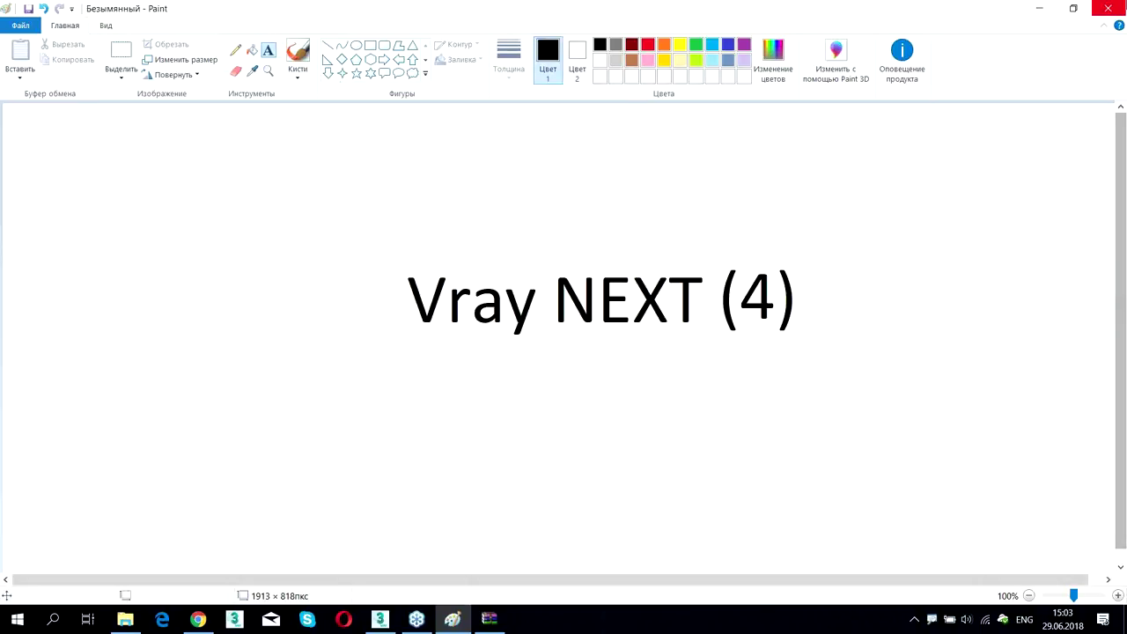
Switch from Paint to 3ds Max and open the recent scene Interior.max
left_click(1039, 9)
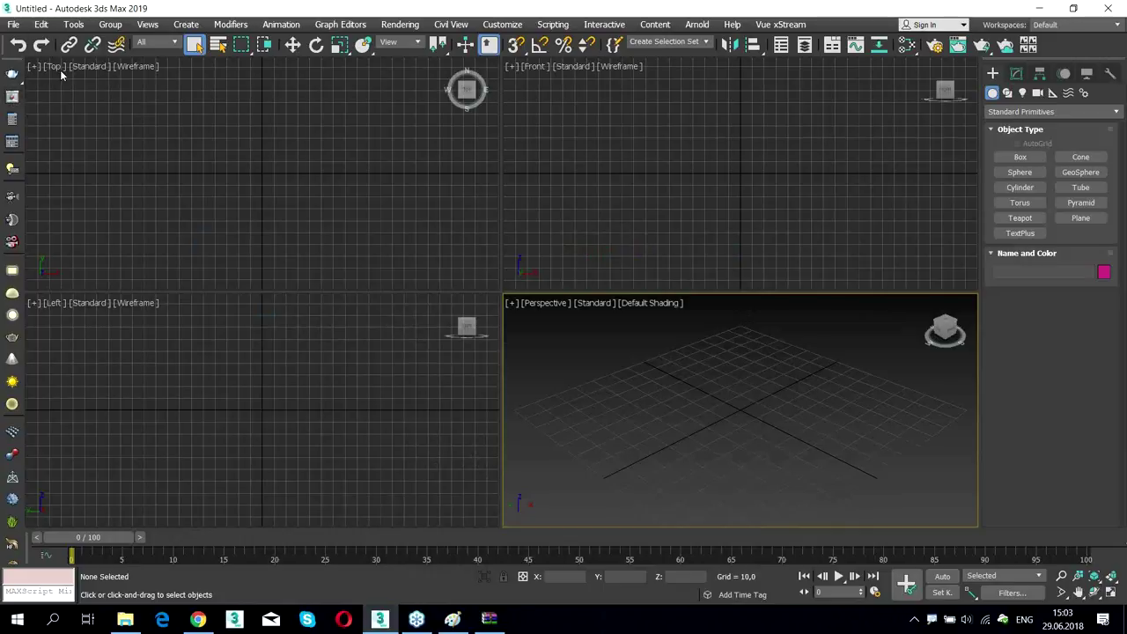
left_click(13, 26)
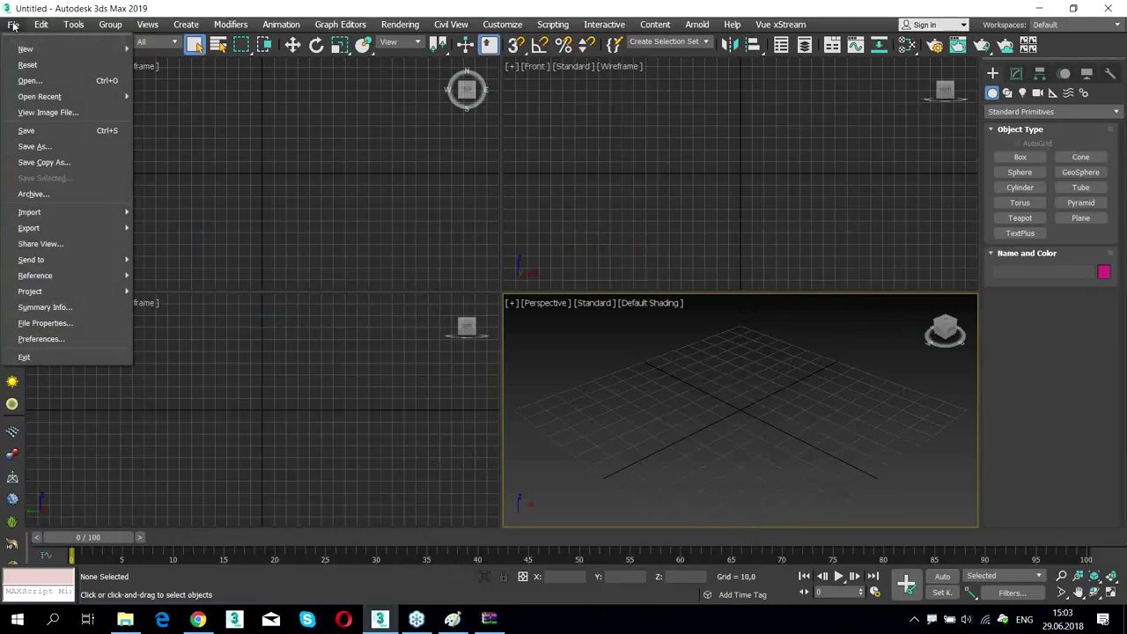
mouse_move(35, 101)
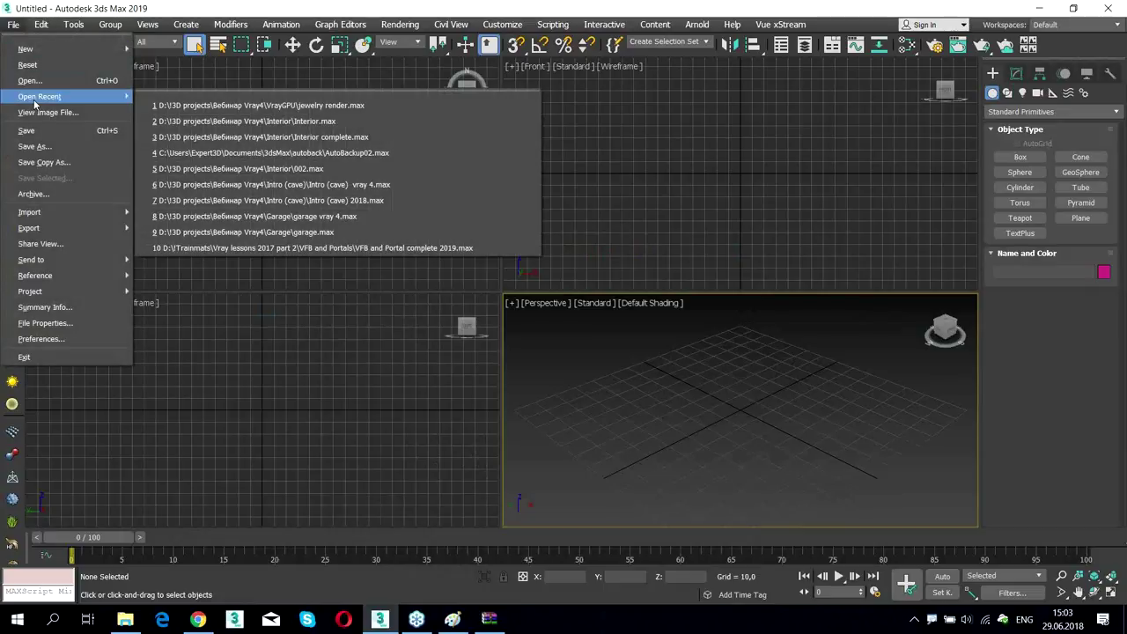
left_click(308, 120)
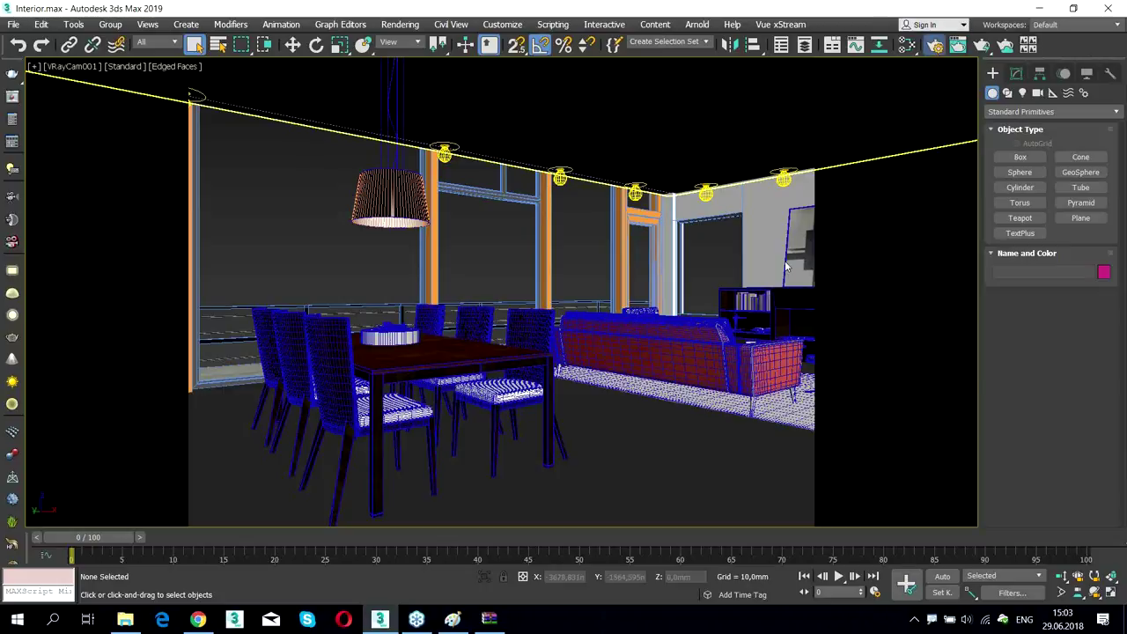
Review the V-Ray Next and V-Ray GPU Next renderers in the render setup and choose V-Ray Next
key("F10")
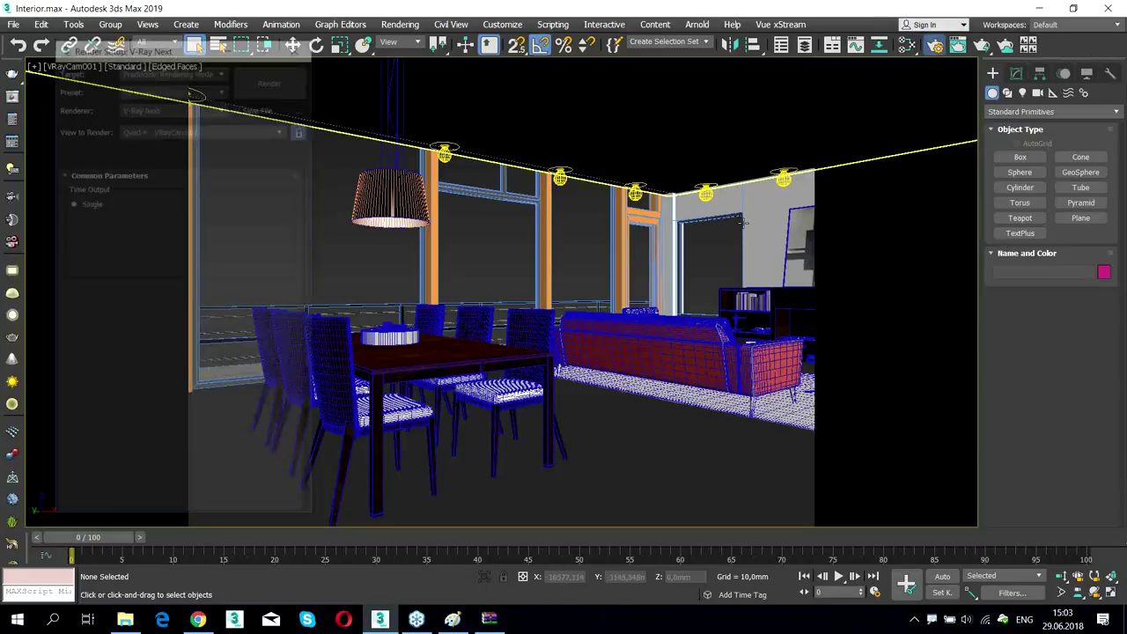
left_click(212, 108)
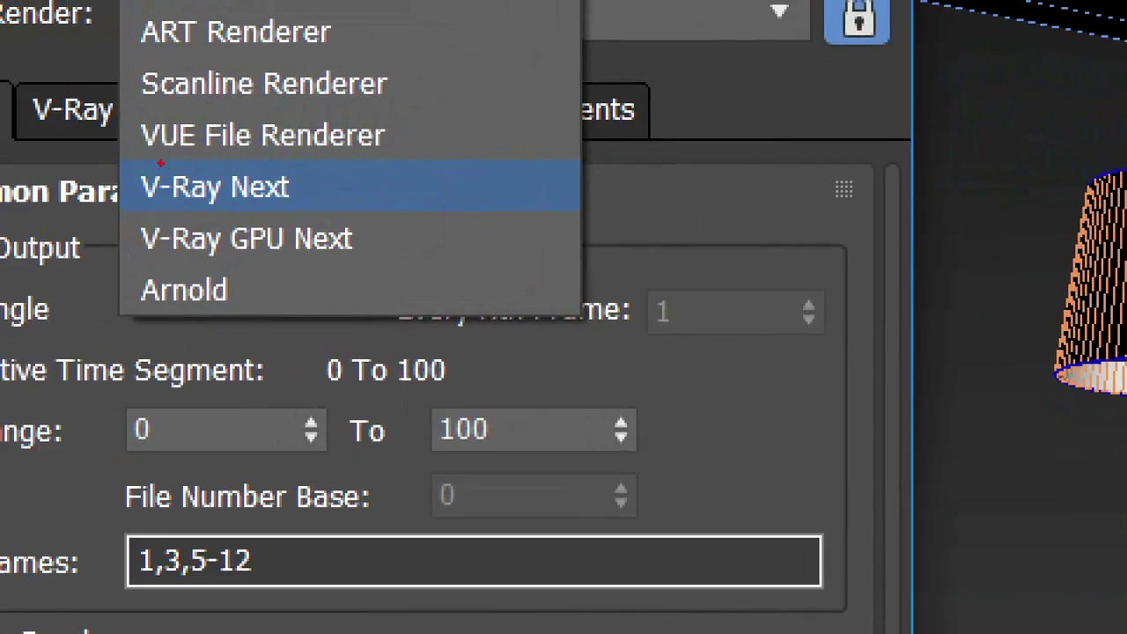
mouse_move(93, 157)
left_mouse_down()
mouse_move(454, 155)
mouse_move(416, 288)
mouse_move(243, 266)
mouse_move(130, 267)
mouse_move(101, 177)
mouse_move(106, 138)
mouse_move(441, 143)
left_mouse_up()
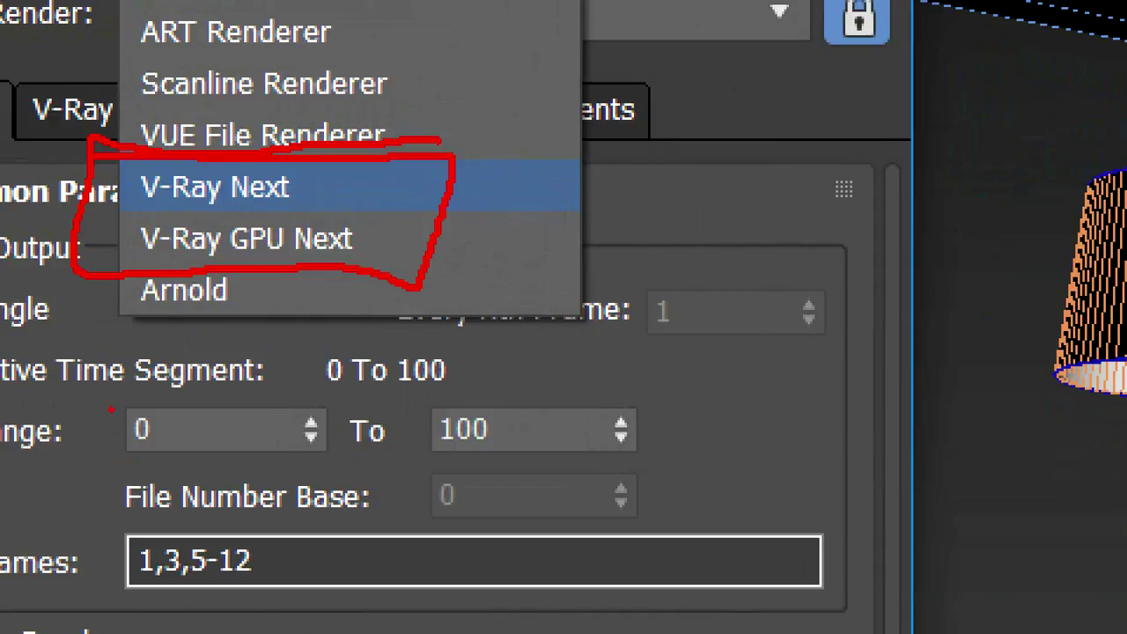
left_click_drag(110, 193, 343, 208)
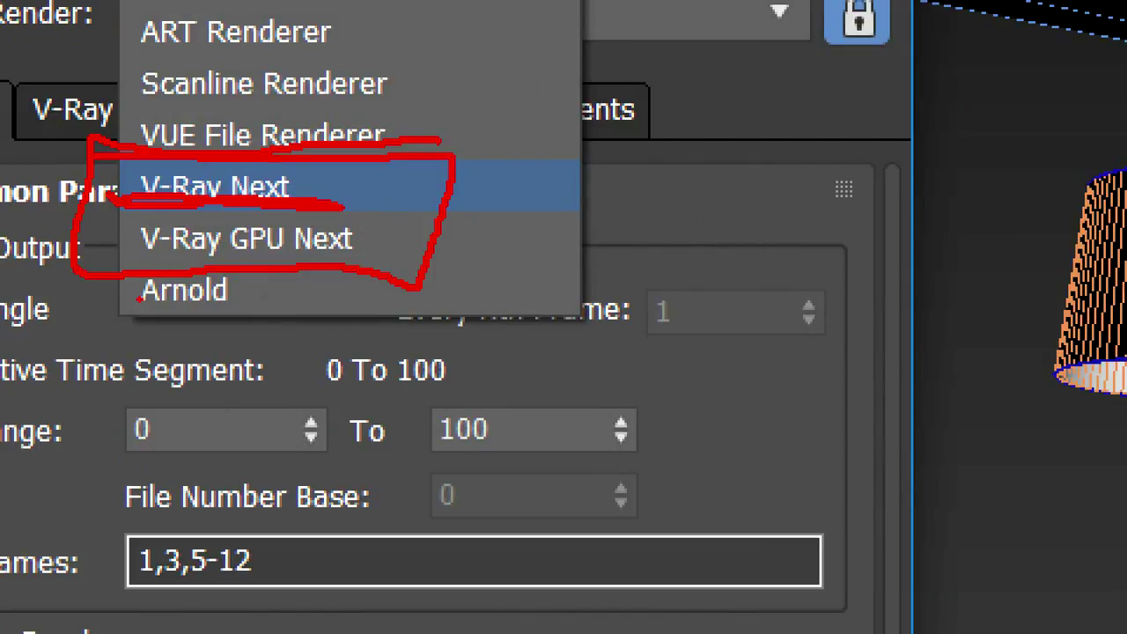
mouse_move(132, 263)
left_mouse_down()
mouse_move(335, 257)
mouse_move(80, 248)
left_mouse_up()
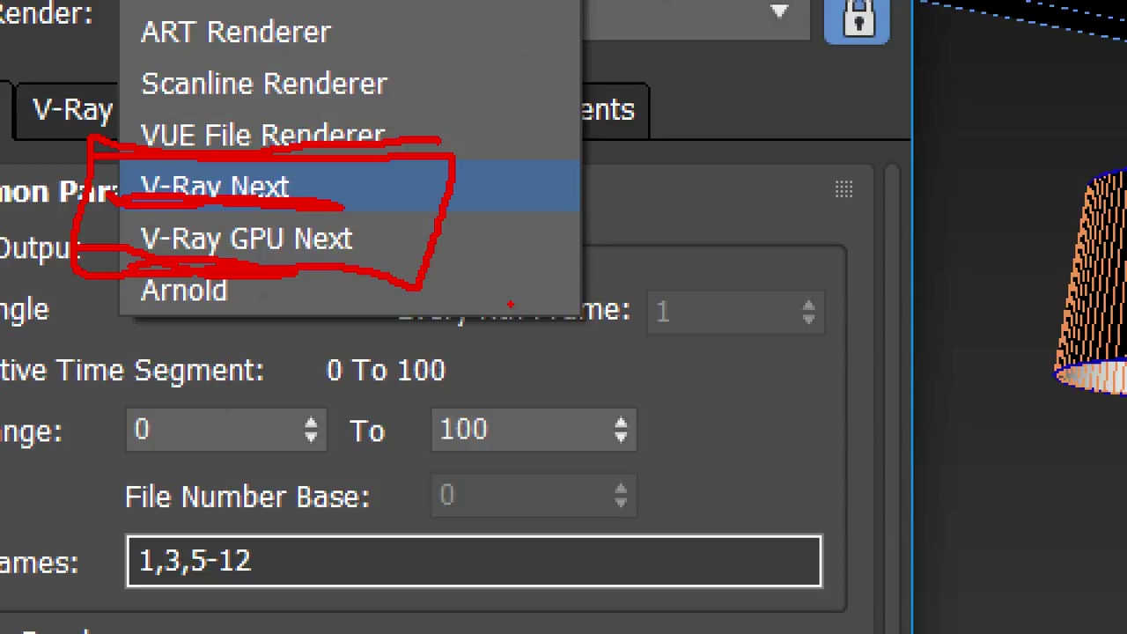
left_click(124, 175)
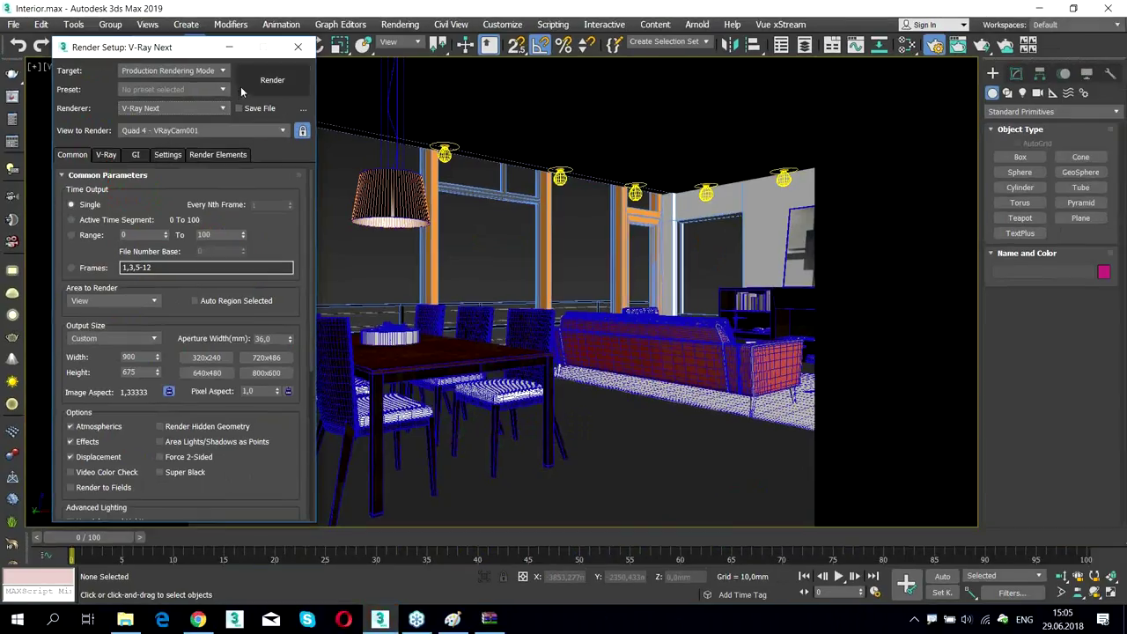
left_click(232, 104)
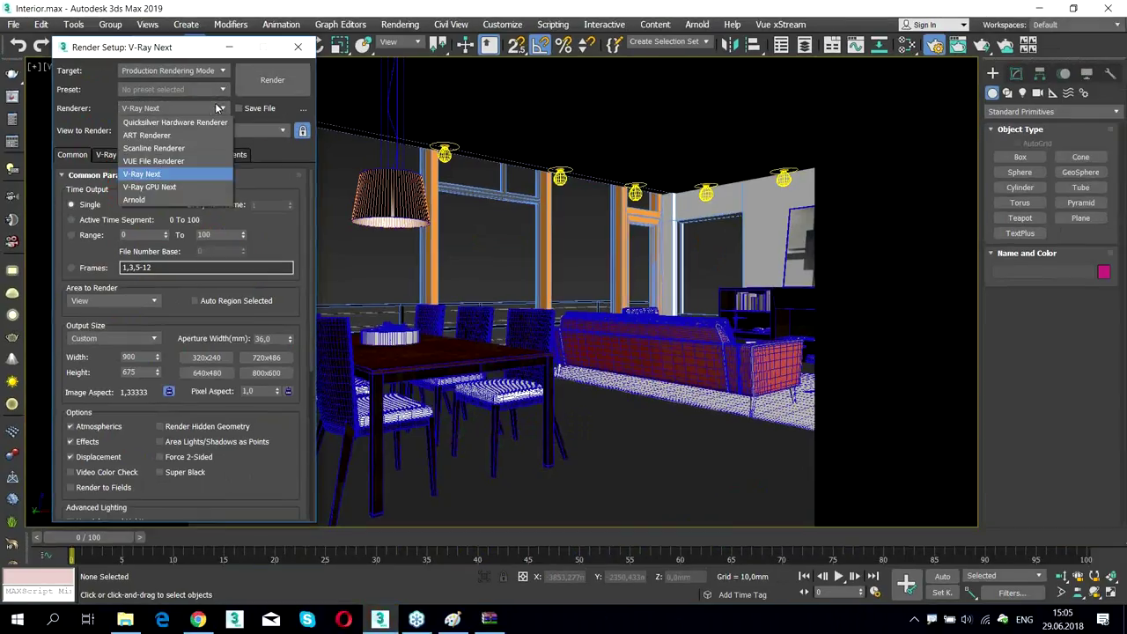
left_click(166, 174)
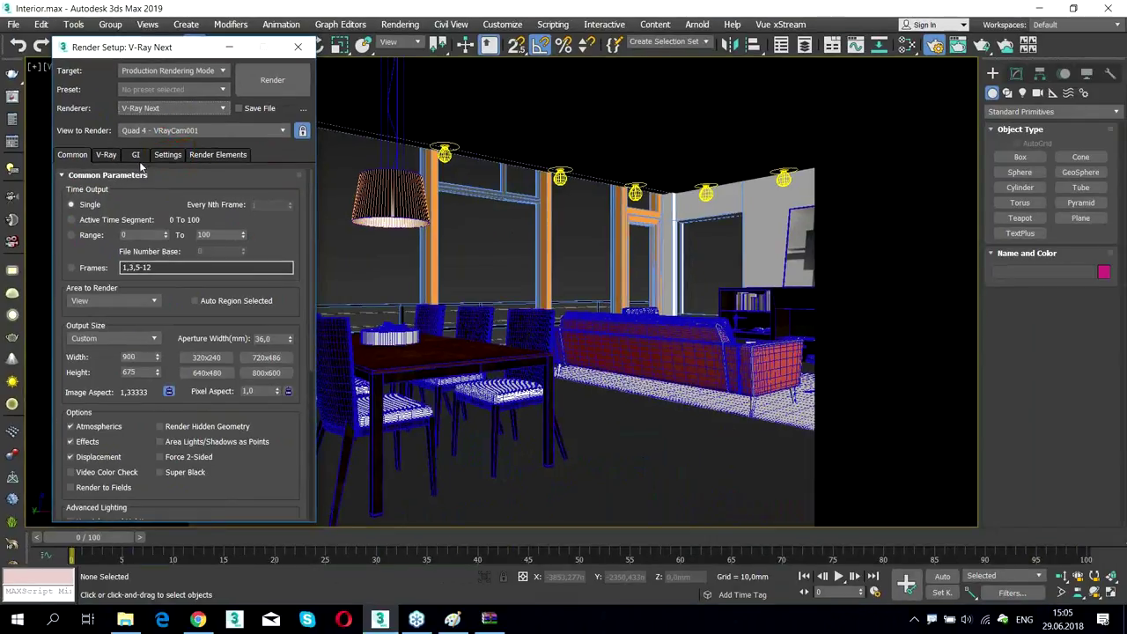
Examine the render setup's system, image sampler, global illumination and light cache settings
left_click(220, 156)
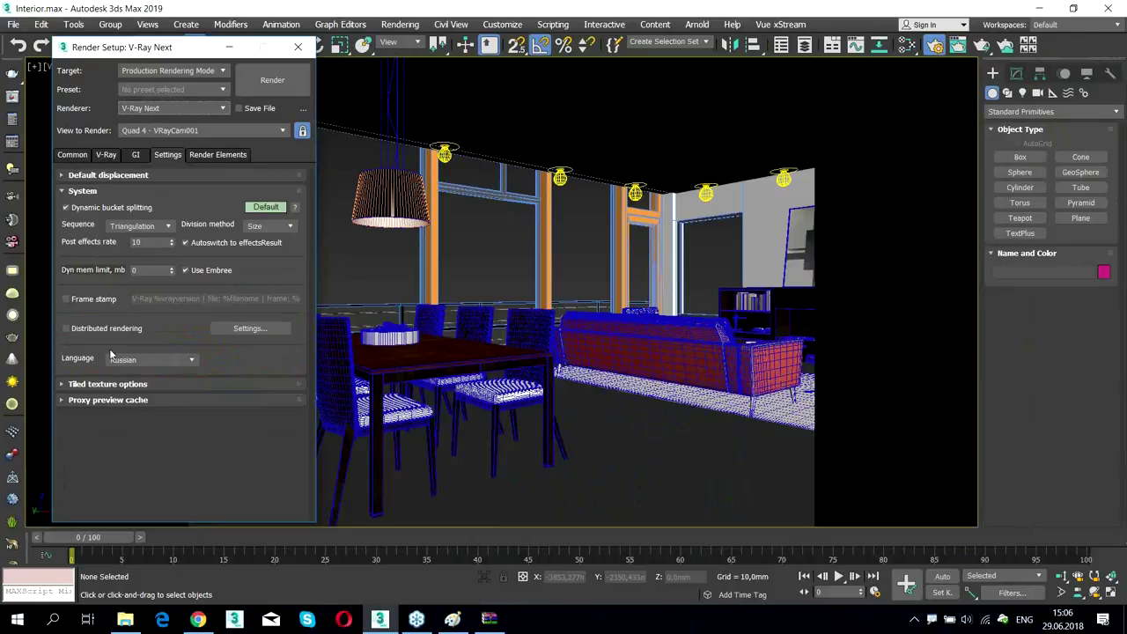
left_click(113, 156)
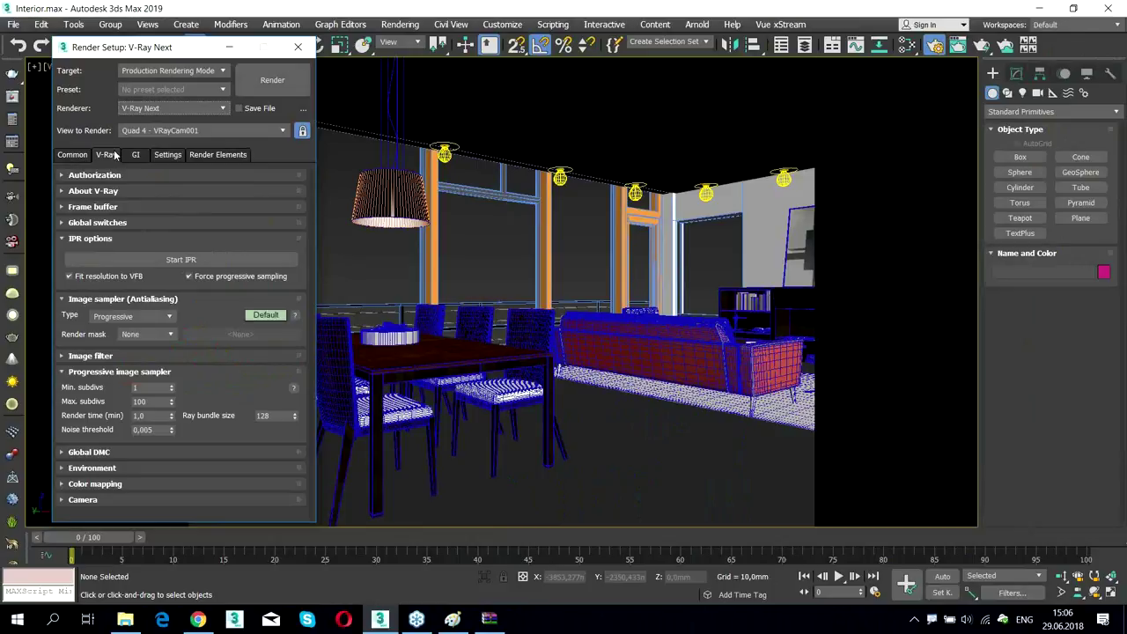
left_click(135, 156)
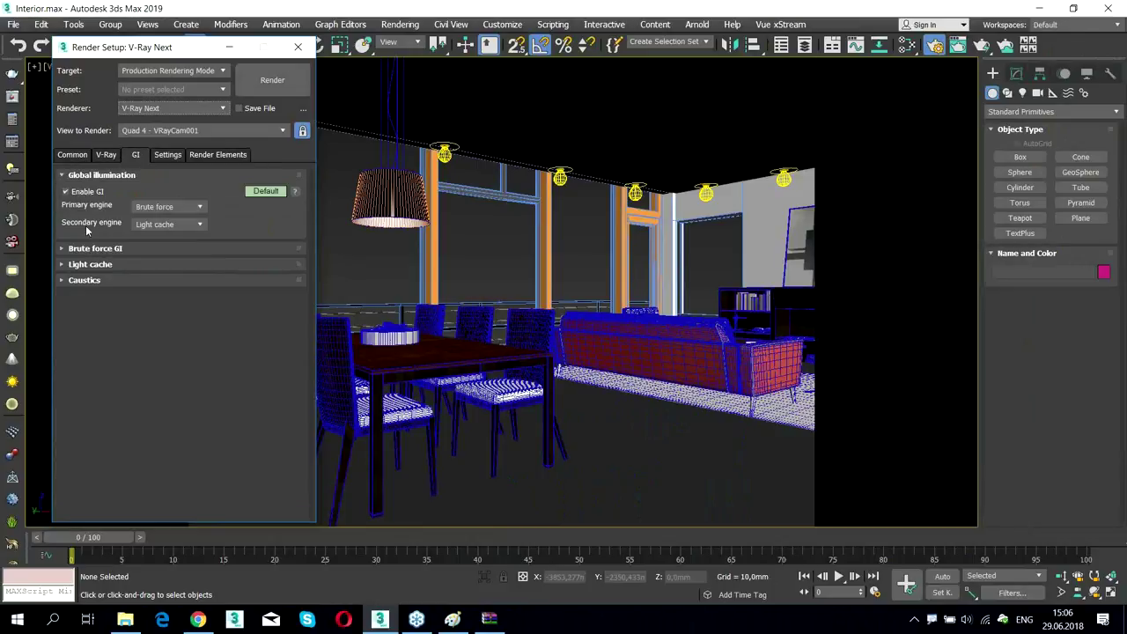
left_click(63, 264)
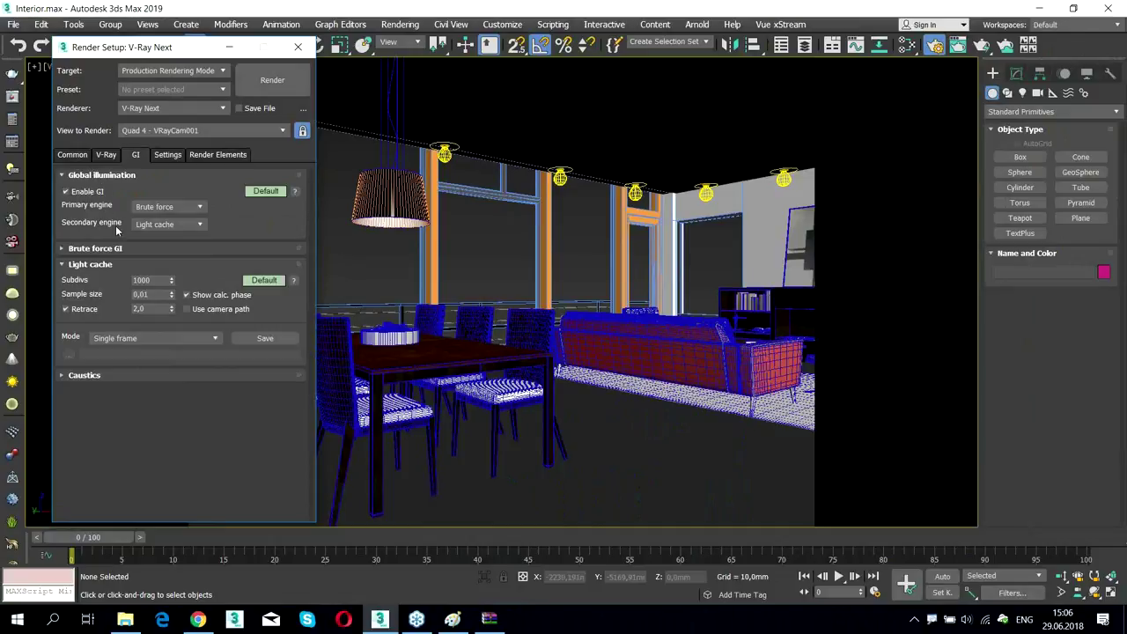
mouse_move(139, 296)
left_click(70, 265)
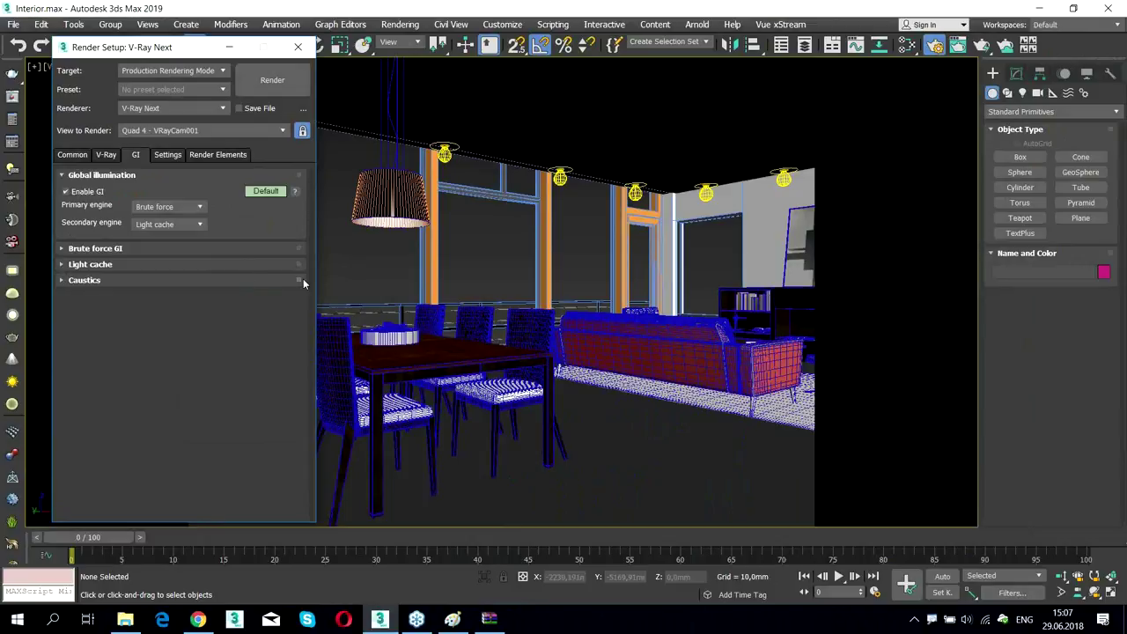
left_click(107, 155)
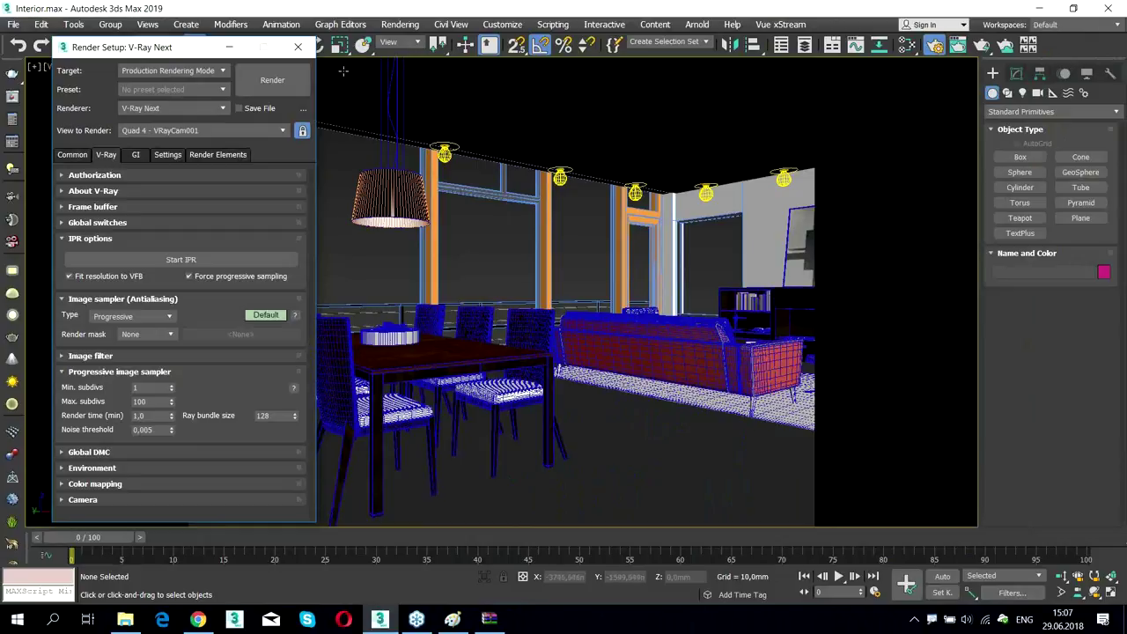
key("F10")
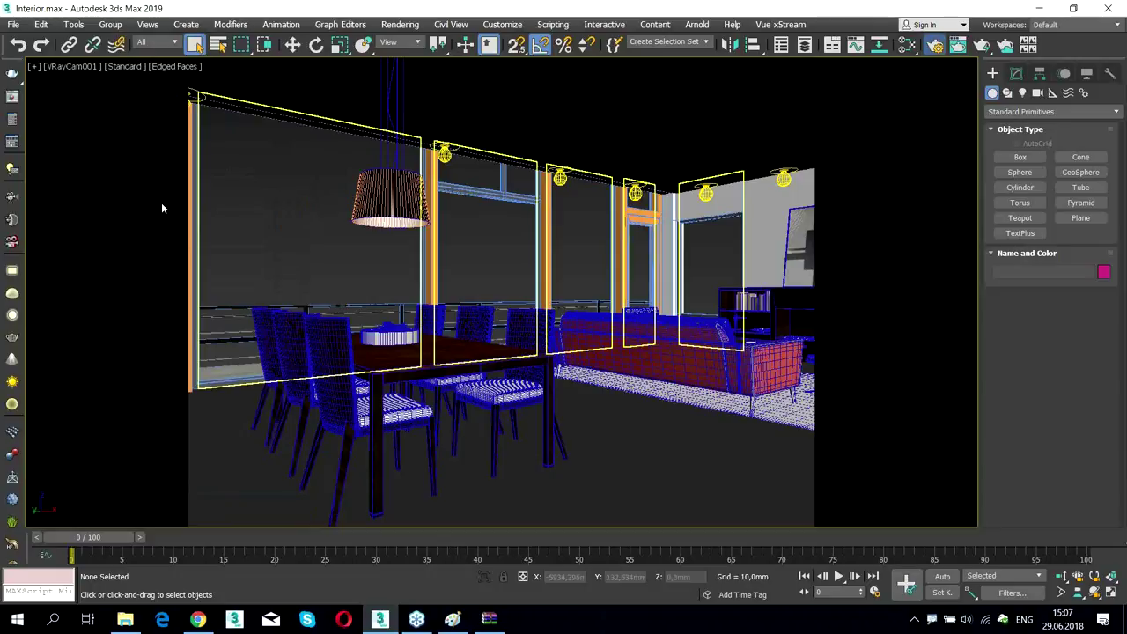
Reset the render settings by changing the renderer to Scanline Renderer and back to V-Ray Next
key("F10")
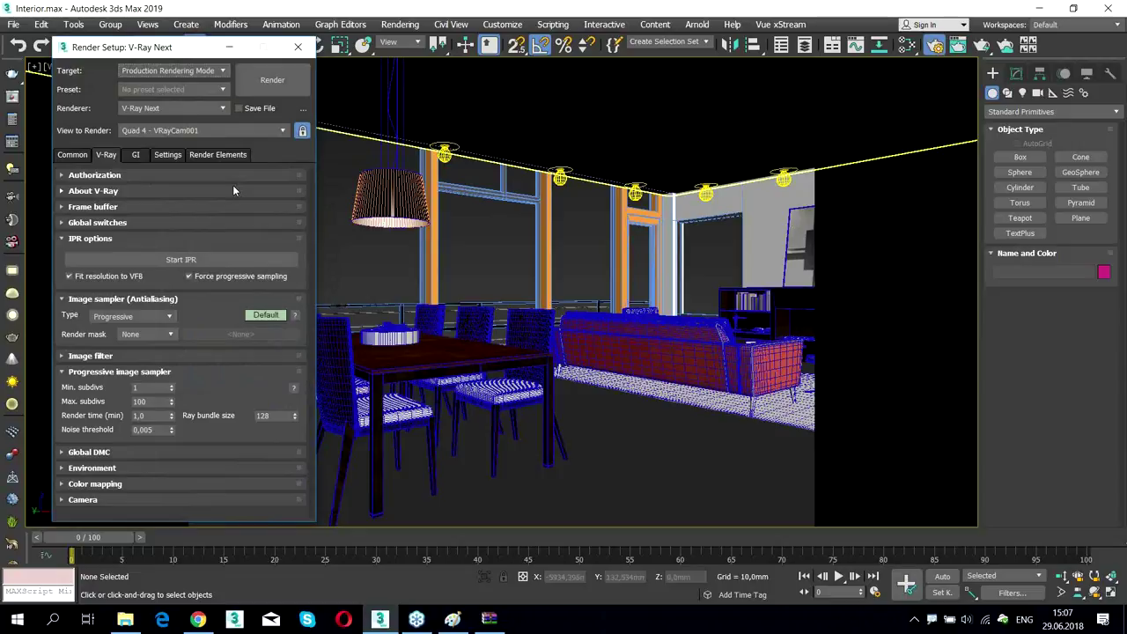
left_click(136, 155)
left_click(150, 108)
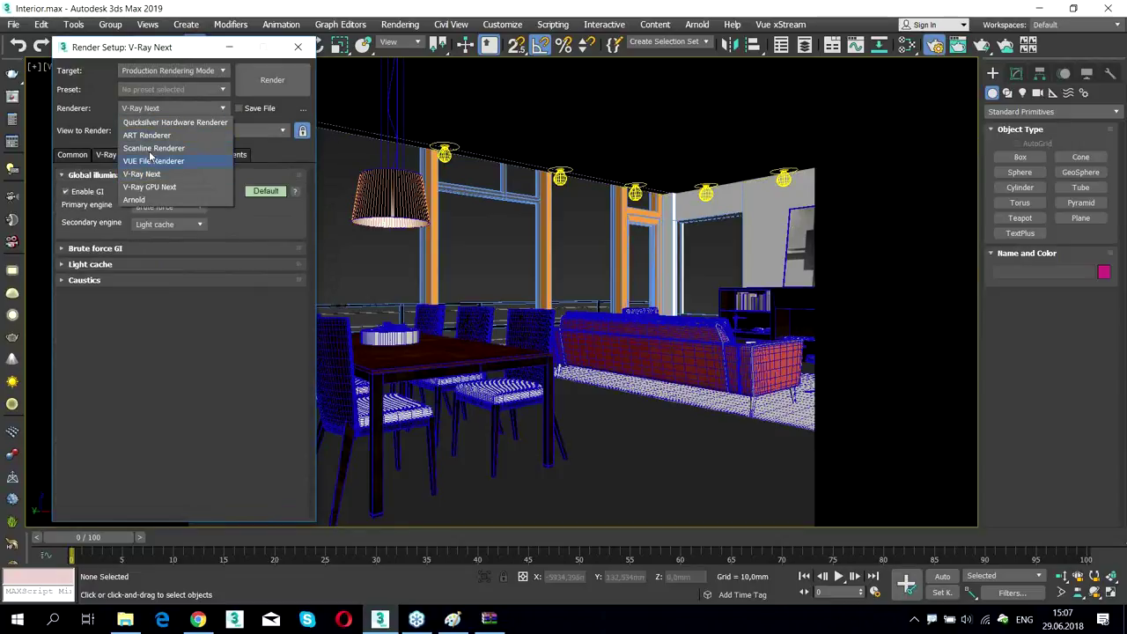
left_click(152, 148)
left_click(163, 108)
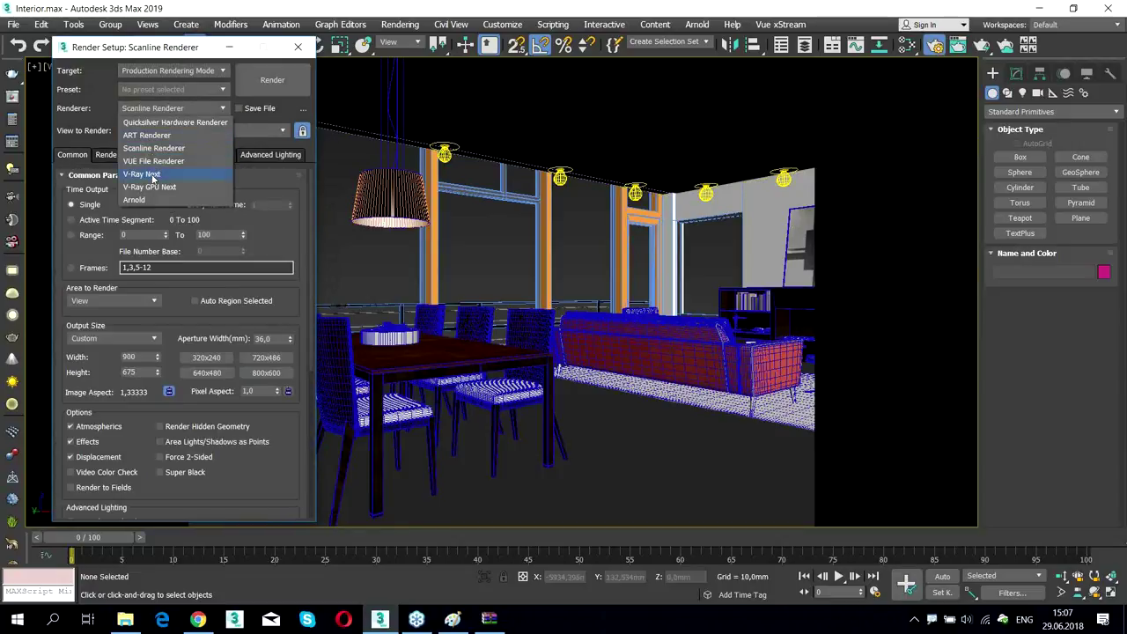
left_click(151, 171)
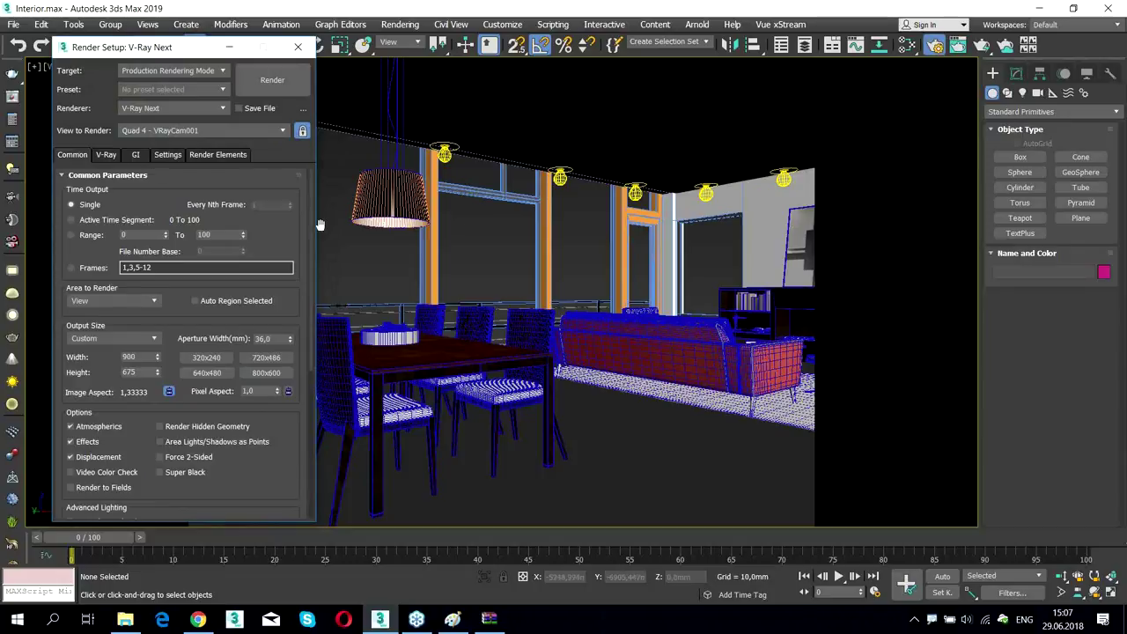
Set the light cache subdivs to 300 in the global illumination settings and close the render setup
left_click(136, 155)
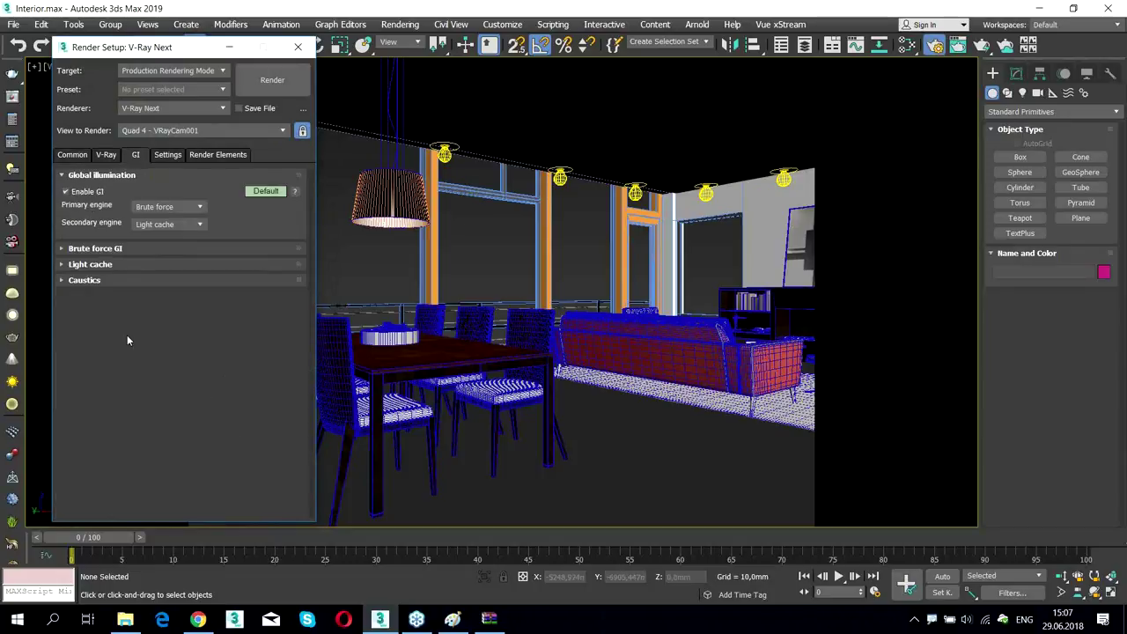
left_click(88, 264)
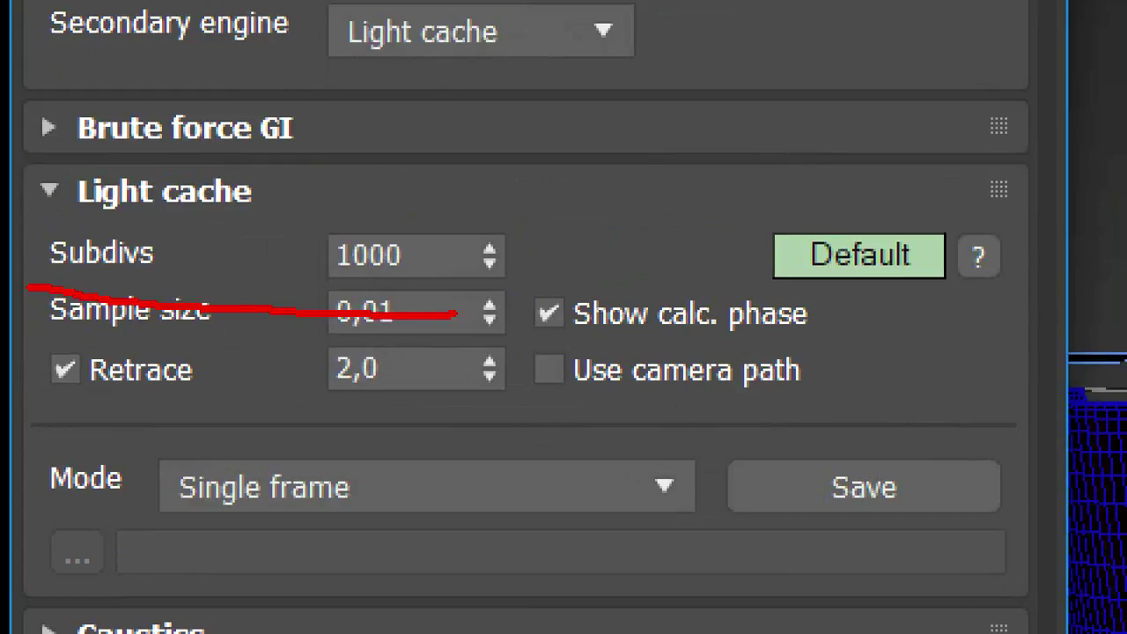
mouse_move(4, 280)
left_mouse_down()
mouse_move(524, 299)
mouse_move(731, 322)
left_mouse_up()
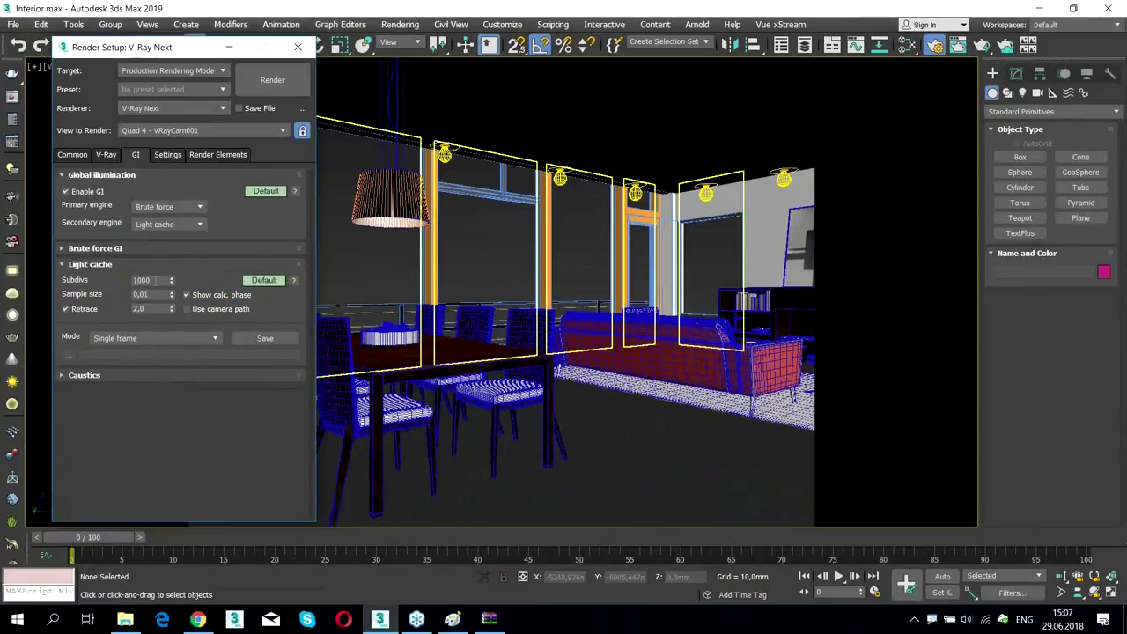
left_click(155, 280)
type("300")
key("Return")
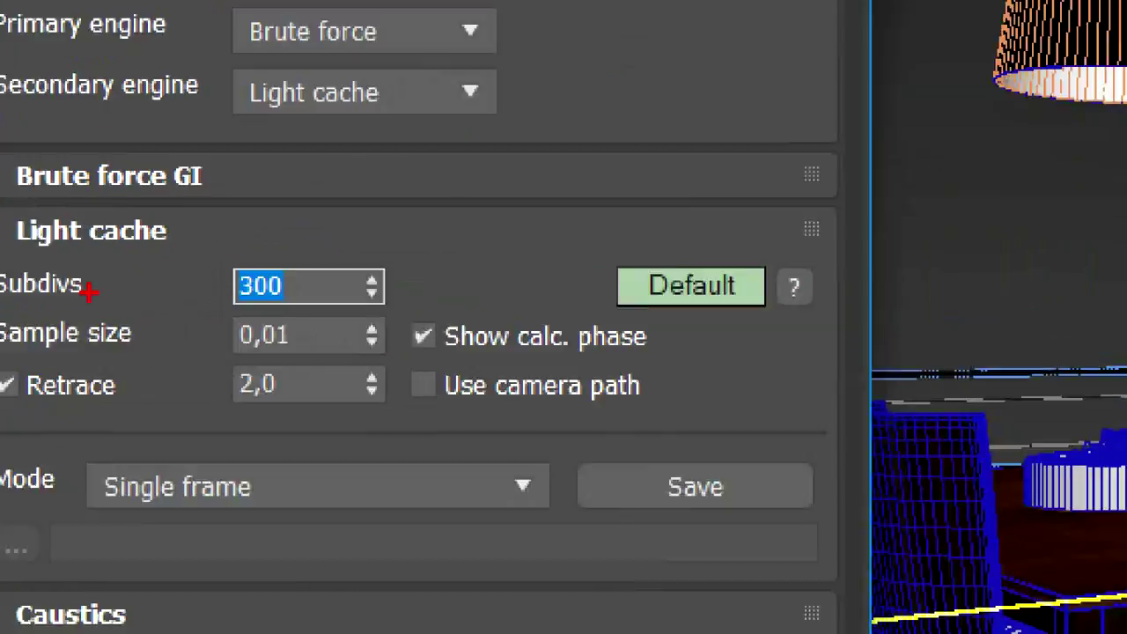
left_click_drag(88, 291, 572, 332)
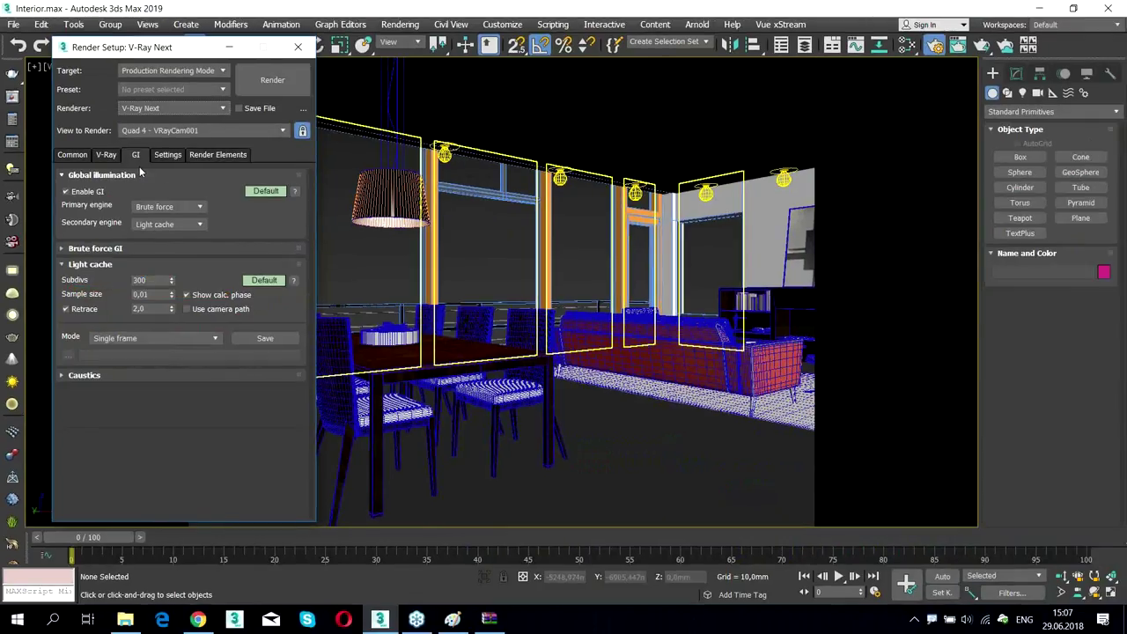
left_click(106, 154)
left_click(293, 50)
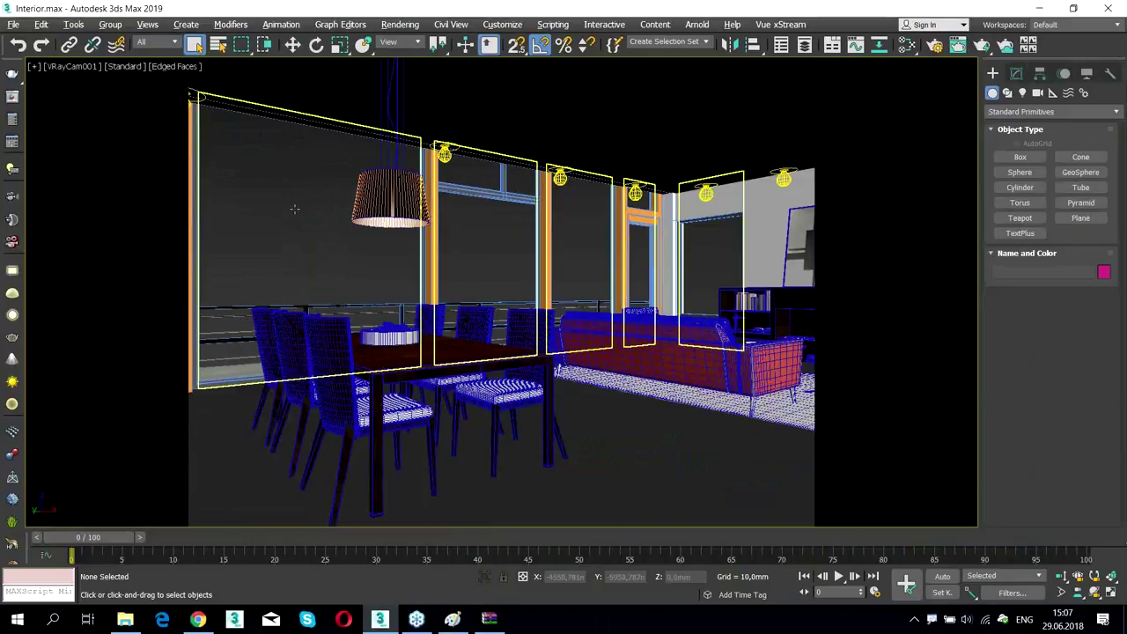
Show all four viewports and select the VRayCam001 camera beside the wall opening in the Top view
key("alt+w")
scroll(206, 202, "down", 5)
scroll(220, 204, "up", 5)
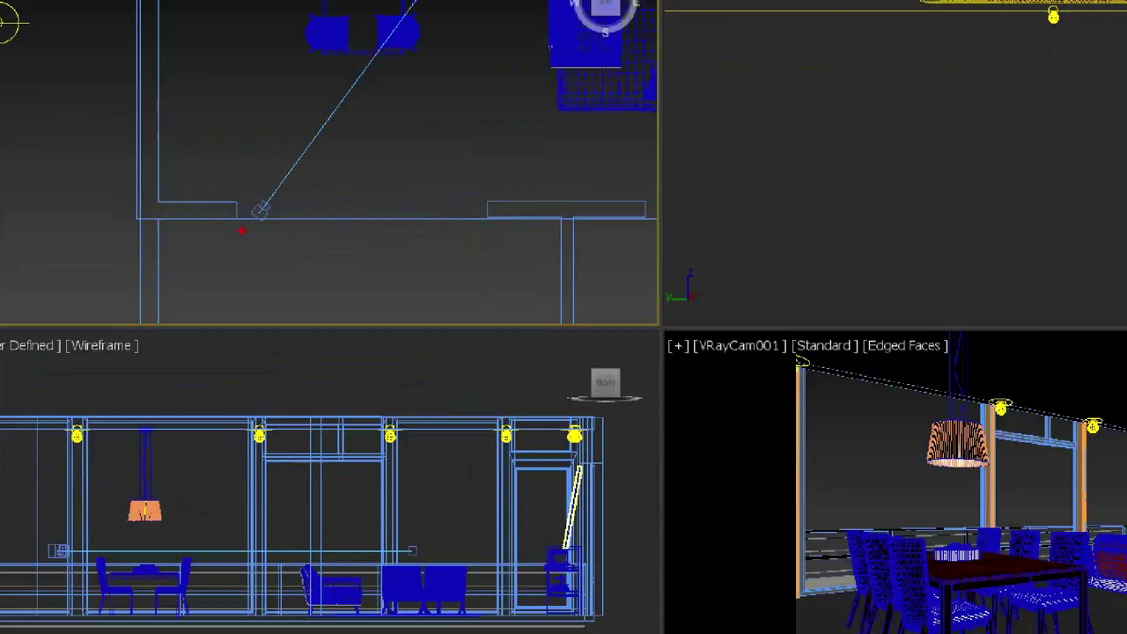
mouse_move(274, 189)
left_mouse_down()
mouse_move(274, 234)
mouse_move(243, 239)
left_mouse_up()
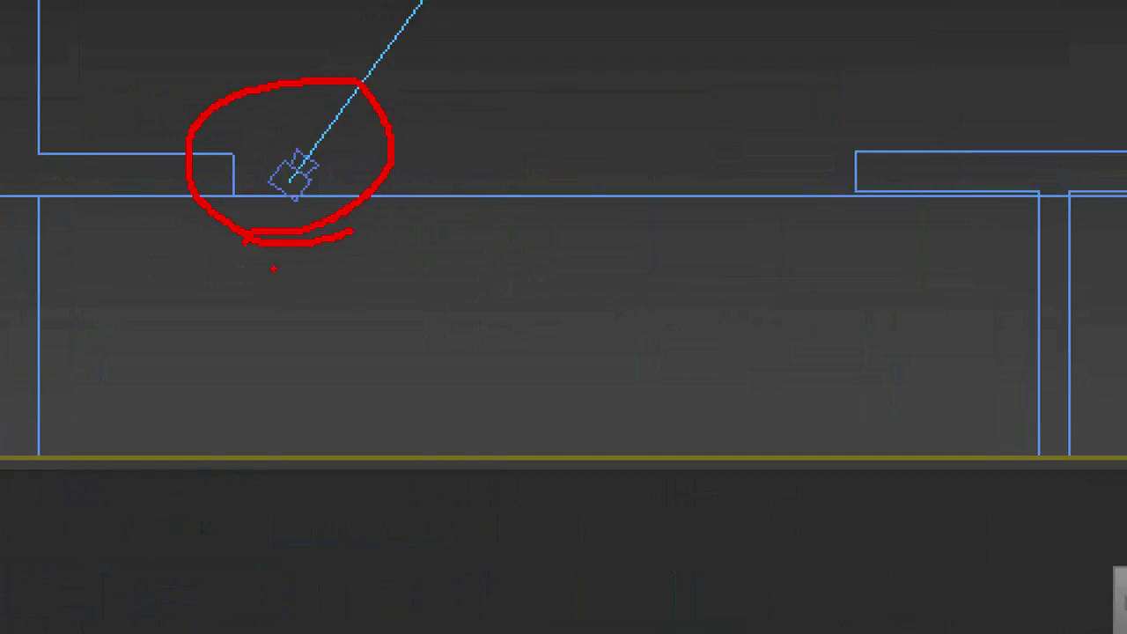
key("Escape")
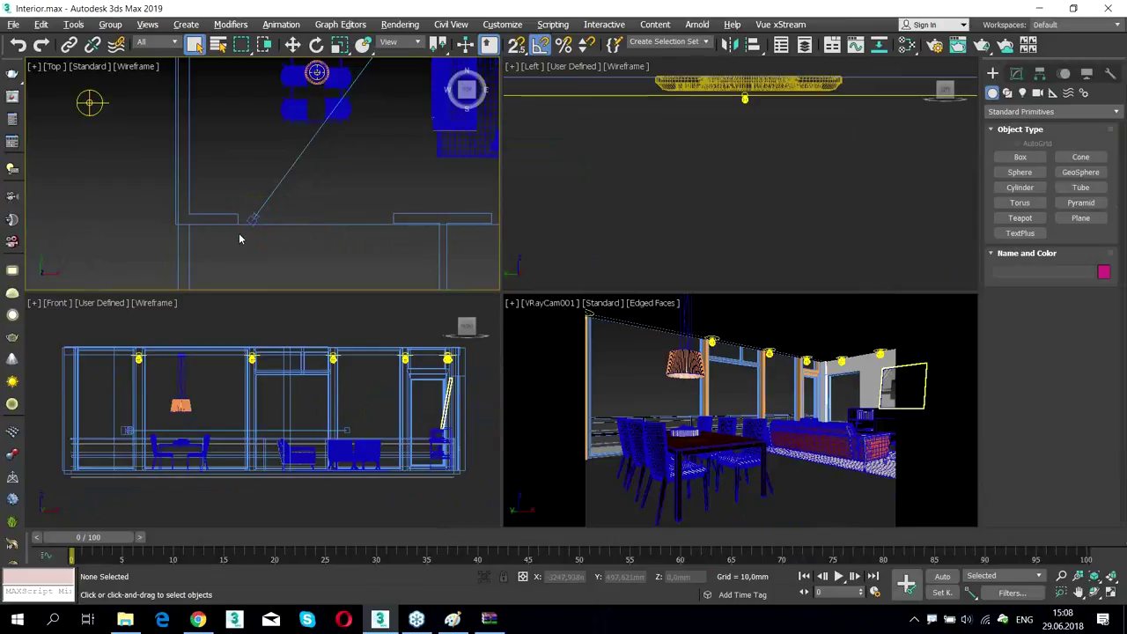
left_click(252, 219)
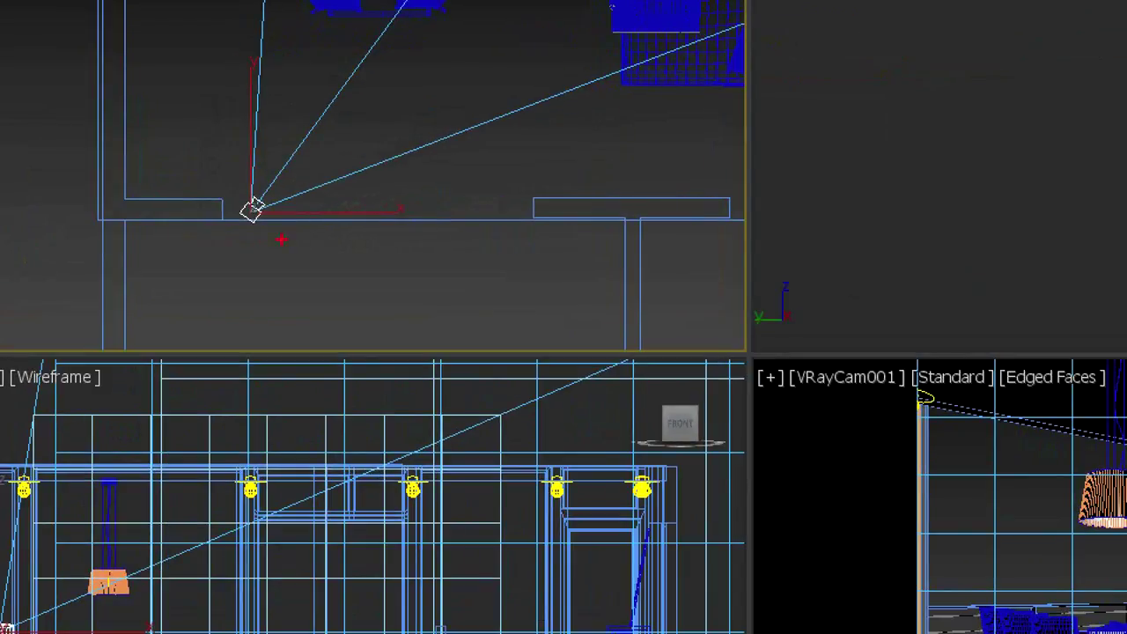
mouse_move(282, 239)
left_mouse_down()
mouse_move(338, 222)
mouse_move(254, 155)
mouse_move(280, 220)
left_mouse_up()
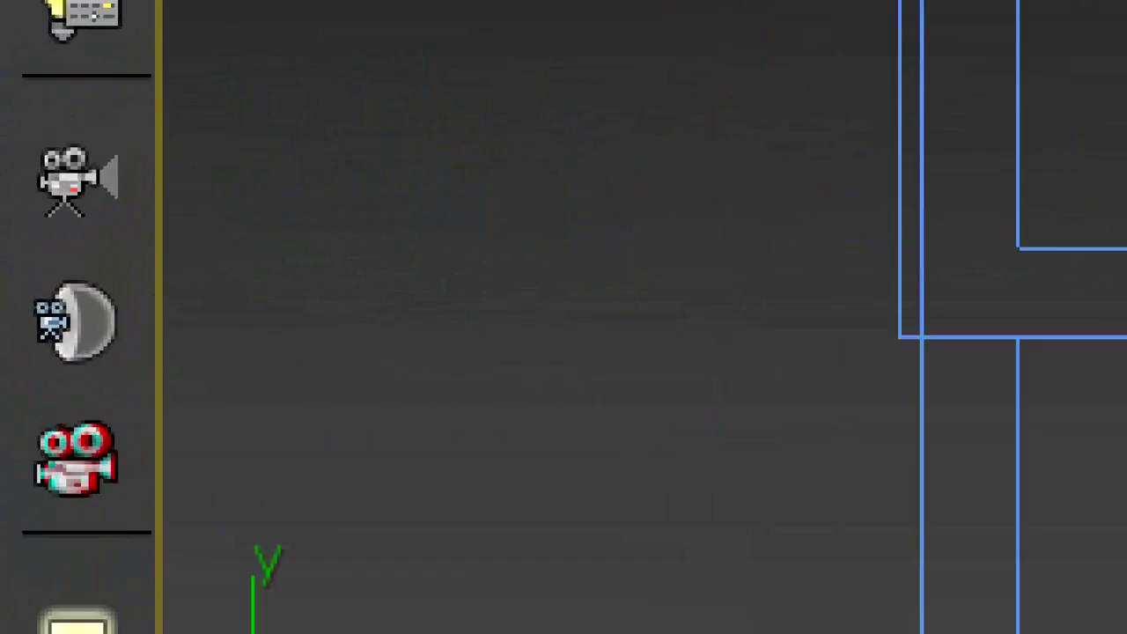
left_click_drag(0, 231, 1, 207)
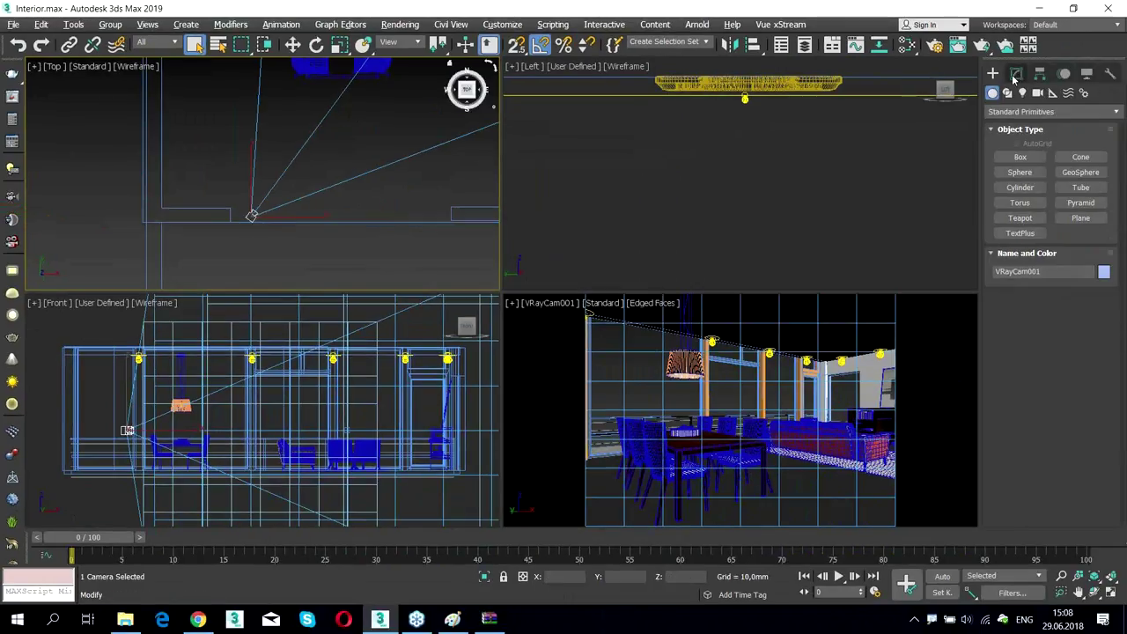
Examine the VRayCam001 camera's lens, aperture, exposure, tilt and bokeh parameters, and clear the selection
left_click(1015, 74)
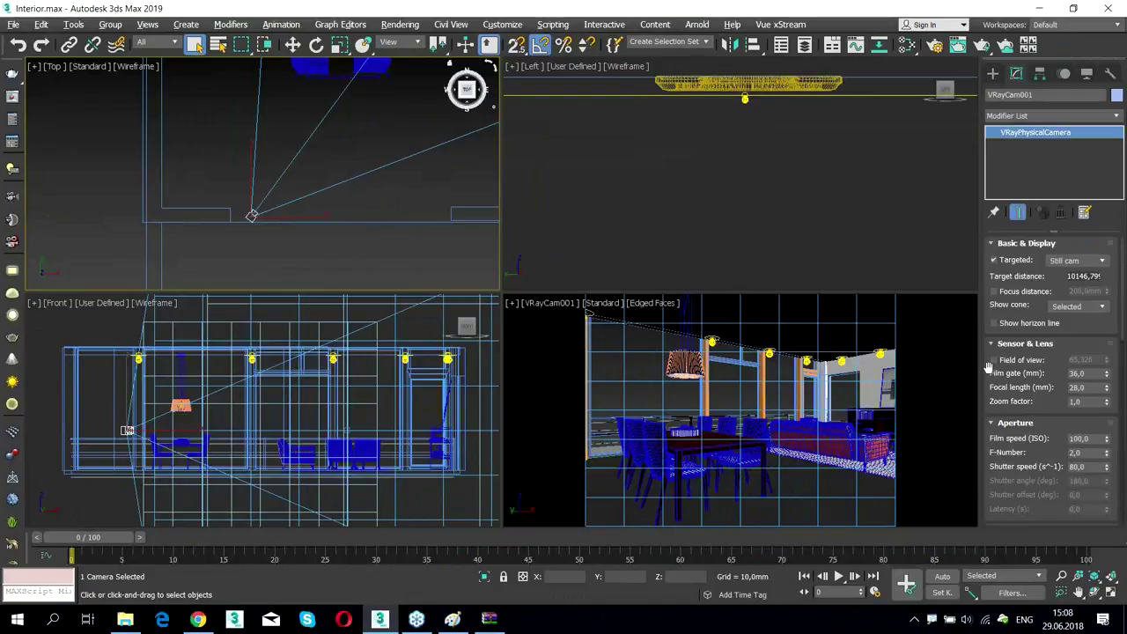
mouse_move(1008, 387)
left_mouse_down()
mouse_move(1025, 228)
mouse_move(991, 394)
left_mouse_up()
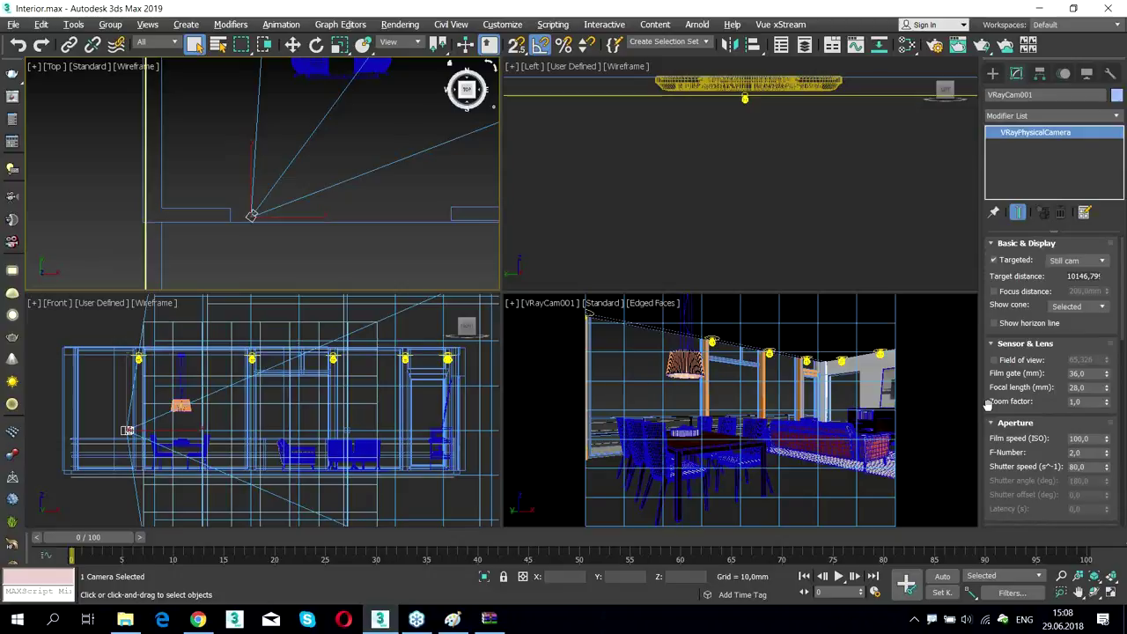
left_click_drag(1043, 462, 1064, 15)
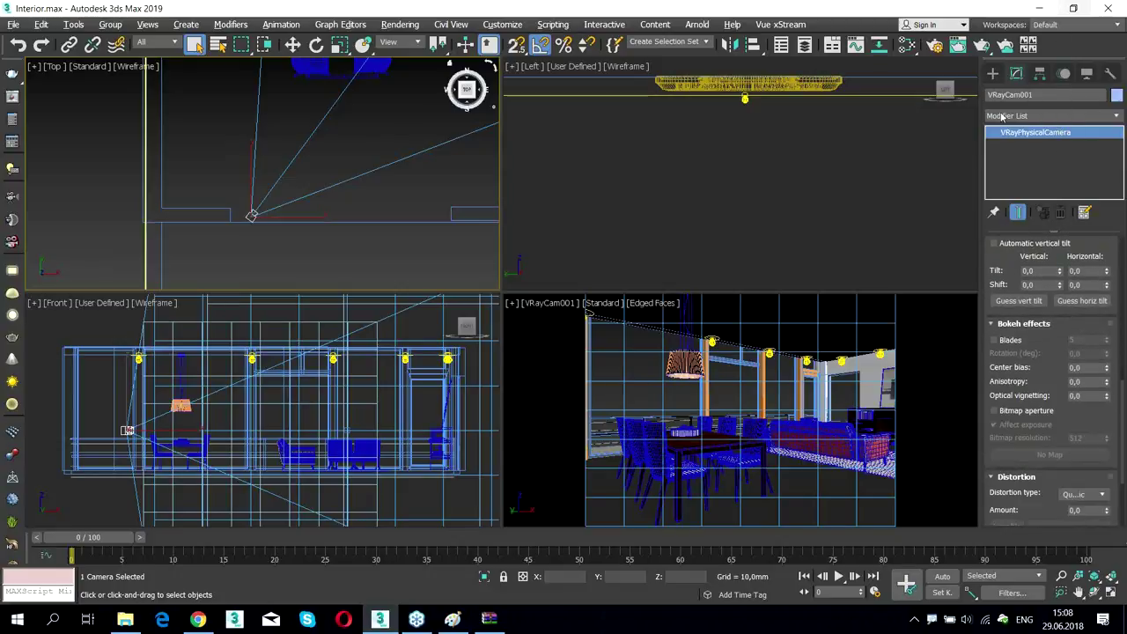
left_click_drag(986, 333, 1006, 491)
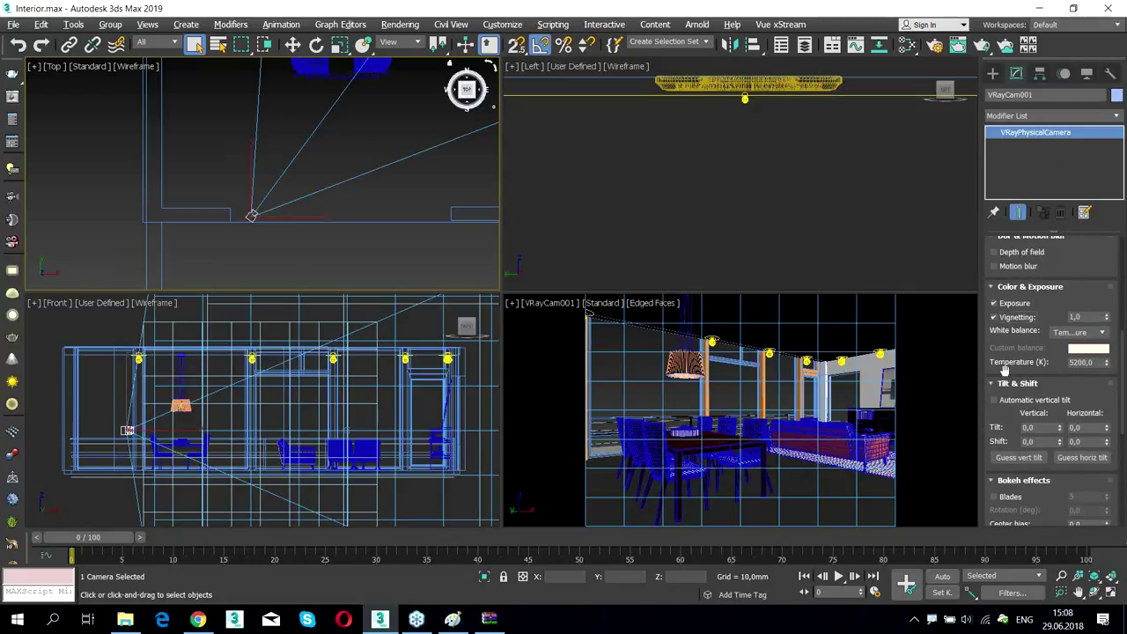
scroll(1007, 376, "up", 5)
scroll(1002, 381, "up", 3)
scroll(1013, 392, "up", 2)
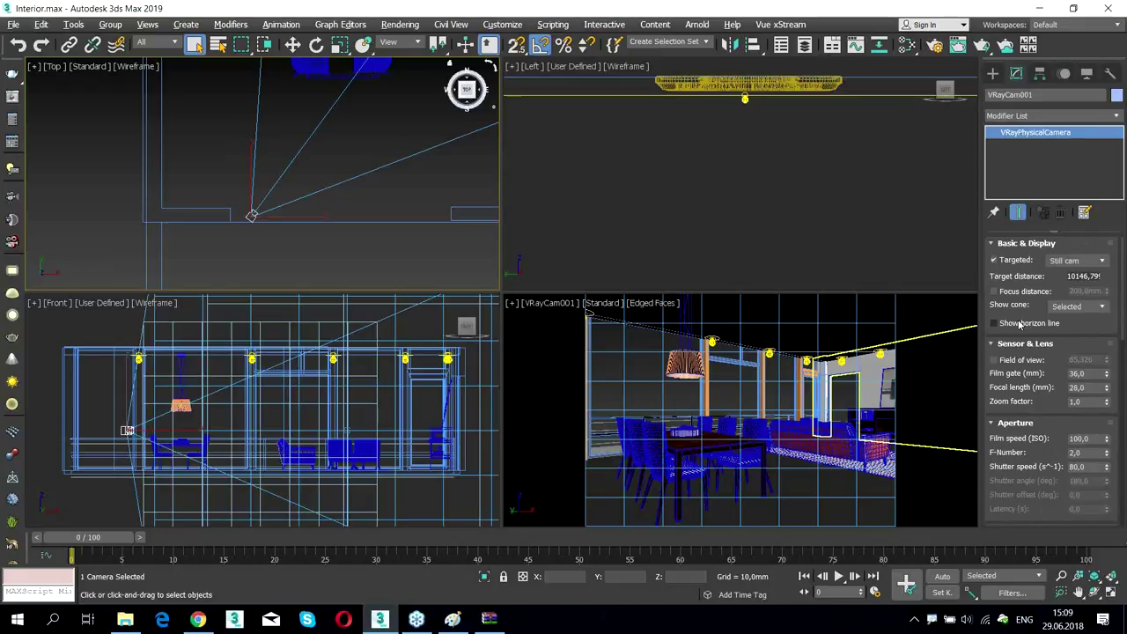
left_click(467, 259)
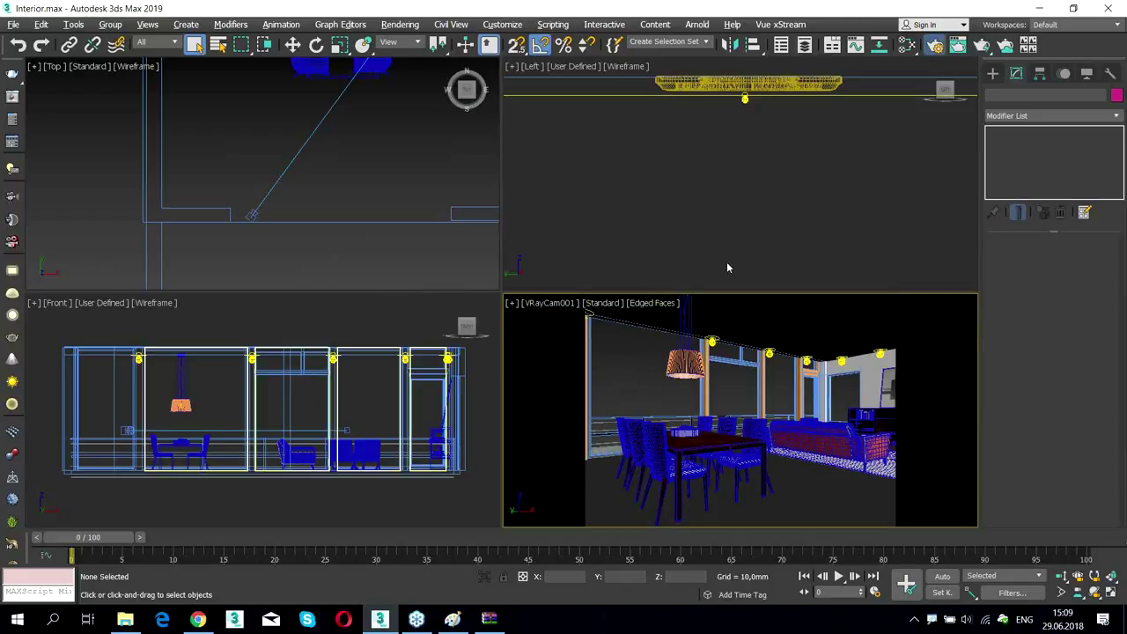
Open the render setup and switch to Paint to write IPR below the Vray NEXT (4) title, returning to 3ds Max
key("F10")
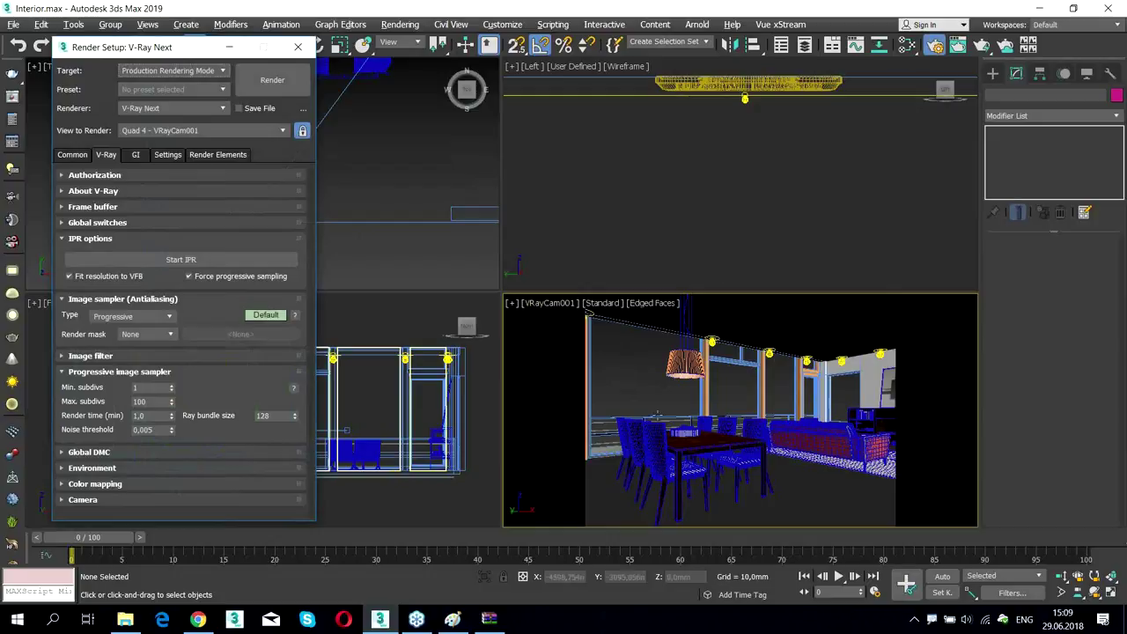
left_click(453, 619)
left_click(520, 378)
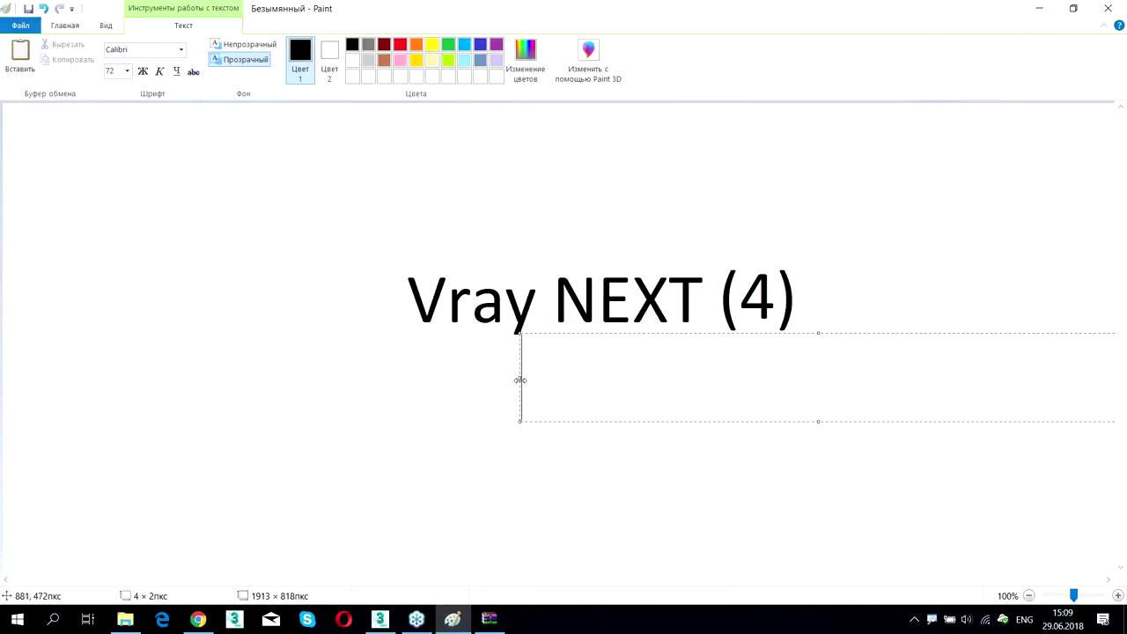
type("IPR")
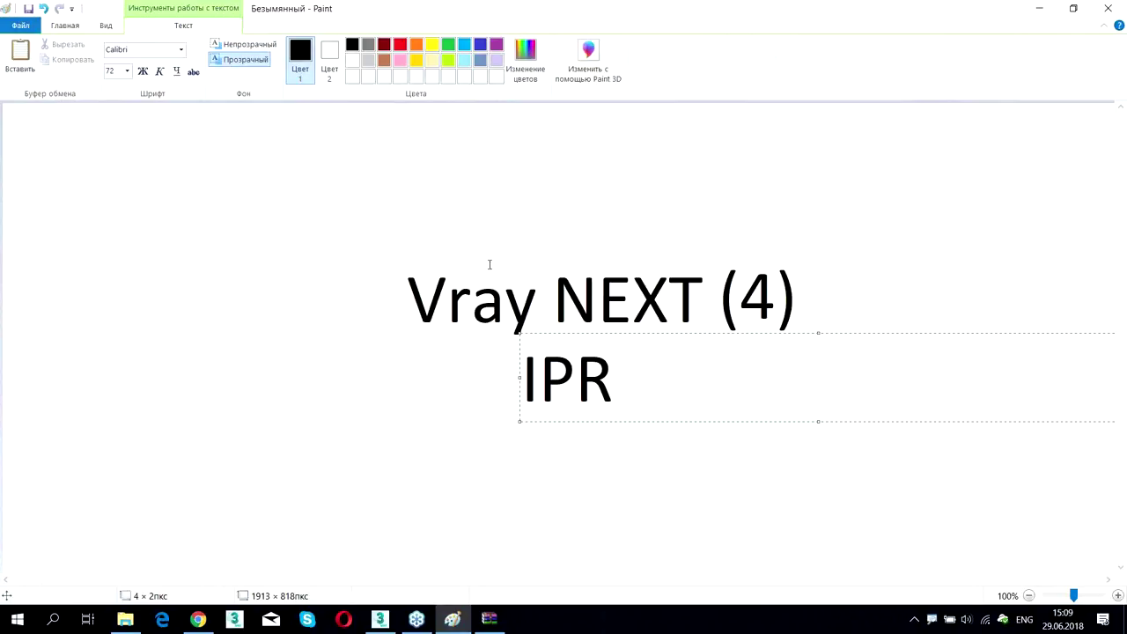
left_click_drag(574, 424, 182, 426)
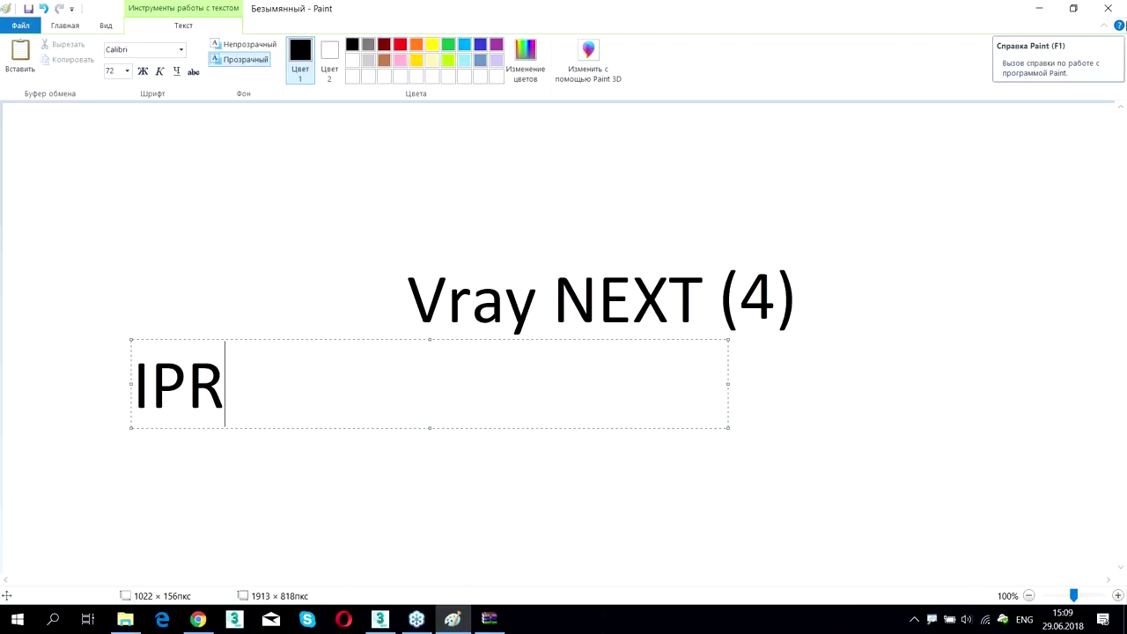
key("Escape")
key("alt+Tab")
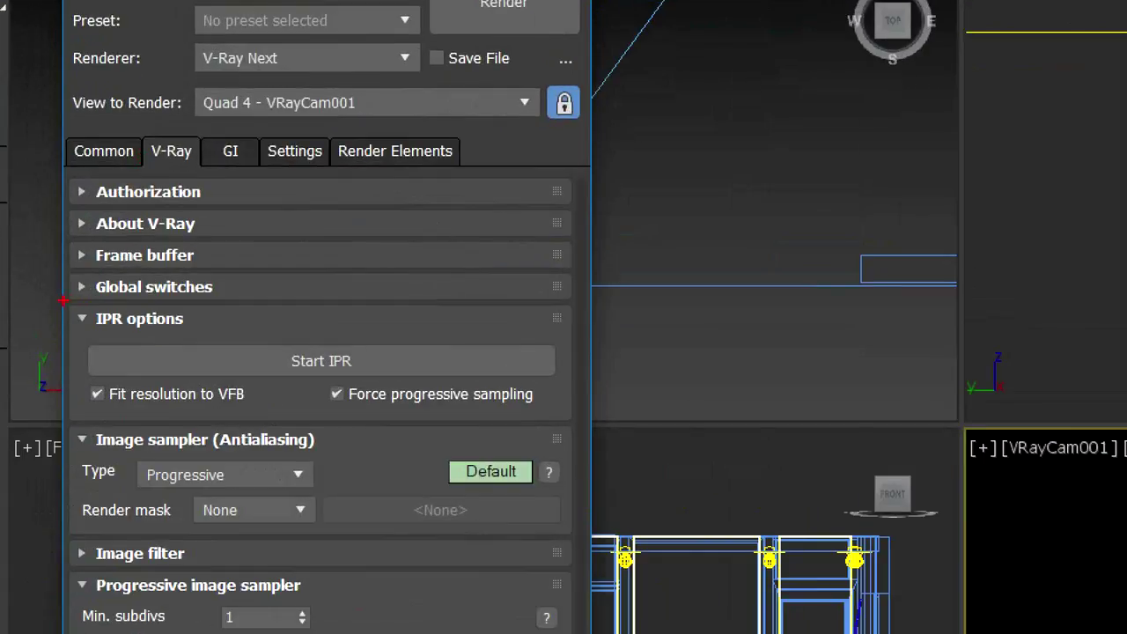
Start an IPR render of the VRayCam001 view and rearrange the frame buffer and render setup windows
mouse_move(63, 301)
left_mouse_down()
mouse_move(539, 312)
mouse_move(612, 396)
mouse_move(519, 434)
mouse_move(185, 421)
mouse_move(53, 333)
left_mouse_up()
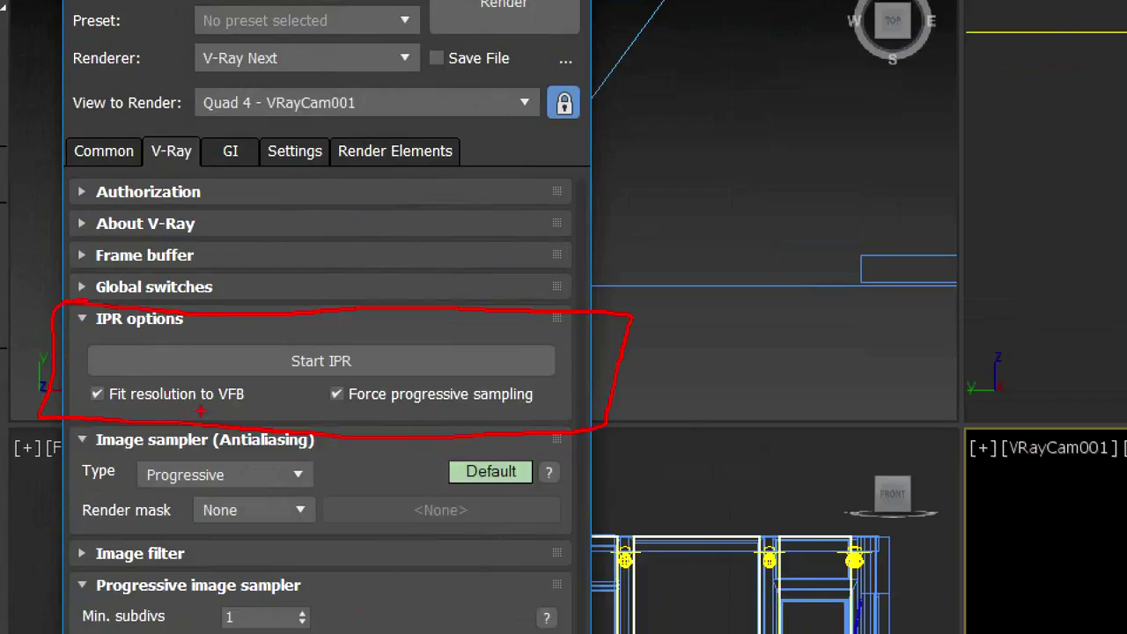
left_click_drag(379, 380, 375, 378)
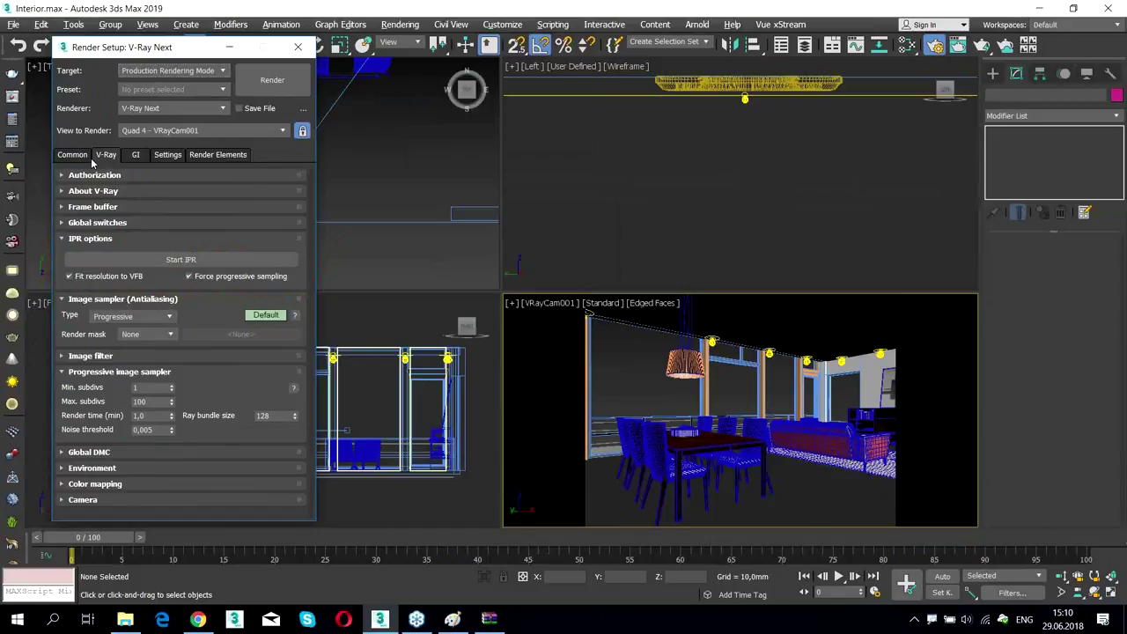
left_click(151, 258)
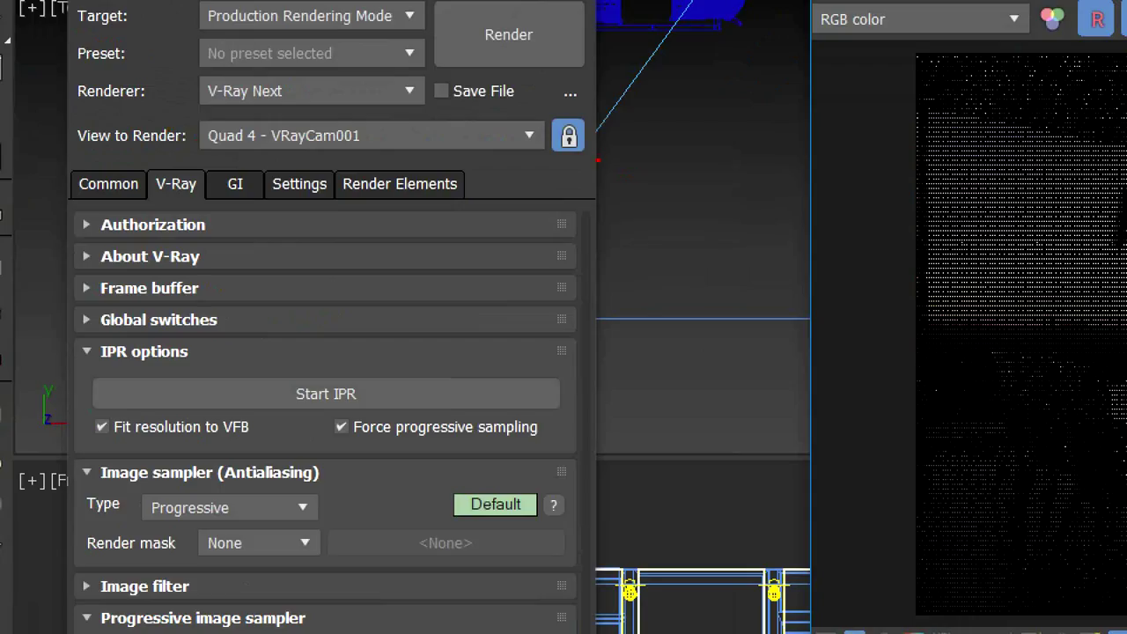
mouse_move(598, 160)
left_mouse_down()
mouse_move(546, 146)
mouse_move(601, 129)
left_mouse_up()
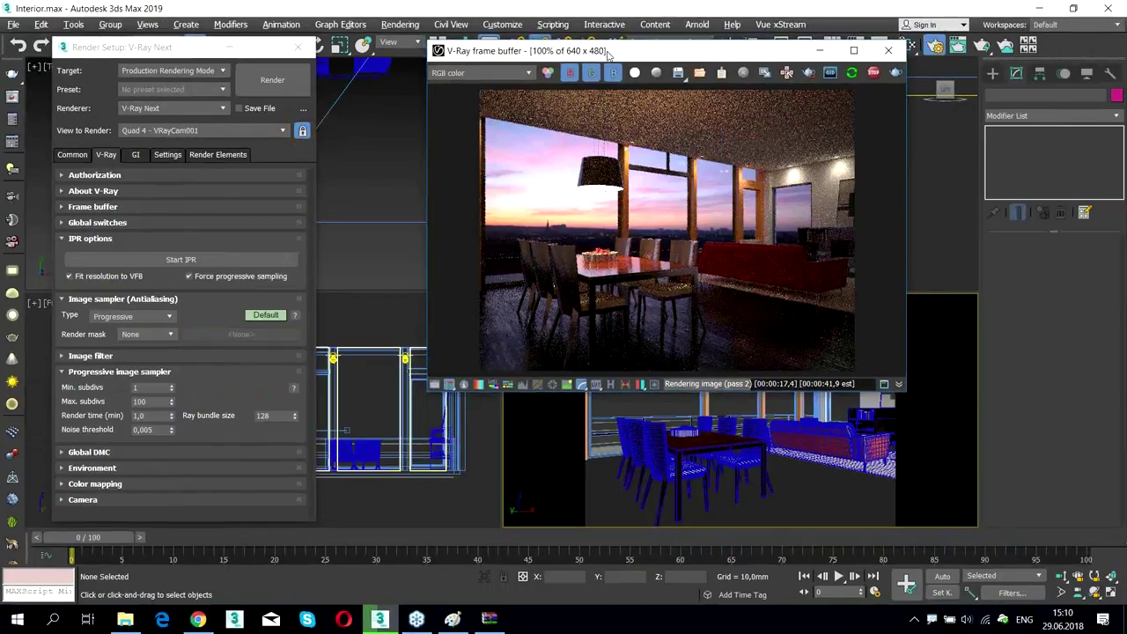
left_click_drag(608, 55, 575, 72)
left_click_drag(188, 56, 212, 157)
left_click(404, 153)
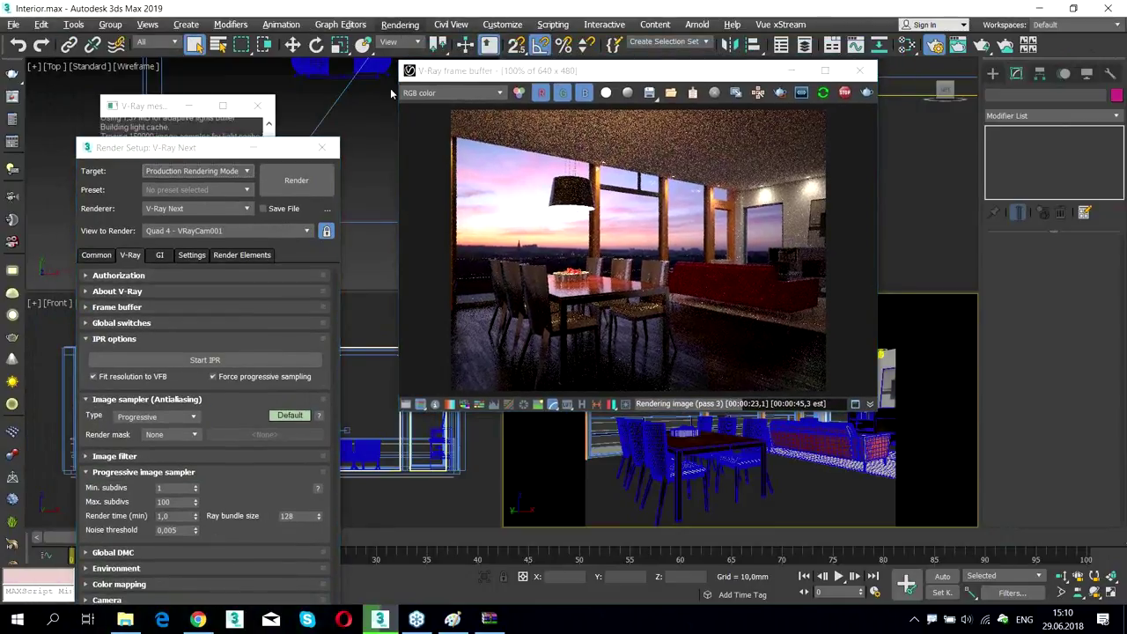
Open the environment and effects settings and minimize the V-Ray messages window
left_click(400, 23)
left_click(405, 200)
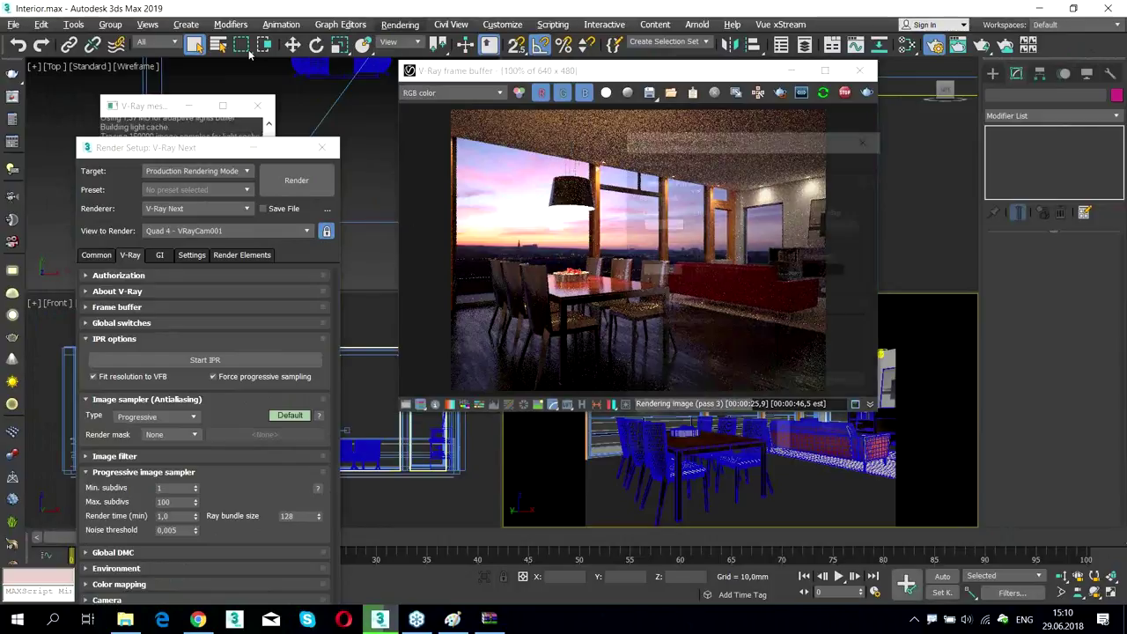
left_click(196, 110)
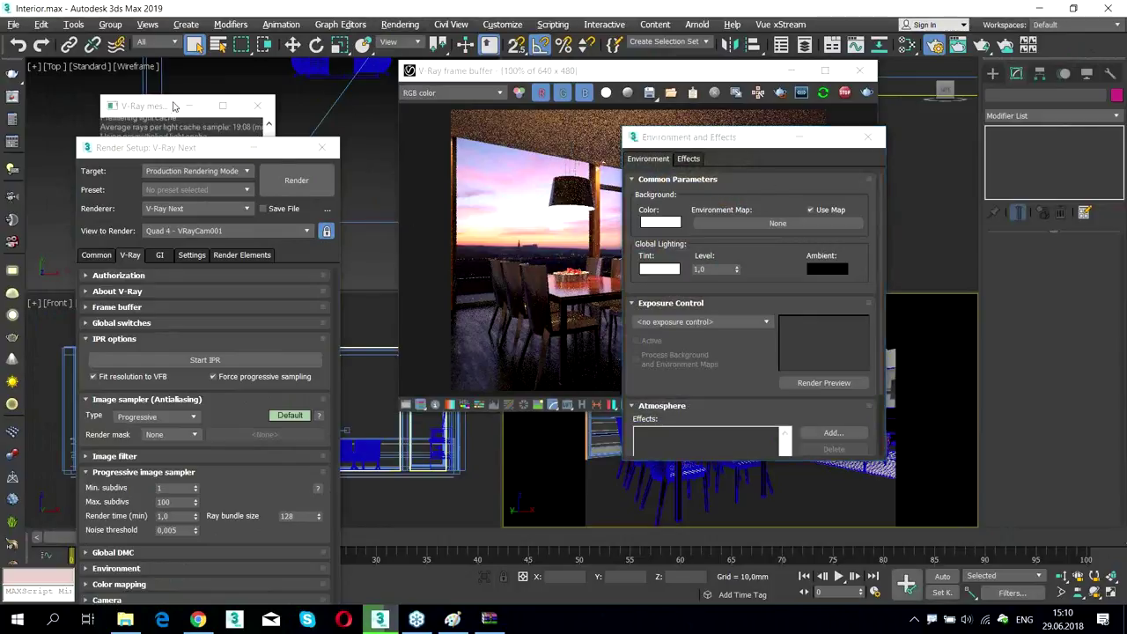
left_click(195, 109)
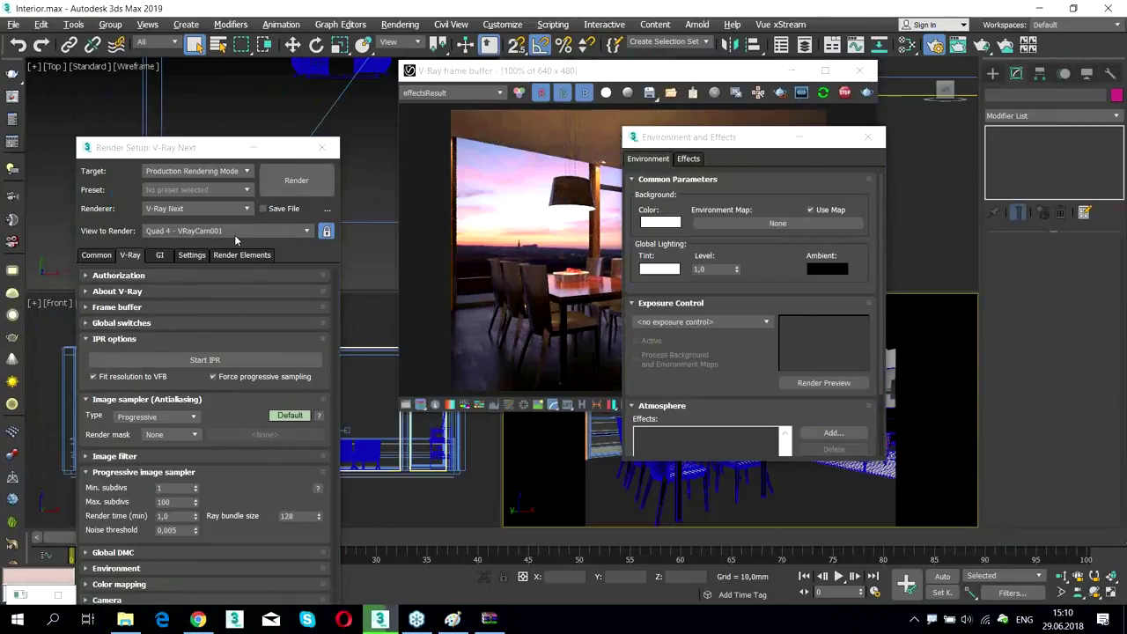
Delete the VRayLight that stands outside the building in the Top view
scroll(130, 131, "down", 4)
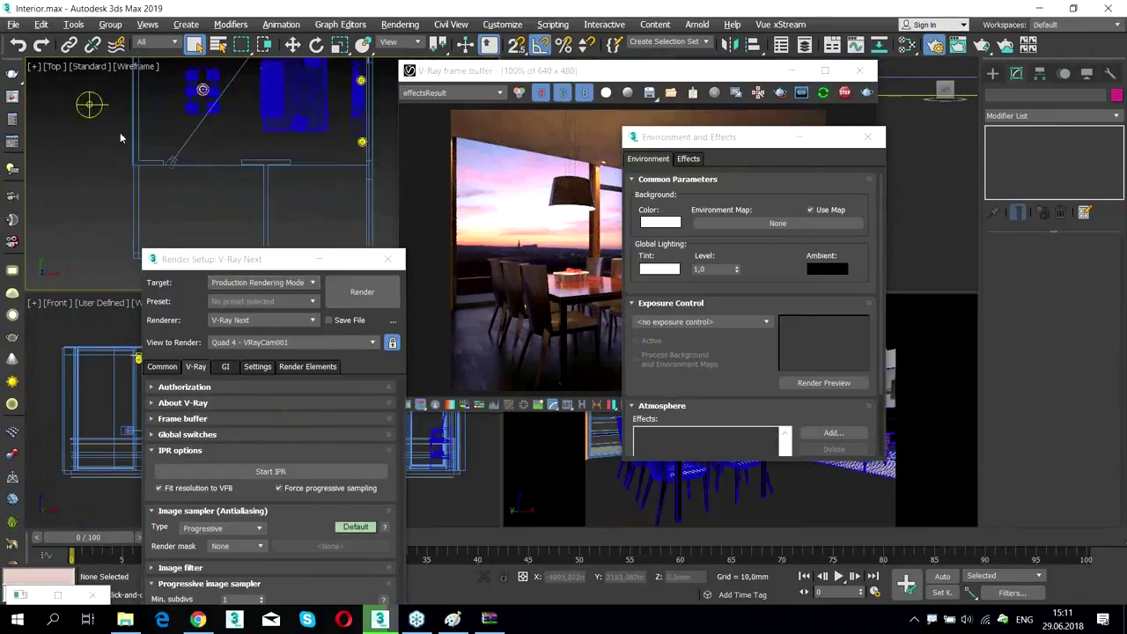
left_click(268, 223)
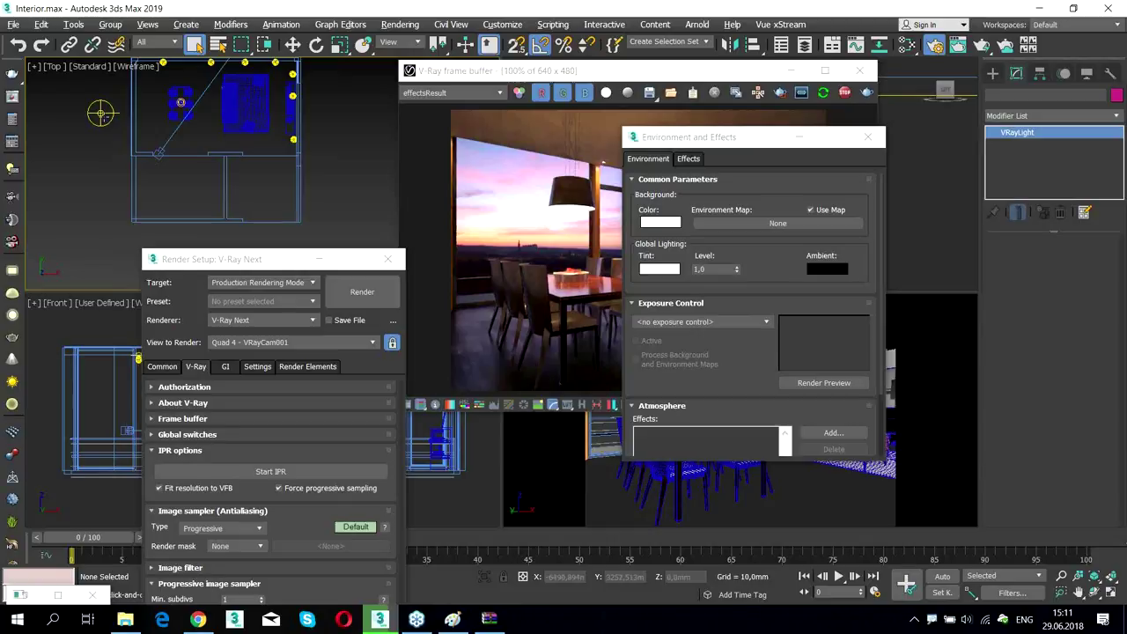
left_click(100, 113)
key("Delete")
Turn off VRayLight002 and VRayIES001 in the V-Ray Light Lister and close the lister
left_click(12, 171)
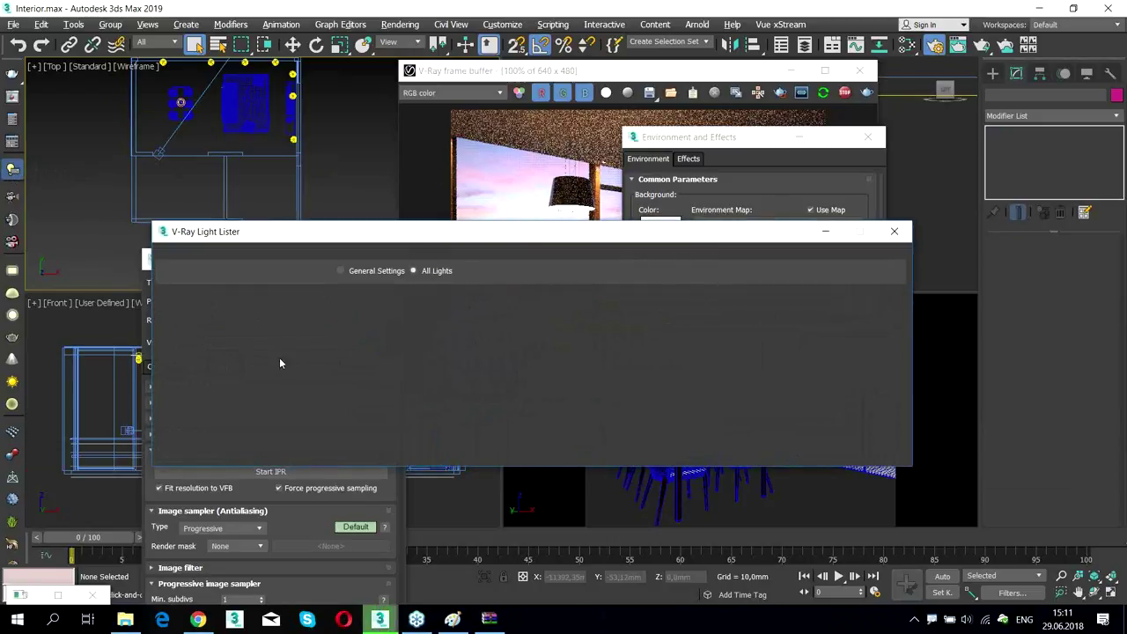
left_click(179, 335)
left_click(178, 378)
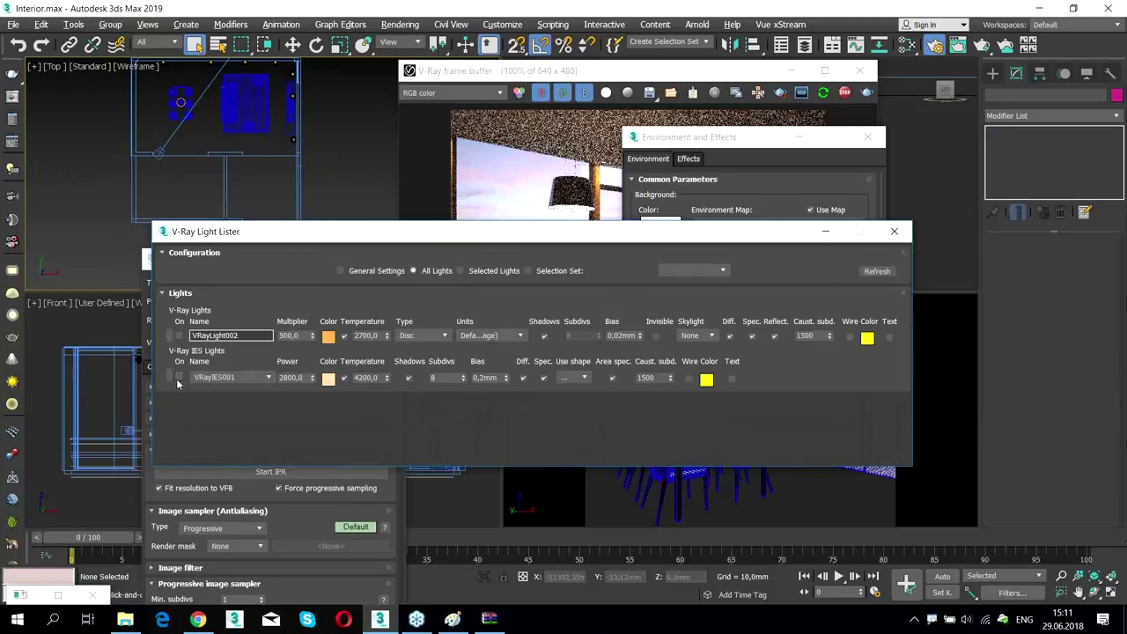
left_click(895, 232)
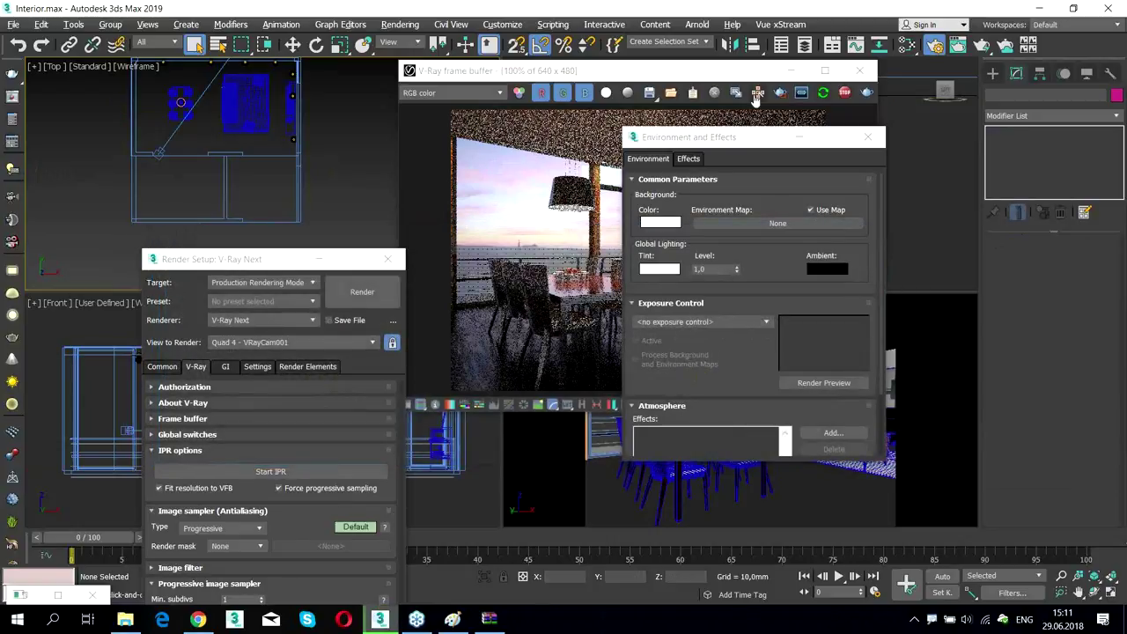
Stop and restart the interior render, and close the environment and effects settings
left_click(845, 94)
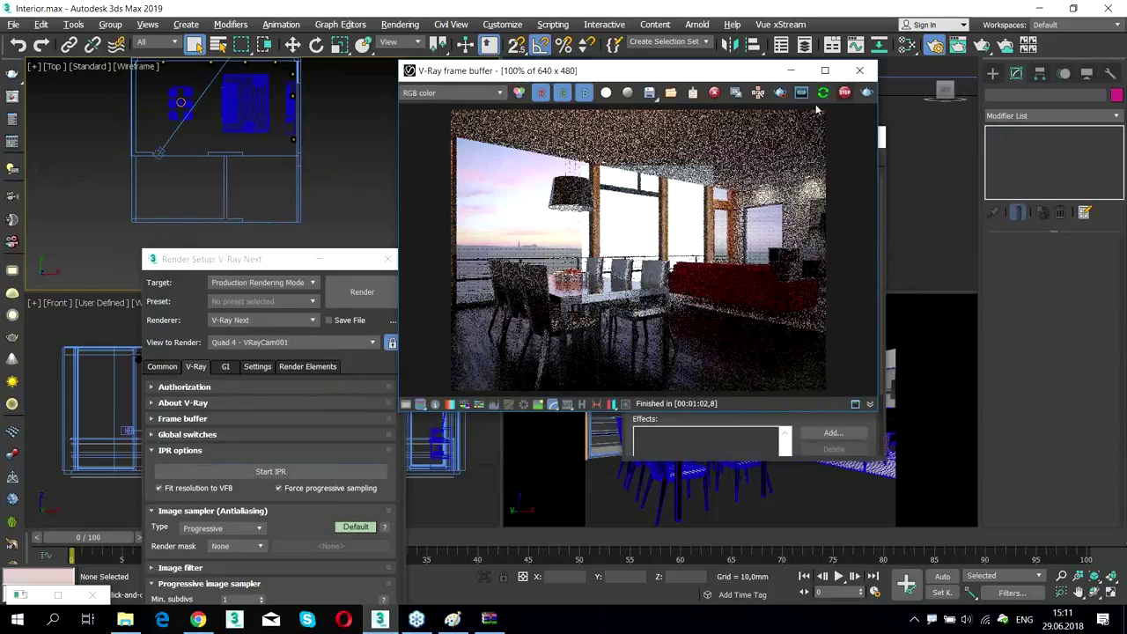
left_click(759, 412)
key("shift+q")
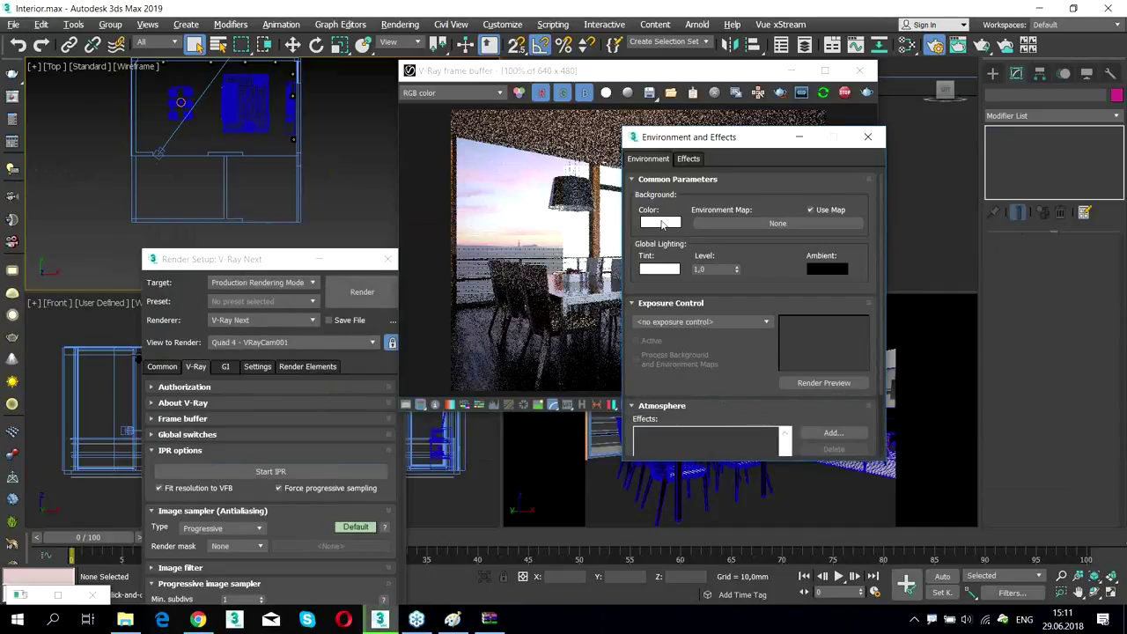
left_click(869, 138)
Shrink the V-Ray frame buffer so the render resolution fits 401 x 301, and close the render setup
left_click_drag(617, 71, 242, 36)
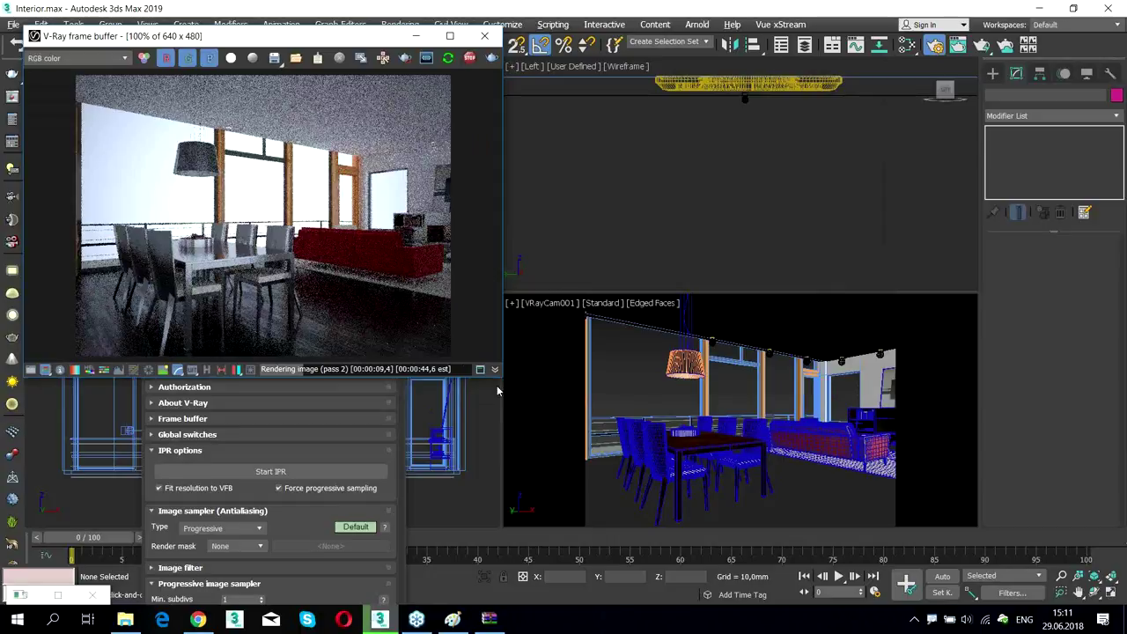
left_click_drag(497, 377, 381, 270)
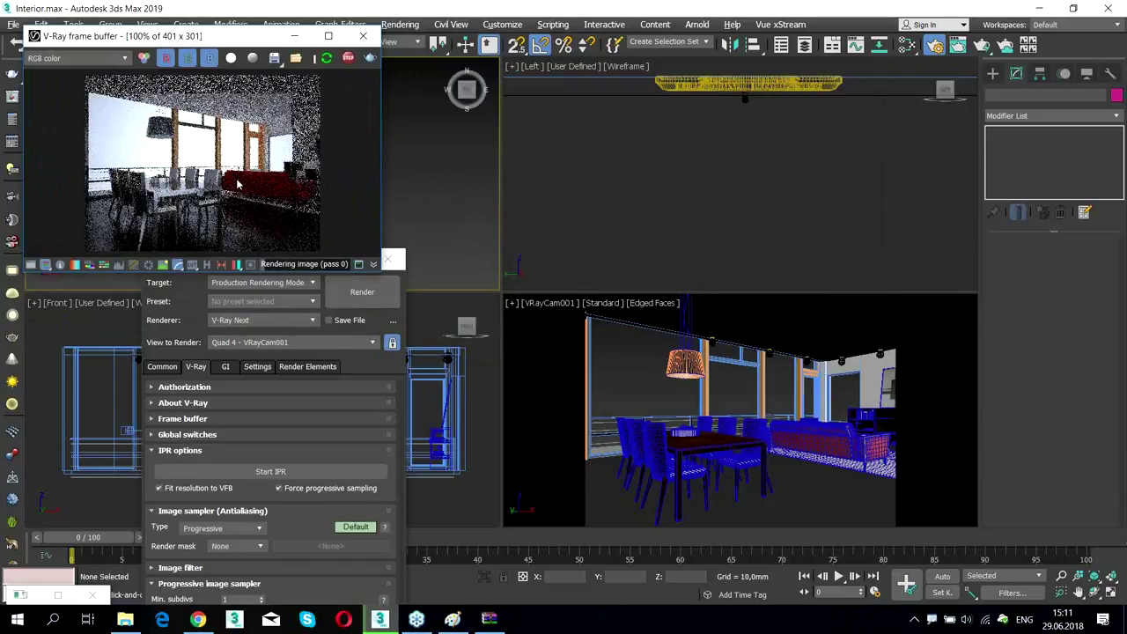
left_click(172, 292)
left_click_drag(220, 259, 486, 130)
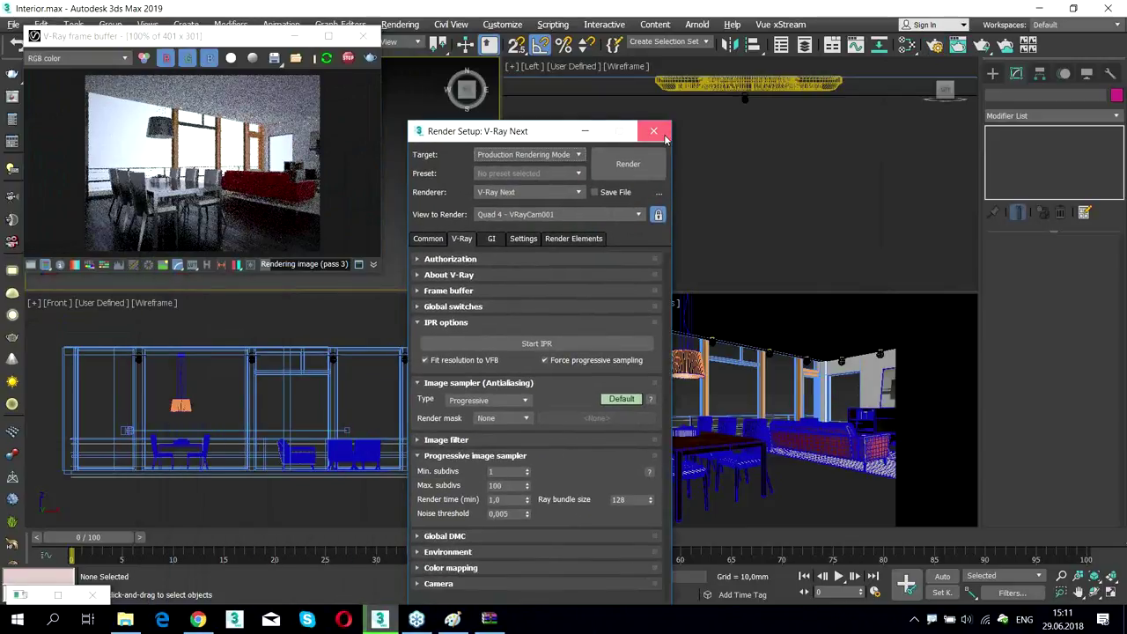
left_click(654, 131)
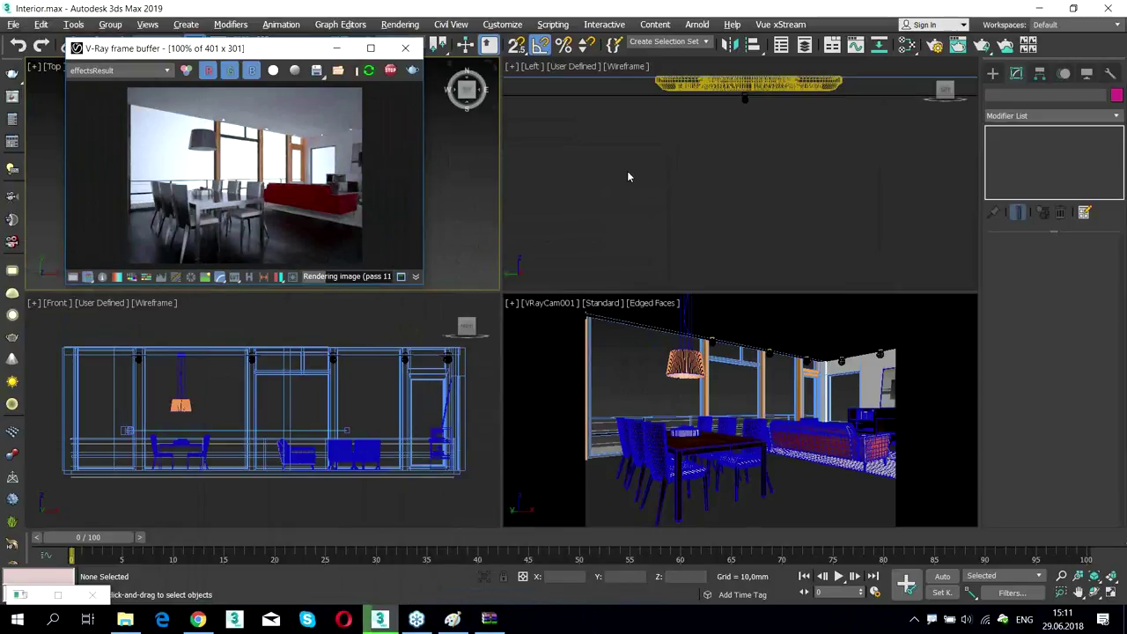
Close the V-Ray frame buffer and delete the VRayDenoiser element from the render setup
left_click(393, 72)
left_click(405, 47)
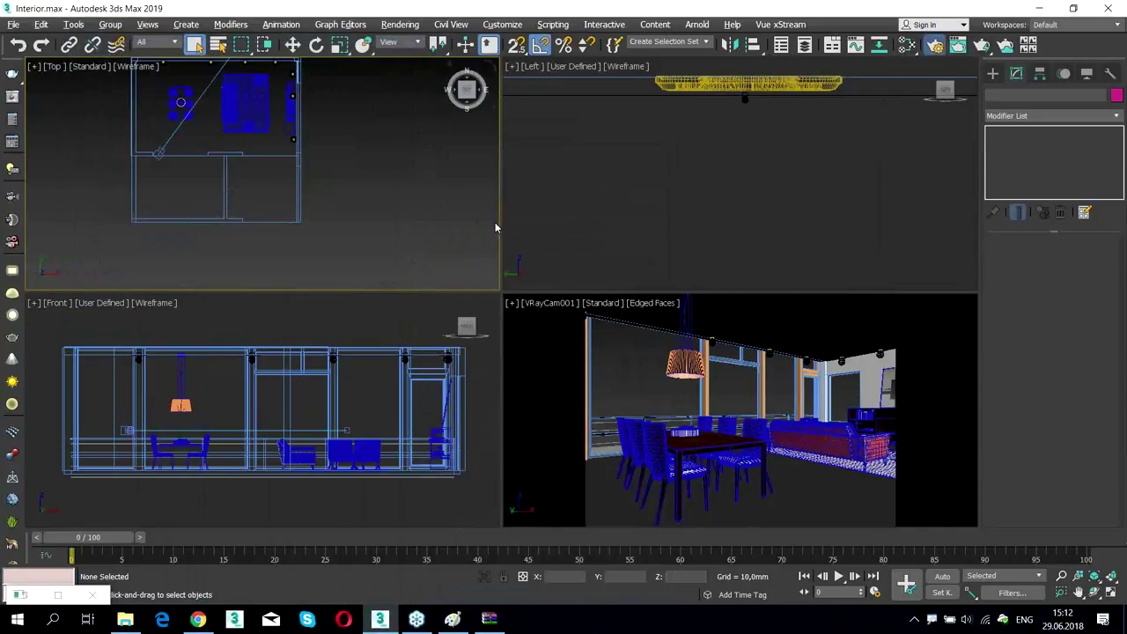
key("F10")
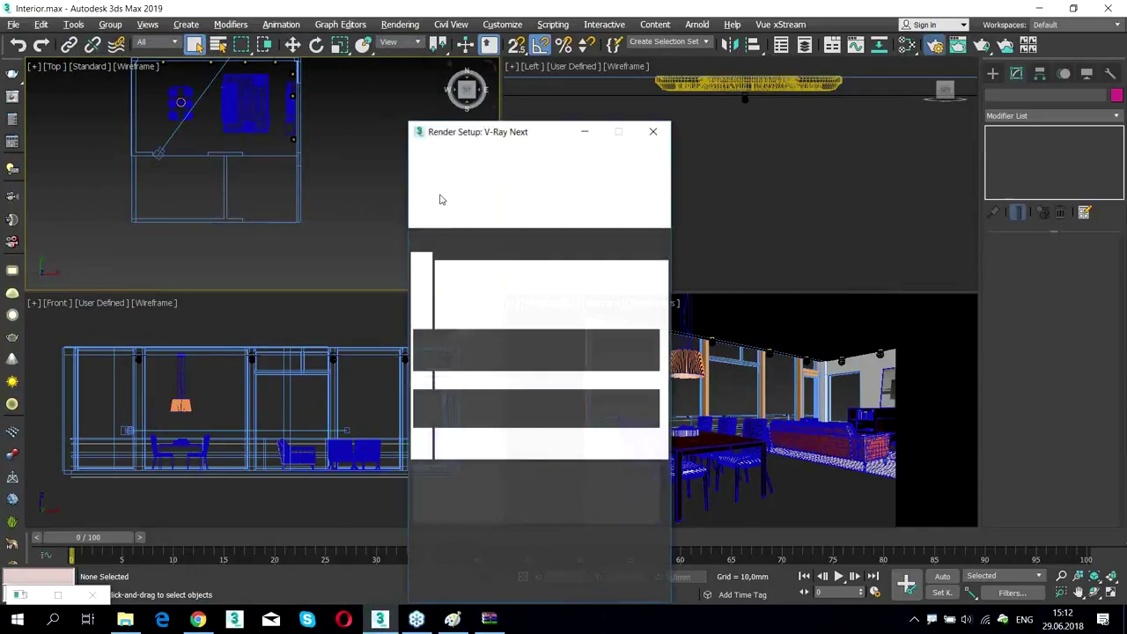
left_click(574, 239)
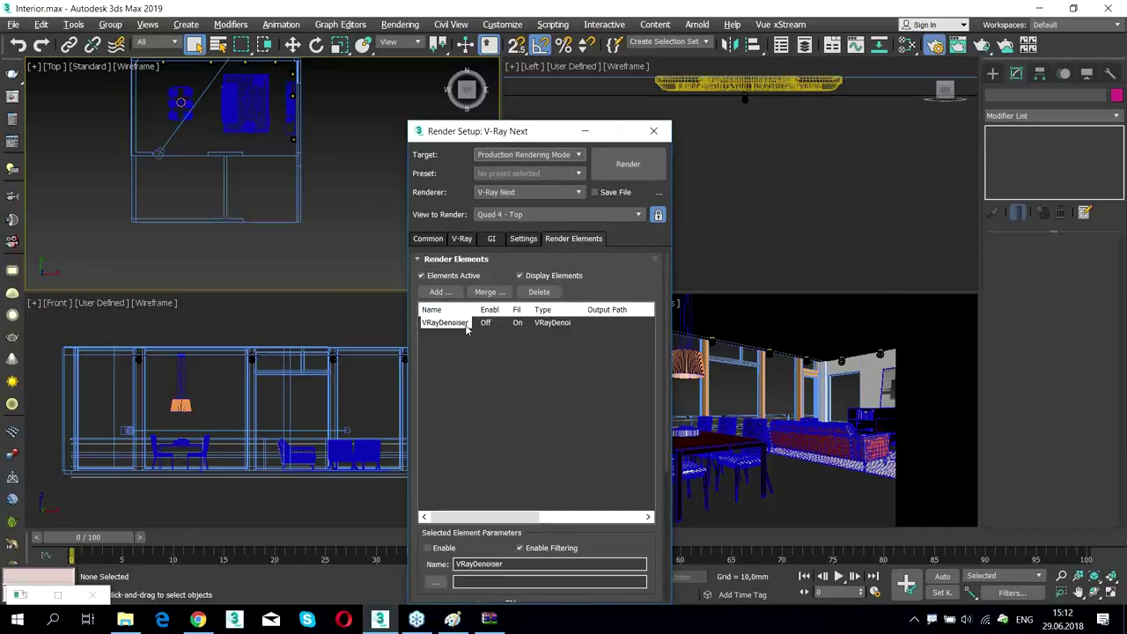
left_click(539, 292)
left_click(461, 238)
left_click(438, 240)
left_click(461, 238)
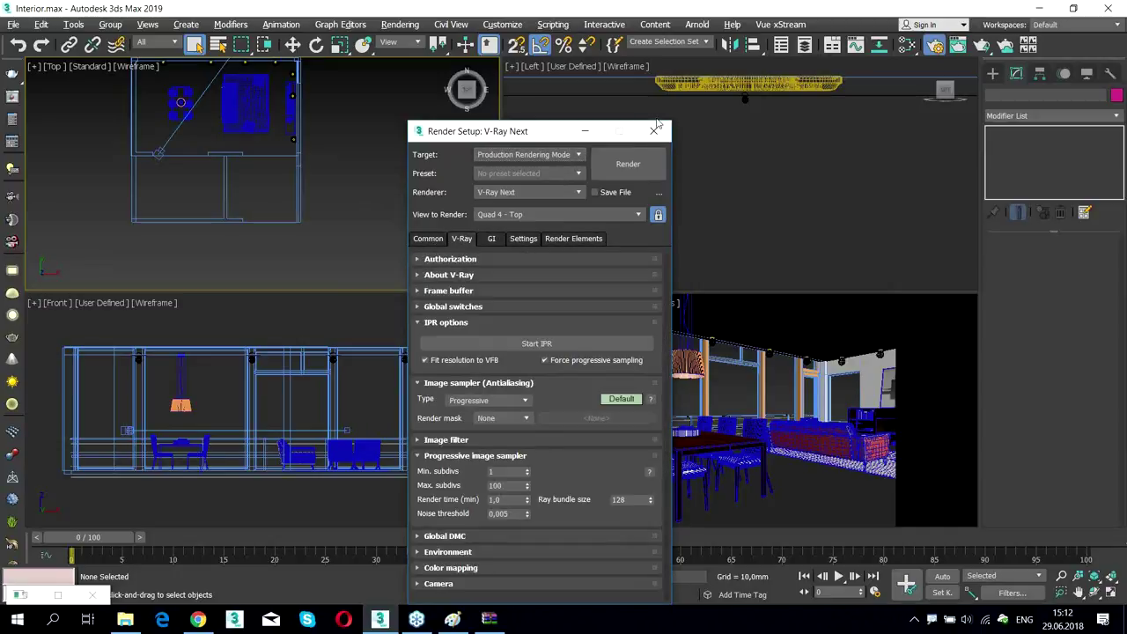
left_click(654, 131)
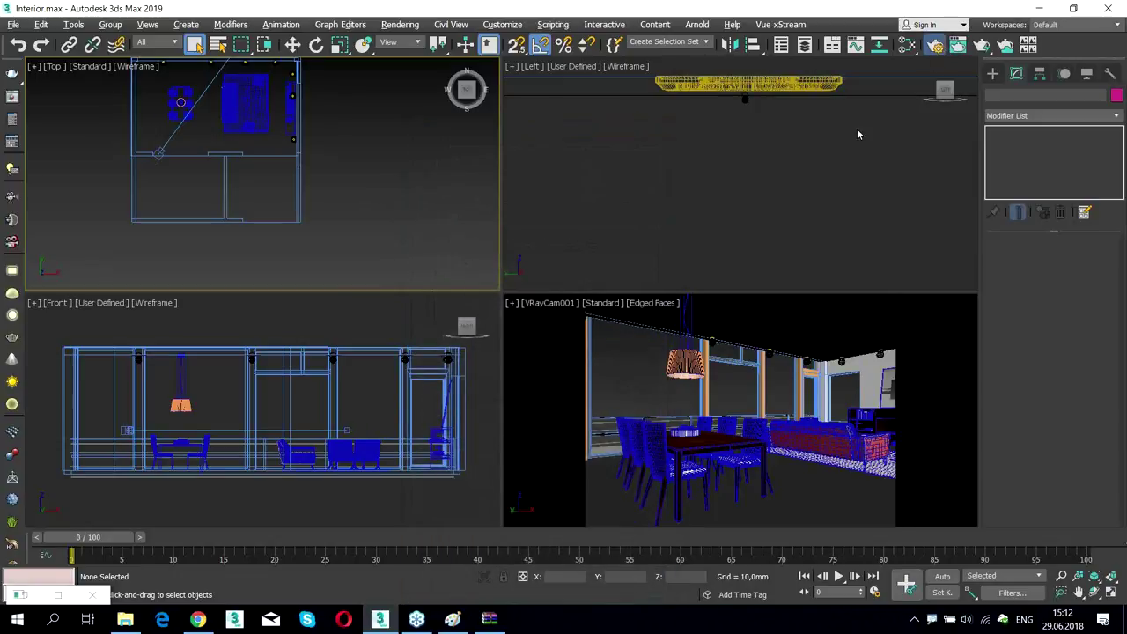
Start V-Ray IPR for the interior from the render setup, with resolution fitted to the frame buffer
key("F10")
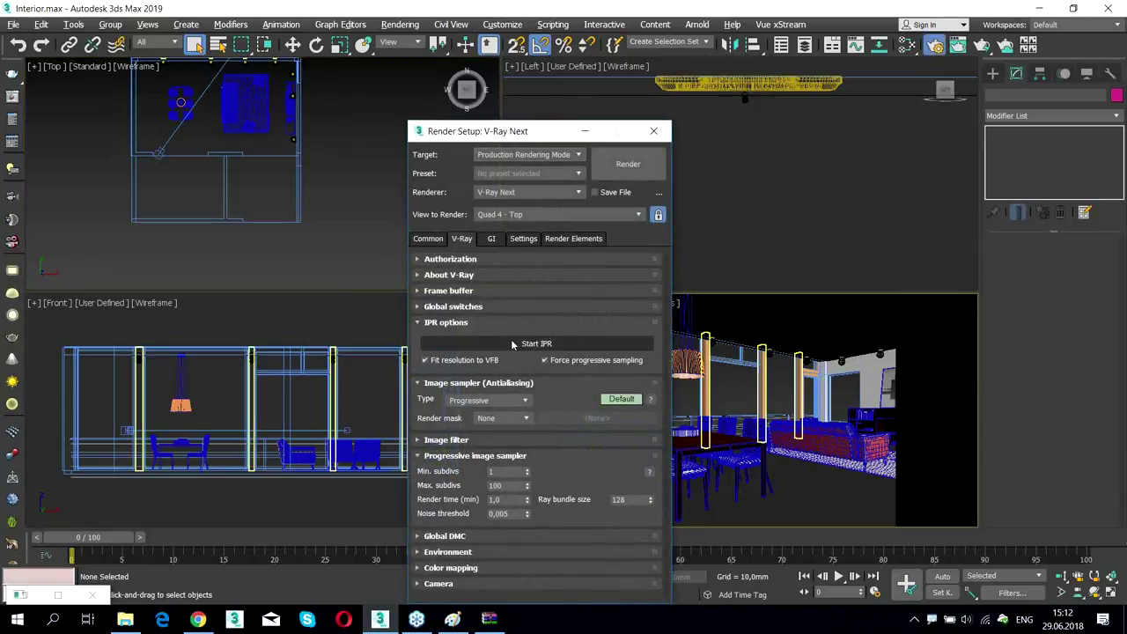
left_click(587, 349)
left_click_drag(532, 141, 591, 122)
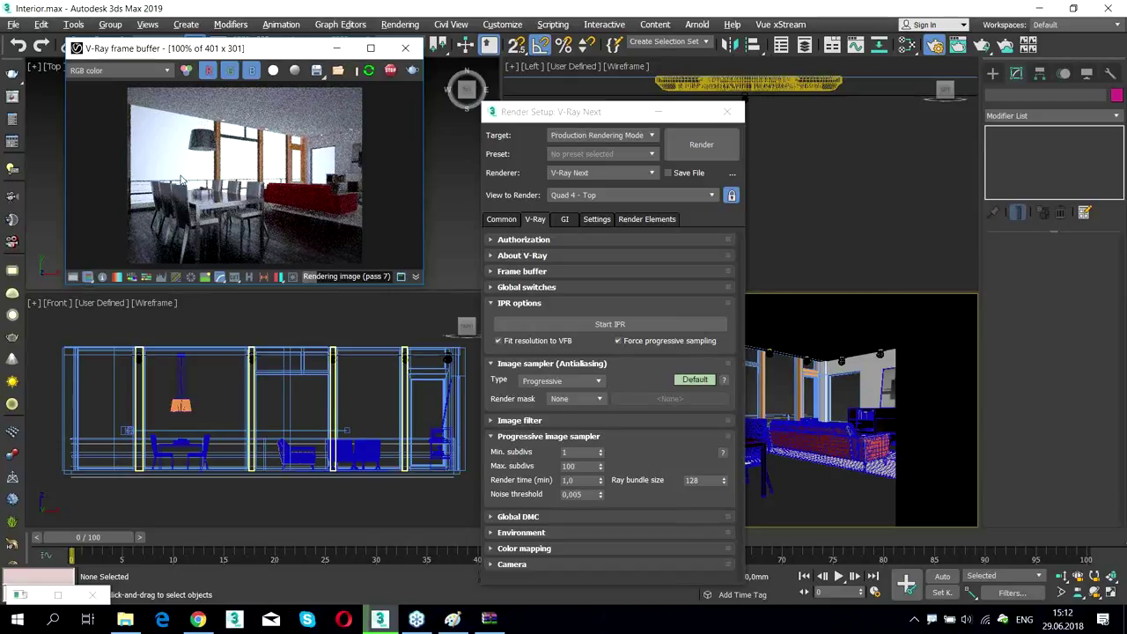
mouse_move(130, 106)
left_mouse_down()
mouse_move(281, 141)
mouse_move(273, 181)
mouse_move(97, 204)
mouse_move(116, 113)
left_mouse_up()
mouse_move(215, 172)
left_mouse_down()
mouse_move(310, 182)
mouse_move(282, 187)
left_mouse_up()
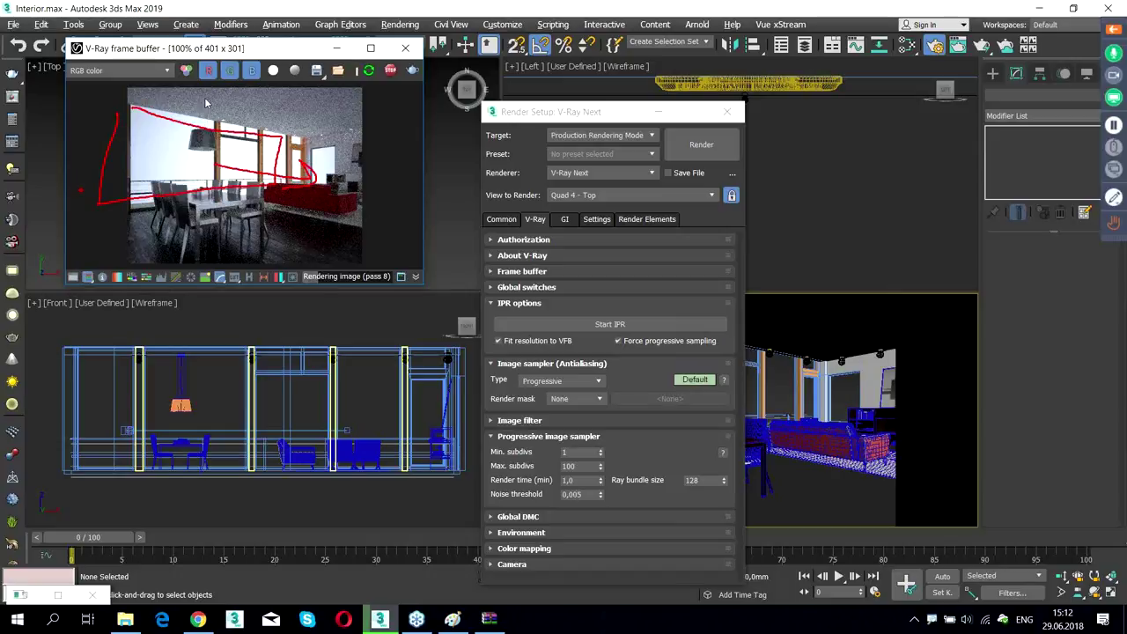
Stop and restart the interior render, move the frame buffer below the Top view, and close the render setup
key("Escape")
key("shift+q")
left_click_drag(276, 30, 287, 365)
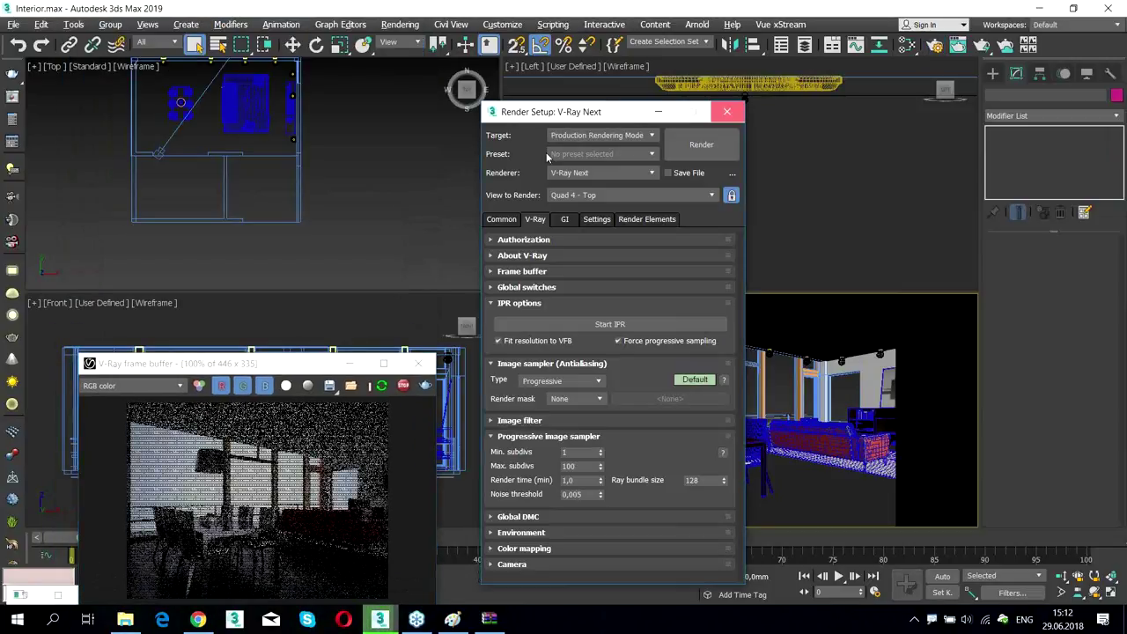
left_click(728, 112)
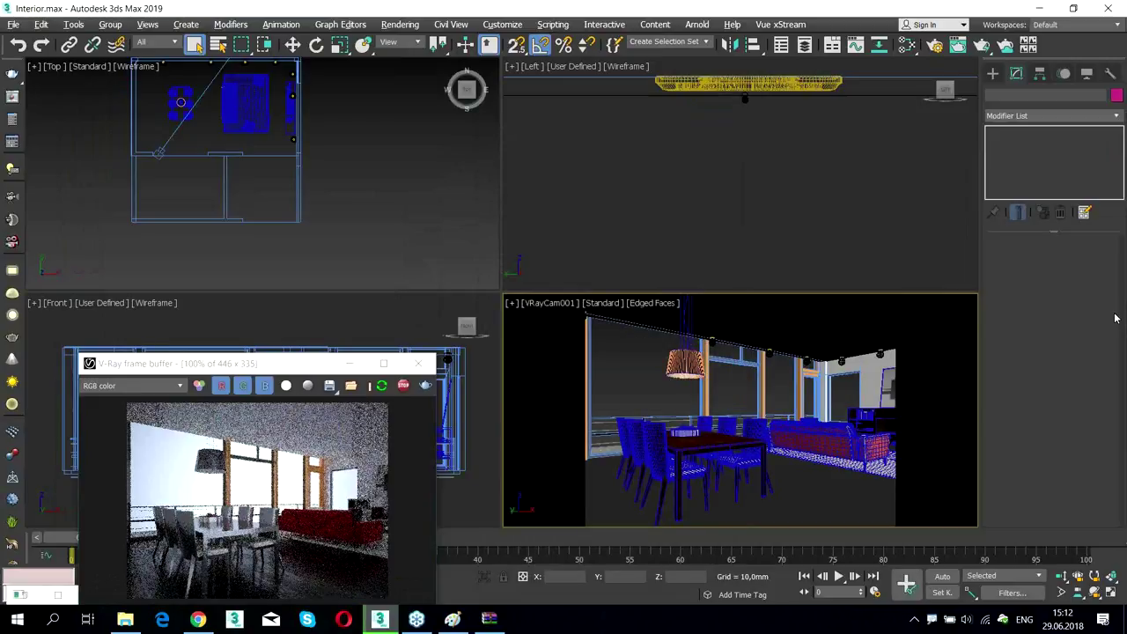
Create a VRaySun in the Top view aimed from outside the windows into the room, and add the VRaySky environment map
middle_click(385, 185)
middle_click_drag(385, 184, 418, 214)
scroll(418, 214, "down", 3)
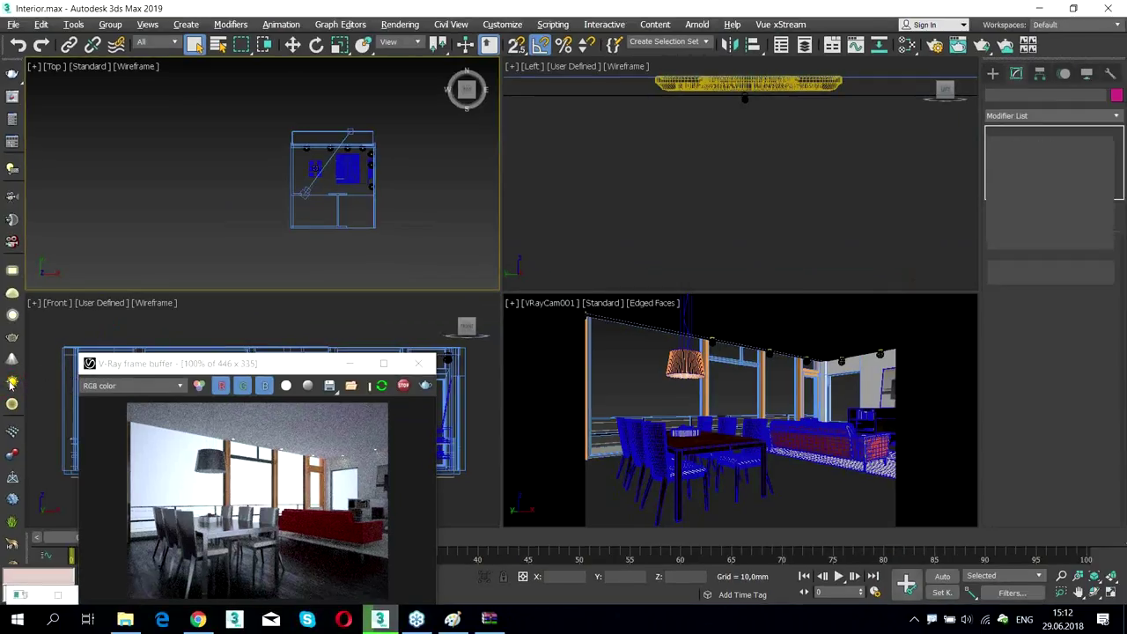
left_click(12, 383)
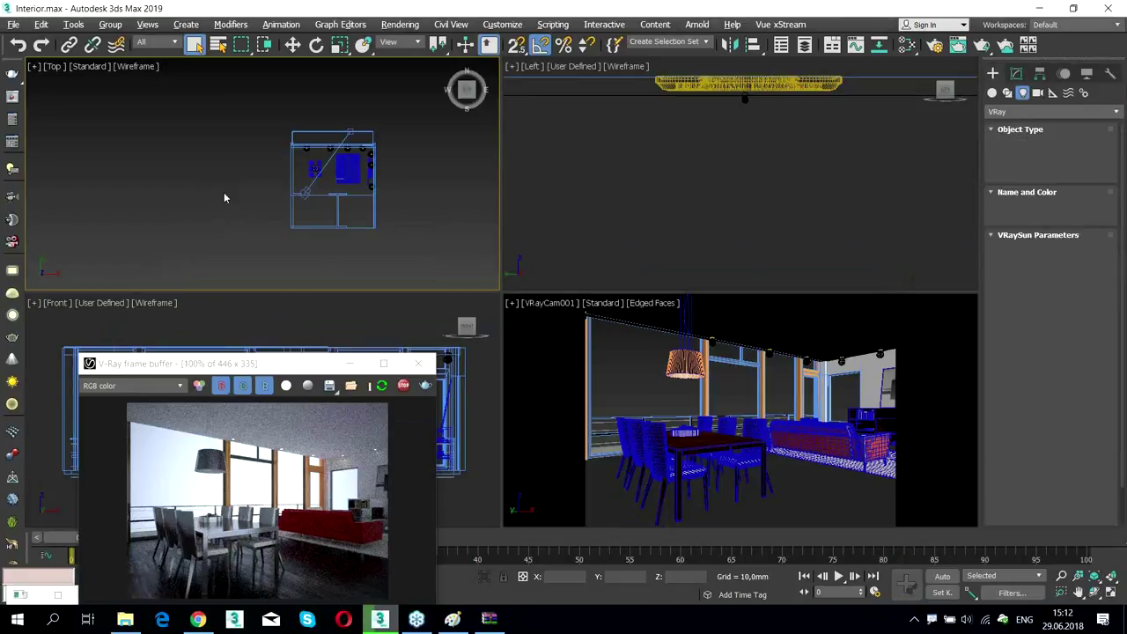
left_click(12, 385)
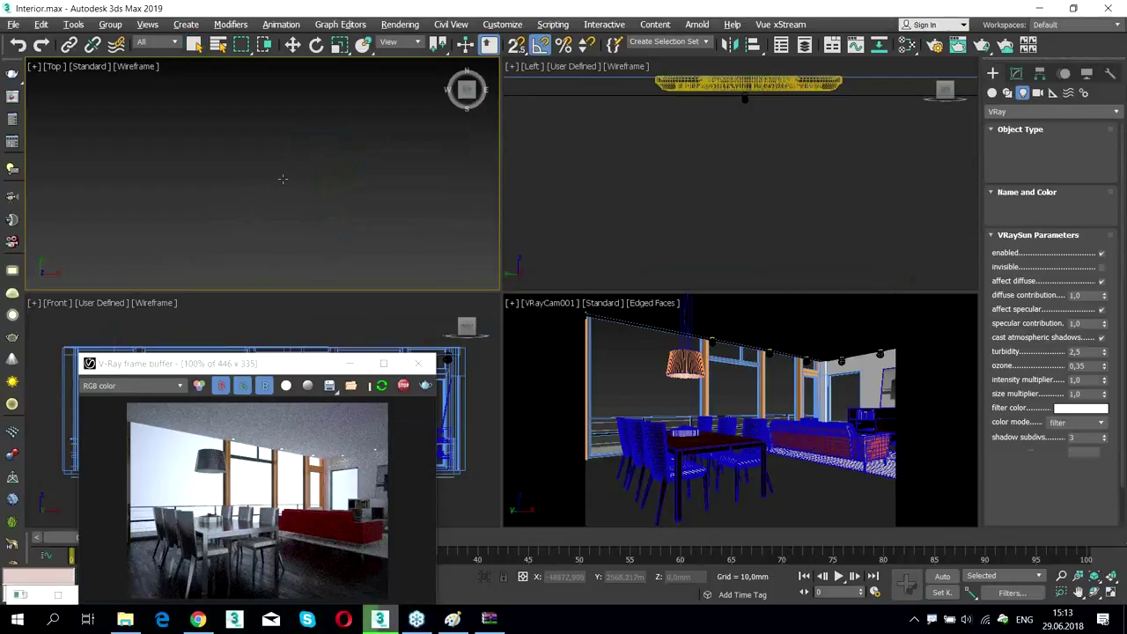
scroll(284, 163, "down", 3)
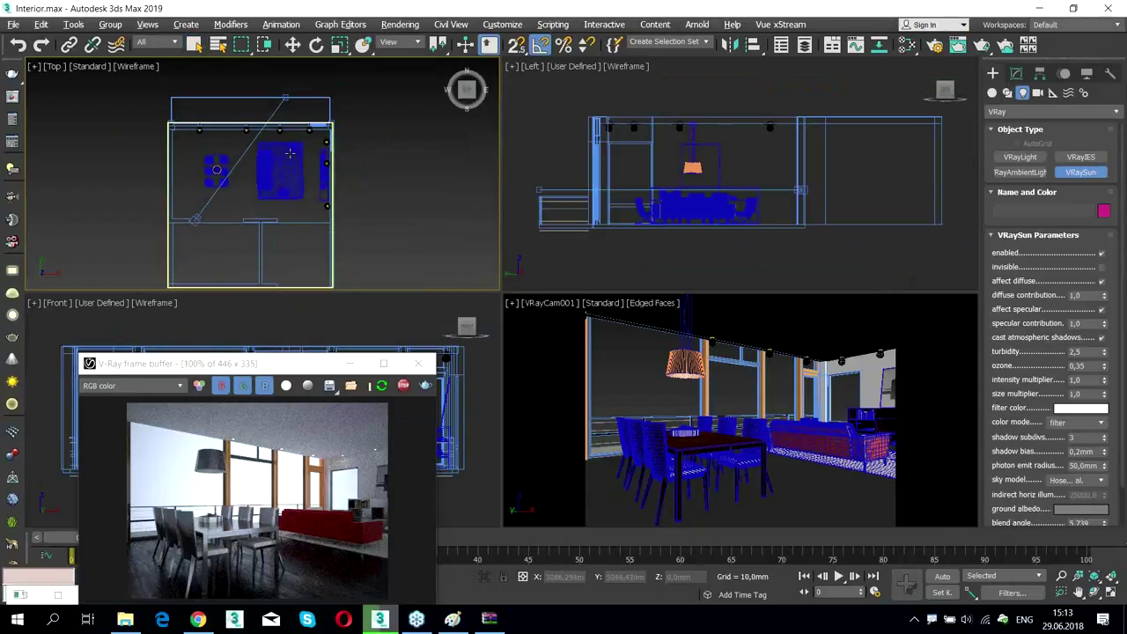
left_click_drag(209, 68, 271, 175)
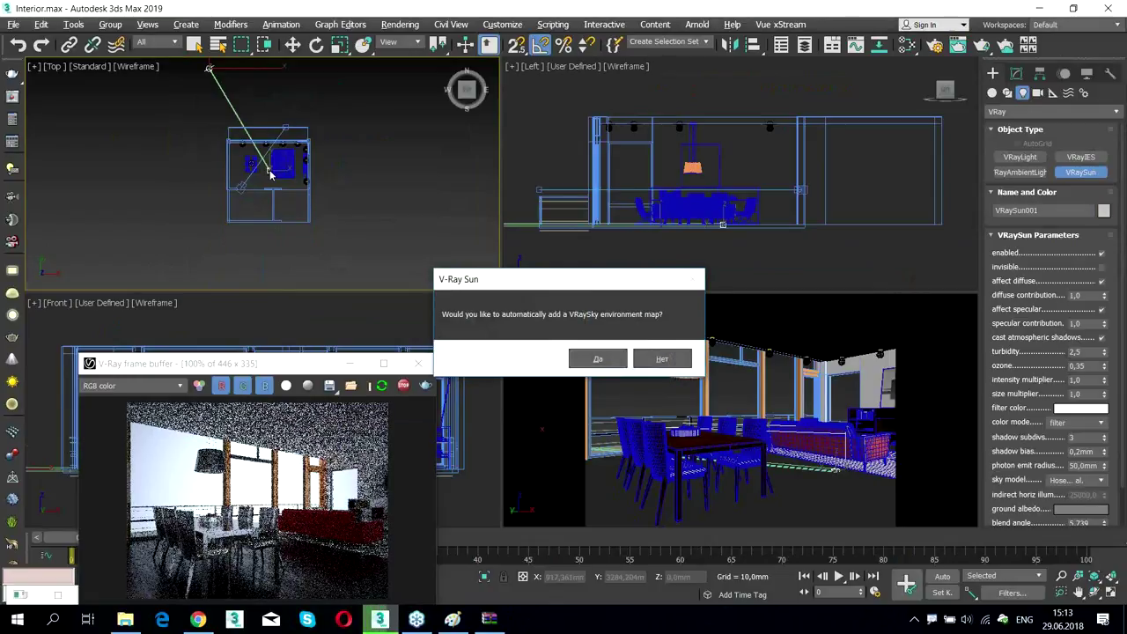
left_click(598, 359)
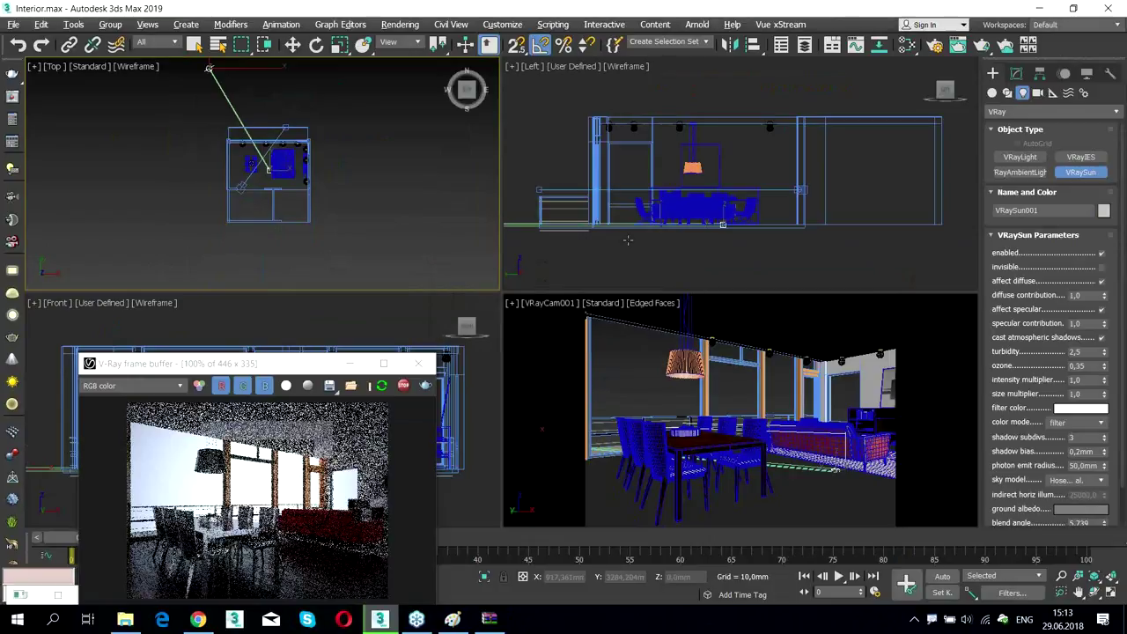
Raise the VRaySun in the Left view to a height of about 9710 mm
scroll(631, 179, "down", 5)
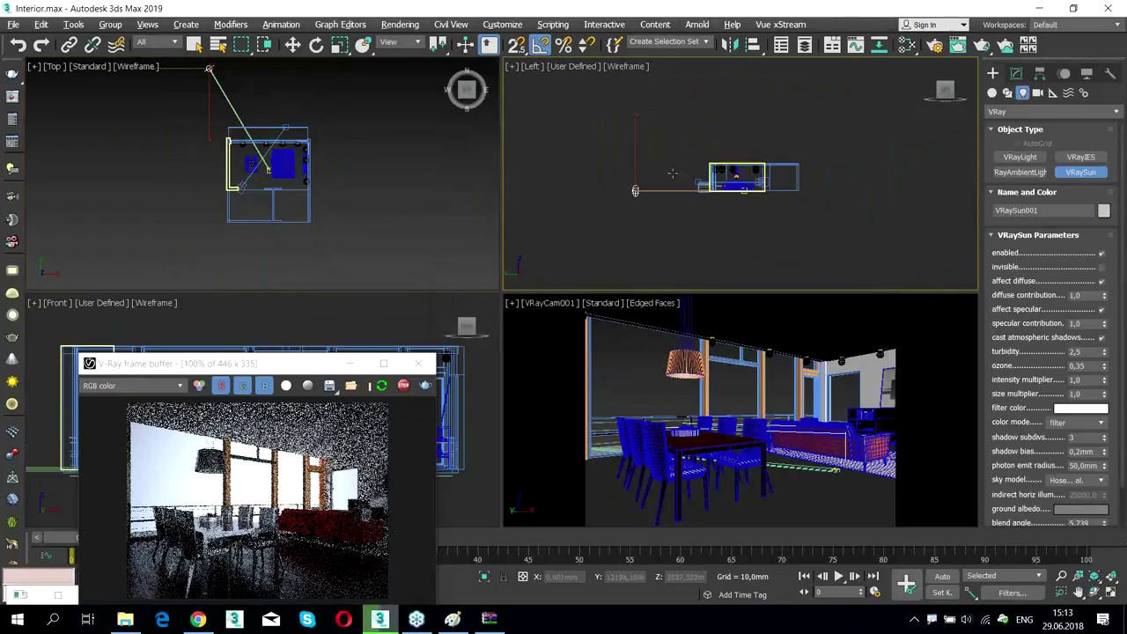
key("w")
left_click_drag(643, 167, 665, 89)
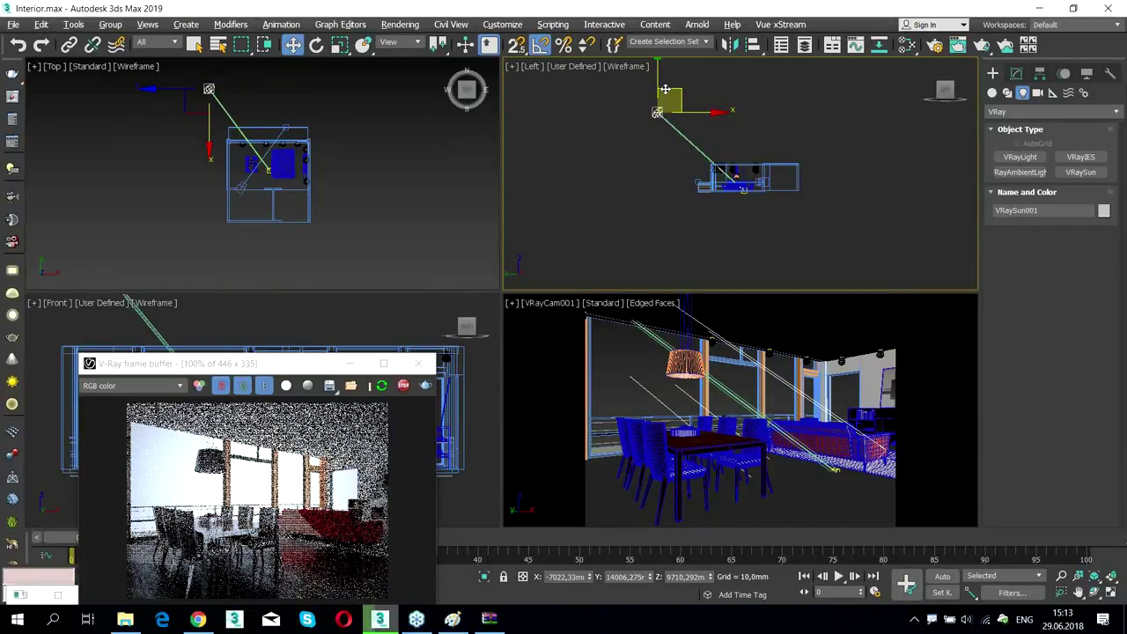
left_click_drag(313, 358, 569, 167)
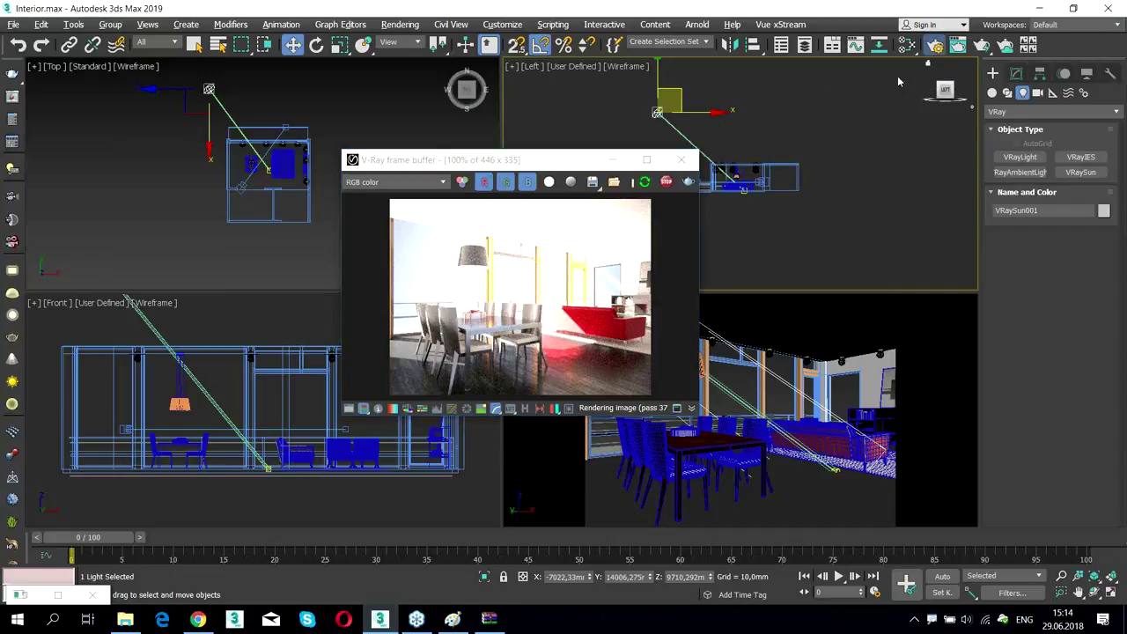
Enable auto exposure and auto white balance for all cameras/views in the V-Ray camera settings
key("F10")
left_click_drag(559, 112, 225, 28)
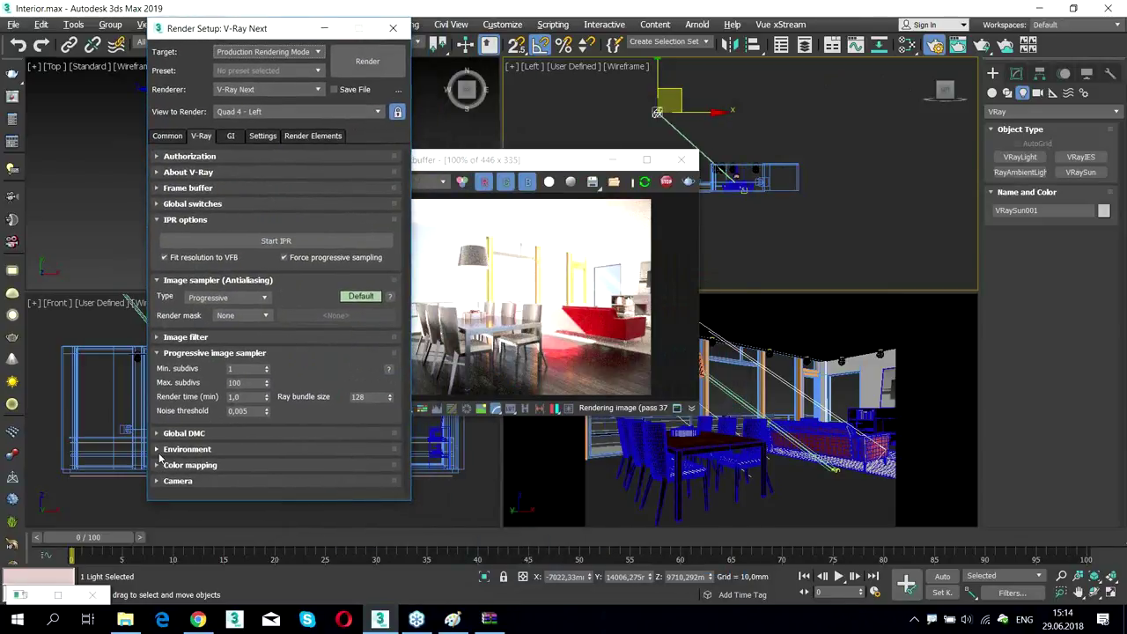
left_click(161, 481)
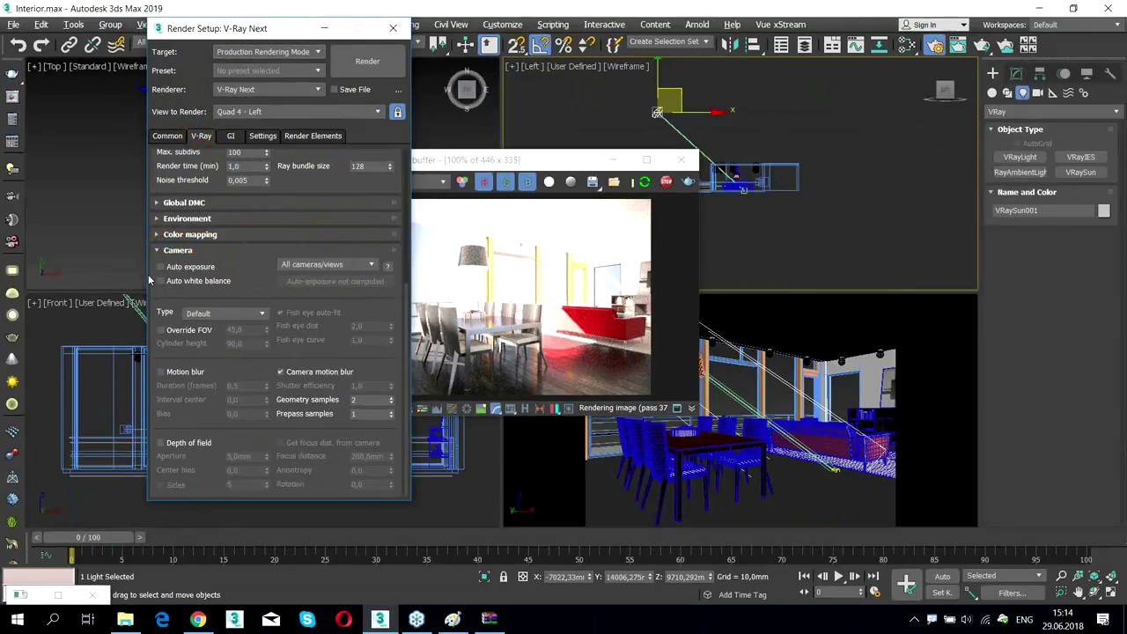
left_click(161, 267)
left_click(161, 281)
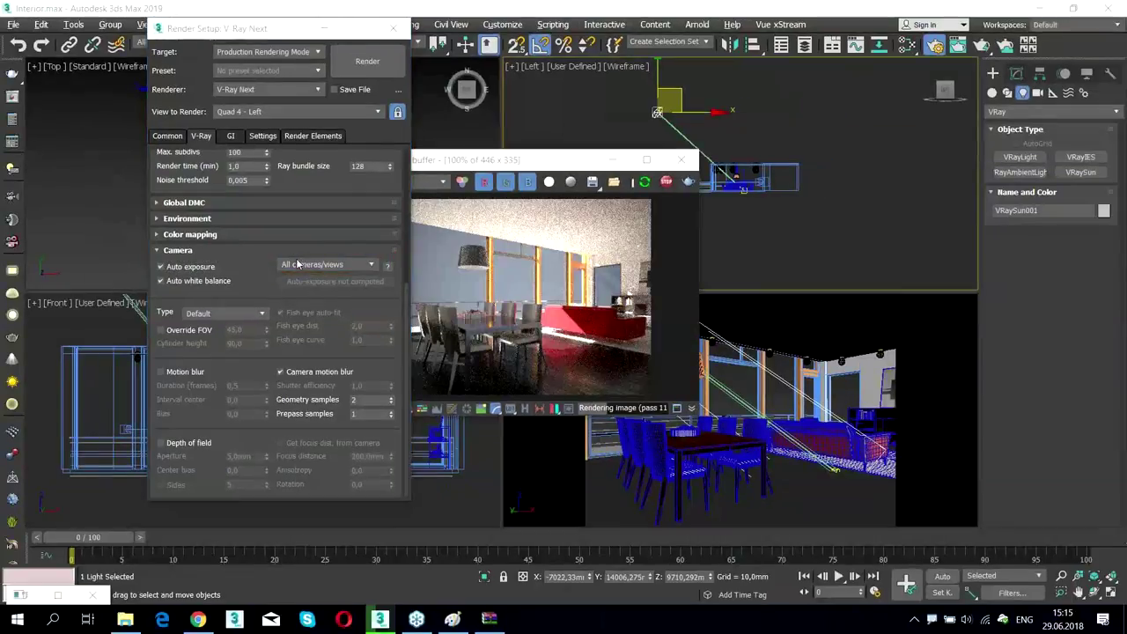
Restart the interior render and close the render setup
left_click_drag(596, 157, 702, 145)
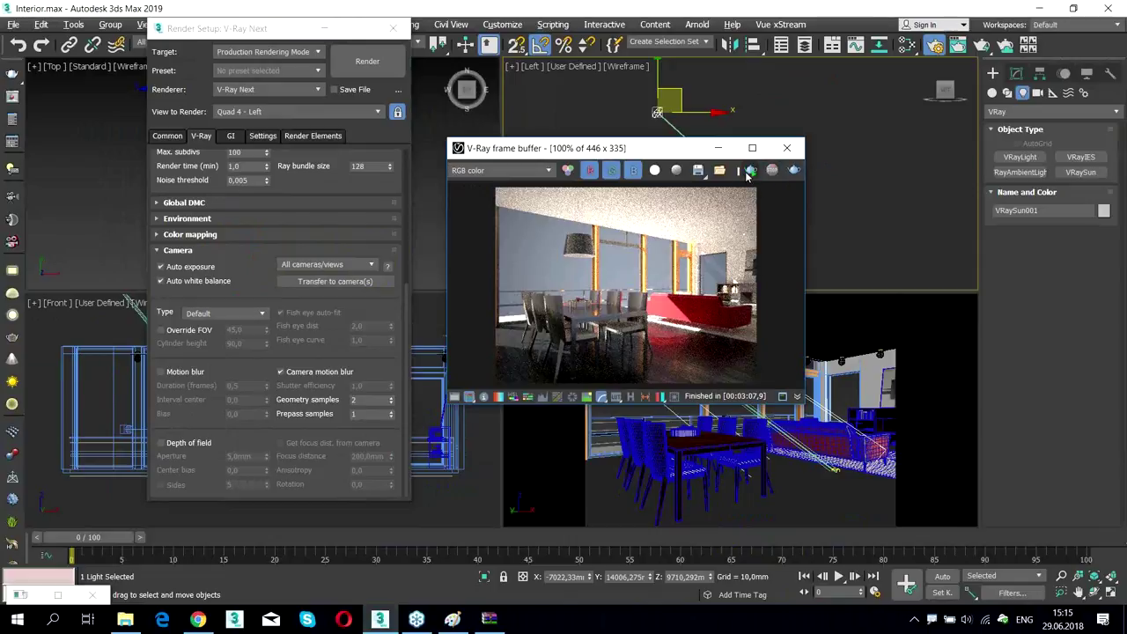
left_click(747, 174)
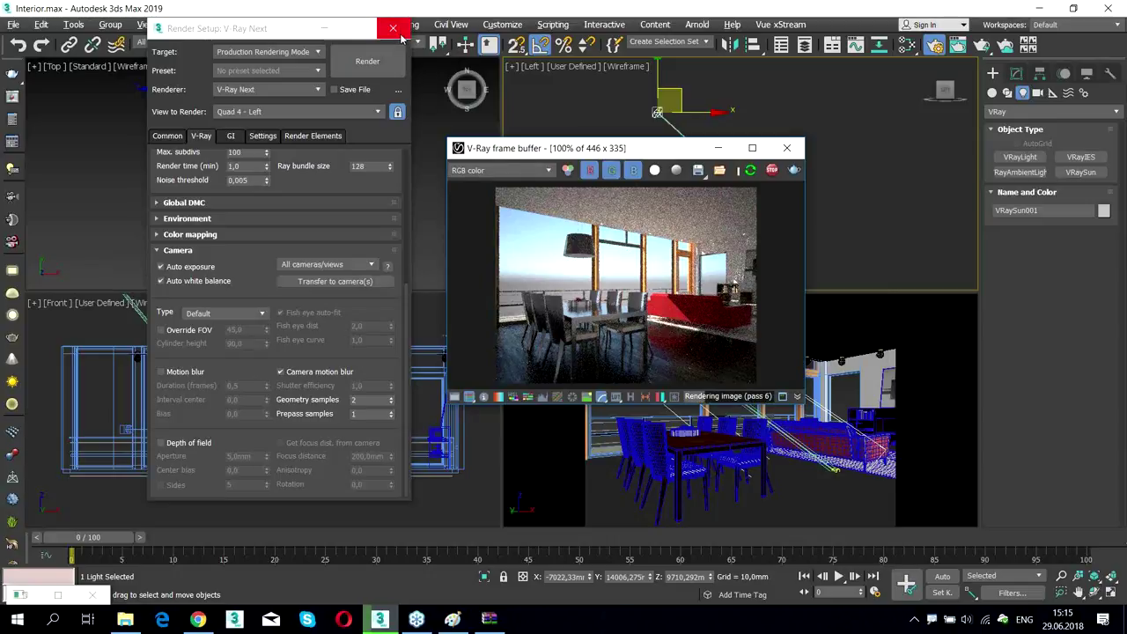
left_click(398, 37)
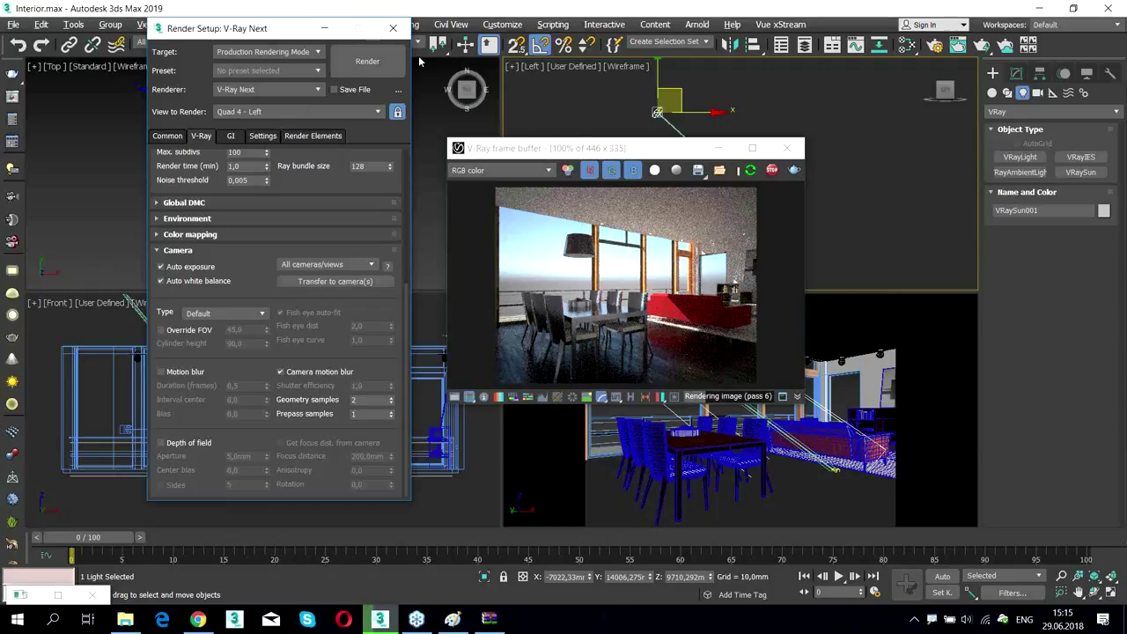
left_click(394, 30)
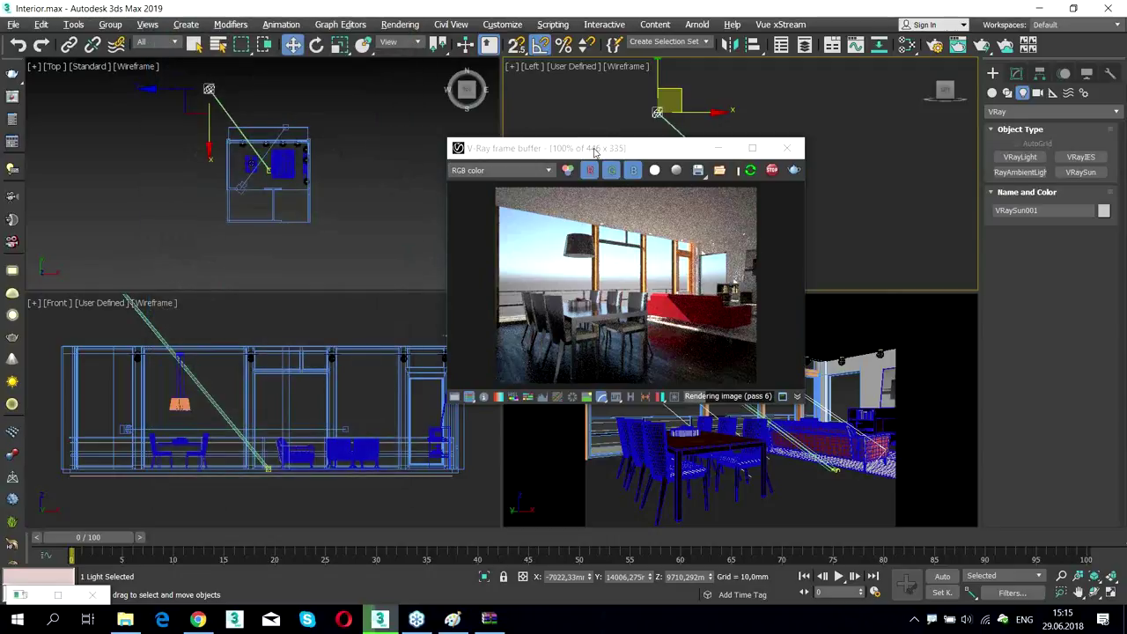
Lower the VRaySun to about 428 mm in the Left view and raise it again to about 9991 mm
left_click_drag(688, 150, 385, 151)
left_click_drag(680, 100, 662, 173)
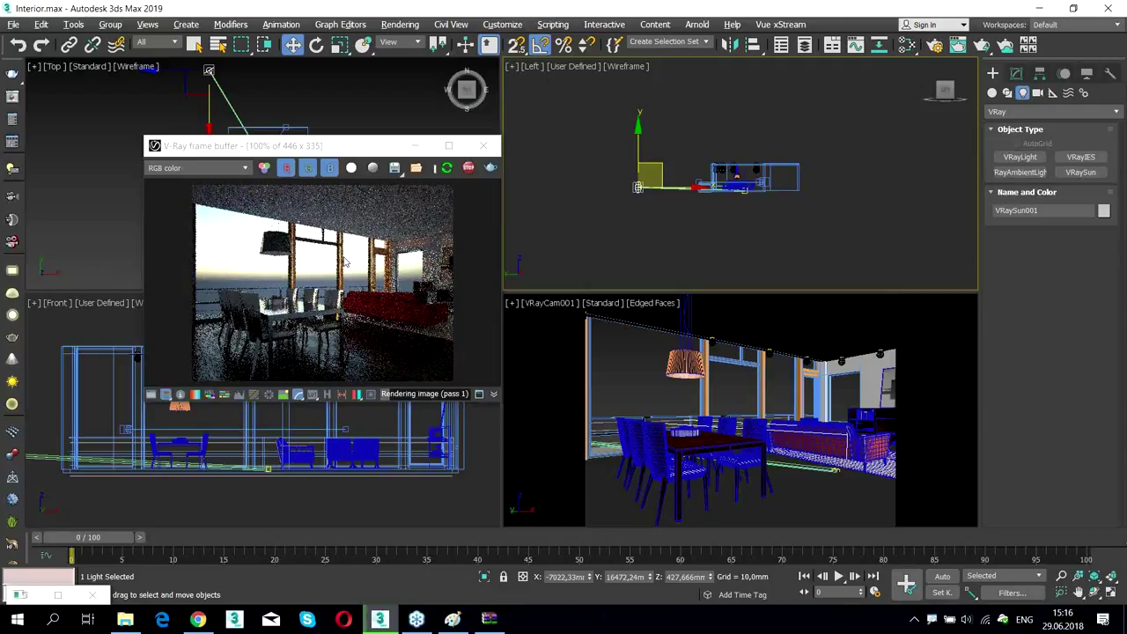
left_click_drag(670, 161, 757, 83)
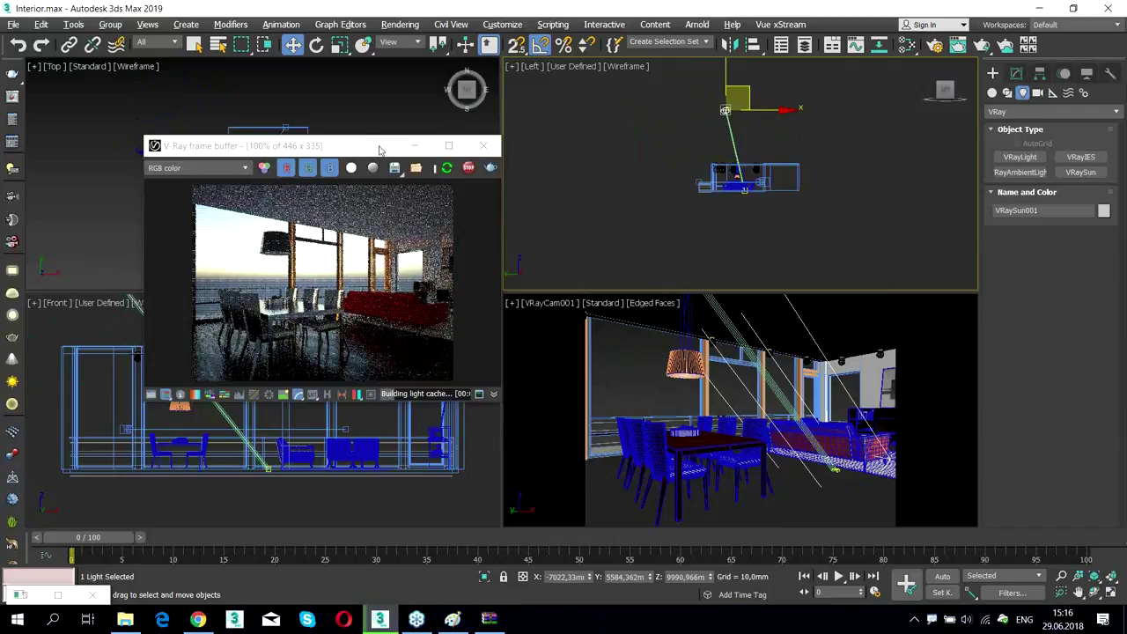
Move the VRaySun in the Top view close to the house, and move it back out to about X -4064 mm, Y 13236 mm
left_click_drag(378, 144, 446, 227)
left_click_drag(233, 132, 271, 108)
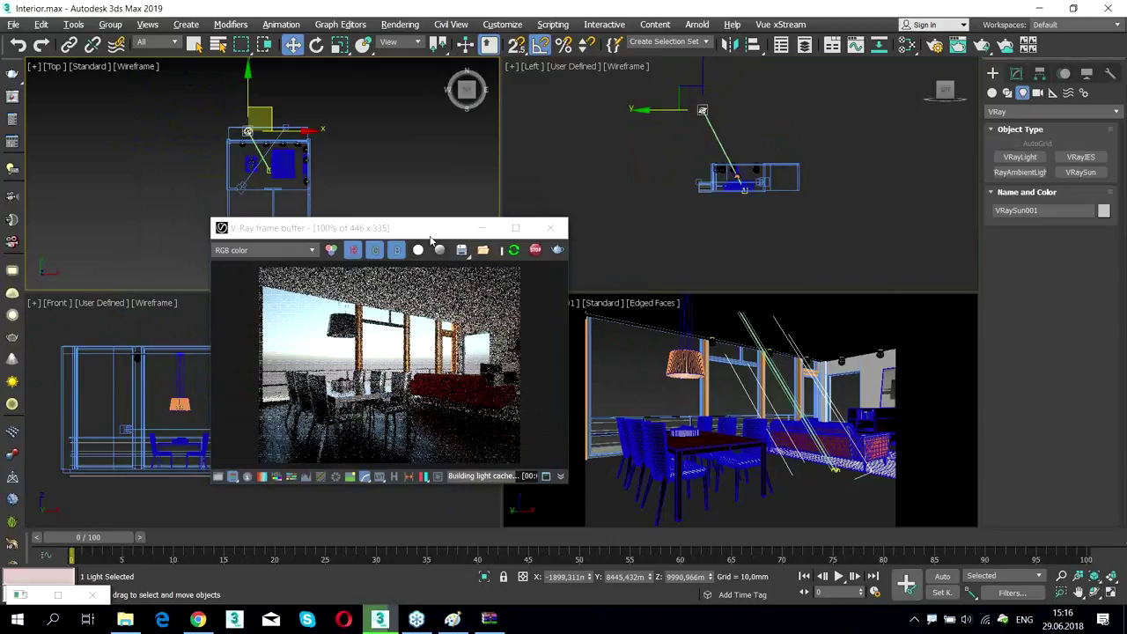
left_click_drag(431, 237, 376, 174)
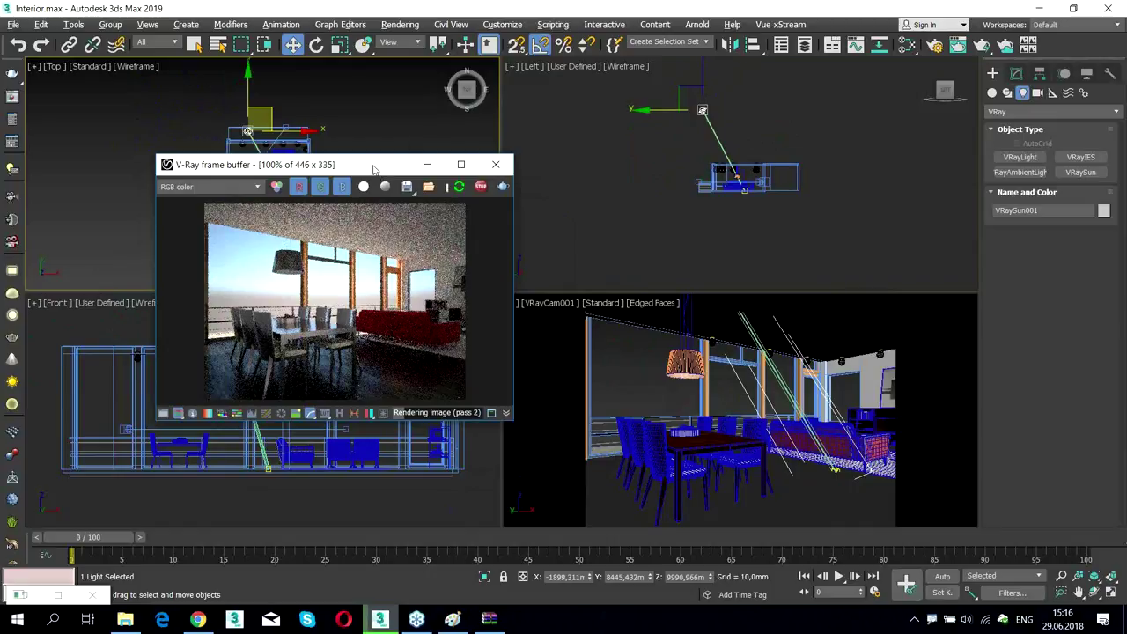
left_click_drag(373, 168, 375, 214)
left_click_drag(268, 114, 251, 78)
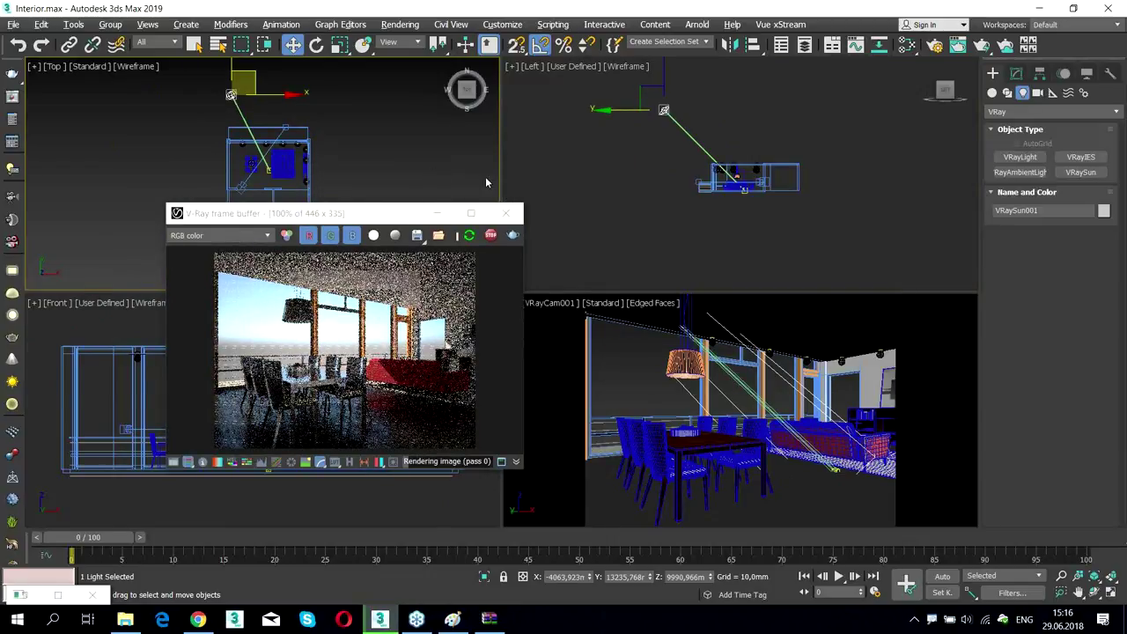
left_click_drag(371, 217, 473, 150)
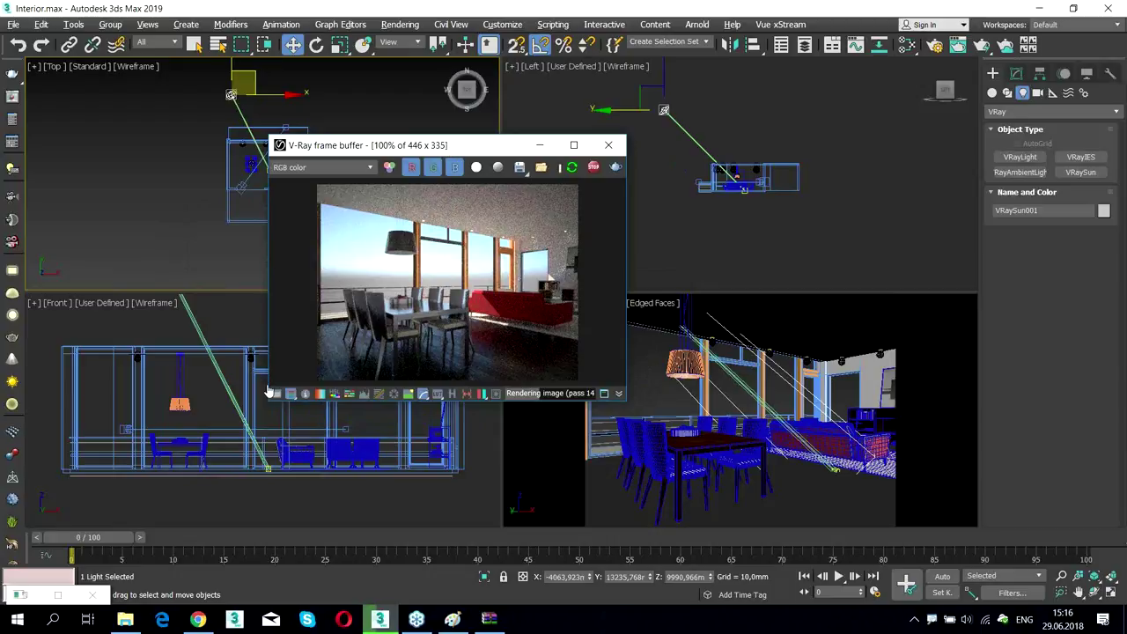
Enable the frame buffer's exposure correction with exposure 0,70, highlight burn 0,60 and contrast 0,17
left_click(276, 393)
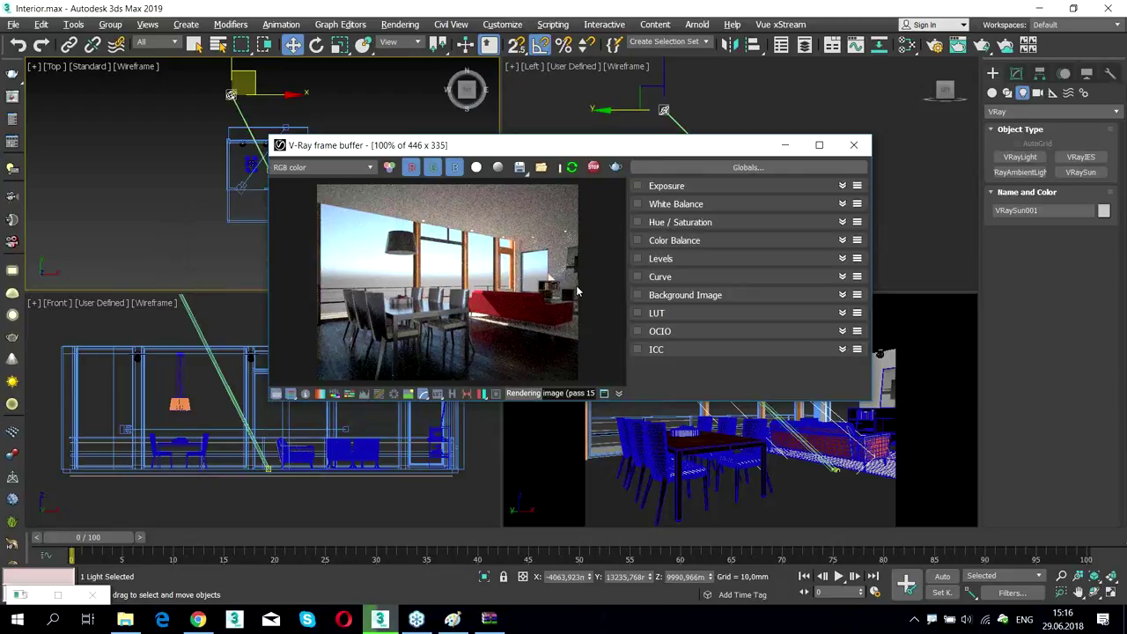
left_click(842, 185)
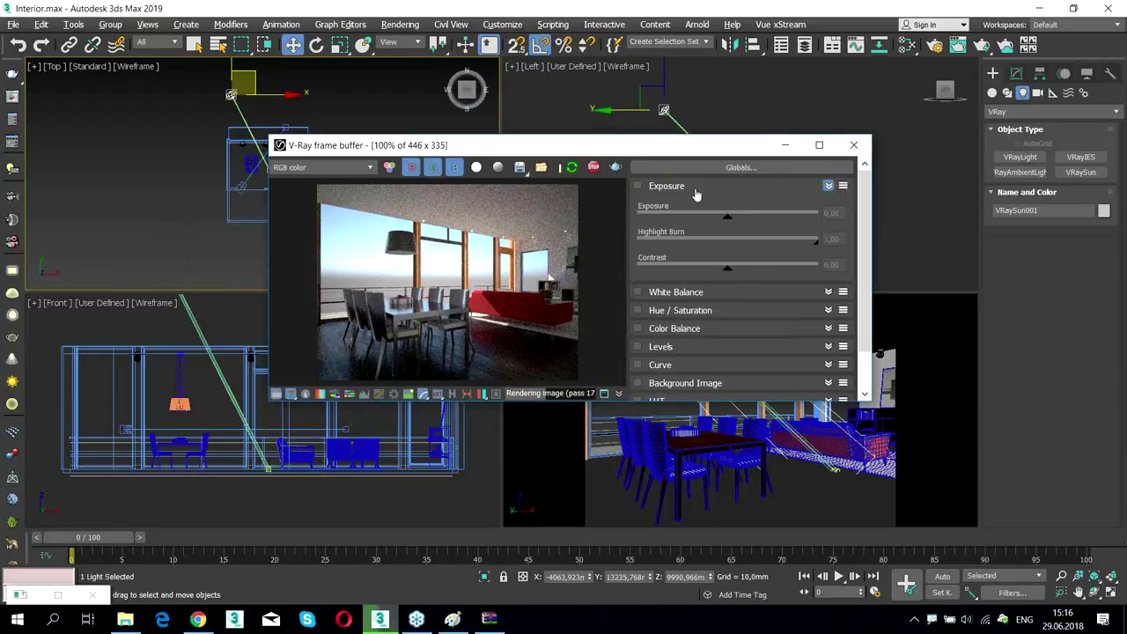
left_click(638, 186)
mouse_move(730, 220)
left_mouse_down()
mouse_move(763, 226)
mouse_move(742, 227)
left_mouse_up()
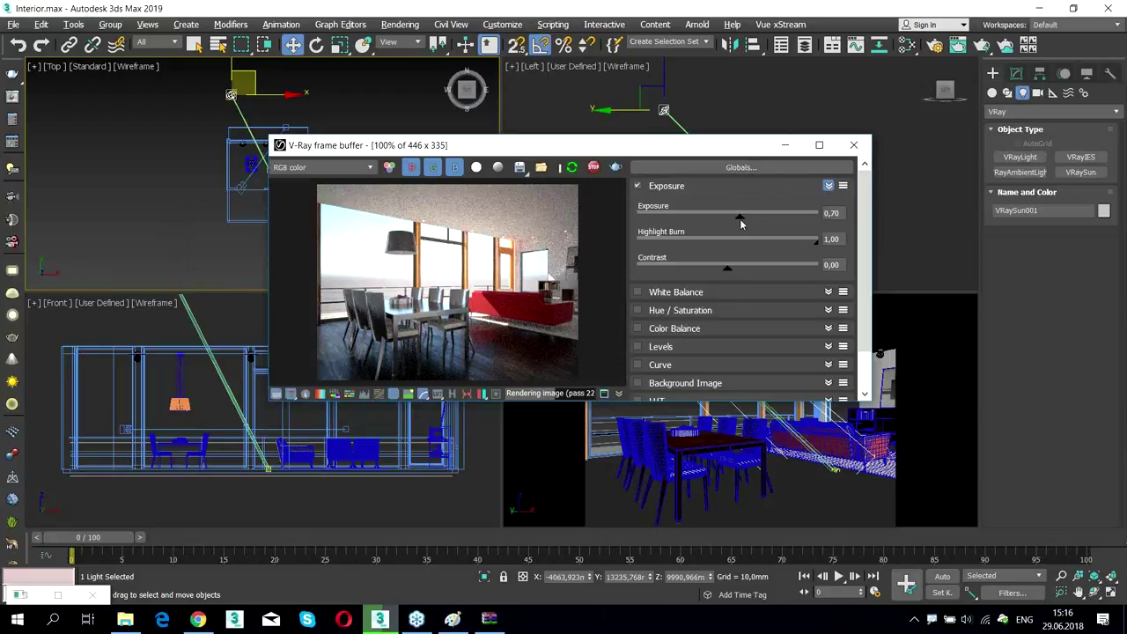
mouse_move(817, 248)
left_mouse_down()
mouse_move(717, 251)
mouse_move(793, 252)
mouse_move(746, 251)
mouse_move(732, 272)
mouse_move(751, 275)
mouse_move(681, 277)
mouse_move(757, 282)
mouse_move(728, 279)
mouse_move(744, 277)
left_mouse_up()
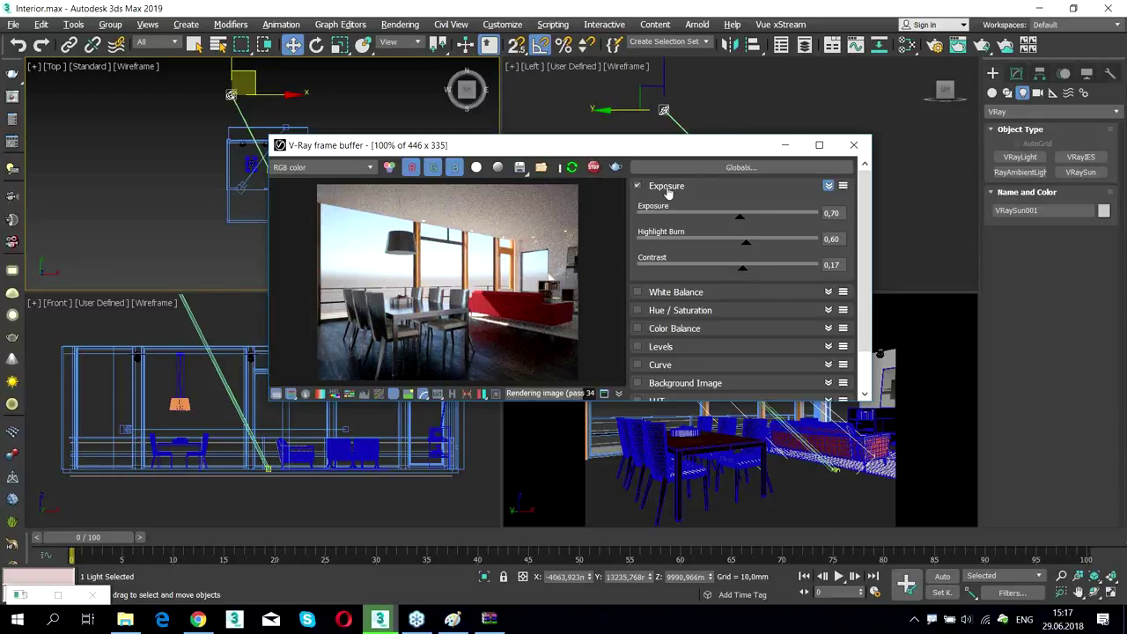
Enable white balance correction in the frame buffer with a temperature of 6330, and hide the color corrections
left_click(638, 291)
left_click(827, 293)
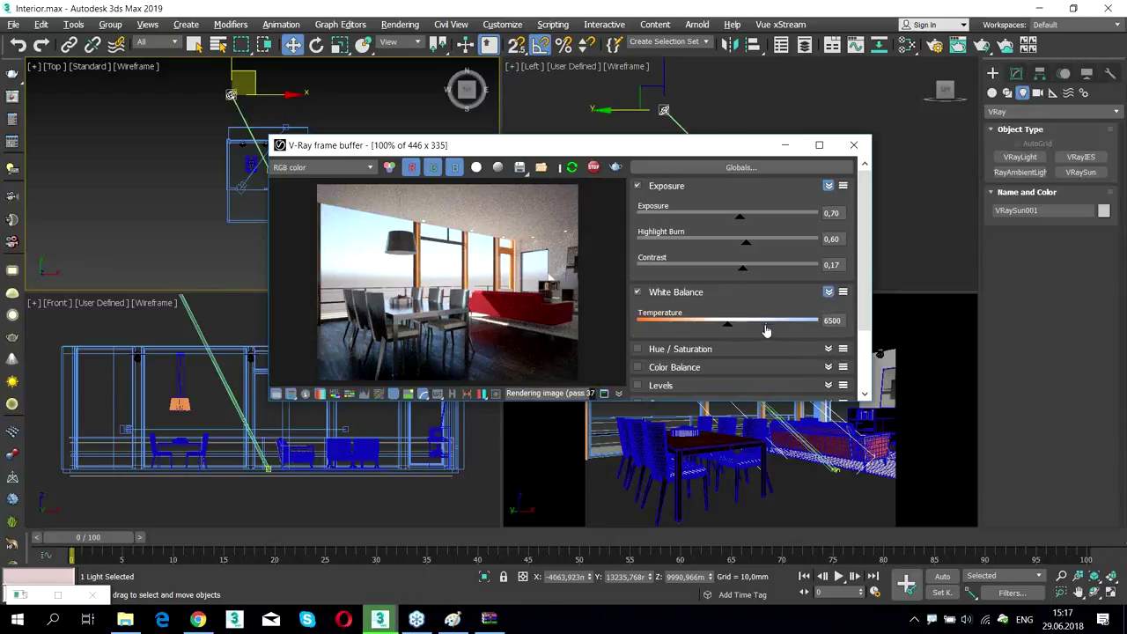
mouse_move(730, 327)
left_mouse_down()
mouse_move(788, 328)
mouse_move(674, 331)
mouse_move(766, 333)
mouse_move(712, 331)
mouse_move(758, 339)
mouse_move(722, 338)
left_mouse_up()
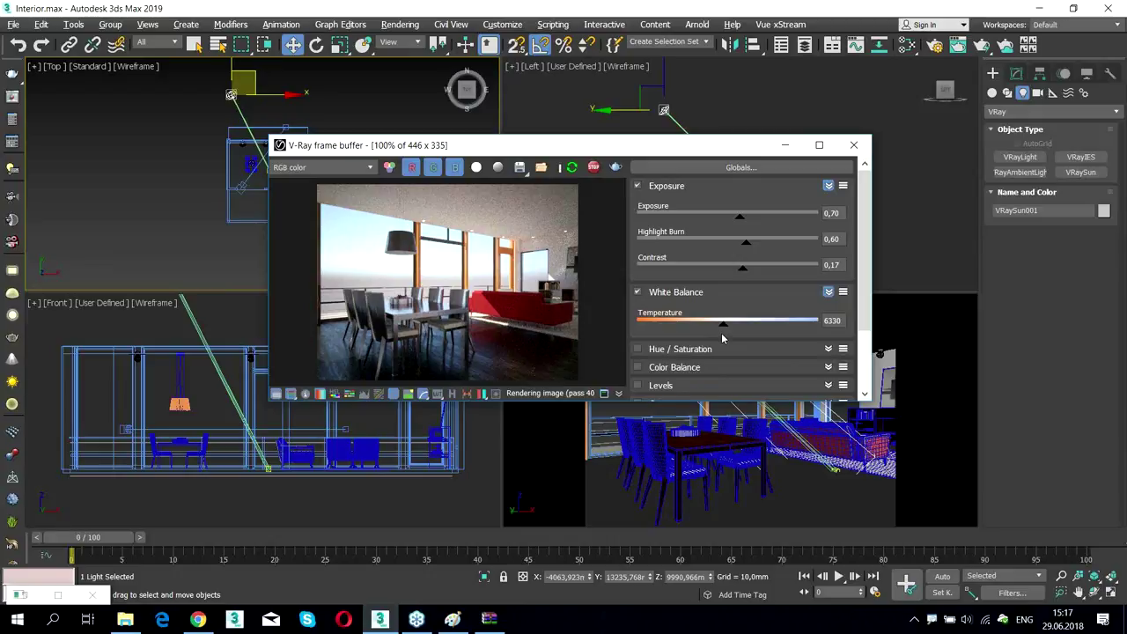
left_click(276, 395)
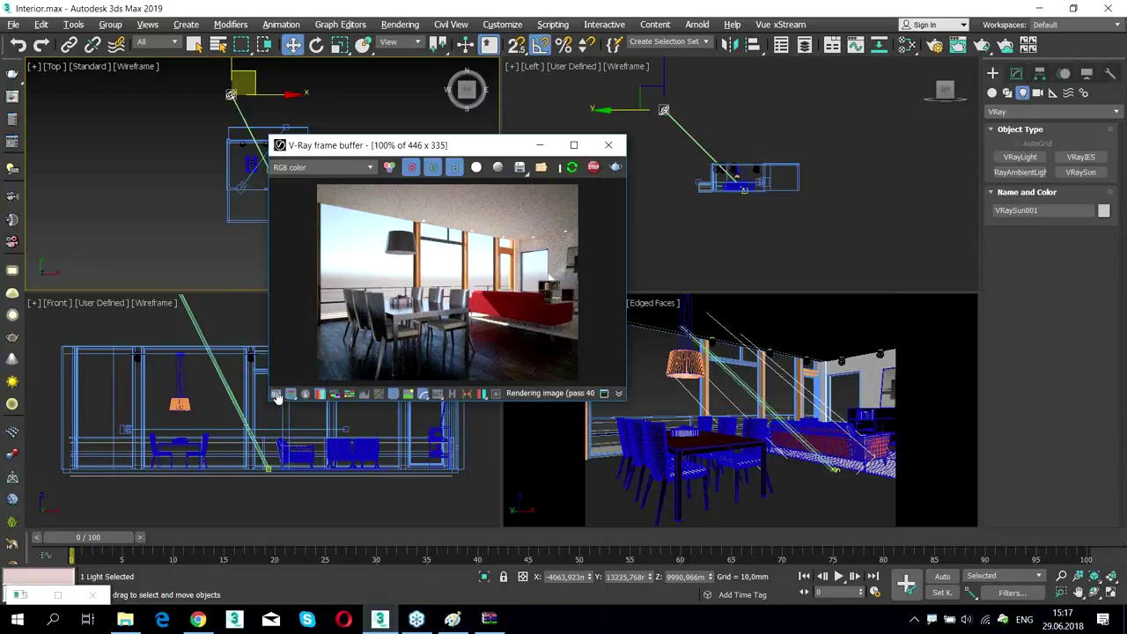
left_click_drag(385, 150, 263, 262)
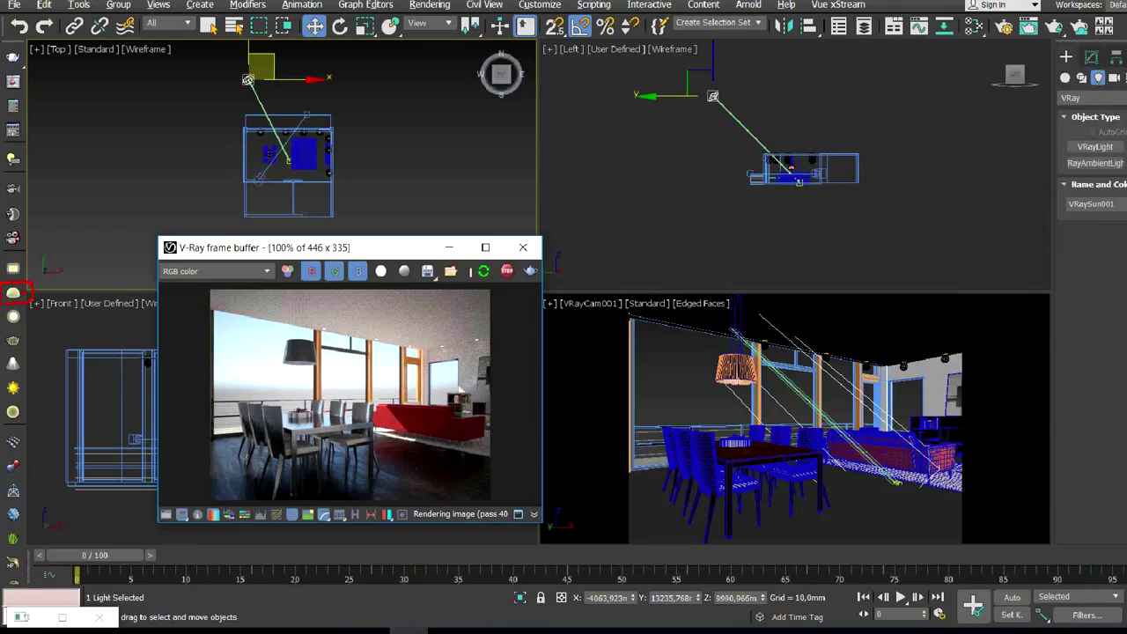
Create a V-Ray dome light in the Top view beside the house, at about X -8959 mm, Y 6344 mm
left_click(97, 280)
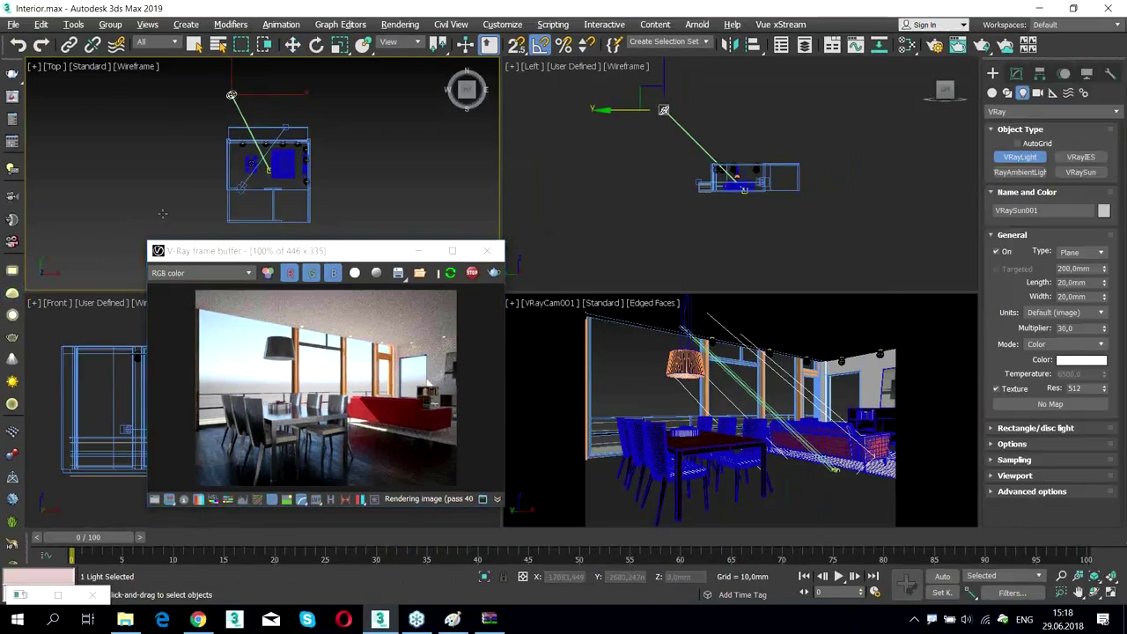
left_click(193, 147)
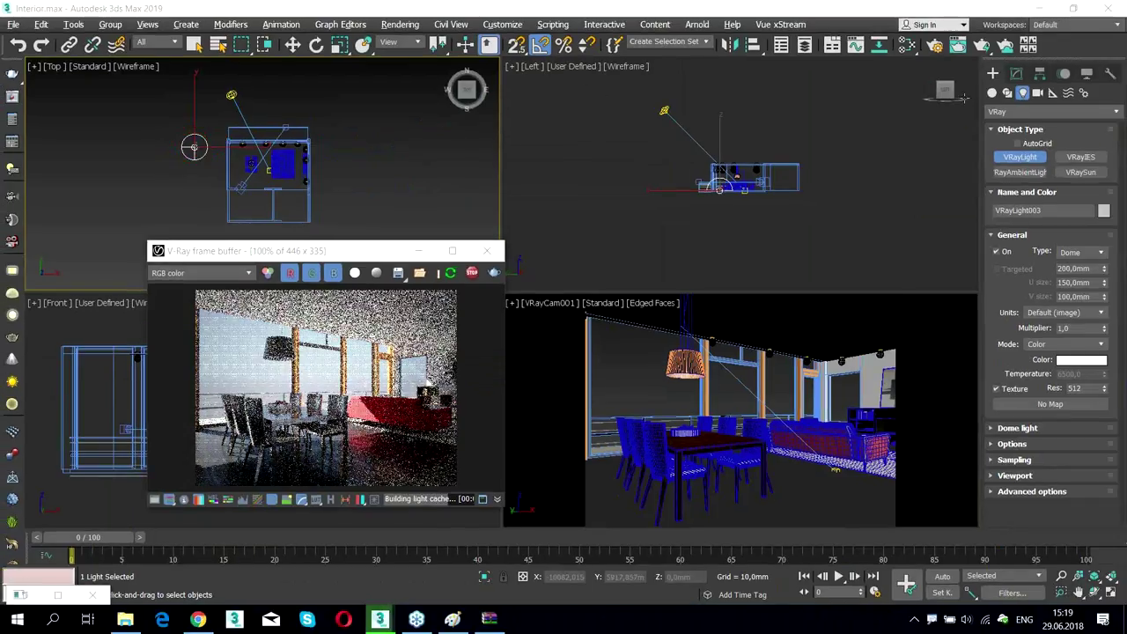
left_click(1016, 75)
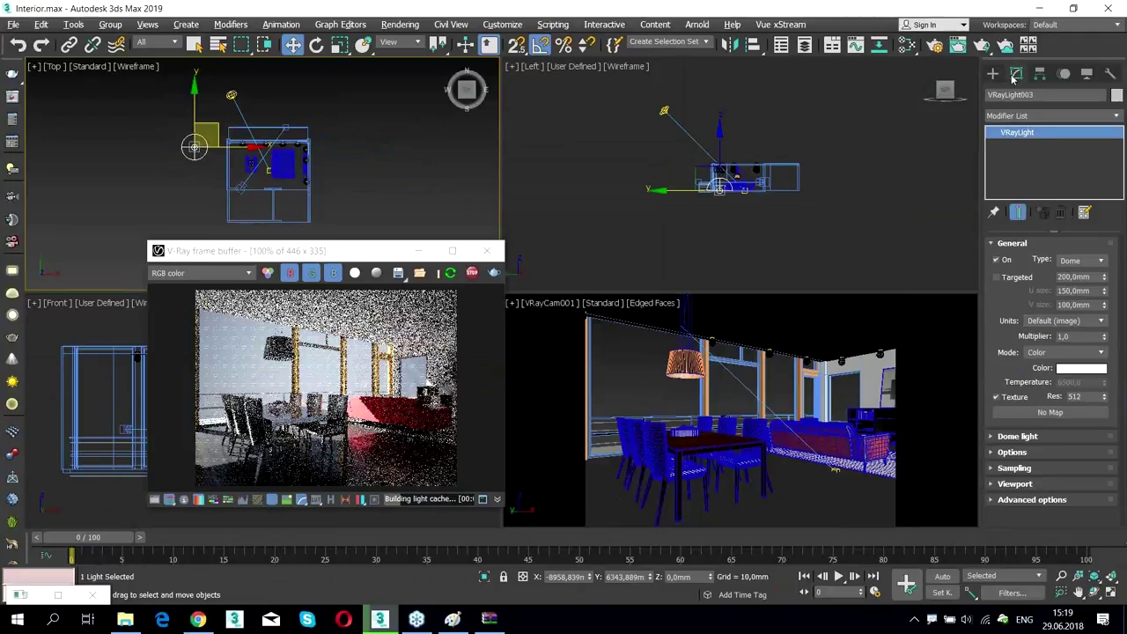
Enable Adaptive dome (WIP) in the dome light's parameters
left_click(1014, 452)
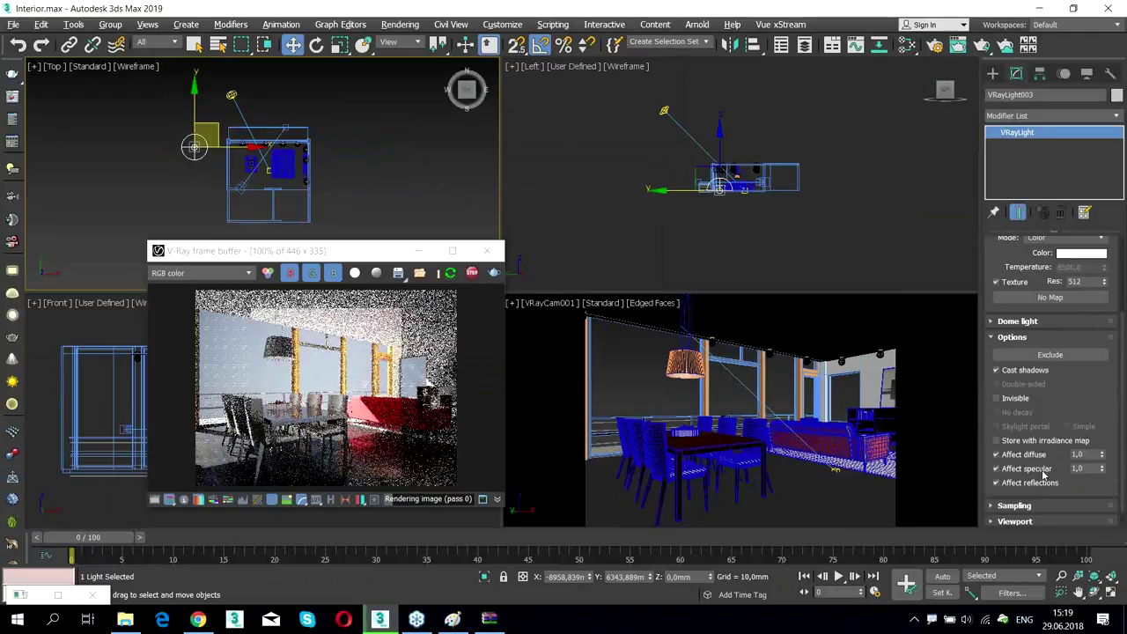
left_click(1020, 322)
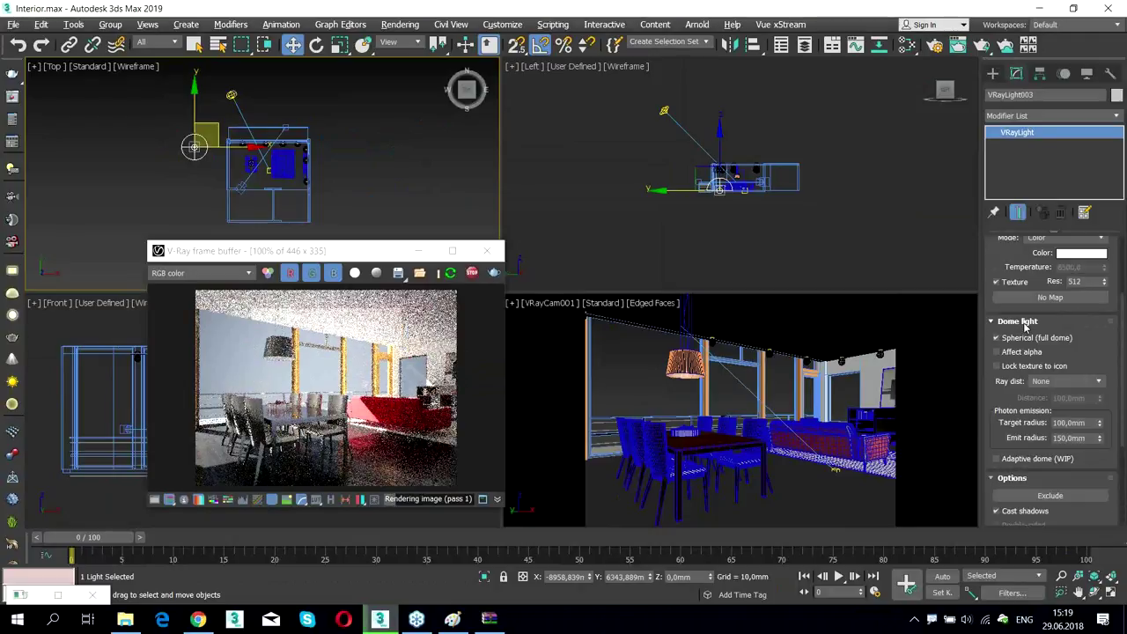
scroll(1079, 370, "up", 5)
scroll(1066, 414, "down", 4)
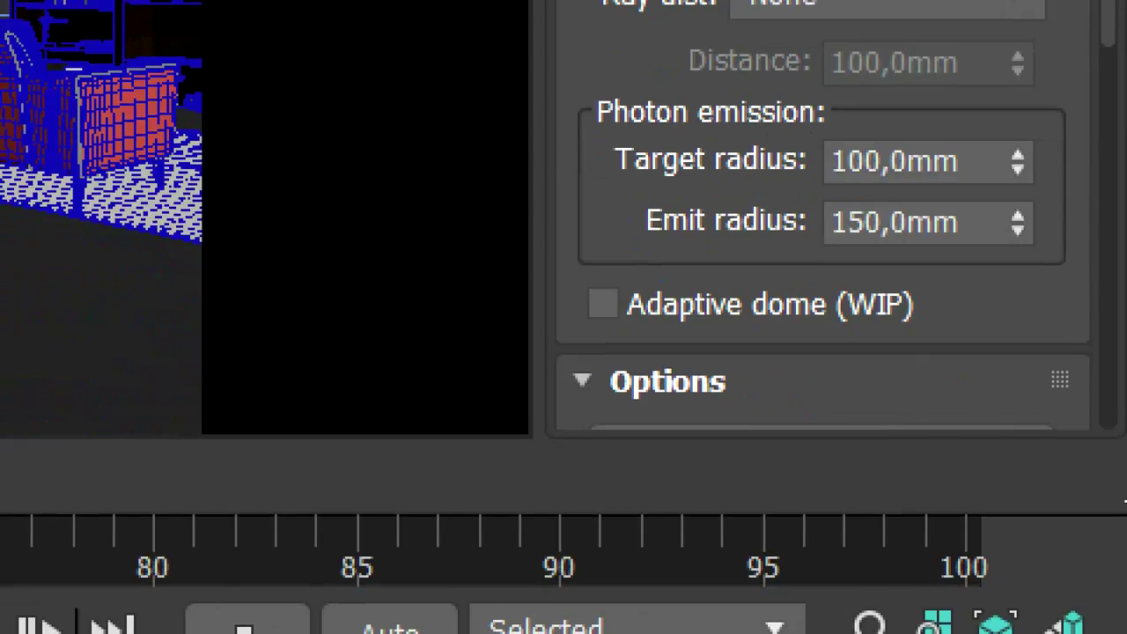
left_click_drag(562, 336, 978, 341)
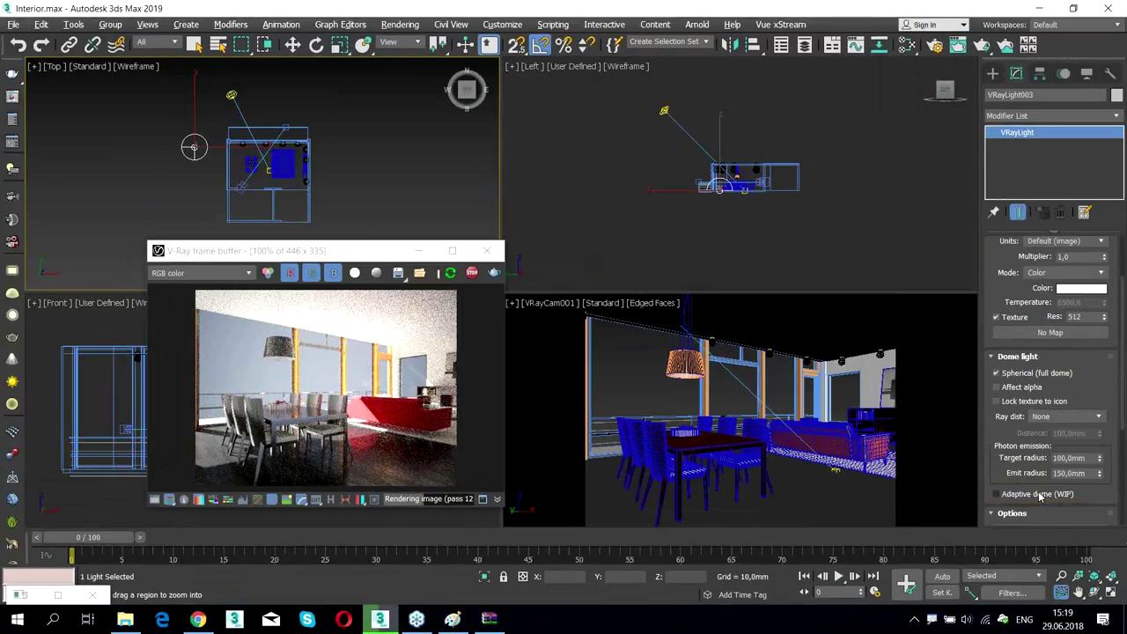
mouse_move(1040, 496)
left_click(1020, 496)
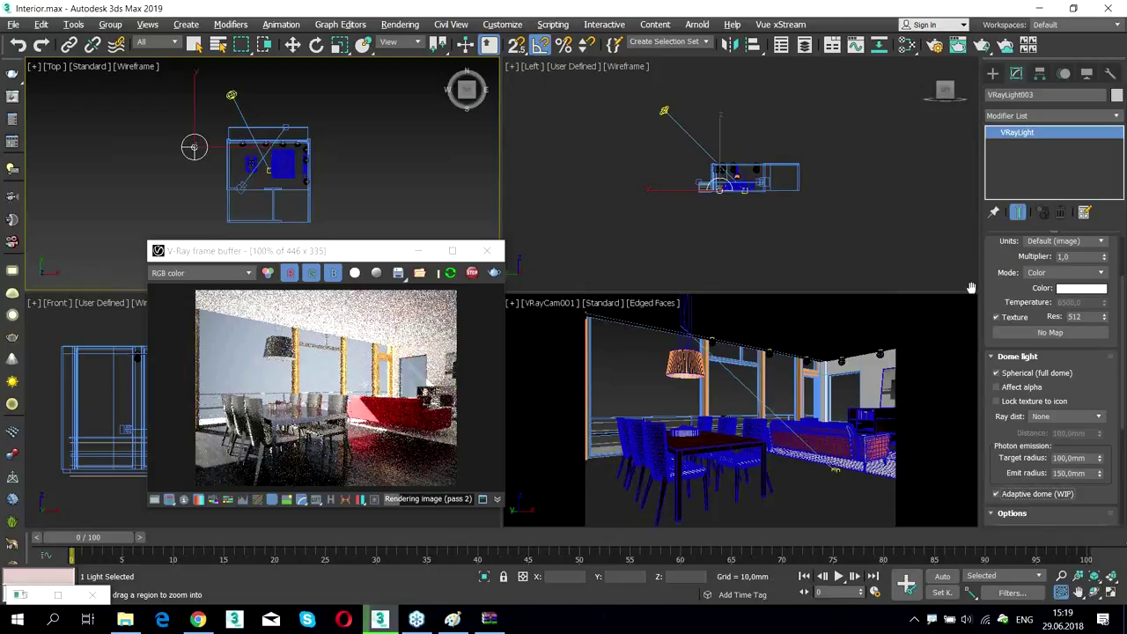
Assign the DefaultVRaySky environment map as an instance to the dome light's texture, and close the environment settings
mouse_move(1102, 334)
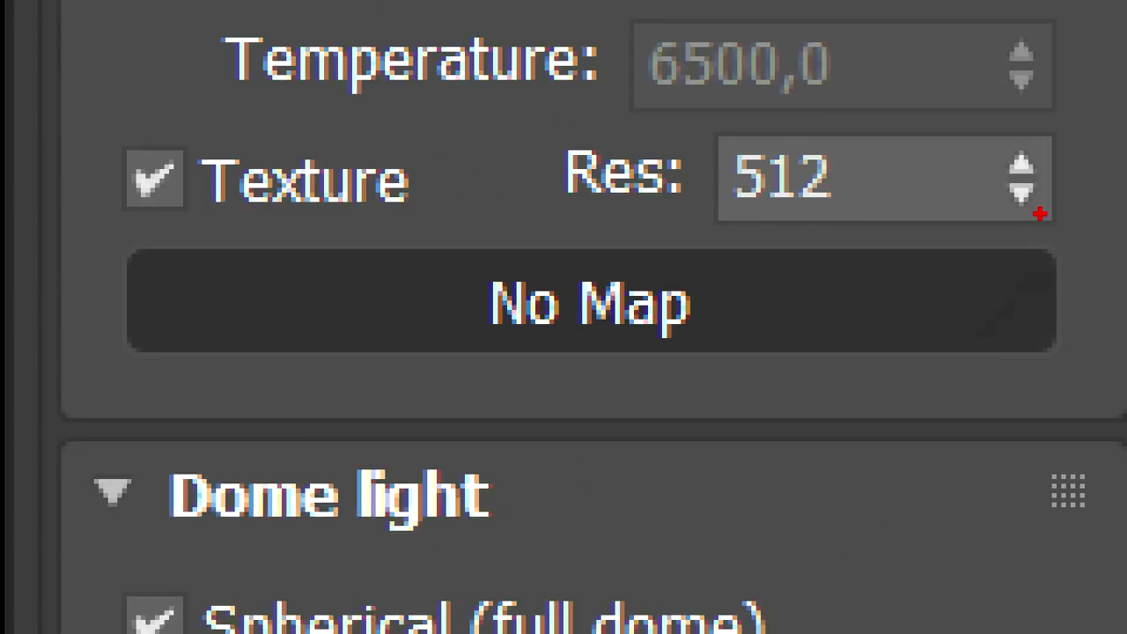
mouse_move(1104, 318)
left_mouse_down()
mouse_move(1076, 343)
mouse_move(982, 328)
left_mouse_up()
mouse_move(48, 273)
left_mouse_down()
mouse_move(906, 184)
mouse_move(985, 199)
left_mouse_up()
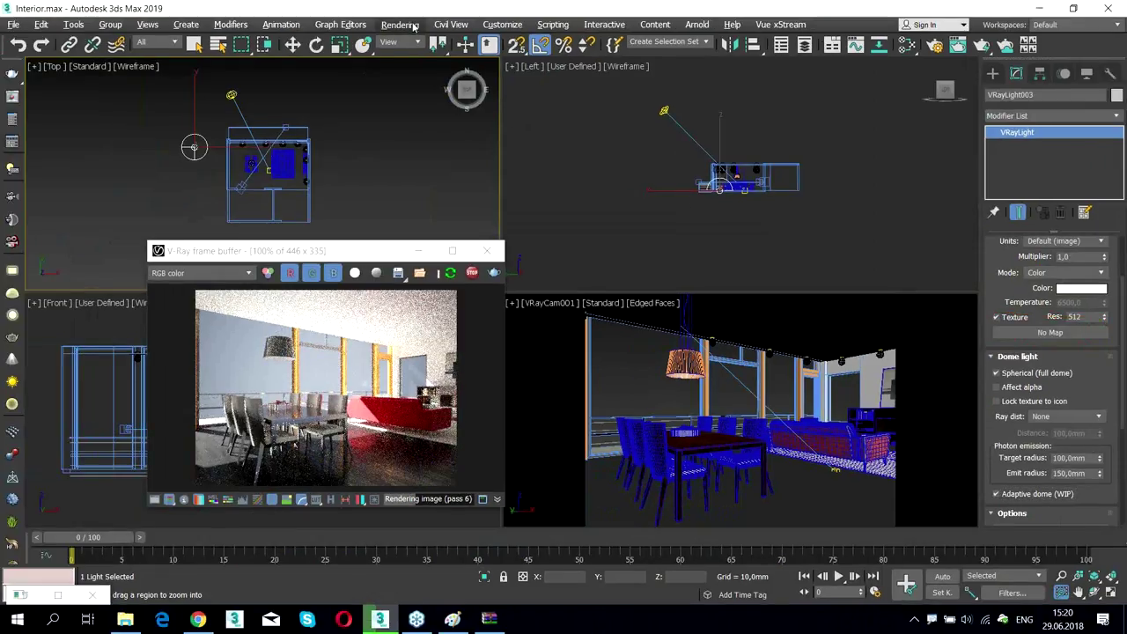
left_click(402, 24)
left_click(430, 202)
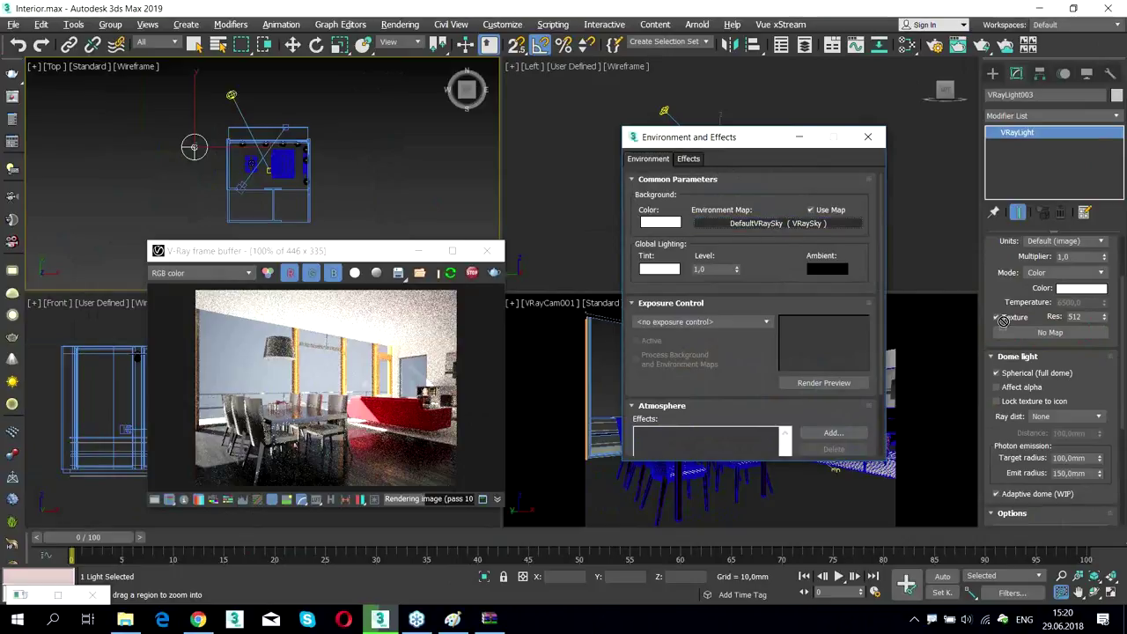
left_click(1041, 334)
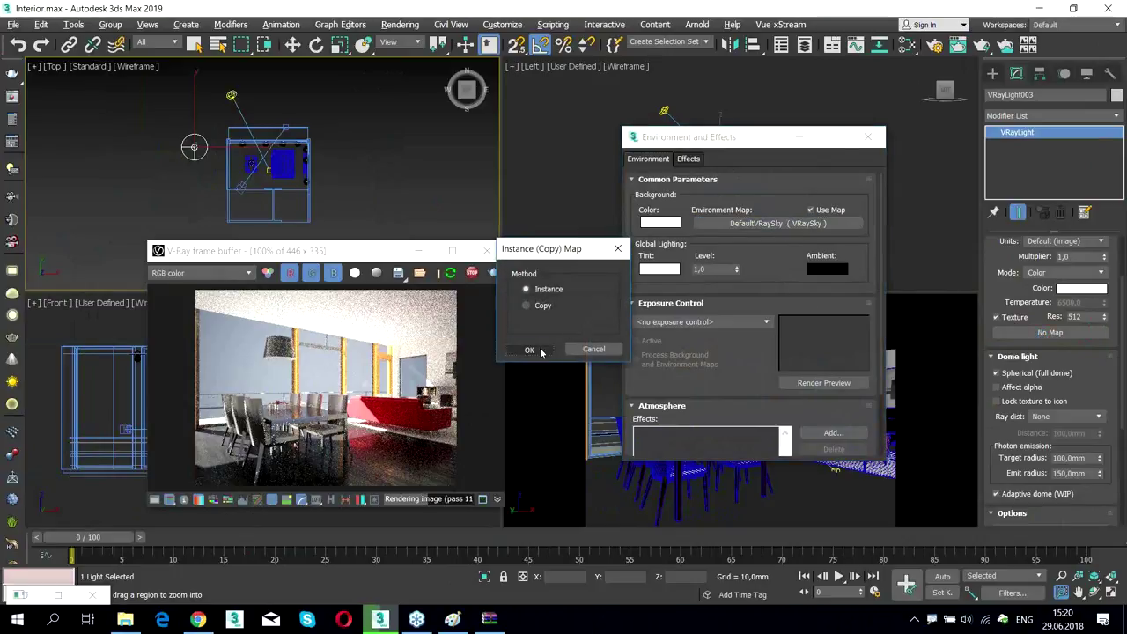
left_click(518, 350)
mouse_move(815, 209)
left_mouse_down()
mouse_move(792, 235)
mouse_move(1042, 328)
left_mouse_up()
left_click_drag(972, 340, 1122, 356)
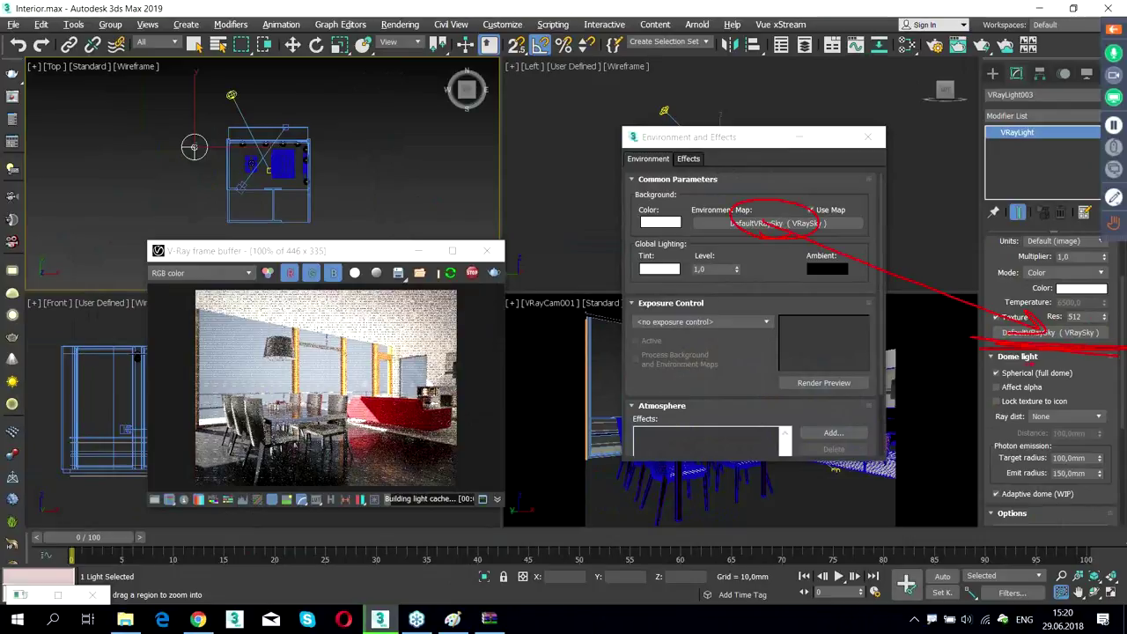
left_click_drag(732, 141, 645, 88)
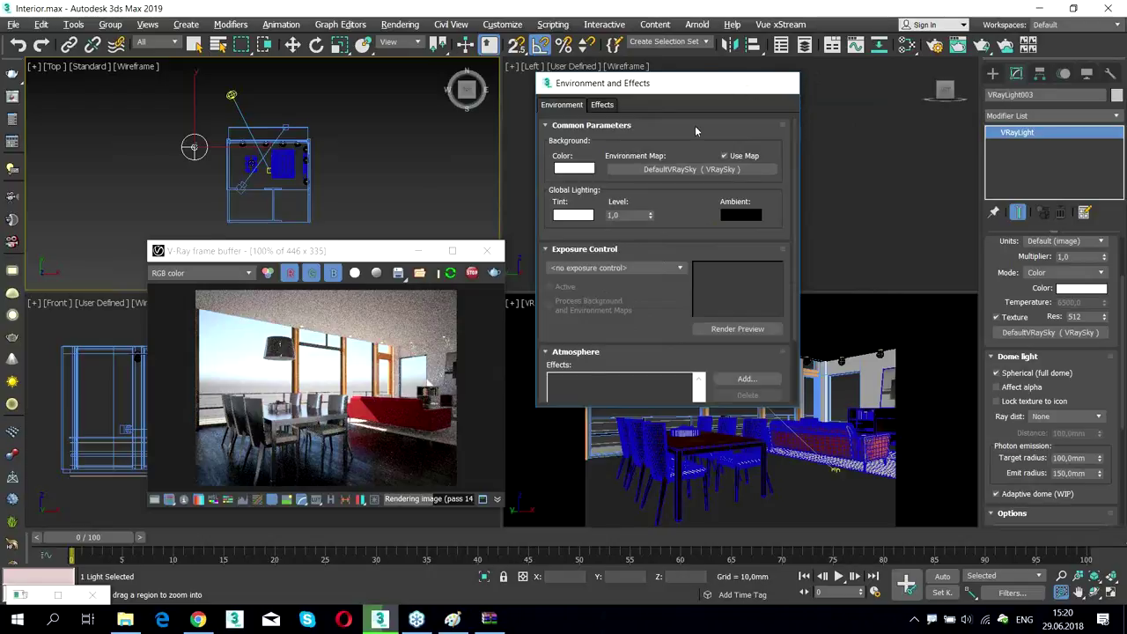
left_click(784, 83)
Enlarge the frame buffer so the image is 542 x 407, and stop the IPR render
left_click_drag(503, 501, 434, 367)
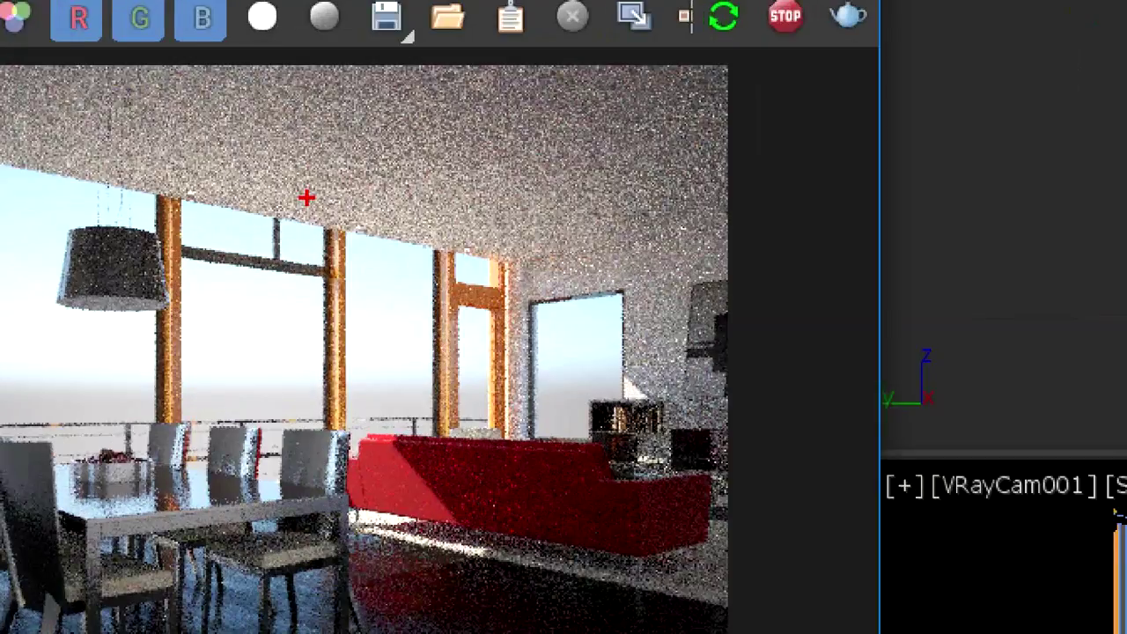
mouse_move(397, 171)
left_mouse_down()
mouse_move(350, 206)
mouse_move(318, 193)
left_mouse_up()
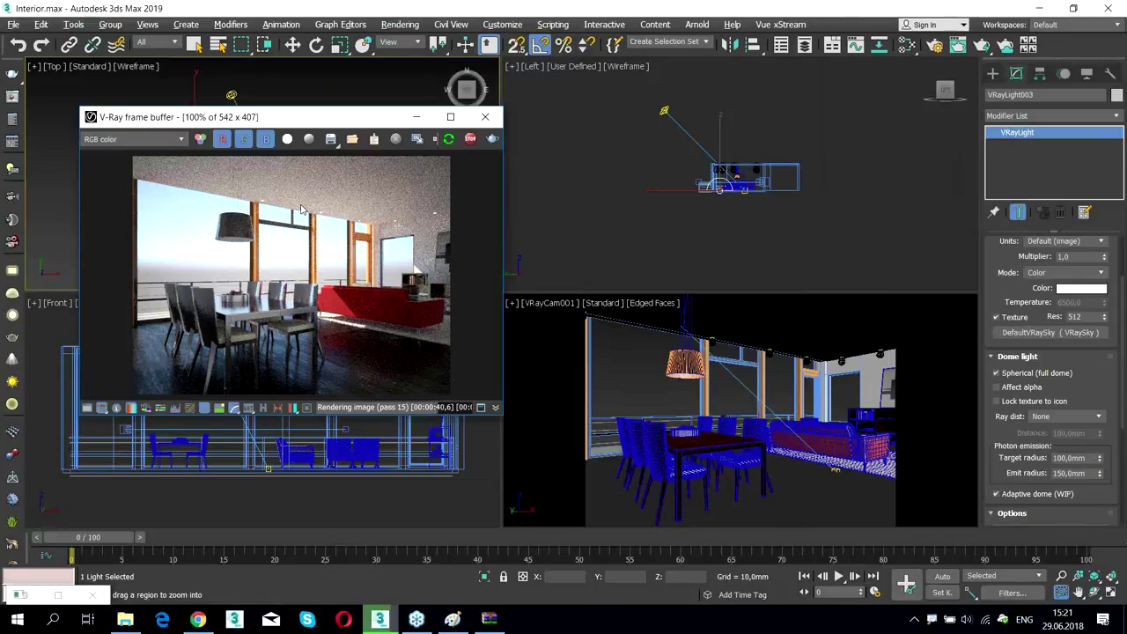
left_click(462, 143)
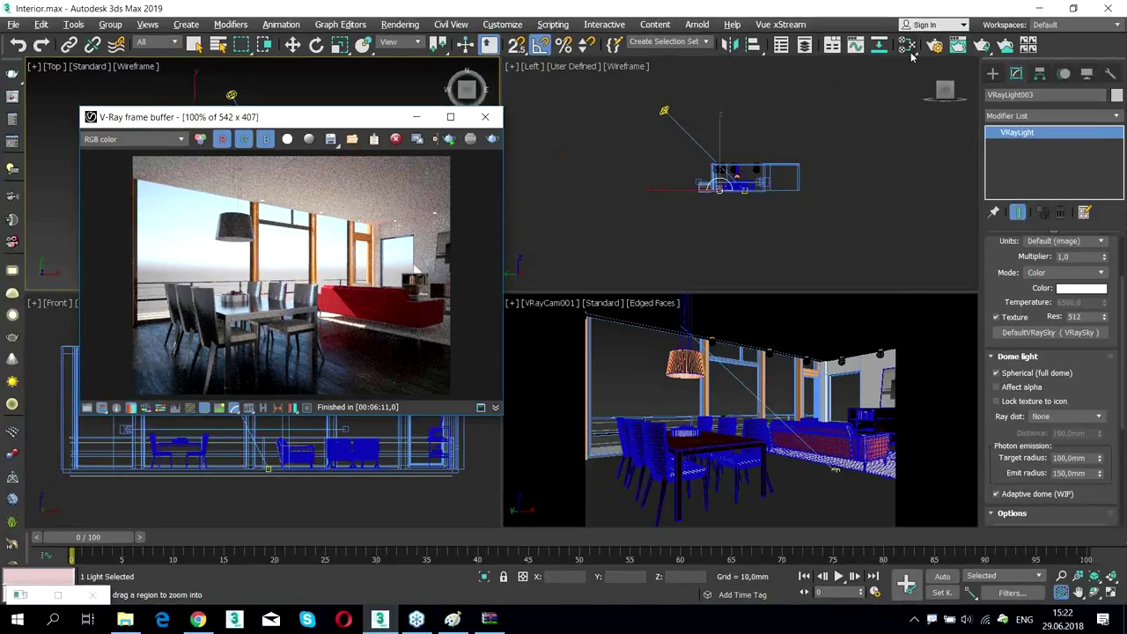
Add a VRayDenoiser render element in the render setup
left_click(934, 45)
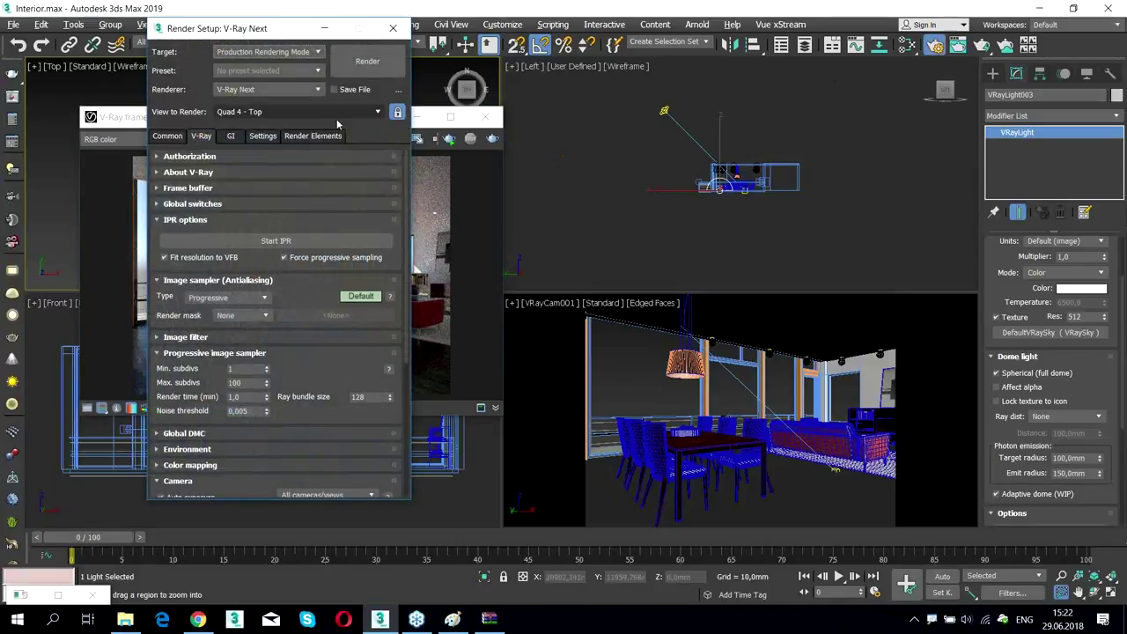
left_click(313, 135)
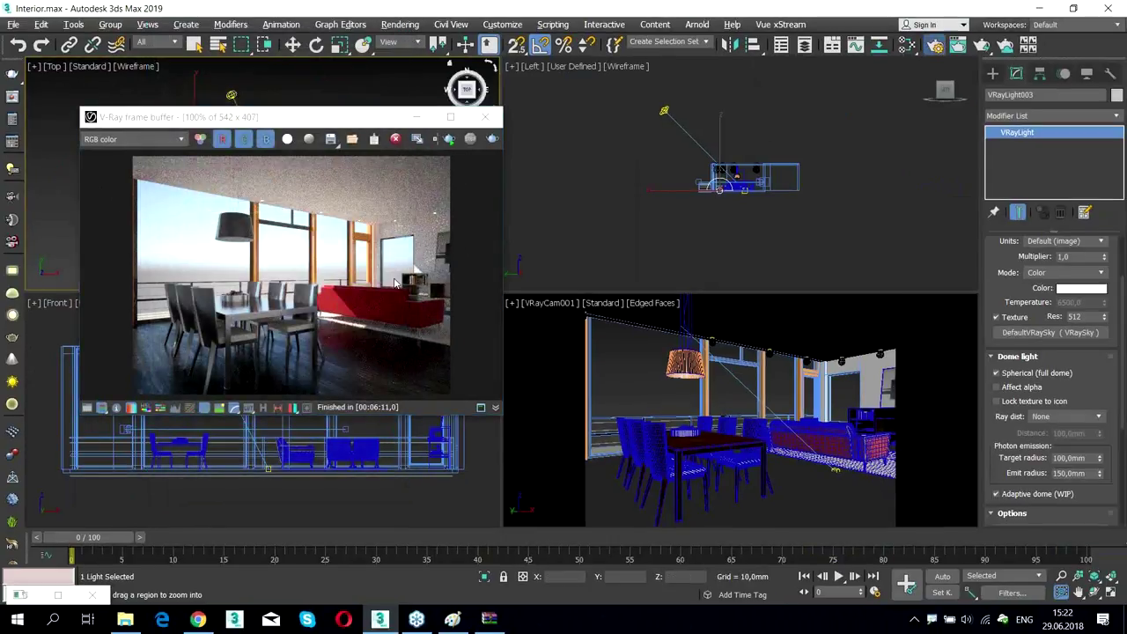
key("F10")
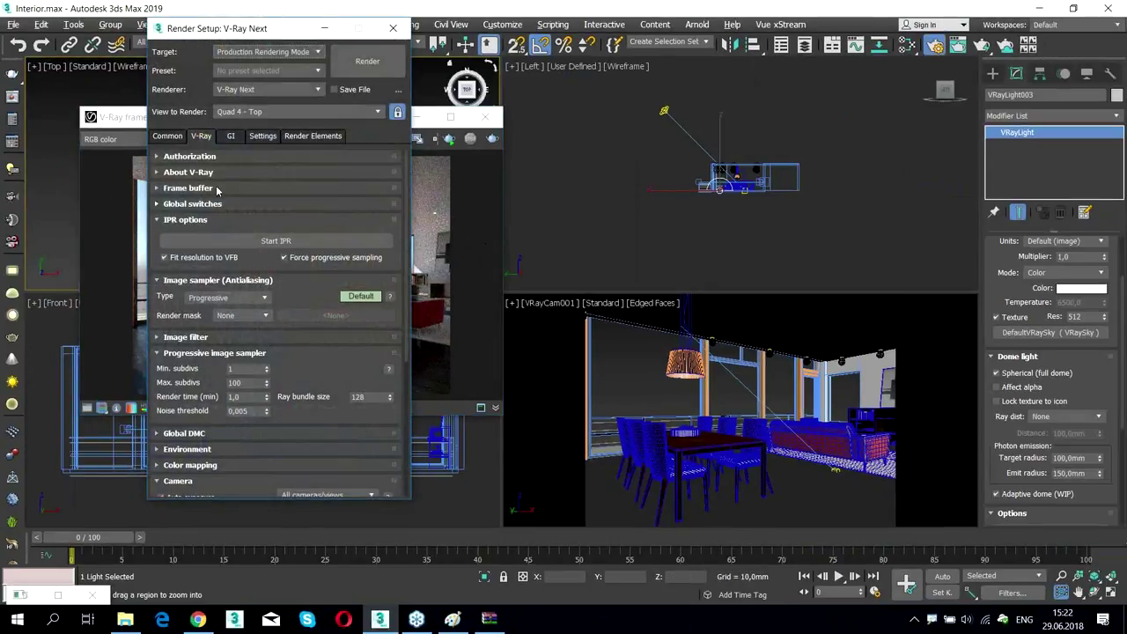
left_click(312, 136)
left_click(179, 190)
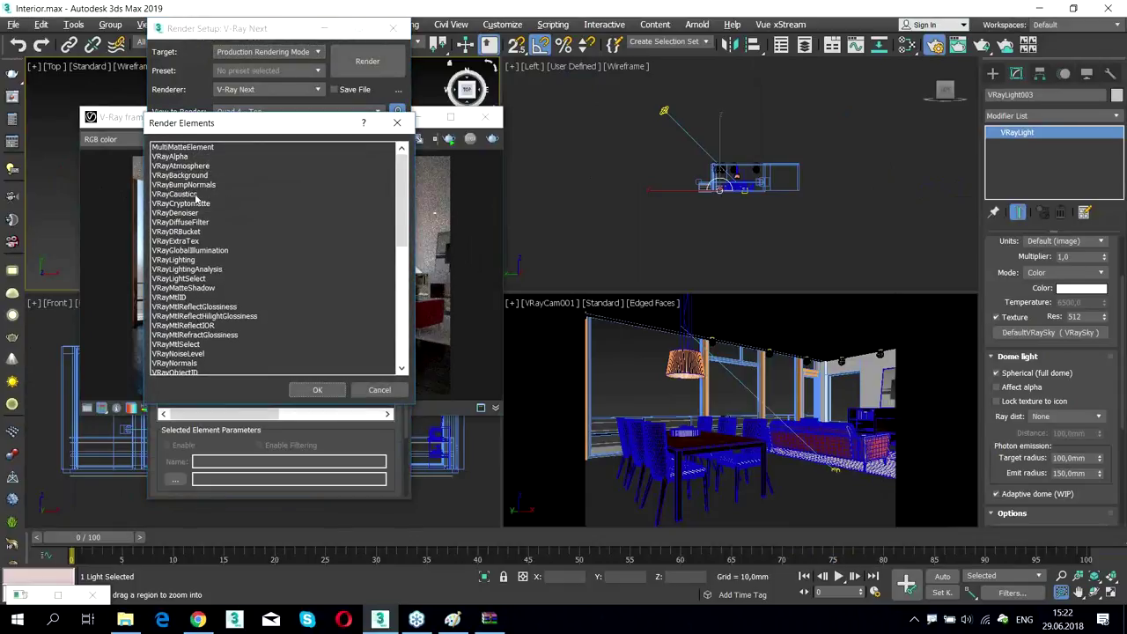
left_click(189, 214)
double_click(184, 214)
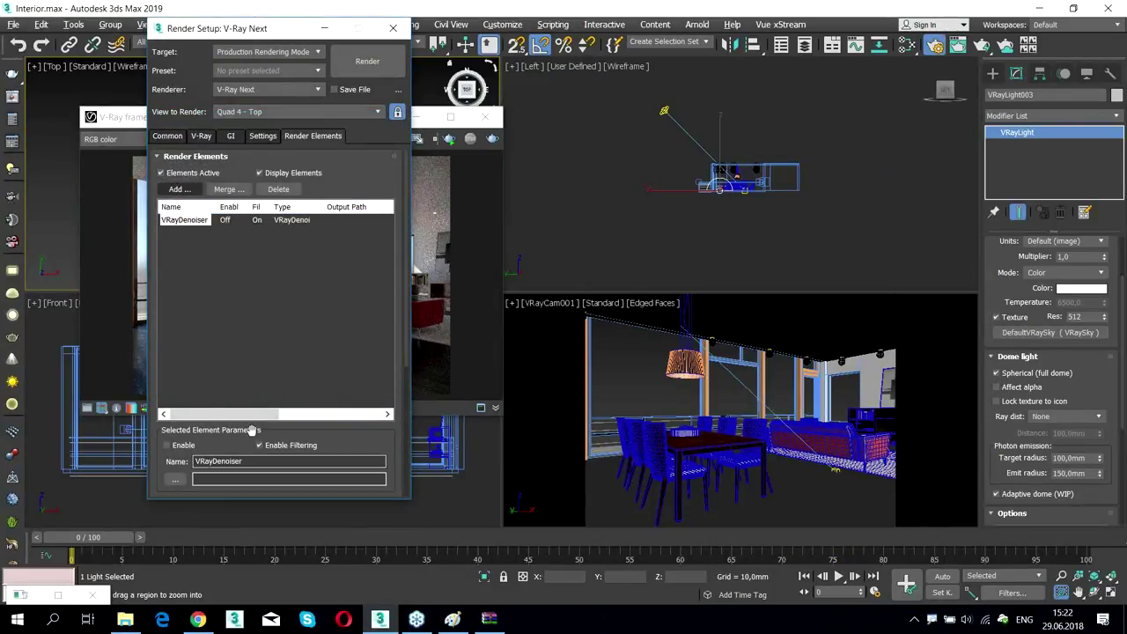
Set the VRayDenoiser's denoising engine to NVIDIA AI denoiser
left_click_drag(344, 430, 328, 194)
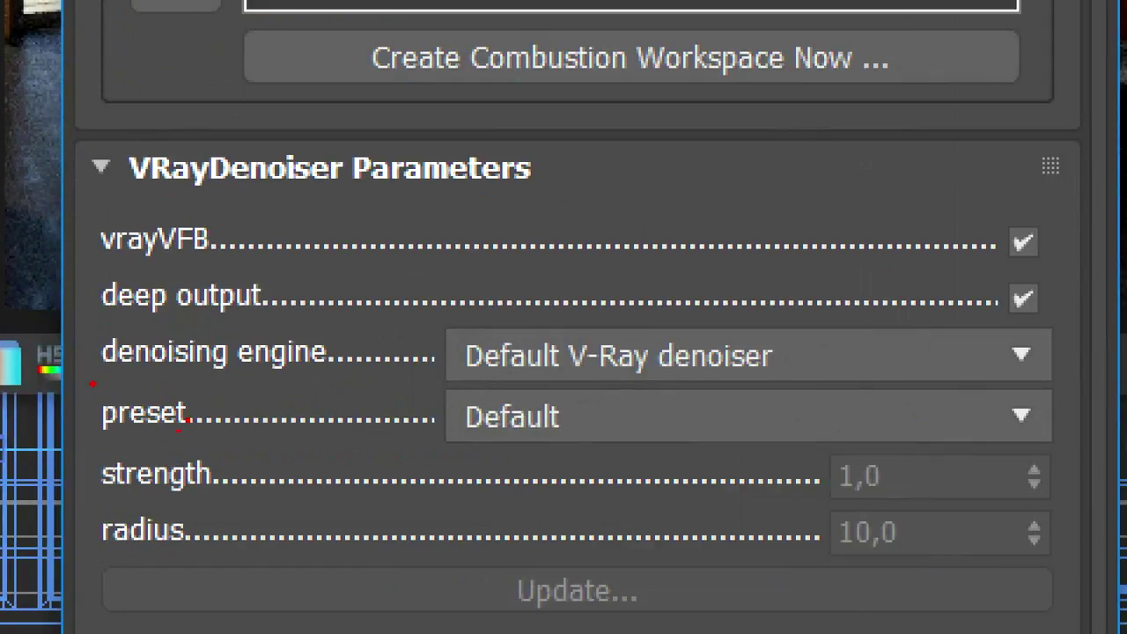
mouse_move(75, 391)
left_mouse_down()
mouse_move(805, 400)
mouse_move(768, 387)
left_mouse_up()
mouse_move(859, 383)
left_mouse_down()
mouse_move(491, 402)
mouse_move(37, 386)
left_mouse_up()
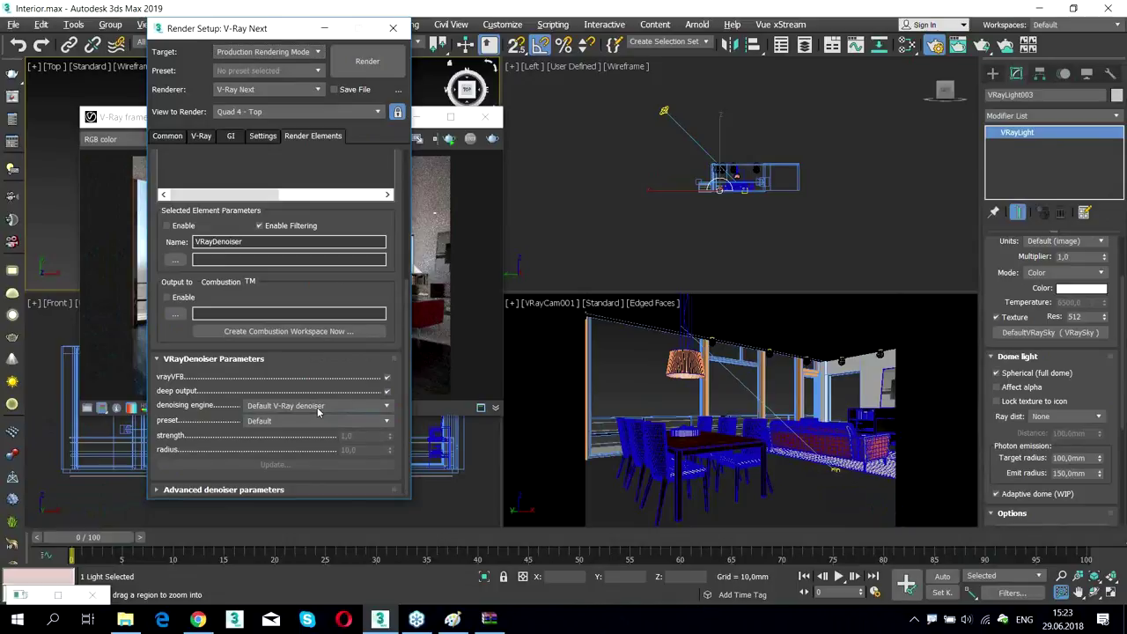
left_click(740, 365)
left_click(280, 428)
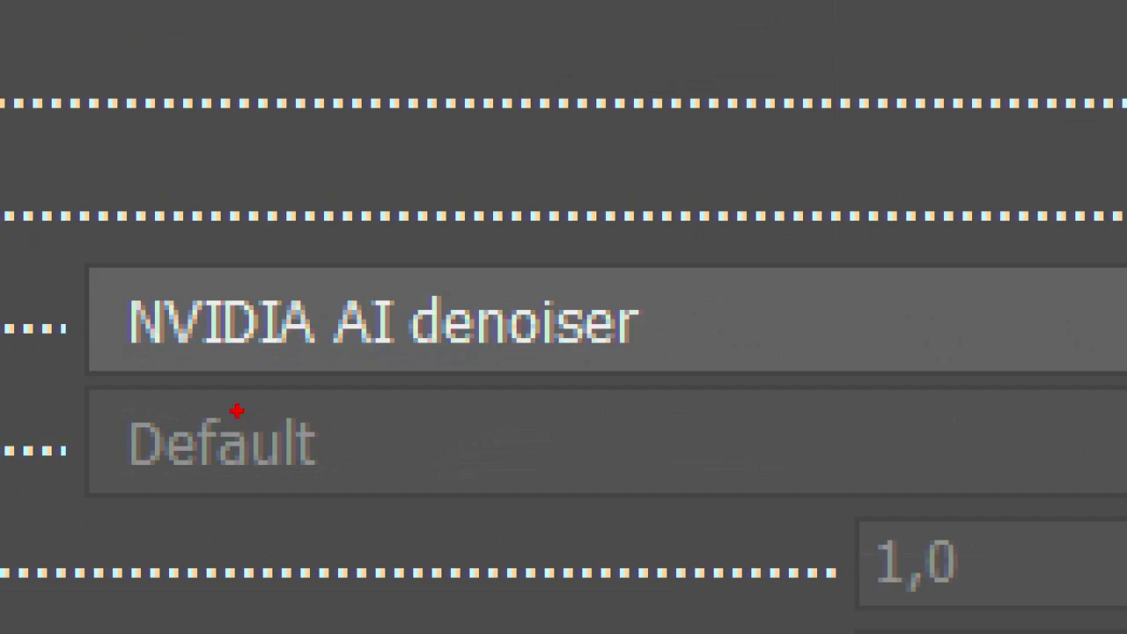
mouse_move(35, 388)
left_mouse_down()
mouse_move(268, 387)
mouse_move(816, 388)
left_mouse_up()
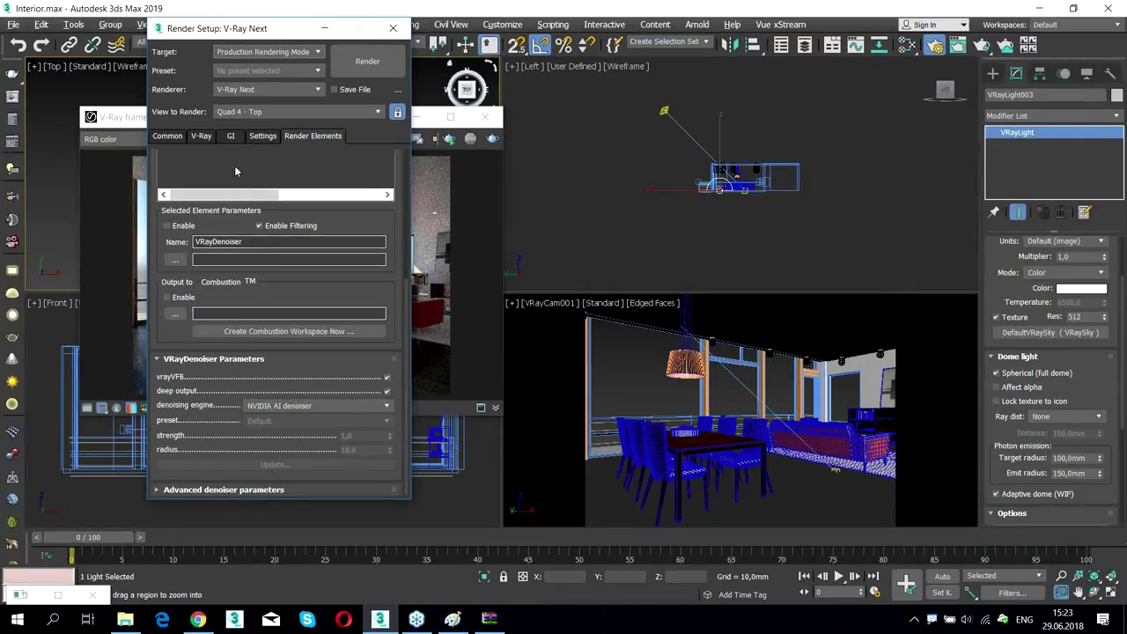
Restart the IPR render with the render setup closed, and move the frame buffer up to uncover the Front view
left_click(202, 137)
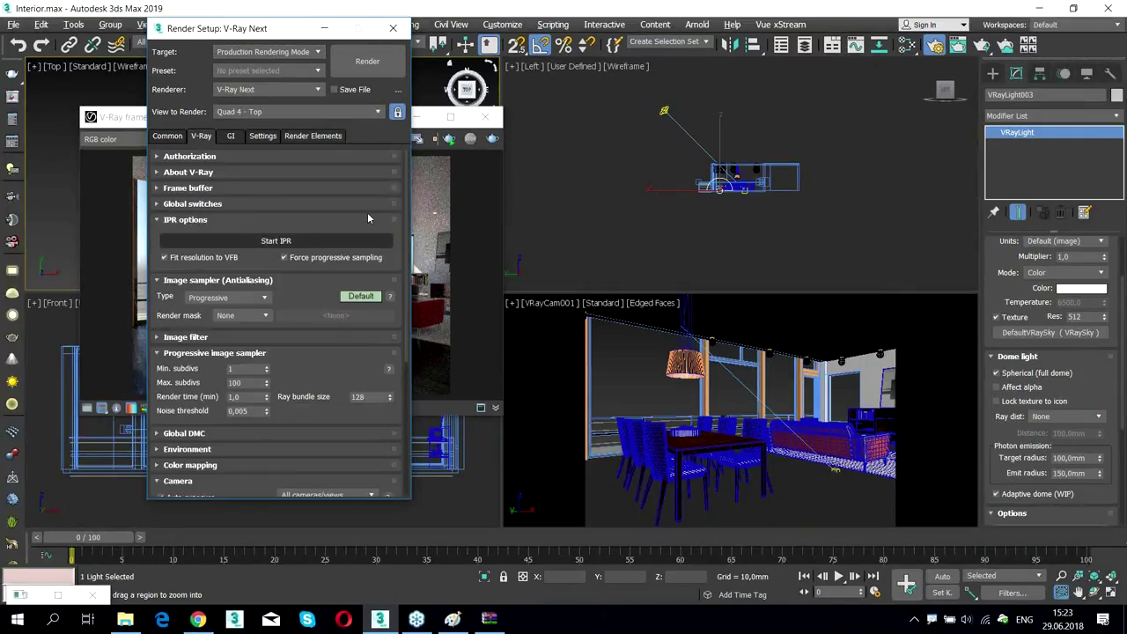
left_click(426, 198)
left_click(449, 140)
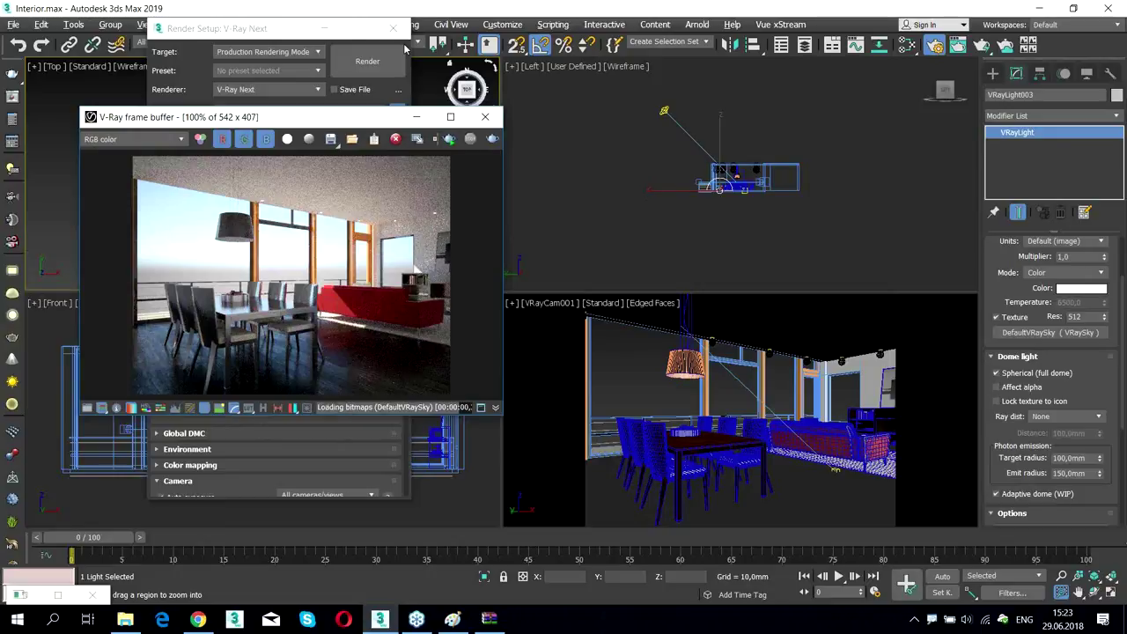
left_click(316, 95)
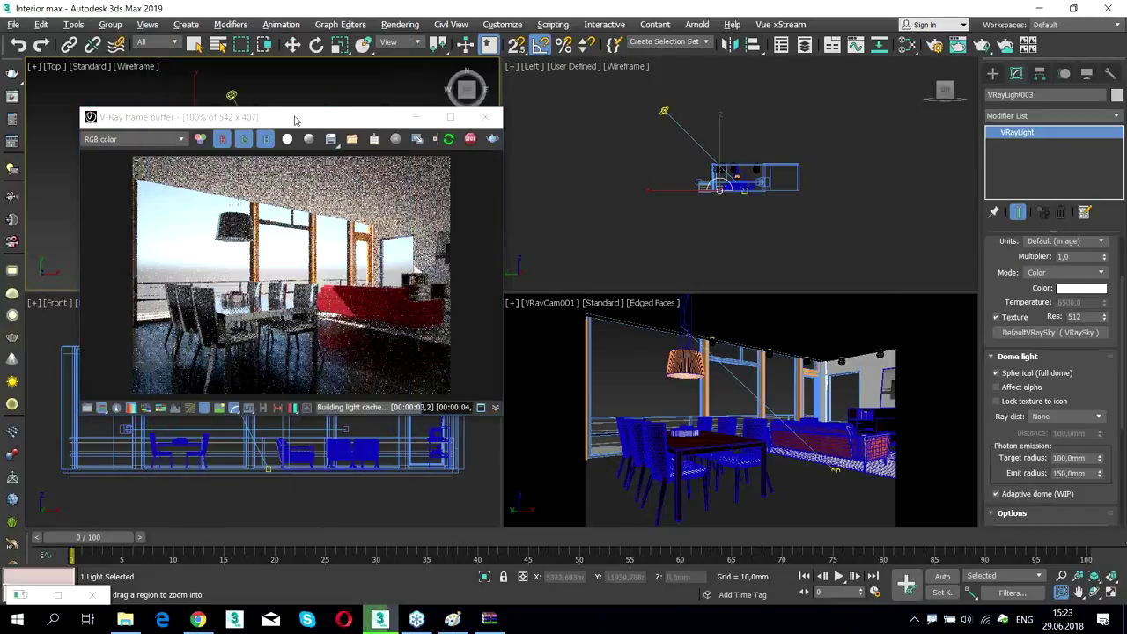
left_click_drag(298, 120, 283, 86)
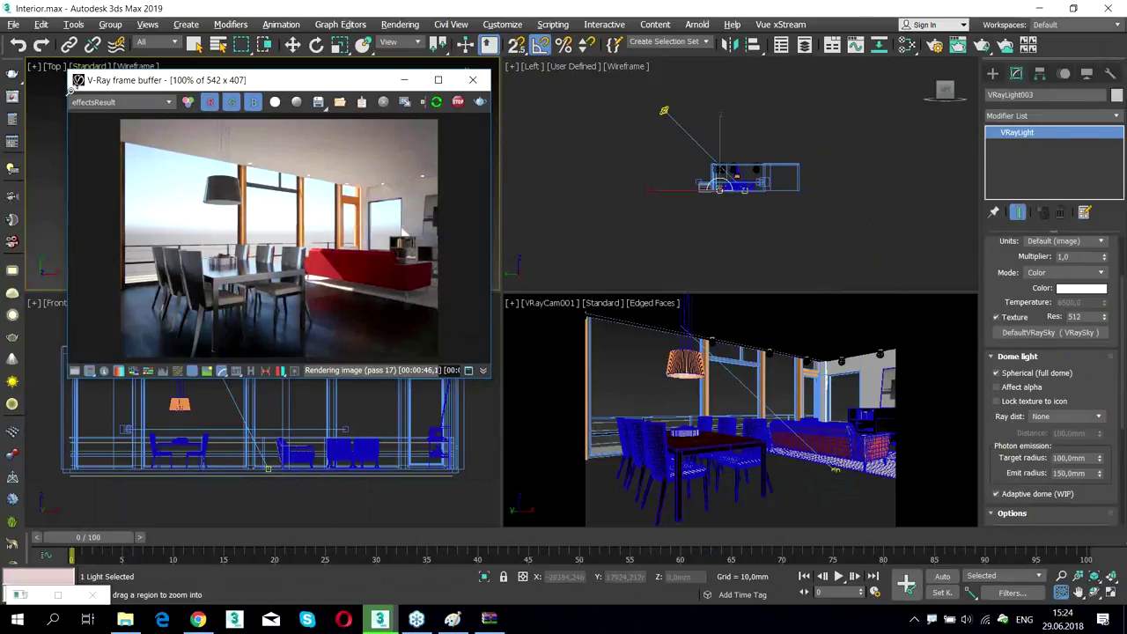
left_click_drag(186, 80, 173, 49)
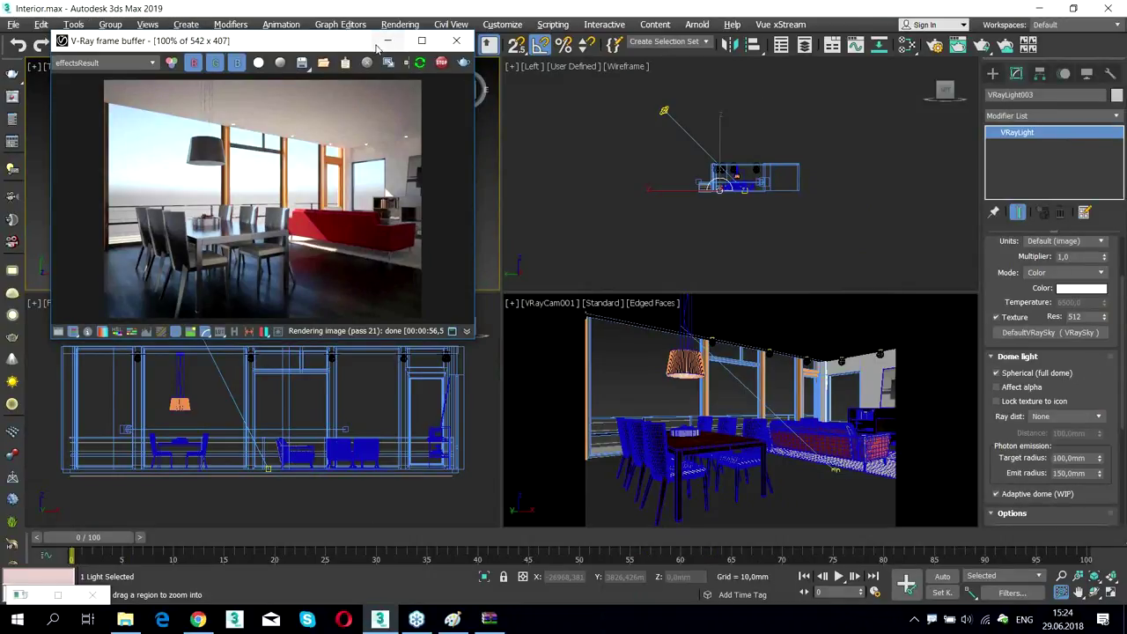
Move the VRaySun in the Top view to about X 8724 mm, and lower it in the Left view to about Y 15172 mm, Z 4574 mm
right_click(665, 114)
left_click(665, 112)
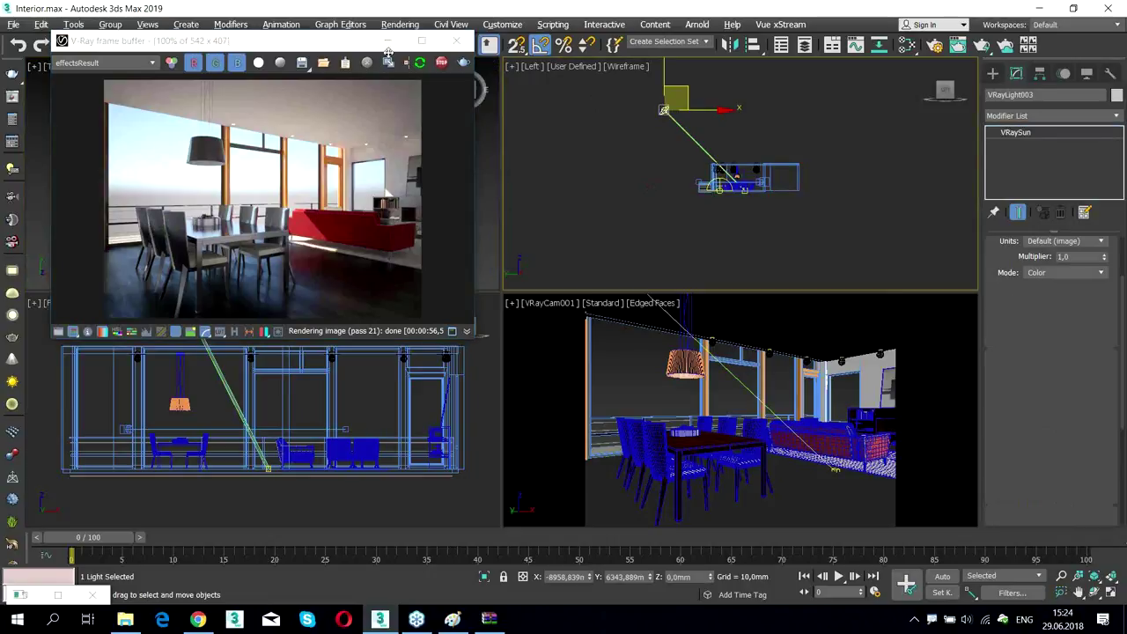
left_click_drag(265, 49, 297, 251)
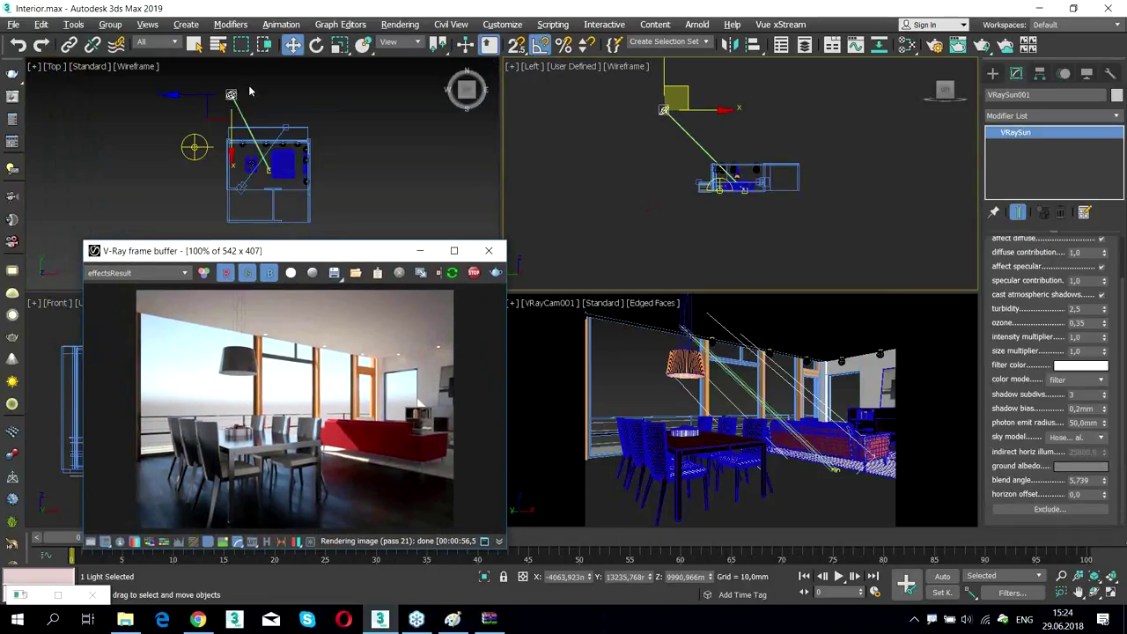
left_click(260, 84)
left_click_drag(261, 83, 358, 88)
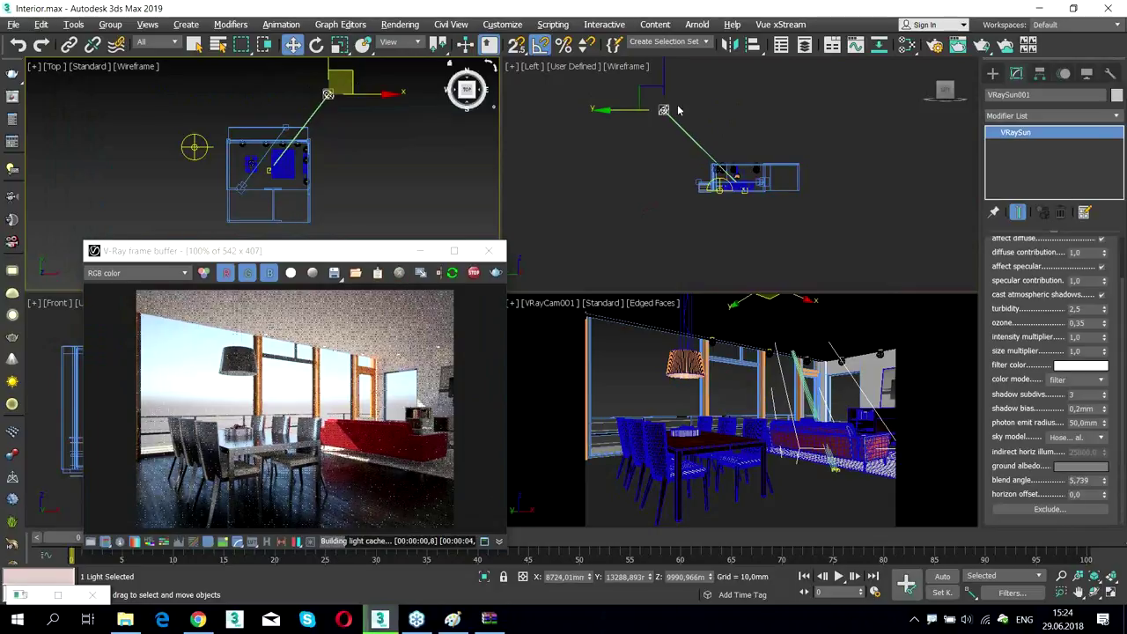
right_click(642, 111)
left_click_drag(683, 97, 672, 132)
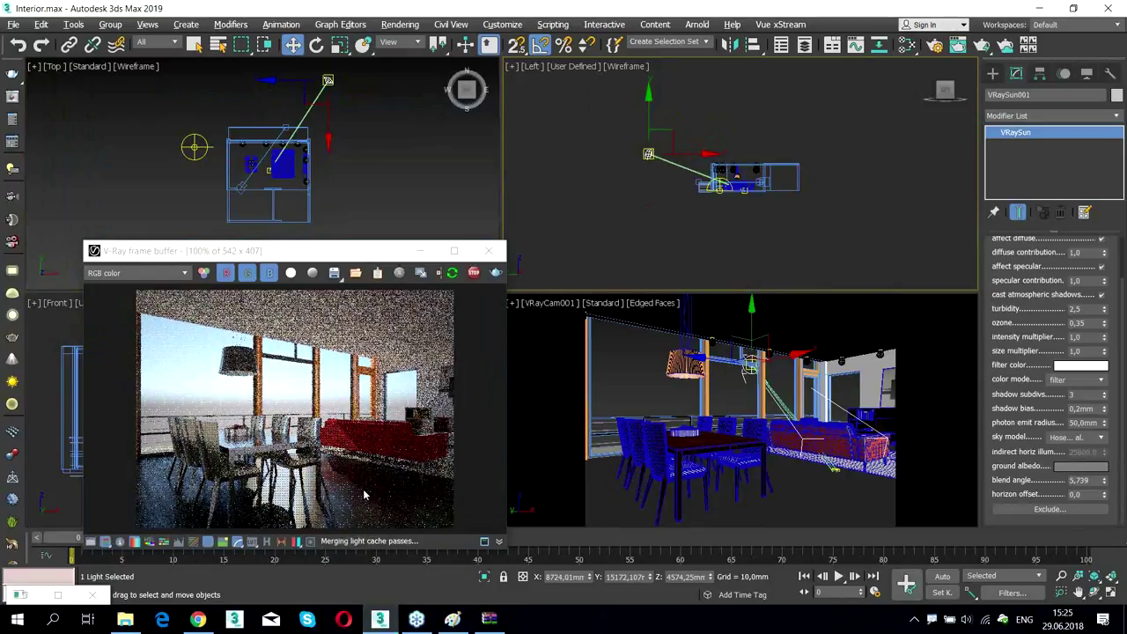
Lower the VRaySun in the Left view to about Y 15286 mm, Z 2235 mm, and close the frame buffer
left_click_drag(390, 251, 406, 141)
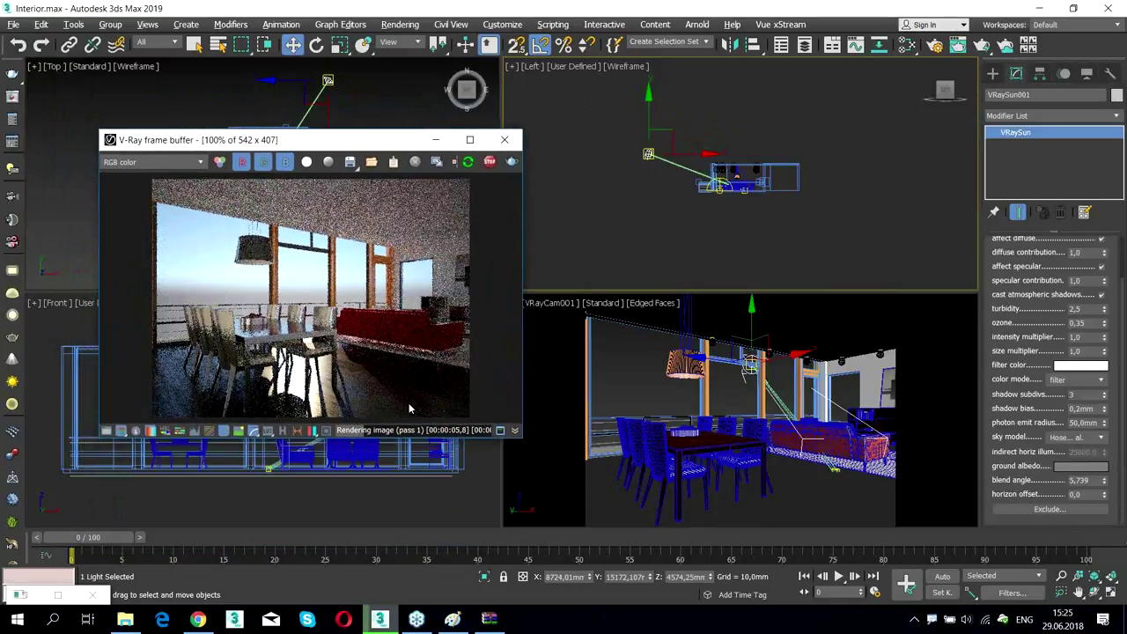
left_click_drag(672, 139, 670, 163)
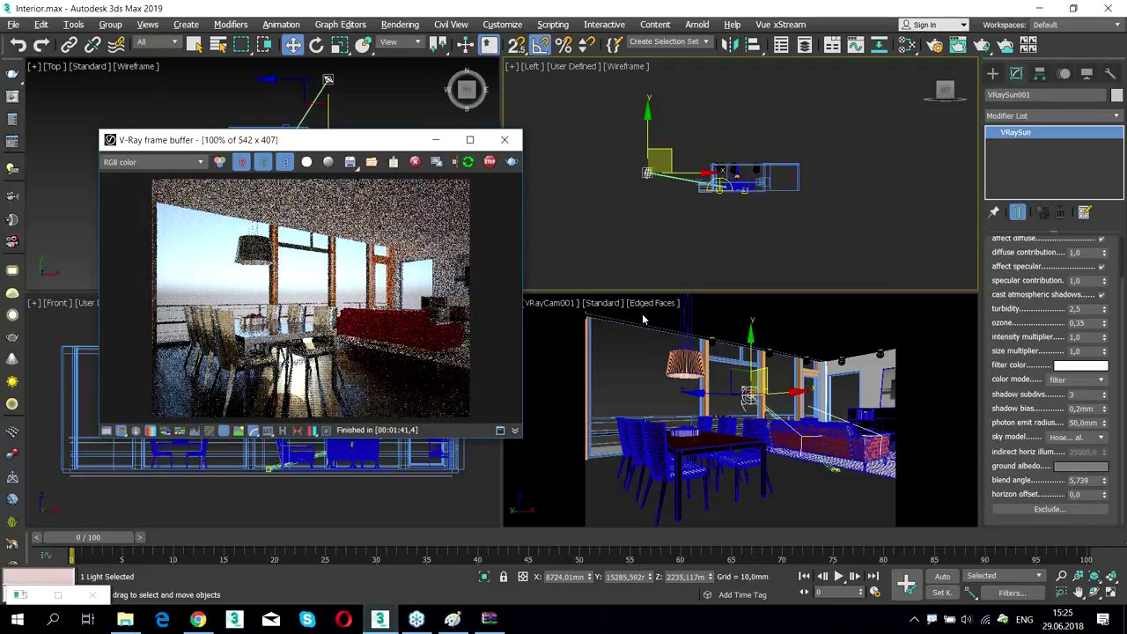
left_click(505, 140)
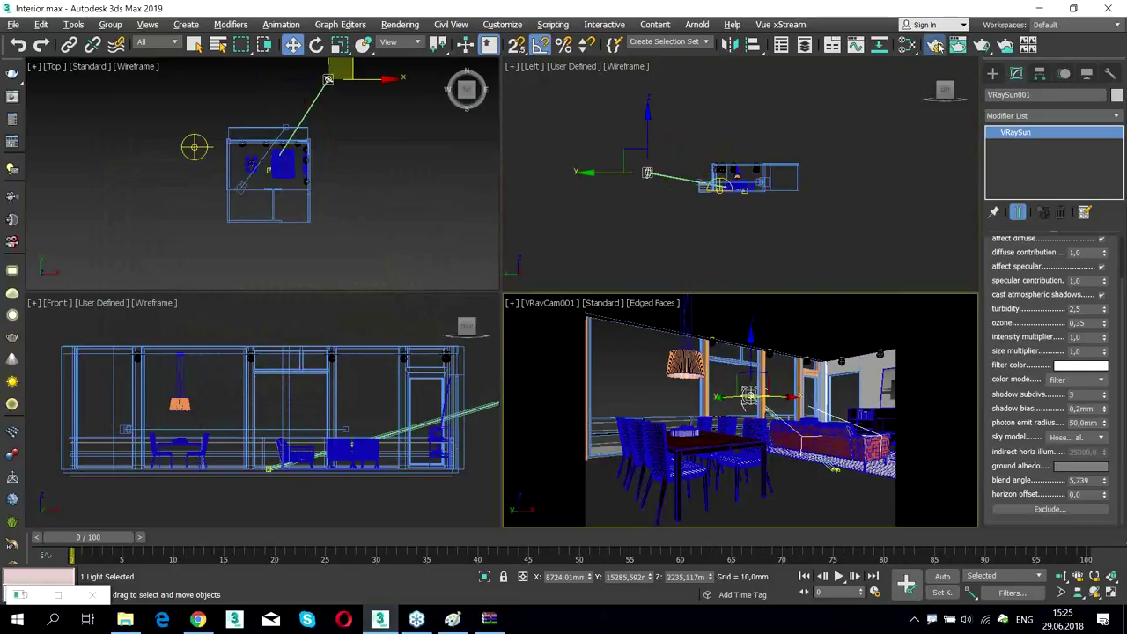
Load the render preset "Vray 4 final render irmap" with the Common, Effects and V-Ray Next categories
left_click(937, 45)
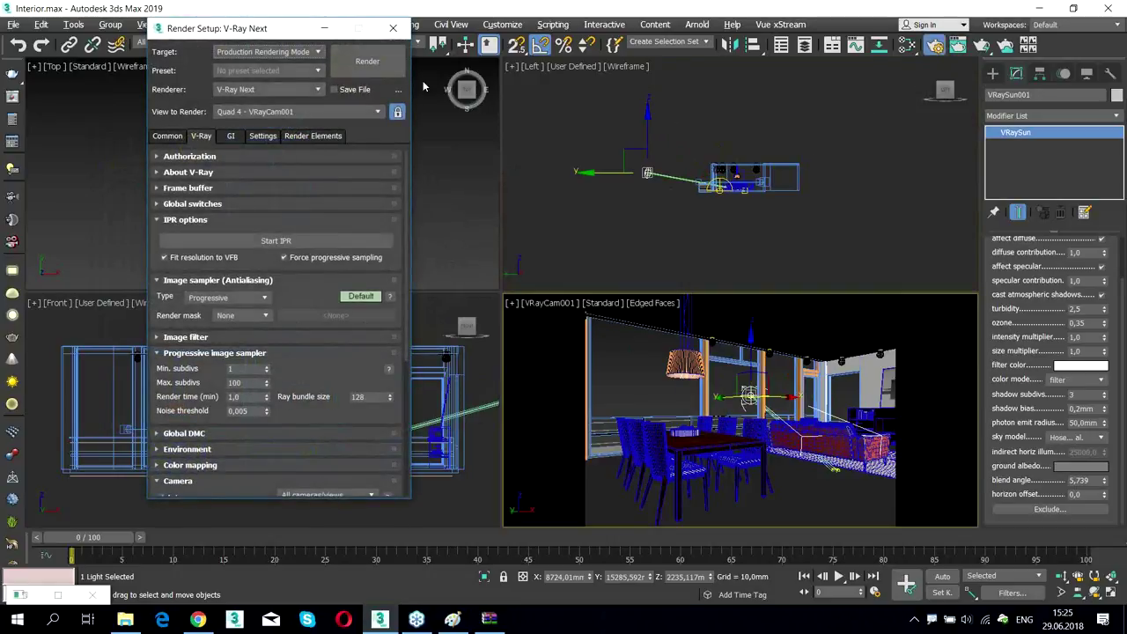
left_click(315, 70)
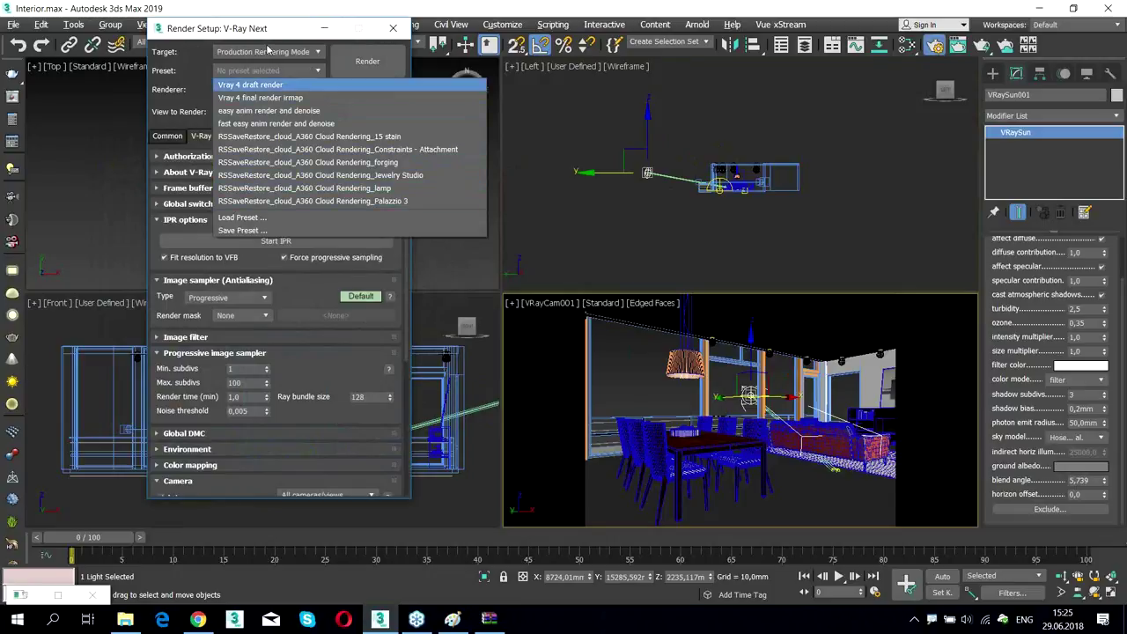
left_click(195, 32)
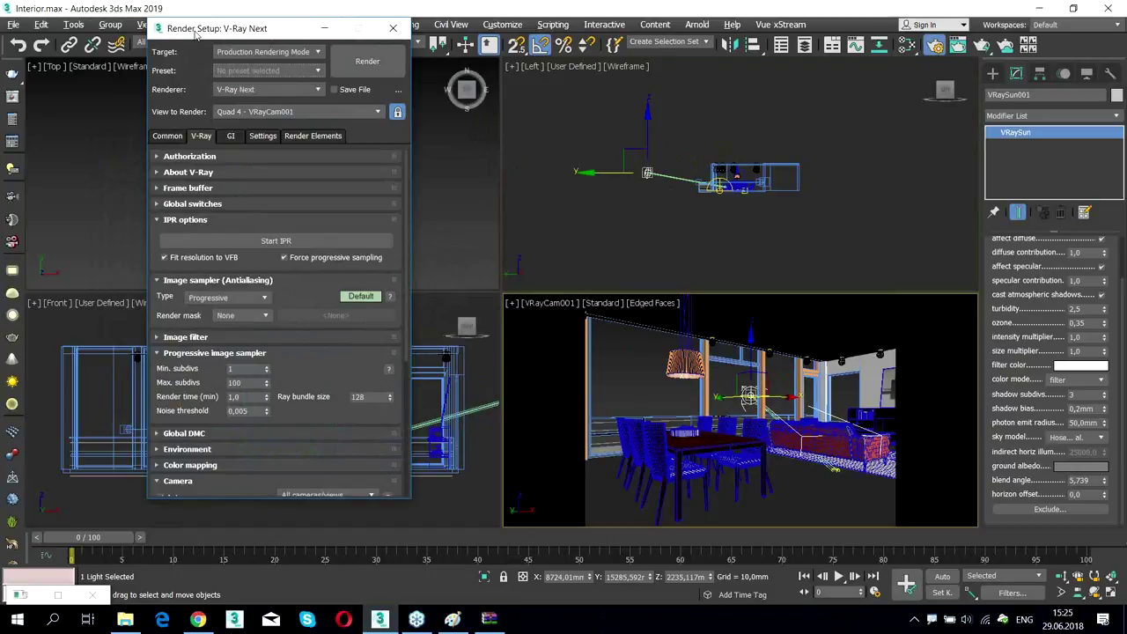
left_click(267, 71)
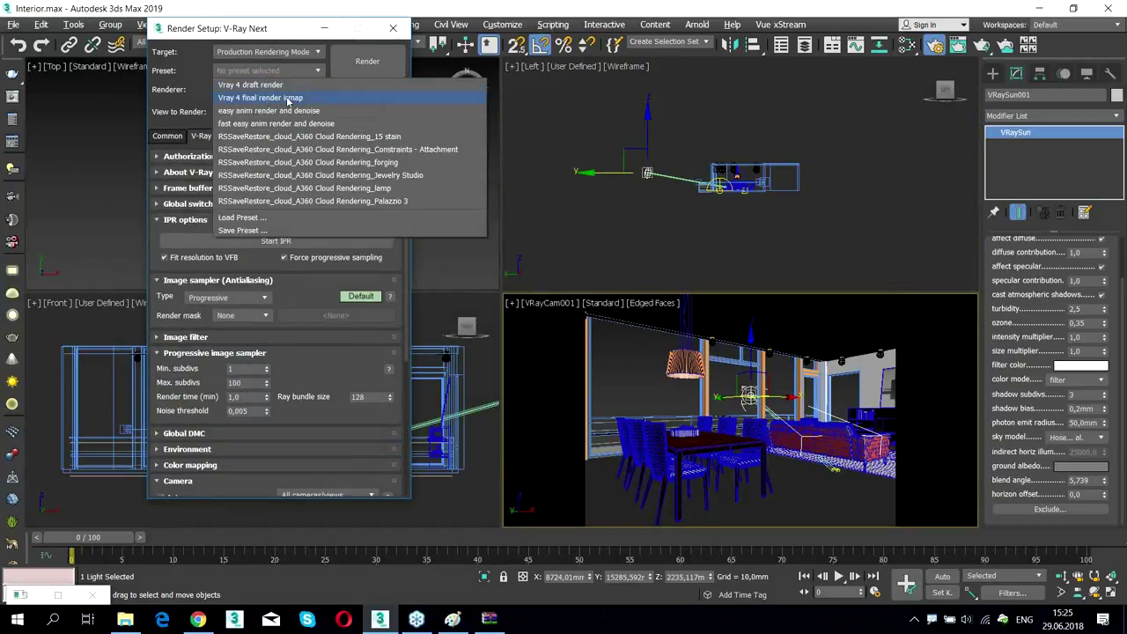
left_click(287, 98)
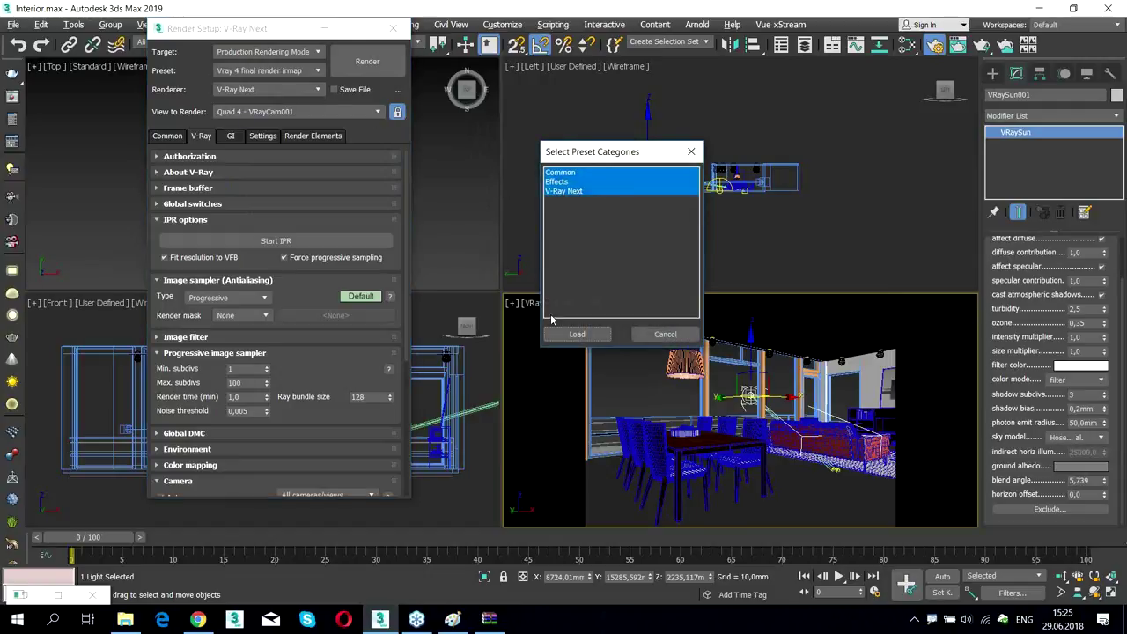
left_click(562, 332)
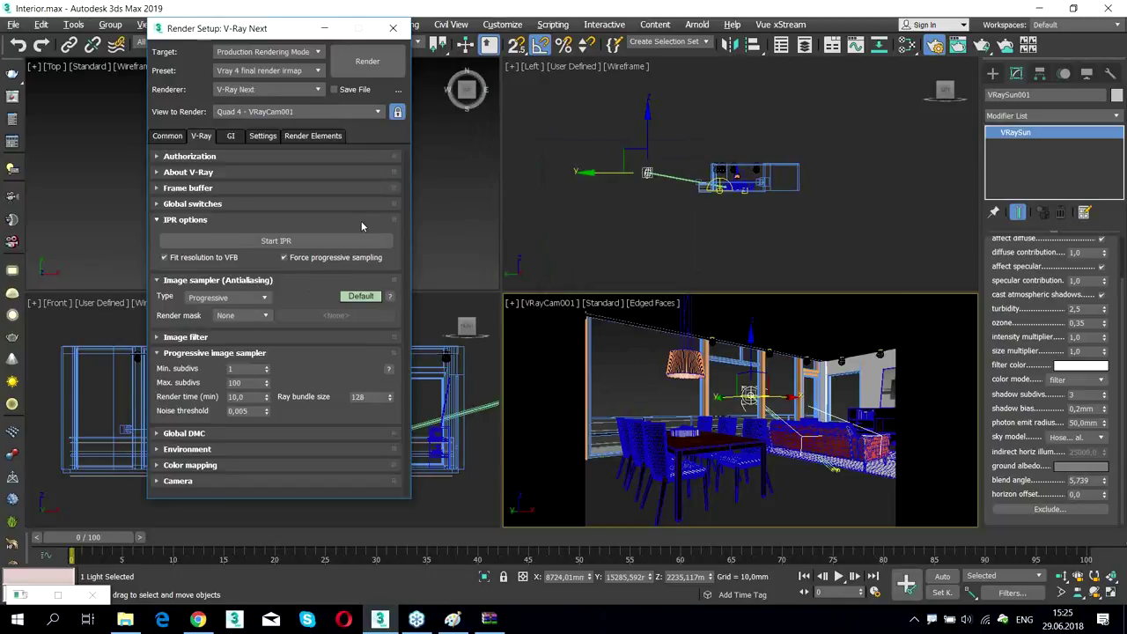
Examine the loaded preset's irradiance map, VRayDenoiser, image sampler and common output settings
left_click(231, 135)
left_click(194, 230)
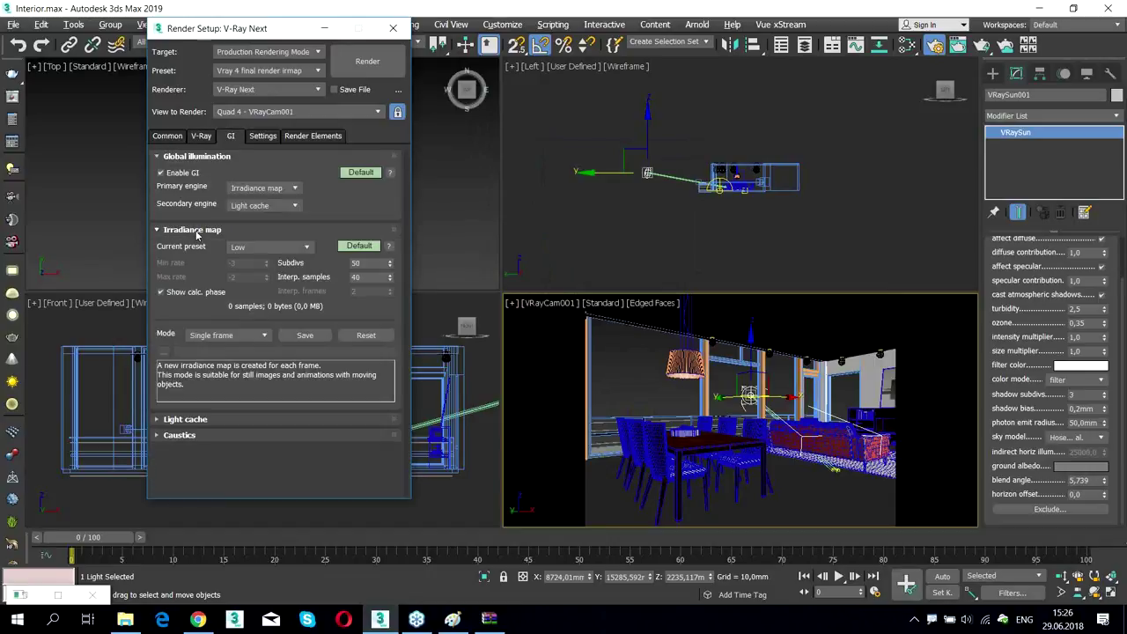
left_click(194, 230)
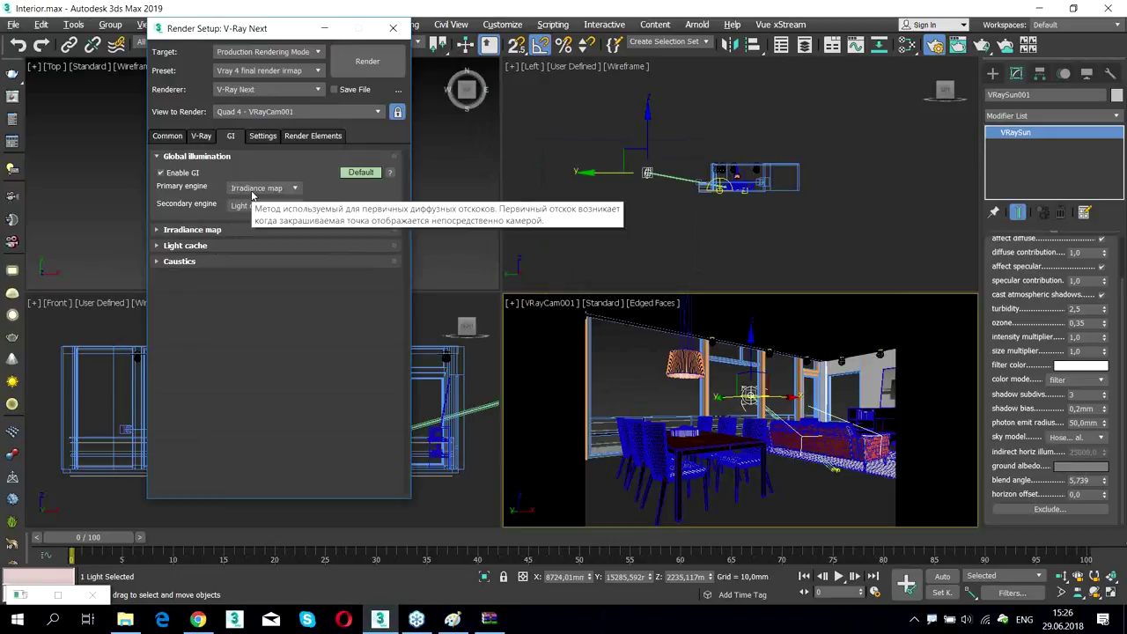
left_click(296, 137)
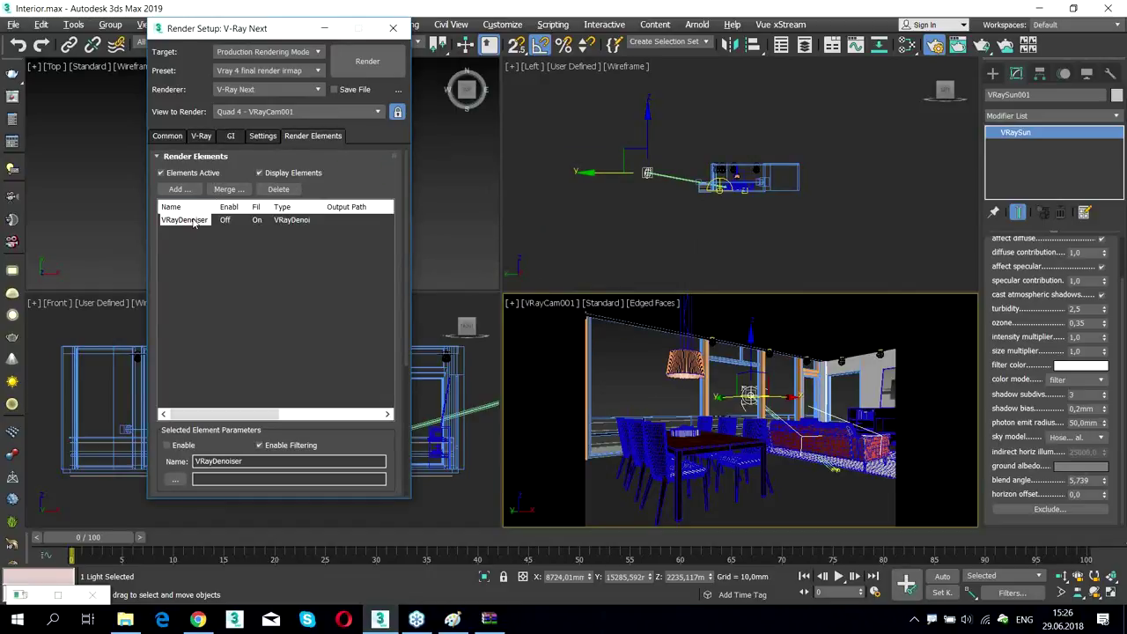
scroll(265, 264, "down", 5)
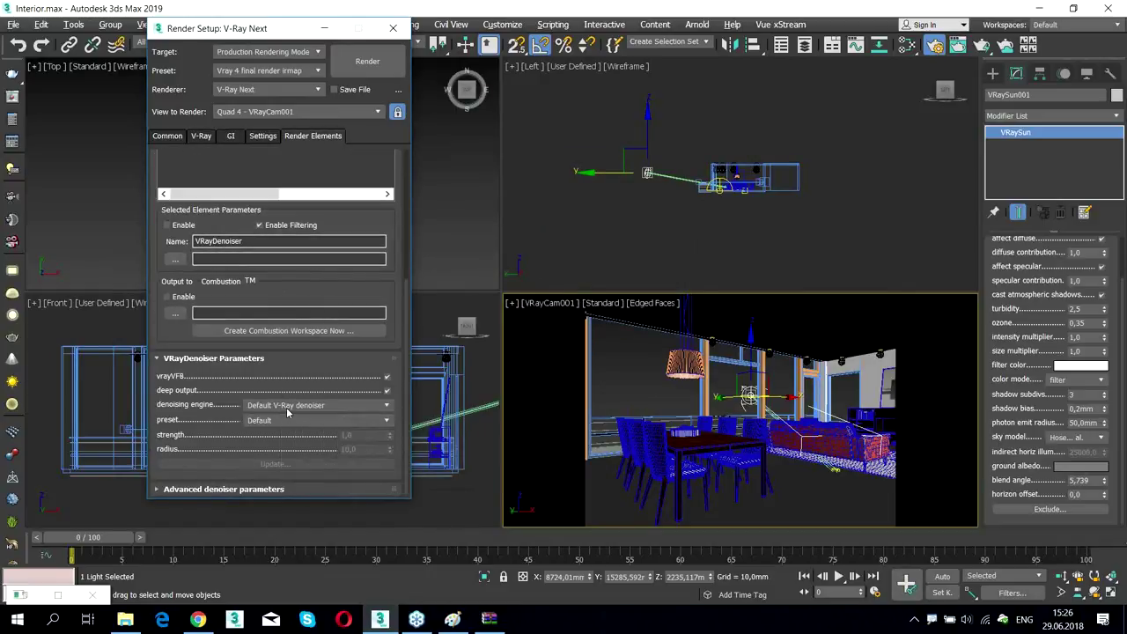
left_click(201, 137)
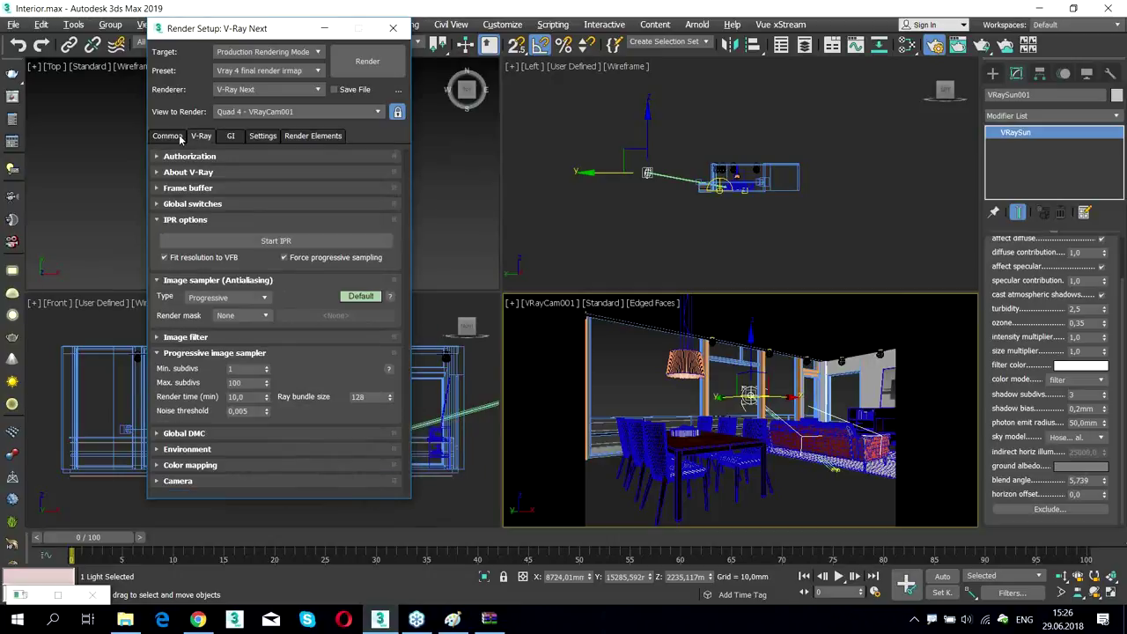
left_click(174, 138)
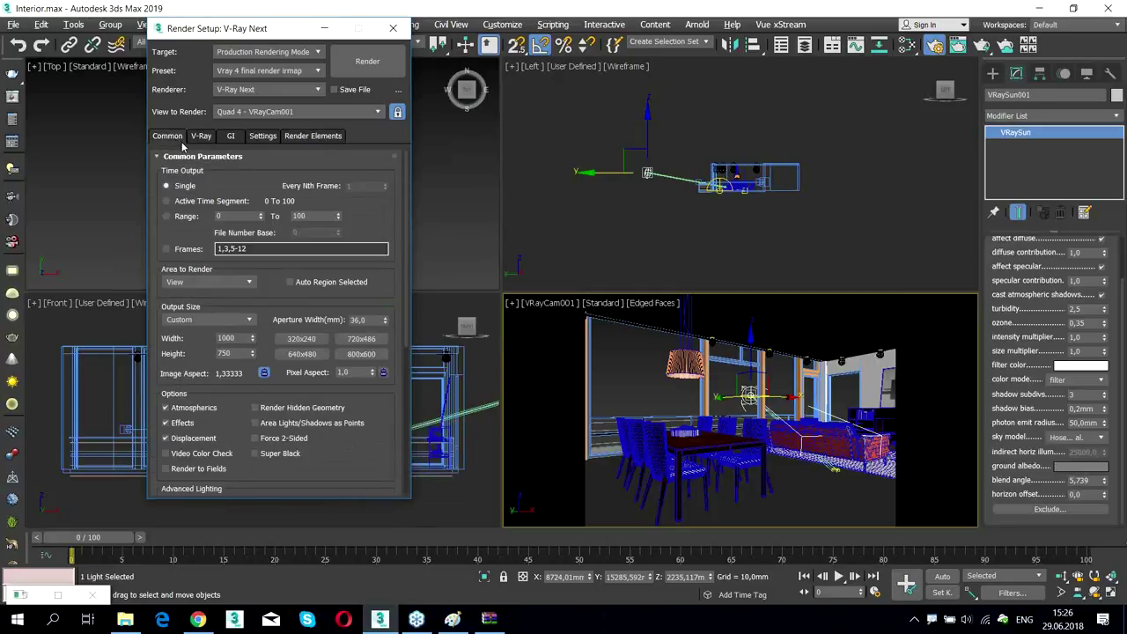
Set the light cache subdivs to 800 in the global illumination settings
left_click(231, 136)
left_click(183, 247)
left_click(248, 262)
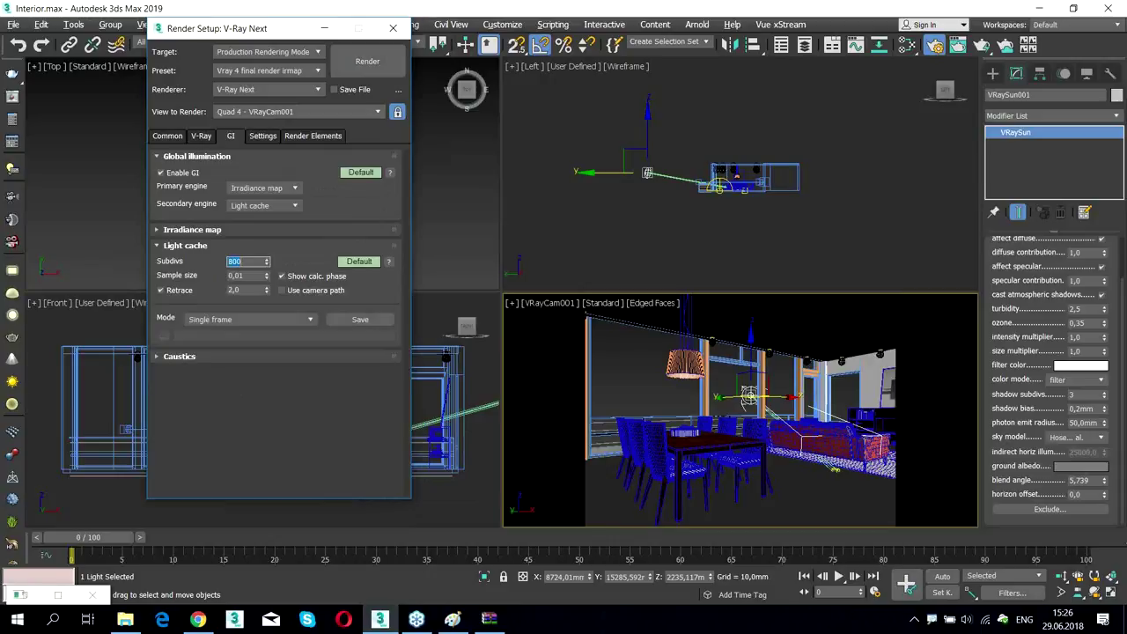
Set the output width to 900, keeping the image aspect locked
left_click(201, 137)
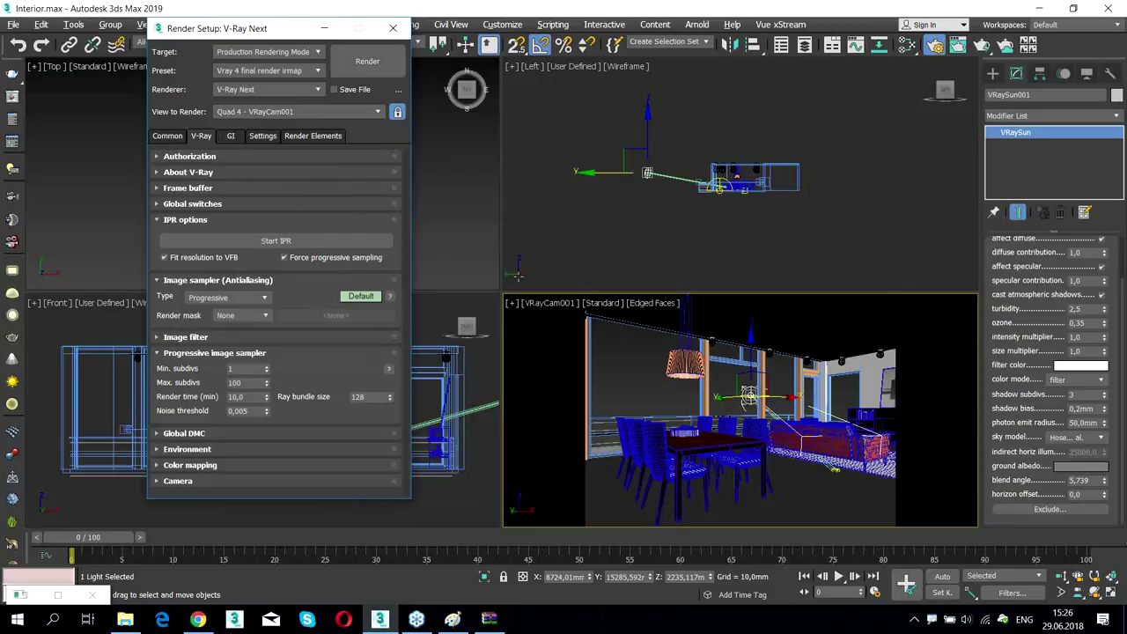
left_click(167, 136)
key("Tab")
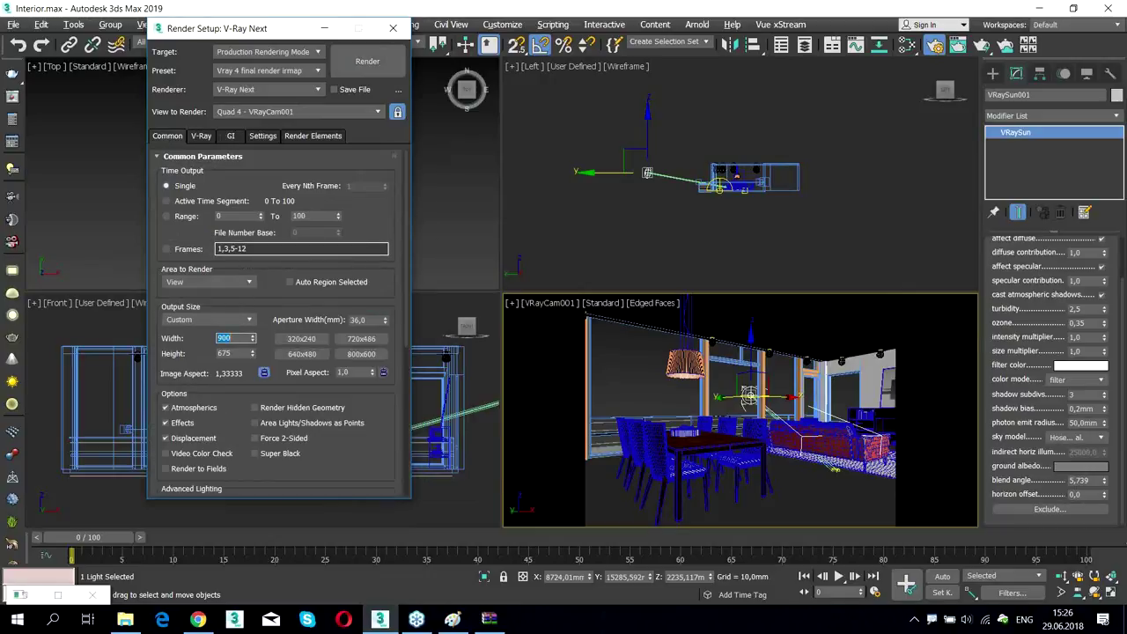
left_click(372, 64)
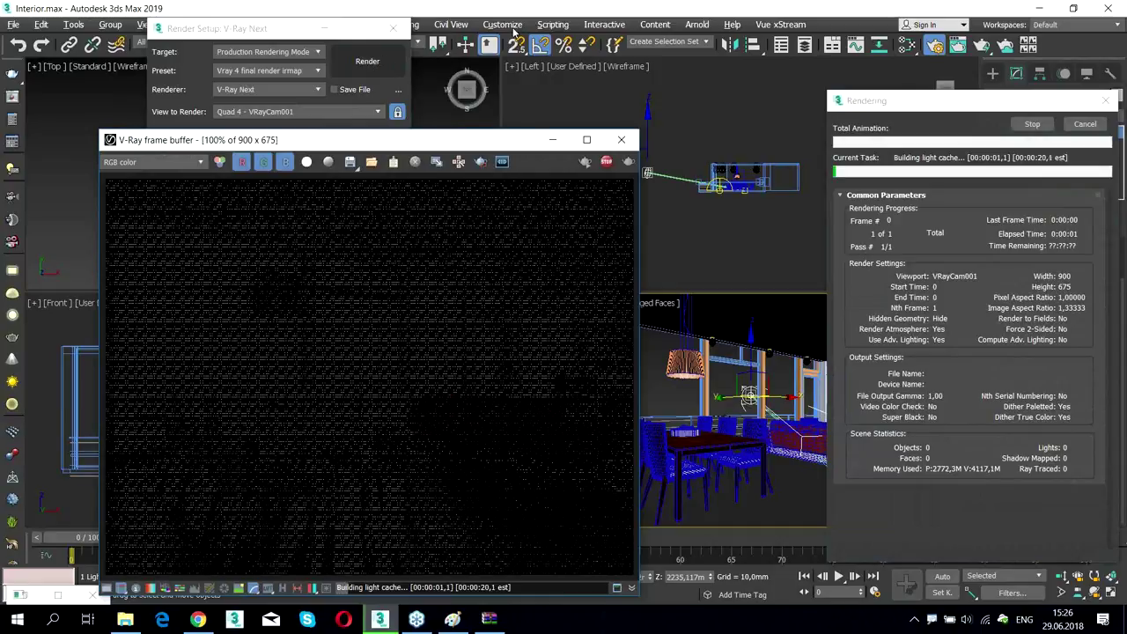
left_click_drag(478, 152, 458, 41)
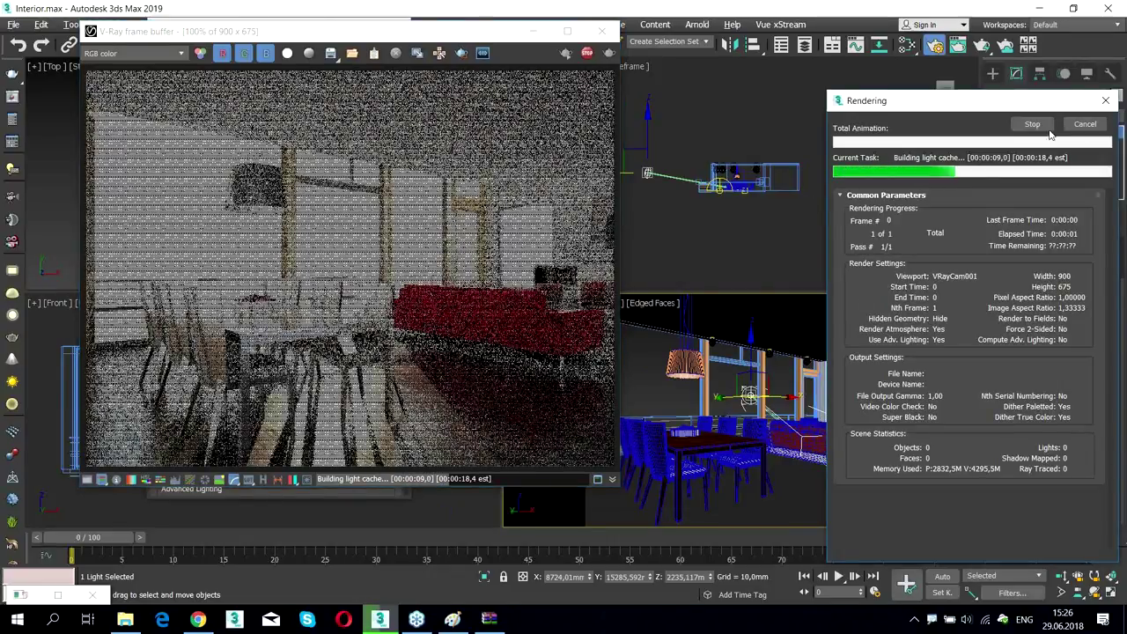
left_click(1085, 123)
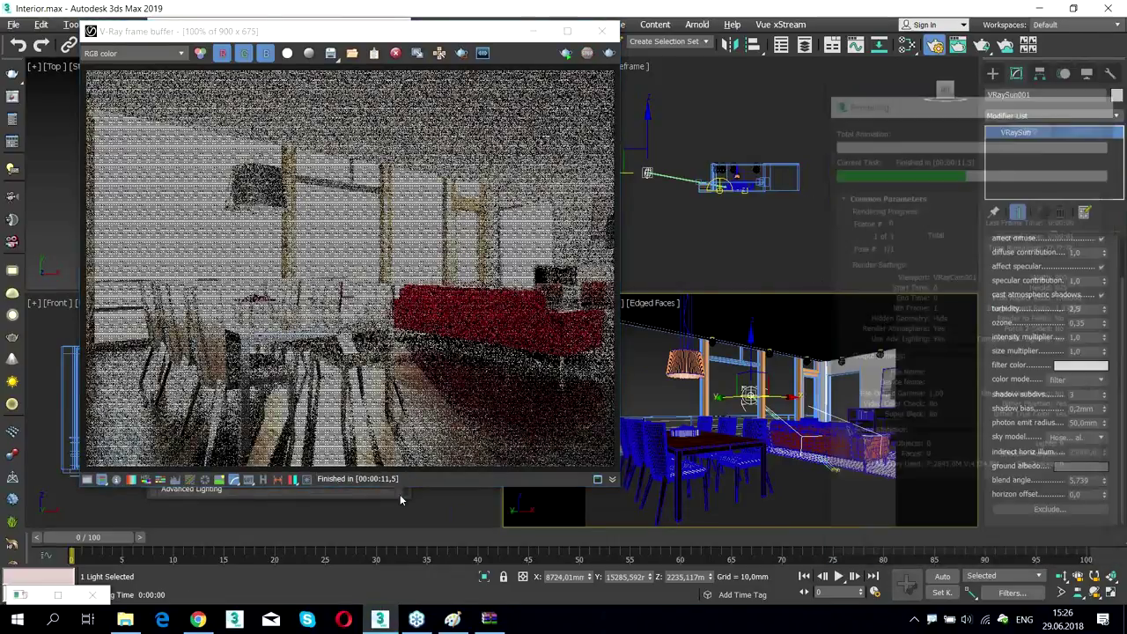
Enable auto exposure and auto white balance in the V-Ray camera settings and start the production render
left_click(400, 494)
left_click(201, 136)
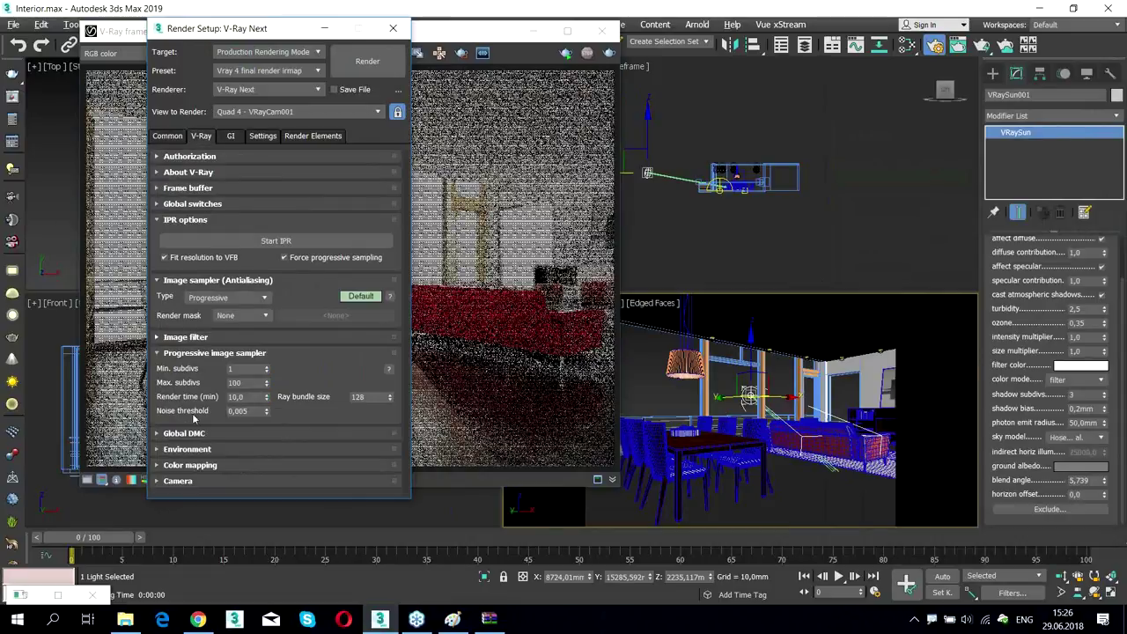
left_click(178, 481)
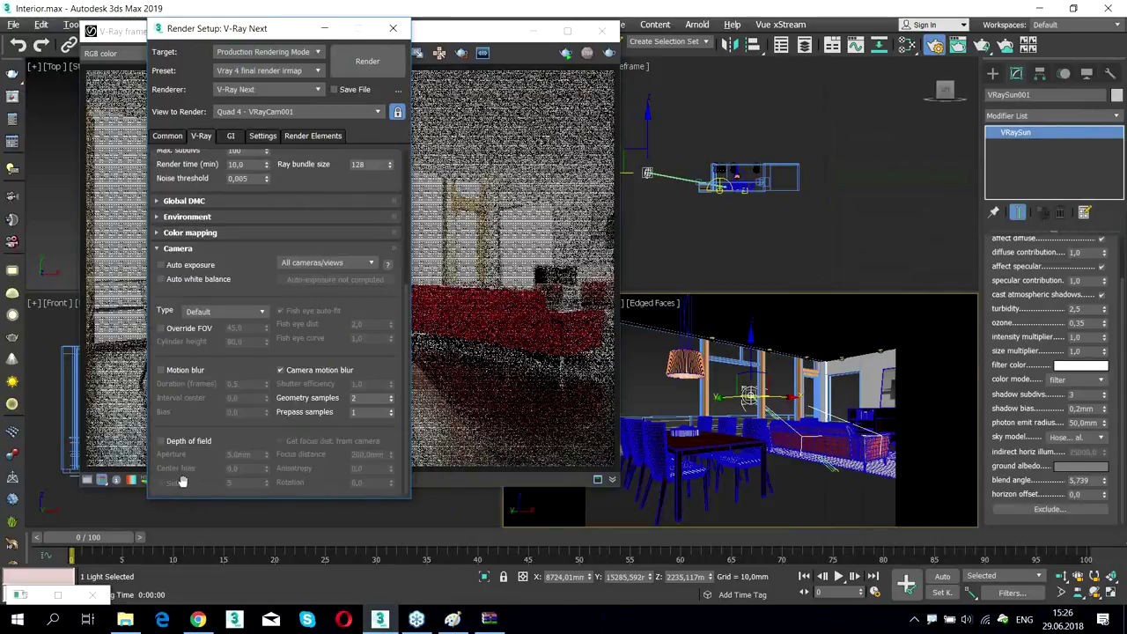
left_click(181, 281)
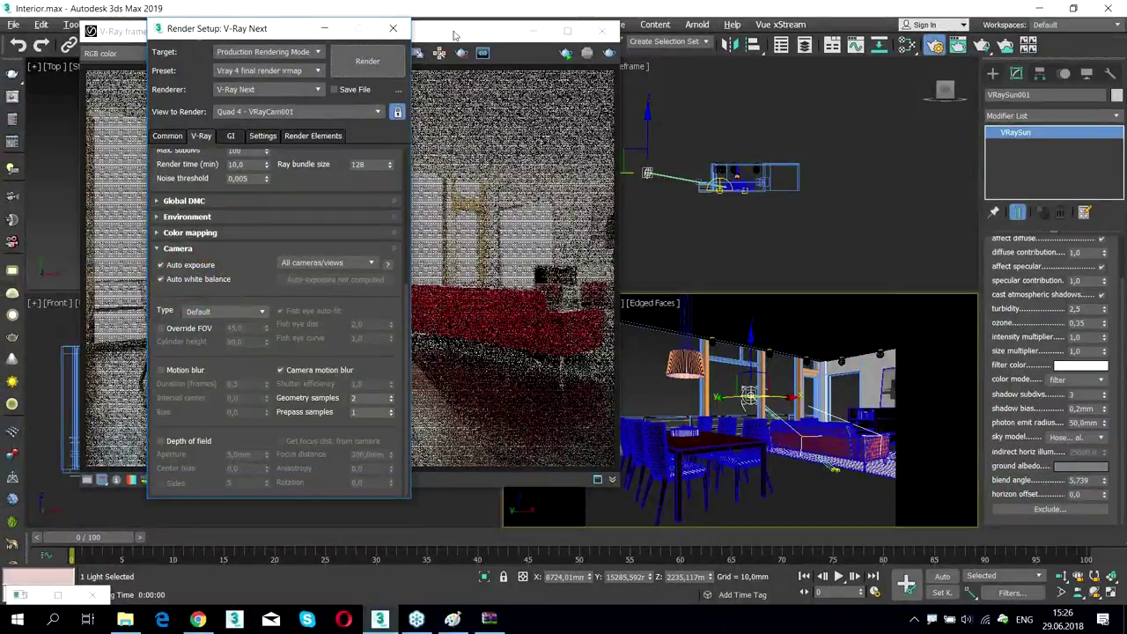
left_click(608, 58)
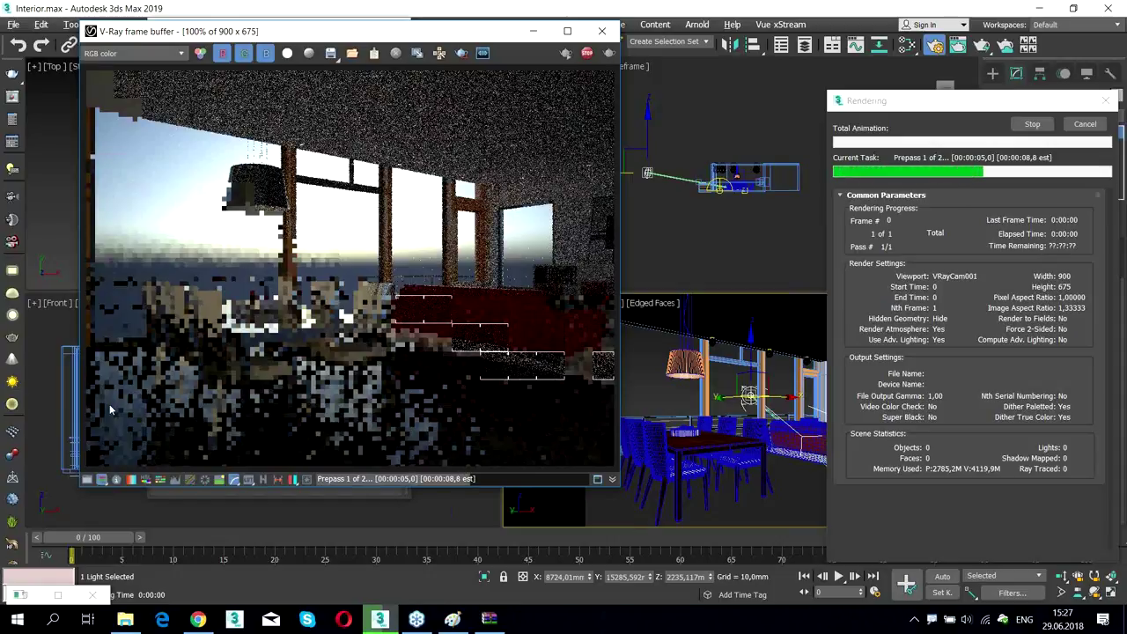
Enable the frame buffer's Exposure correction with exposure 0.71, highlight burn 0.32 and contrast 0.22
left_click(87, 479)
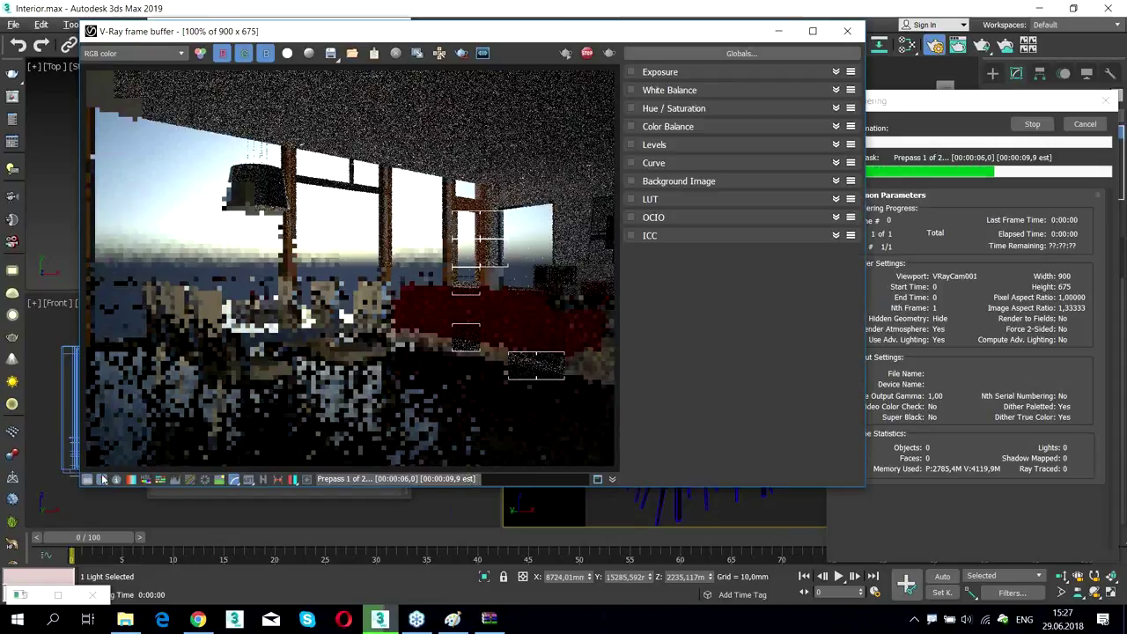
left_click(835, 72)
left_click(630, 71)
left_click_drag(731, 103, 756, 104)
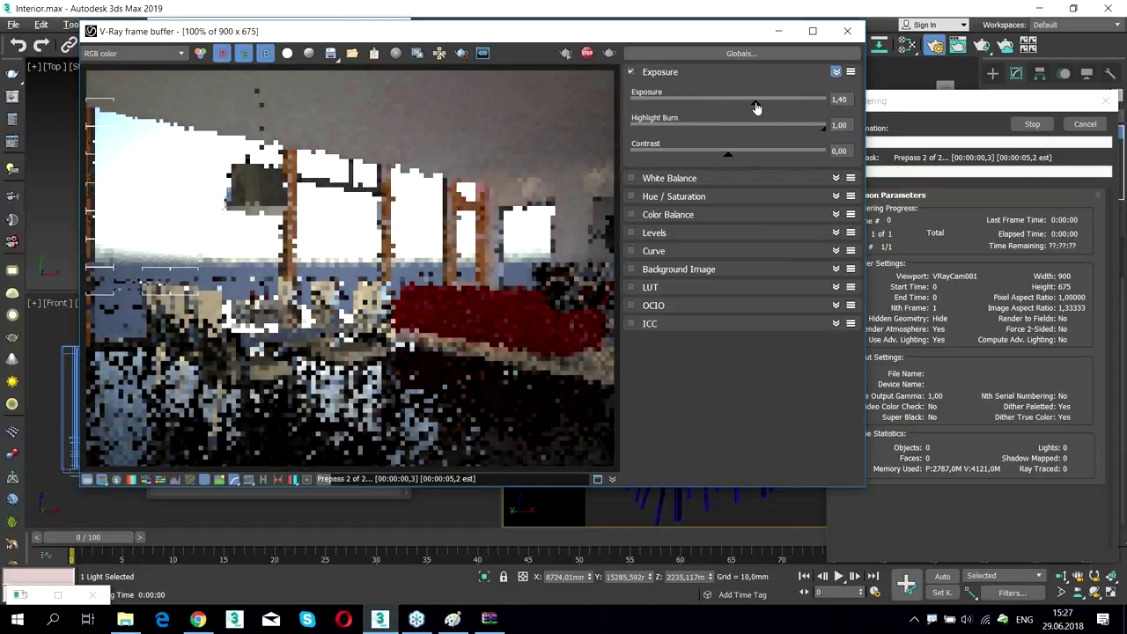
left_click(769, 129)
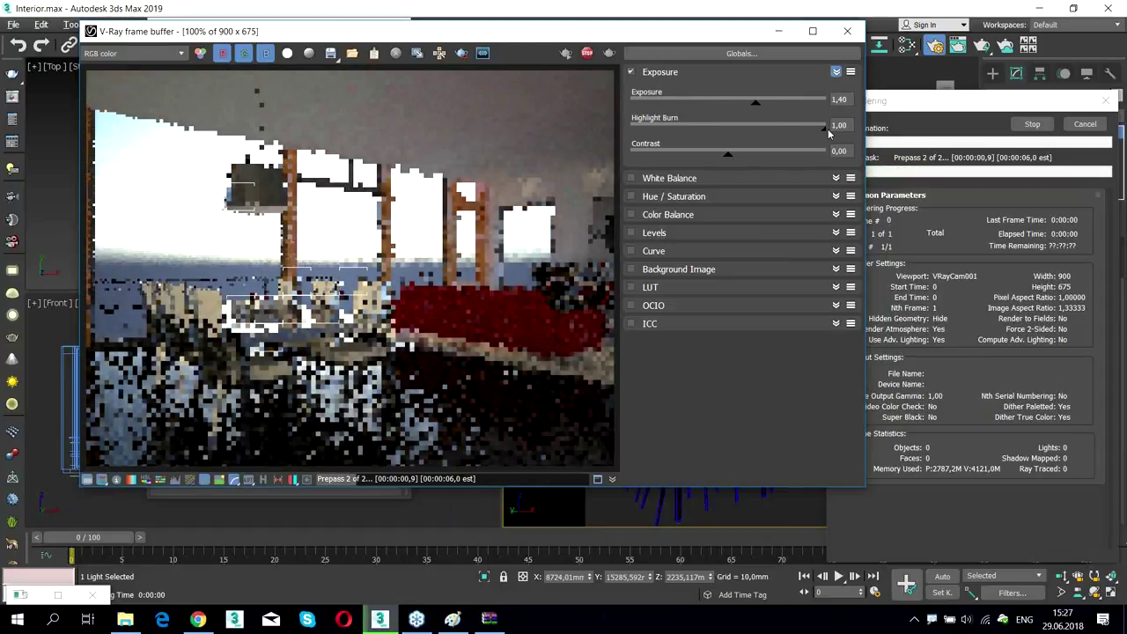
left_click(696, 130)
left_click_drag(754, 107, 744, 105)
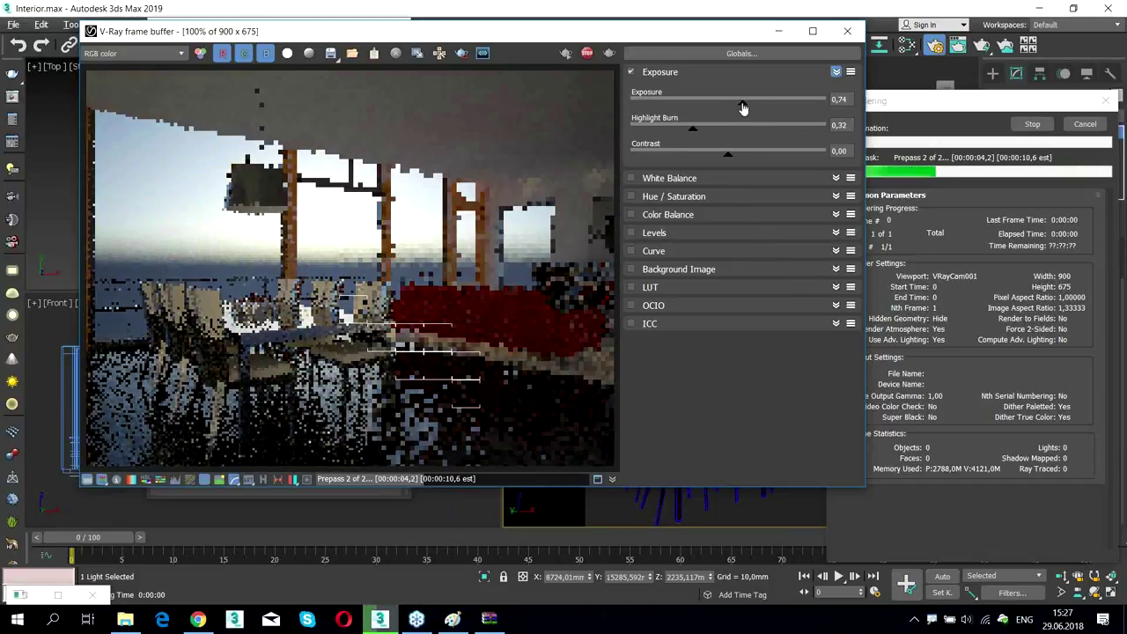
mouse_move(732, 156)
left_mouse_down()
mouse_move(757, 159)
mouse_move(746, 161)
left_mouse_up()
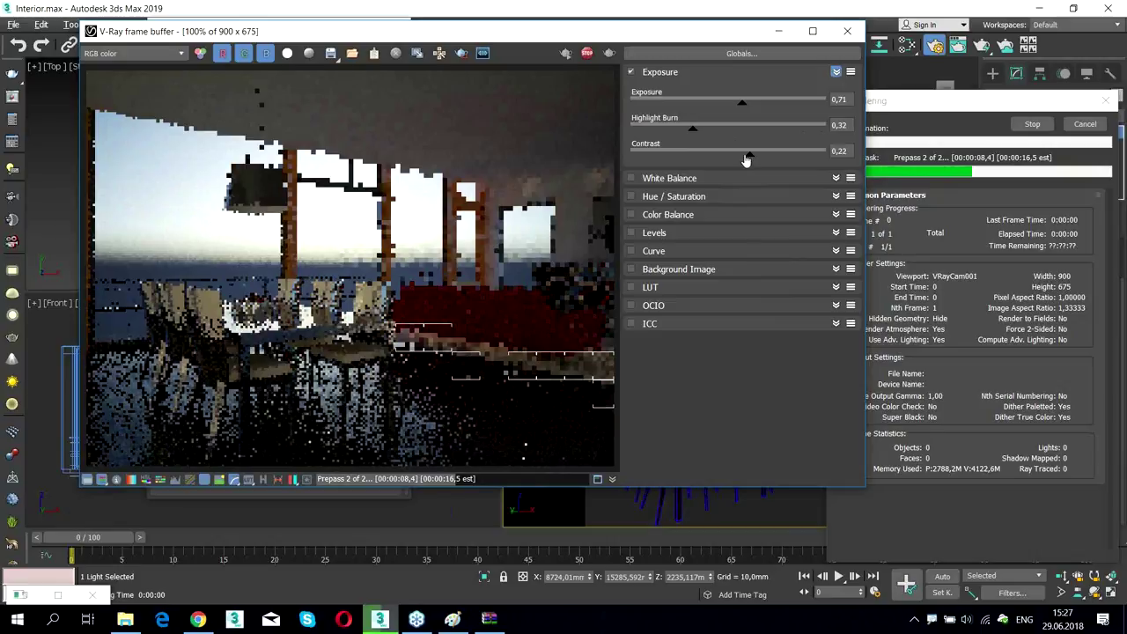
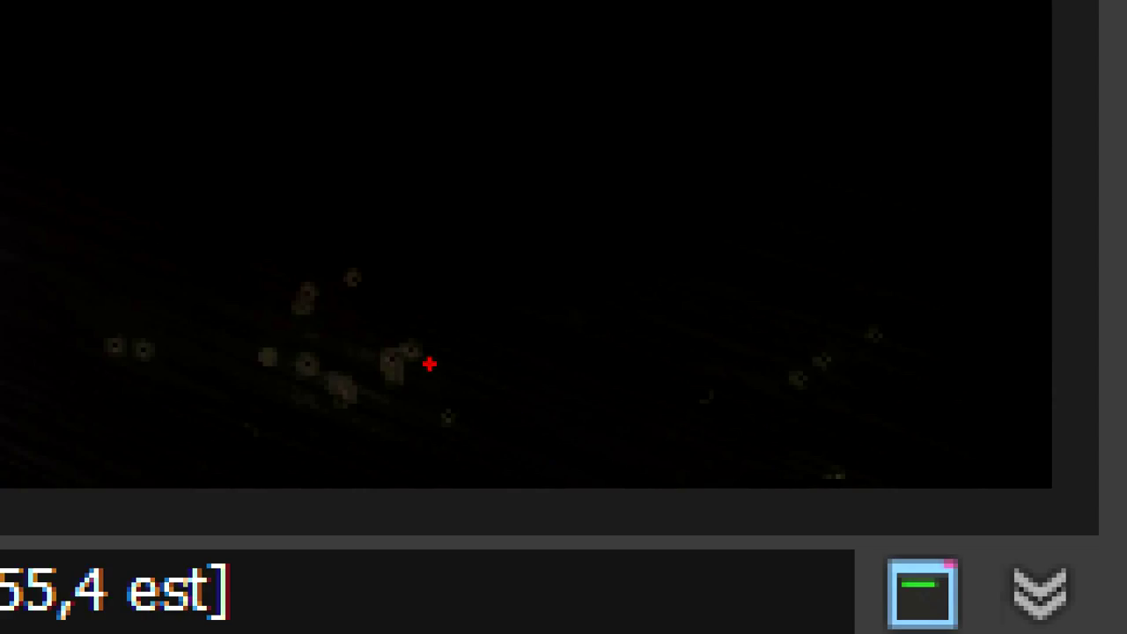
mouse_move(423, 427)
left_mouse_down()
mouse_move(83, 235)
mouse_move(174, 436)
left_mouse_up()
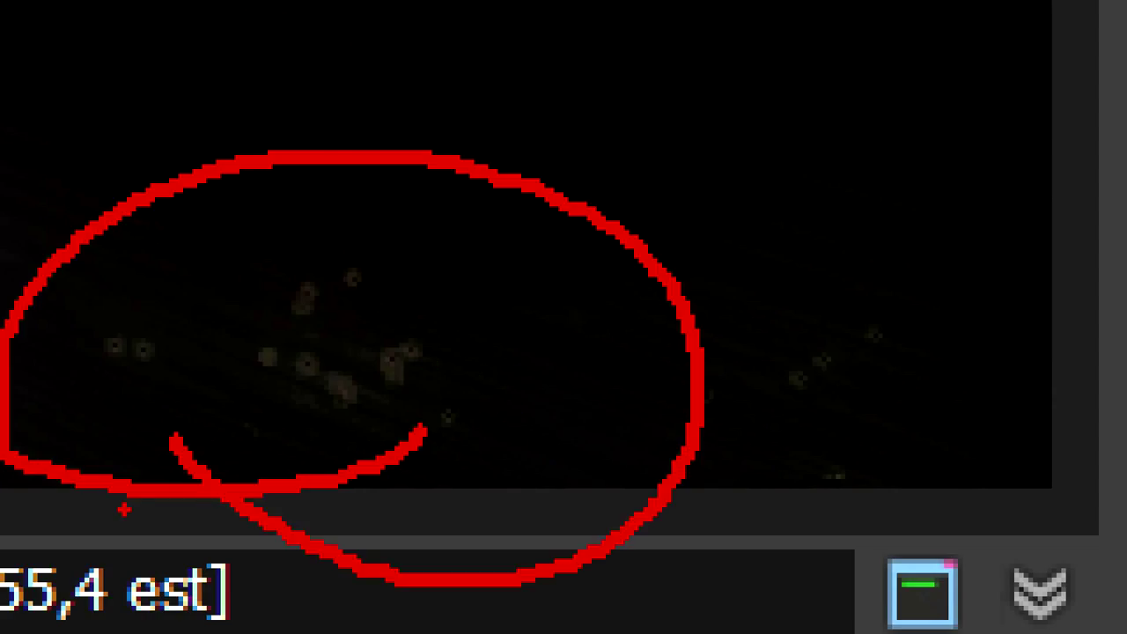
key("Escape")
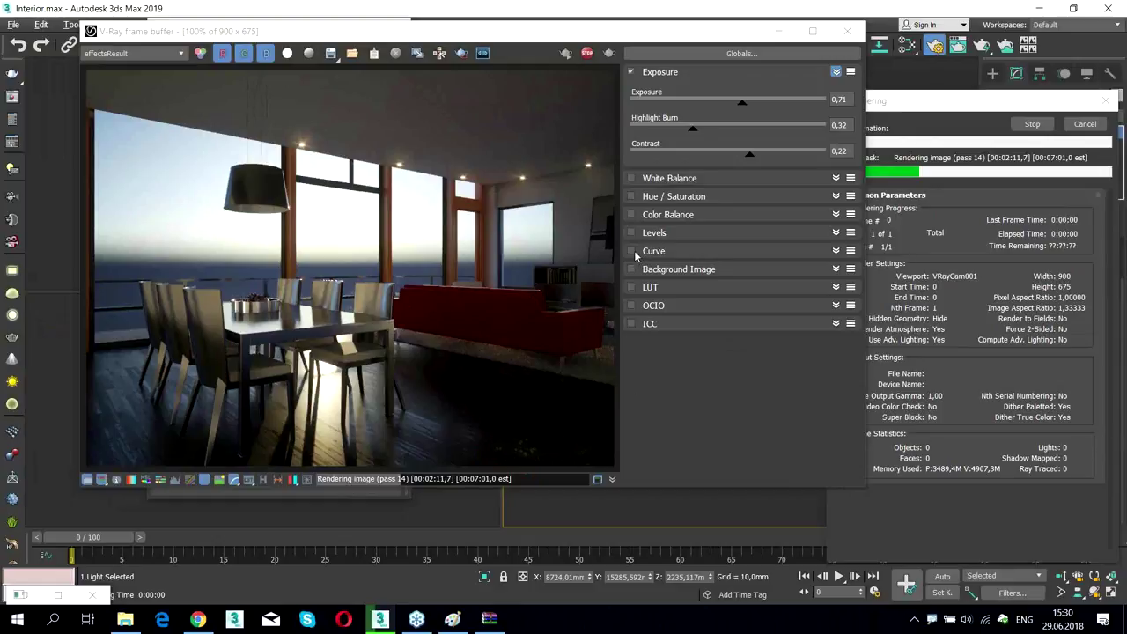
Enable the Curve correction, bend the curve's lower end upward to brighten the shadows, inspect the image up close, and stop the render
left_click(632, 252)
left_click(837, 251)
left_click_drag(705, 423, 672, 423)
scroll(558, 449, "up", 2)
middle_click_drag(467, 397, 382, 353)
scroll(382, 353, "down", 2)
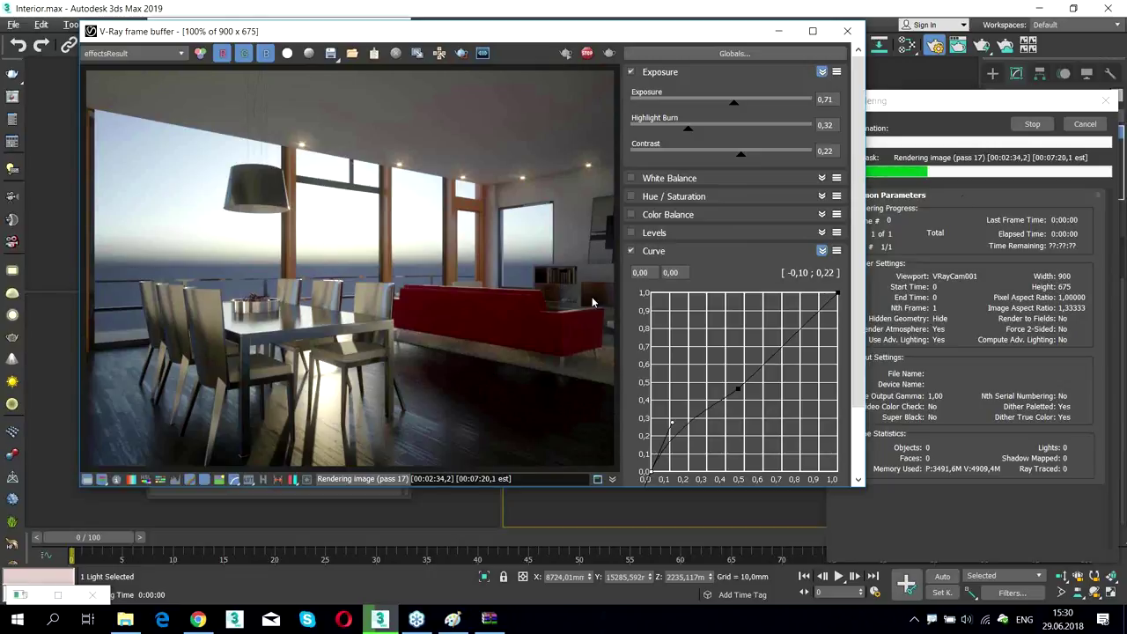
left_click(1030, 122)
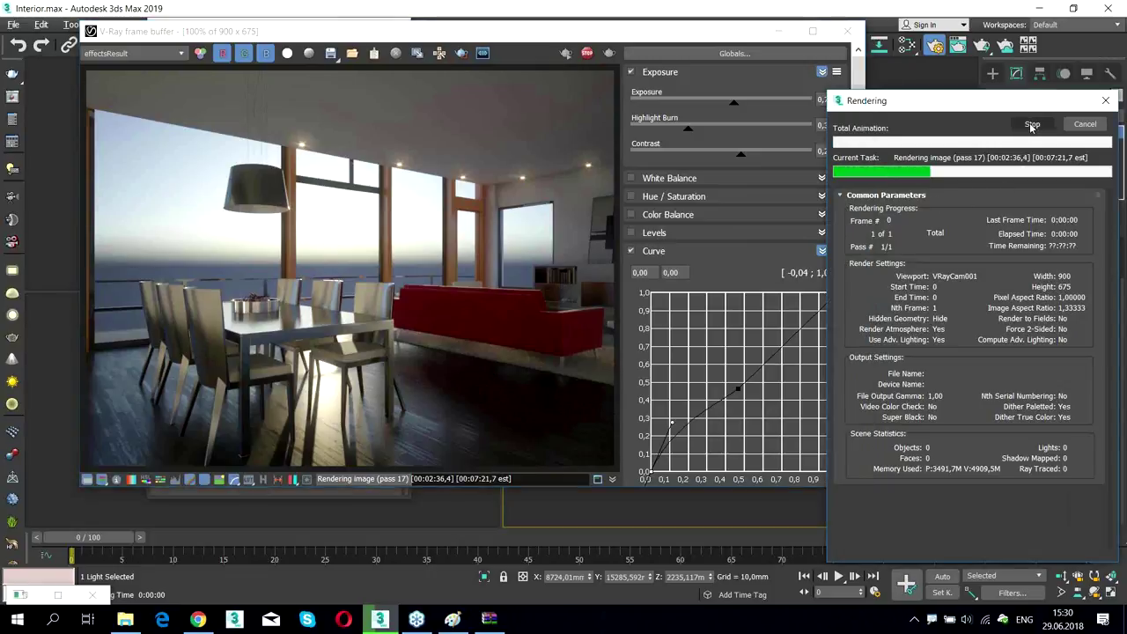
Close the frame buffer, load the Vray 4 draft render preset with both categories, and check its camera and output size settings
left_click(588, 55)
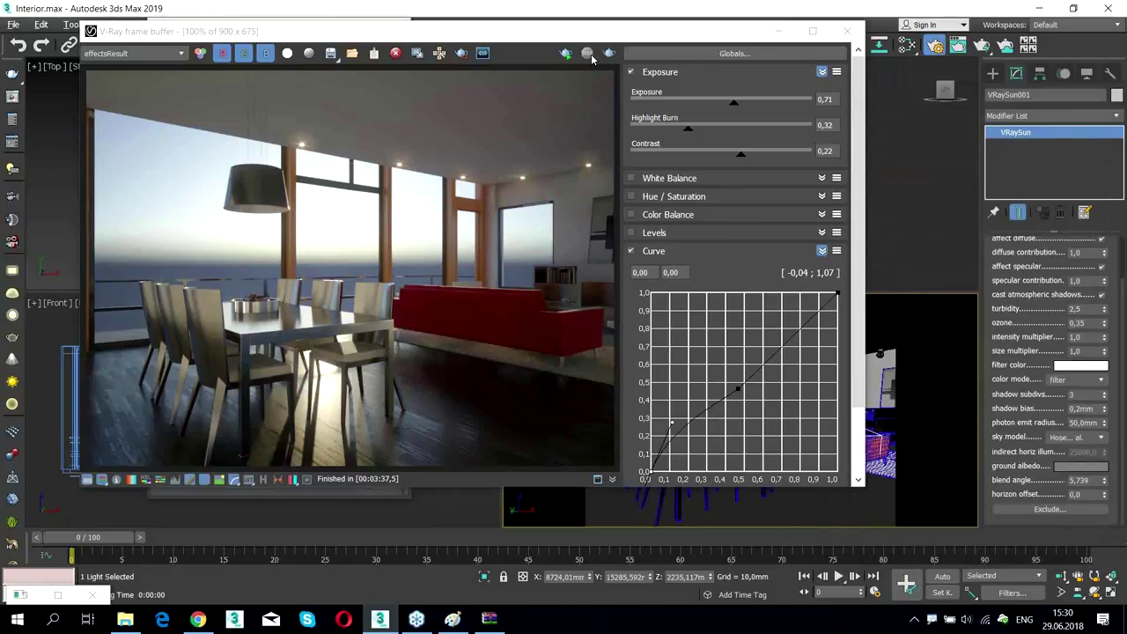
left_click(848, 31)
left_click(264, 71)
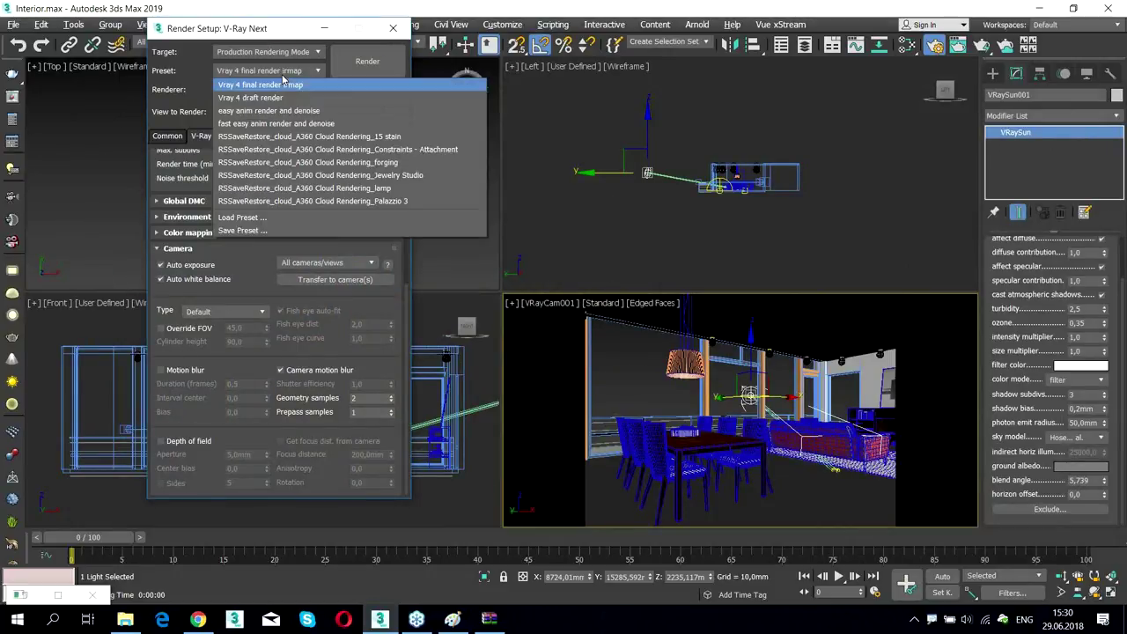
left_click(282, 97)
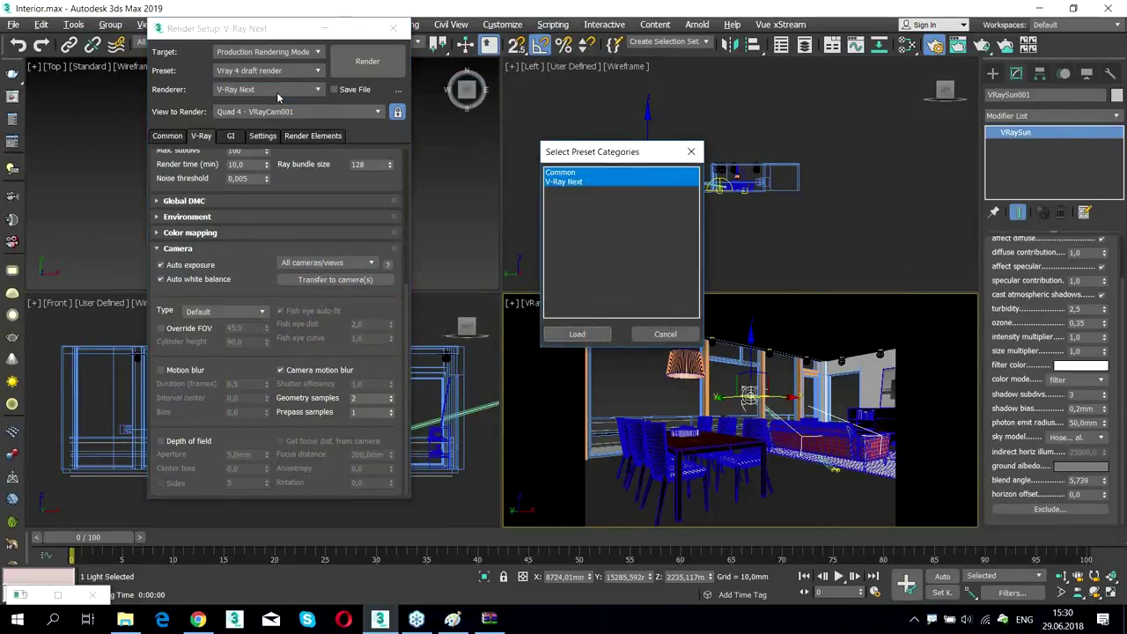
left_click(585, 328)
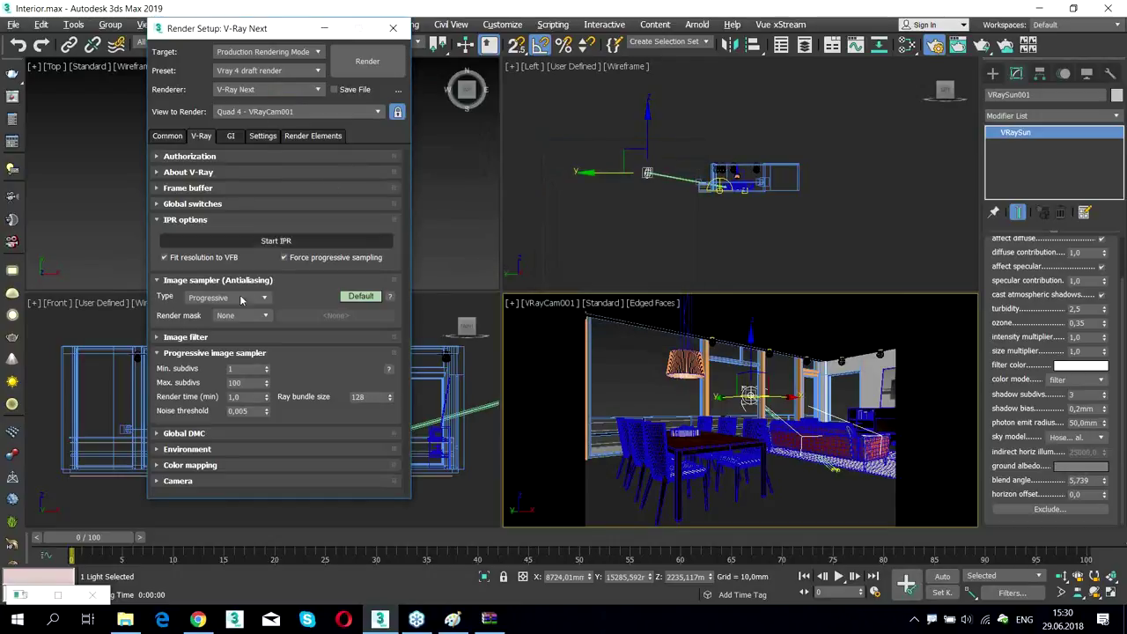
left_click(195, 481)
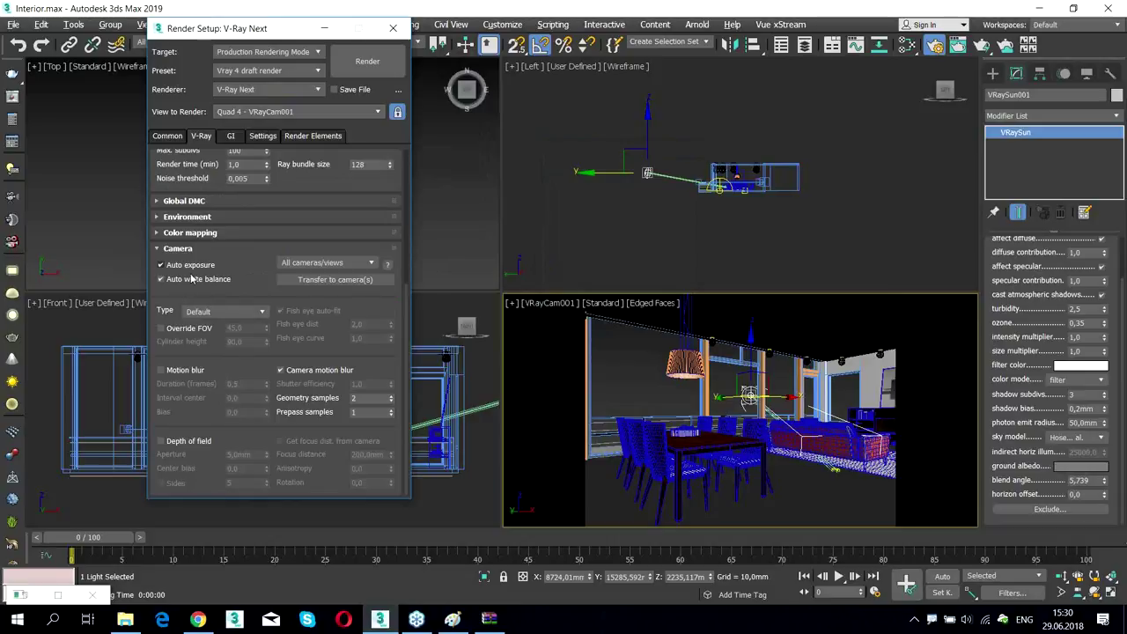
left_click(171, 138)
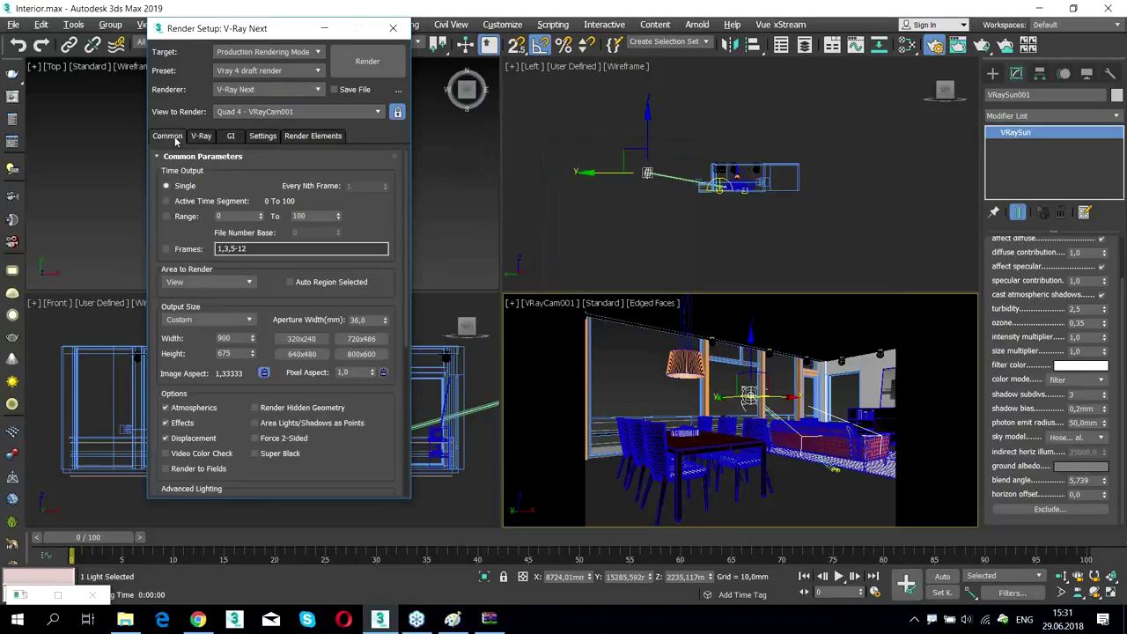
left_click(393, 28)
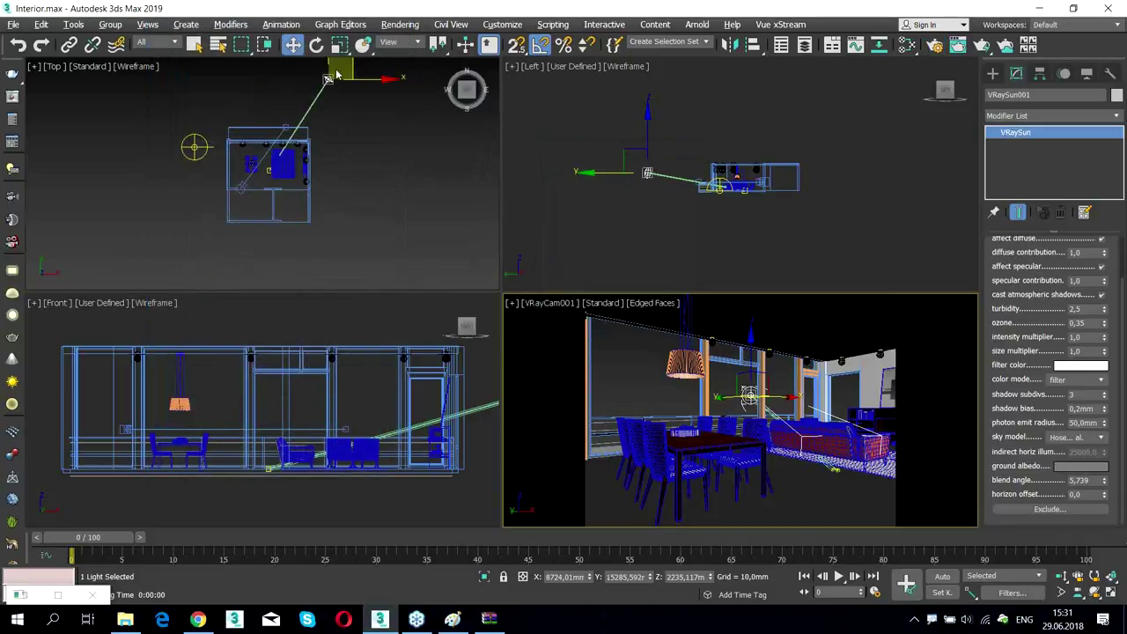
Delete the V-Ray sun from the scene and clear the sky map from the environment settings
middle_click_drag(335, 77, 319, 124)
key("Delete")
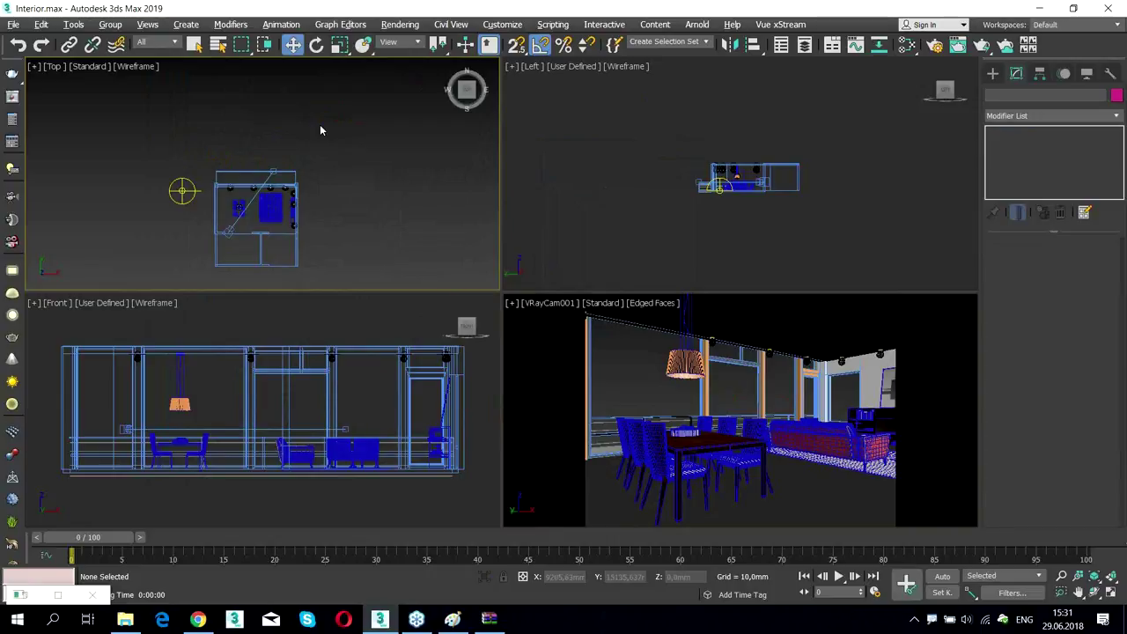
left_click(397, 26)
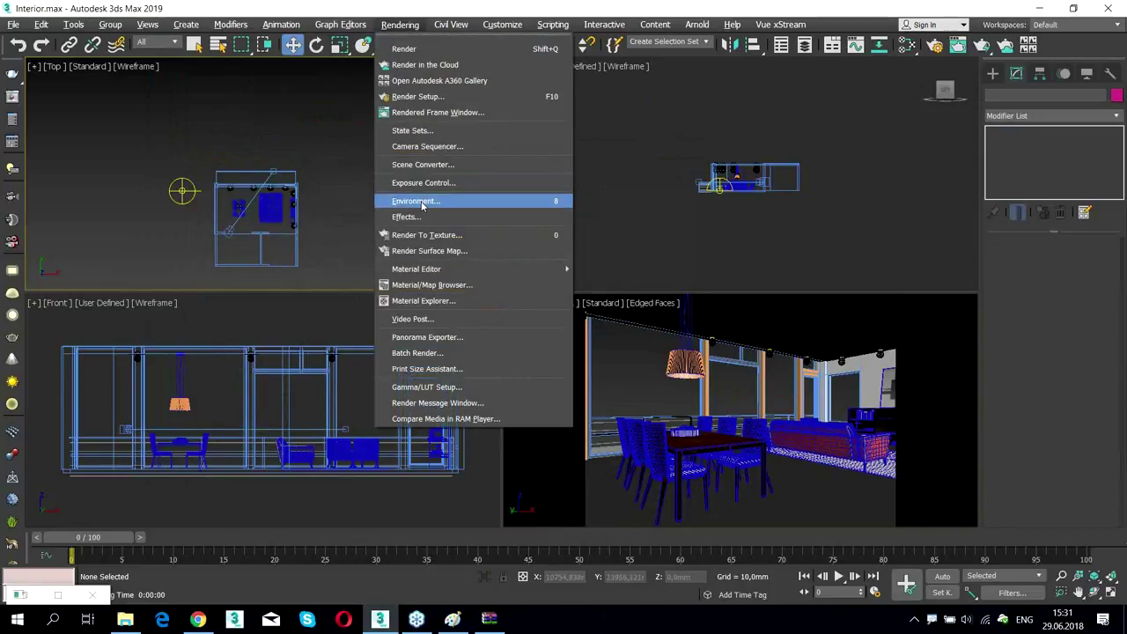
left_click(423, 202)
right_click(644, 172)
left_click(674, 206)
left_click(781, 83)
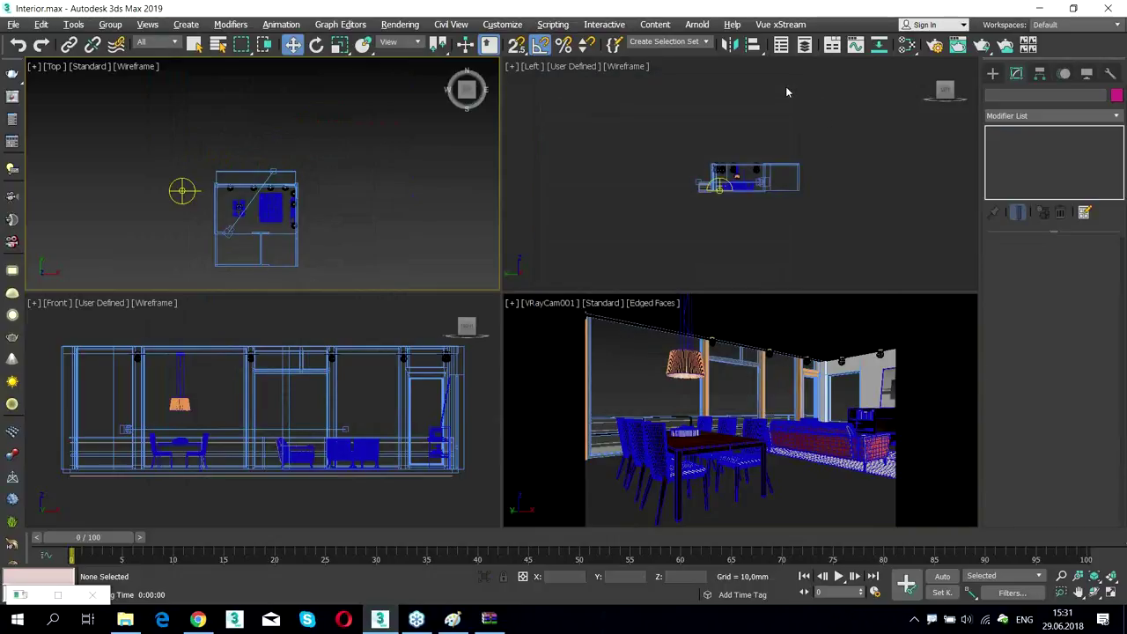
Select the dome light beside the building and examine its Adaptive dome (WIP) option
left_click(181, 190)
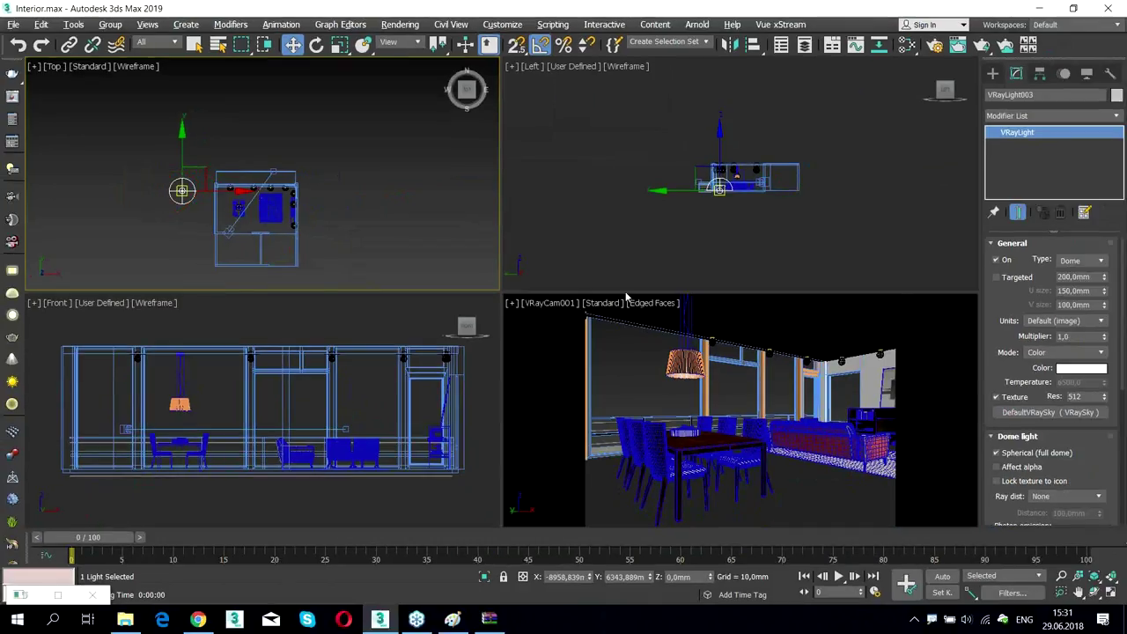
scroll(1095, 461, "down", 5)
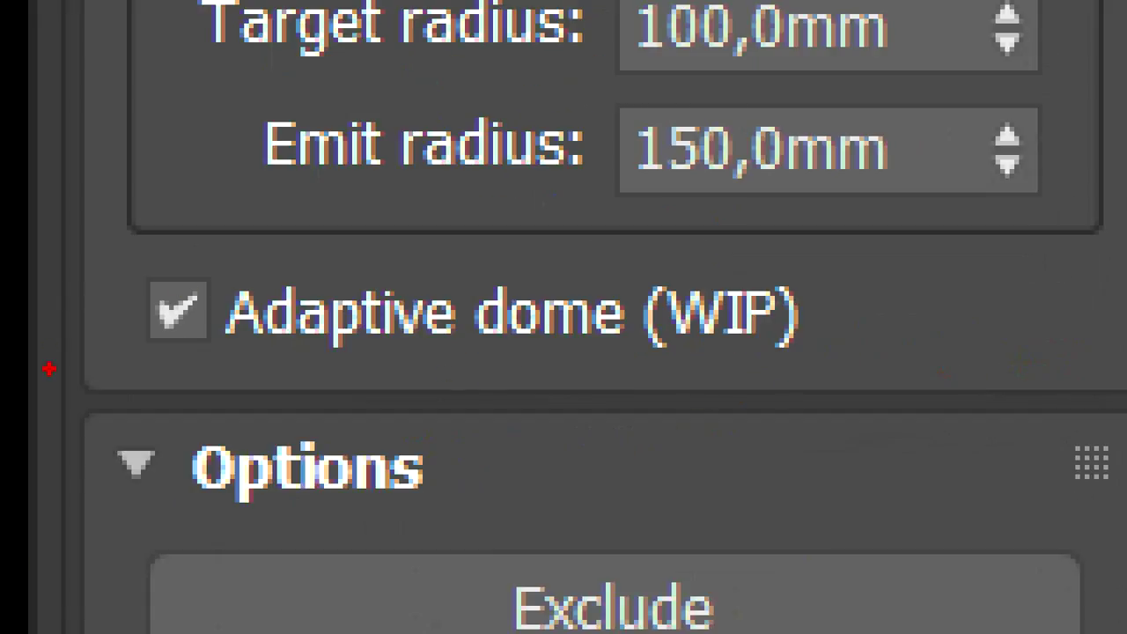
mouse_move(106, 430)
left_mouse_down()
mouse_move(754, 430)
mouse_move(193, 395)
mouse_move(862, 381)
left_mouse_up()
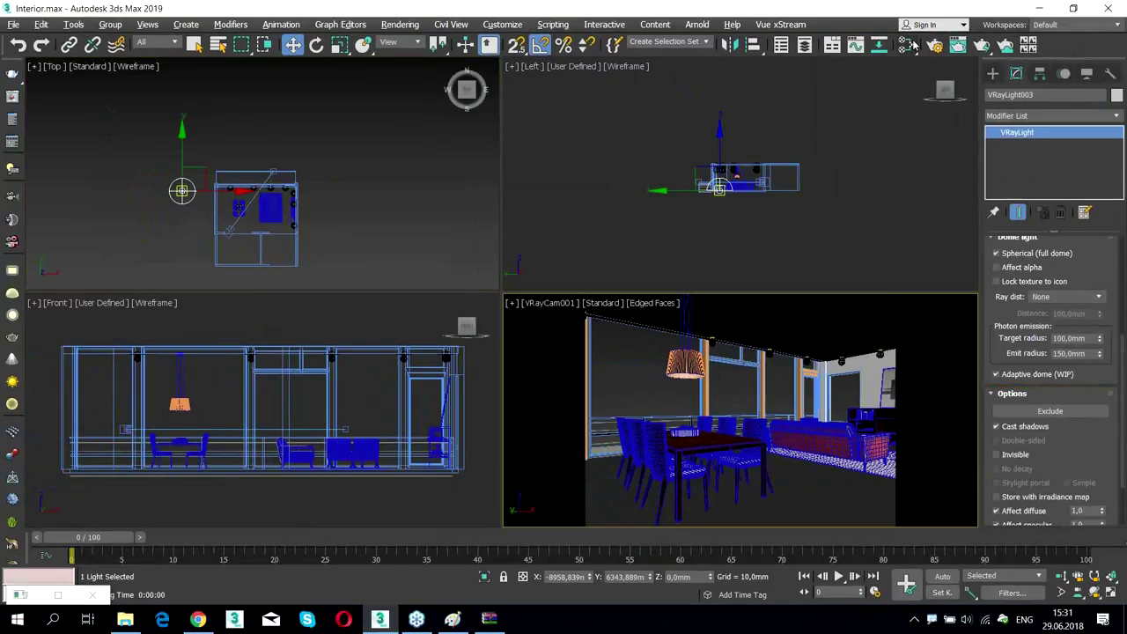
Create a VRayHDRI map in an empty area of the Slate Material Editor view
left_click(909, 45)
middle_click_drag(330, 149, 219, 221)
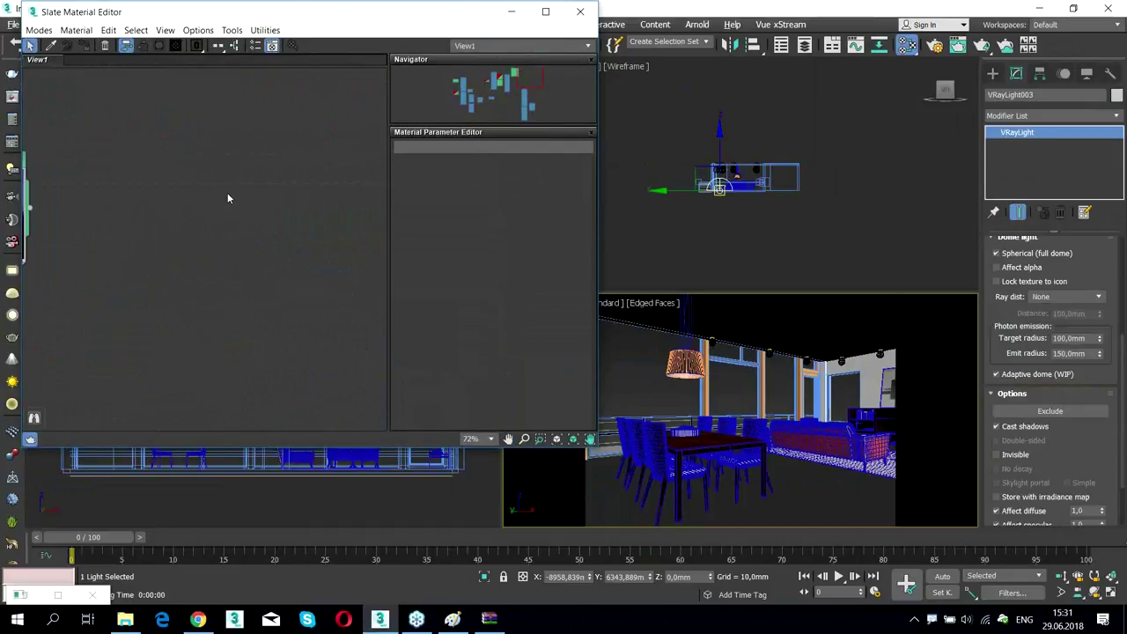
right_click(204, 178)
mouse_move(284, 200)
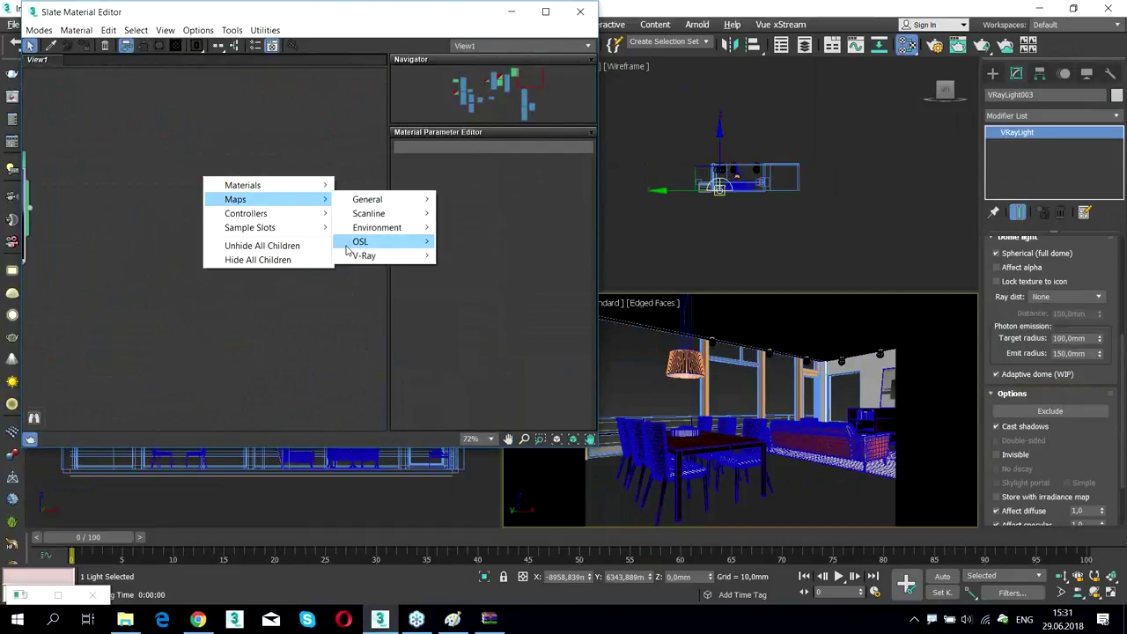
mouse_move(392, 255)
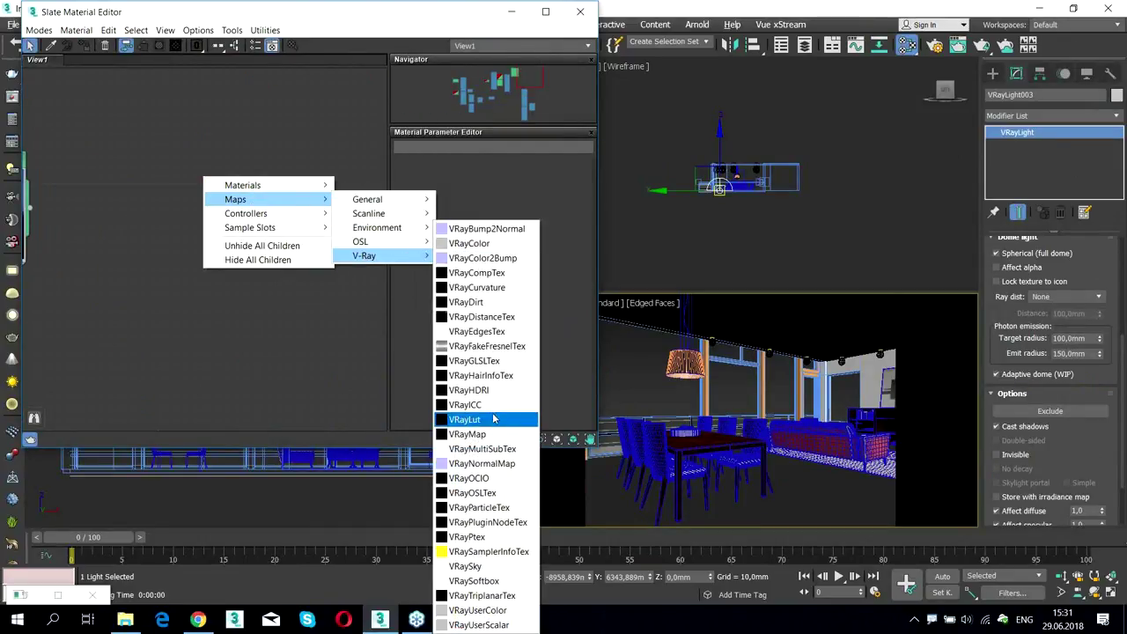
left_click(472, 390)
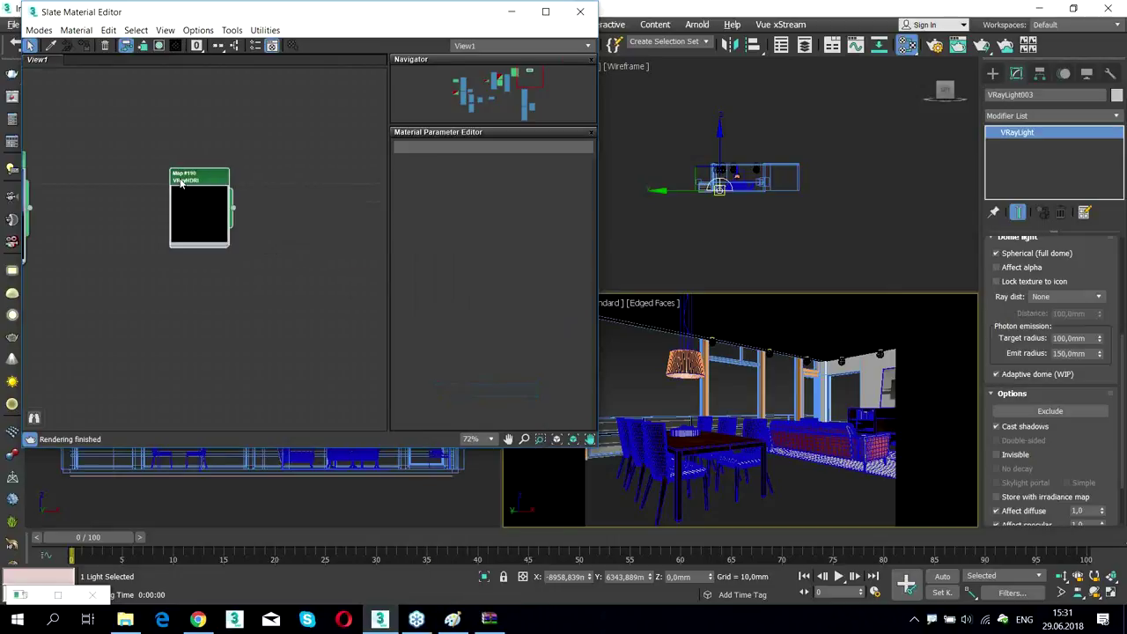
Browse for the VRayHDRI map's bitmap in the recent HDR Images for IBL folder and widen the file dialog
double_click(201, 207)
left_click(571, 179)
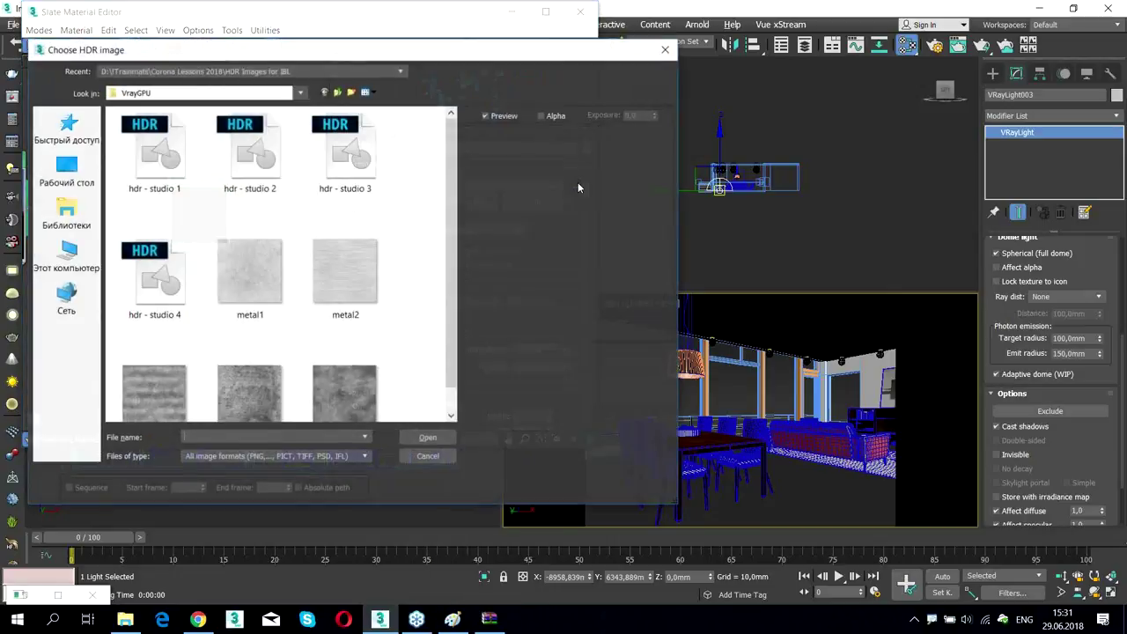
left_click(256, 71)
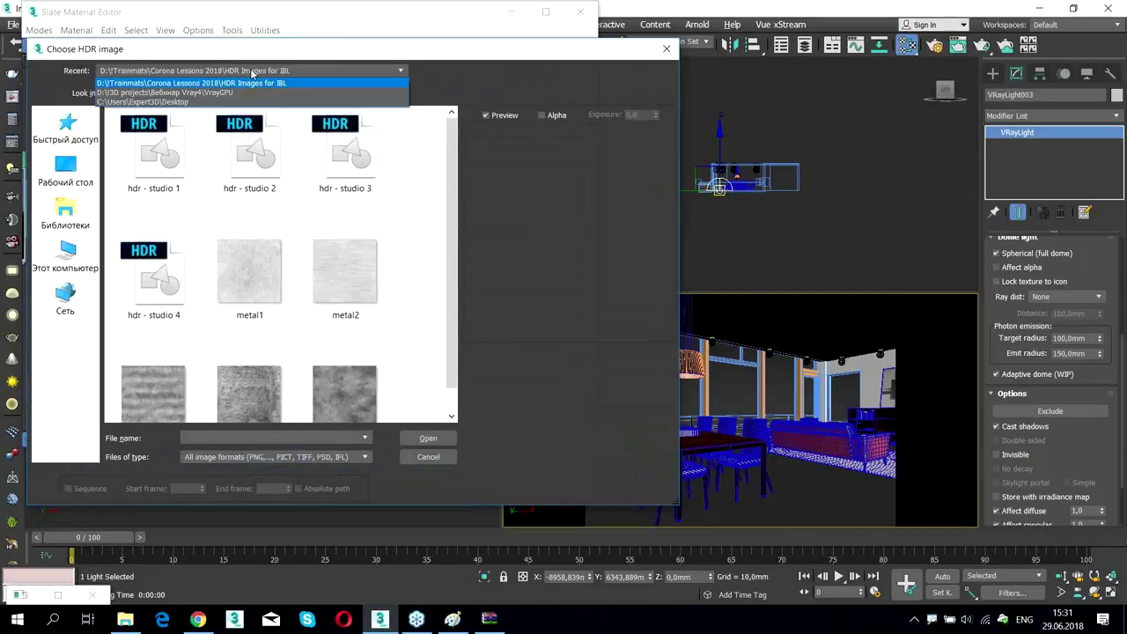
left_click(252, 83)
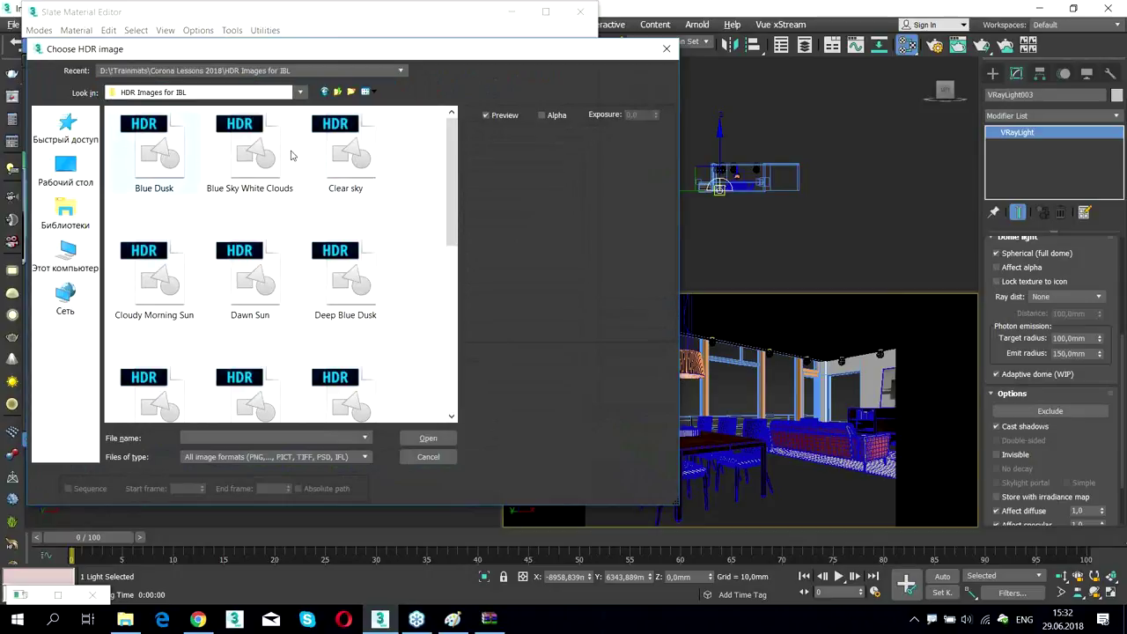
mouse_move(679, 195)
left_mouse_down()
mouse_move(807, 200)
mouse_move(777, 234)
left_mouse_up()
Preview several sky images, including Blue Dusk, Parking, Sun and lite clouds and Sunset, and load Pink Sky Dusk as the map's bitmap
left_click_drag(757, 299, 182, 293)
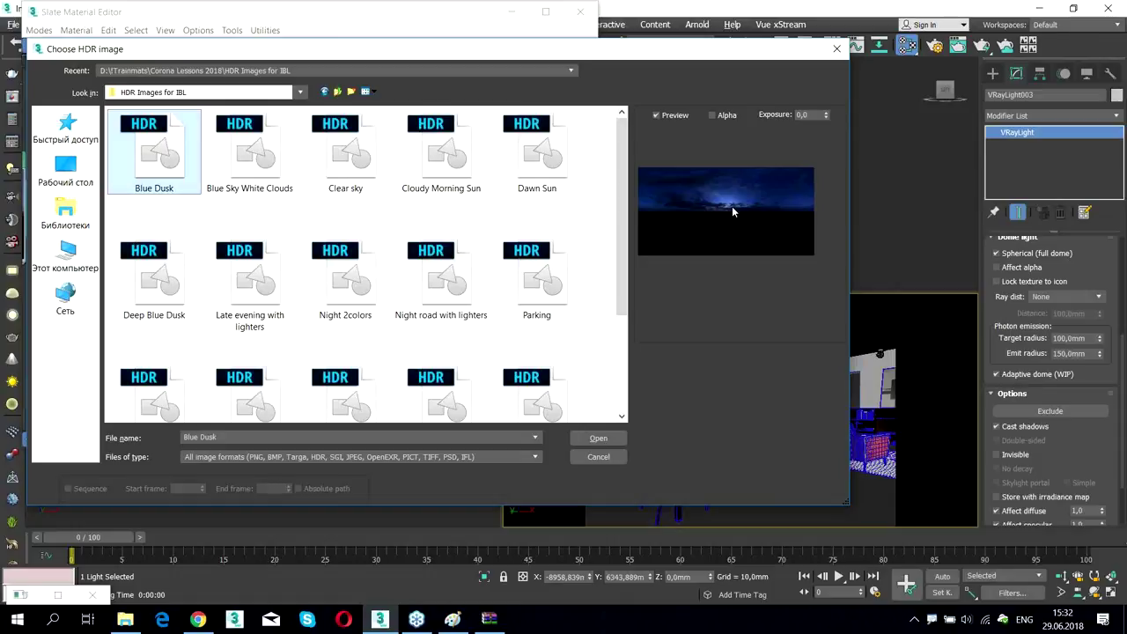
left_click(537, 278)
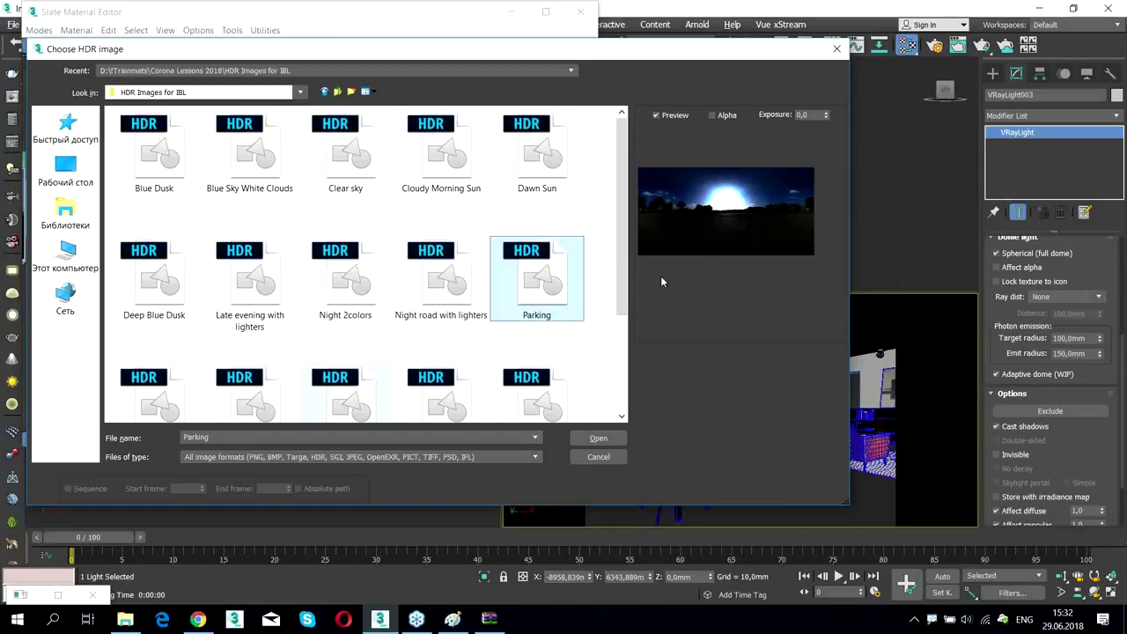
key("Down")
key("Left")
key("Left")
scroll(420, 302, "down", 1)
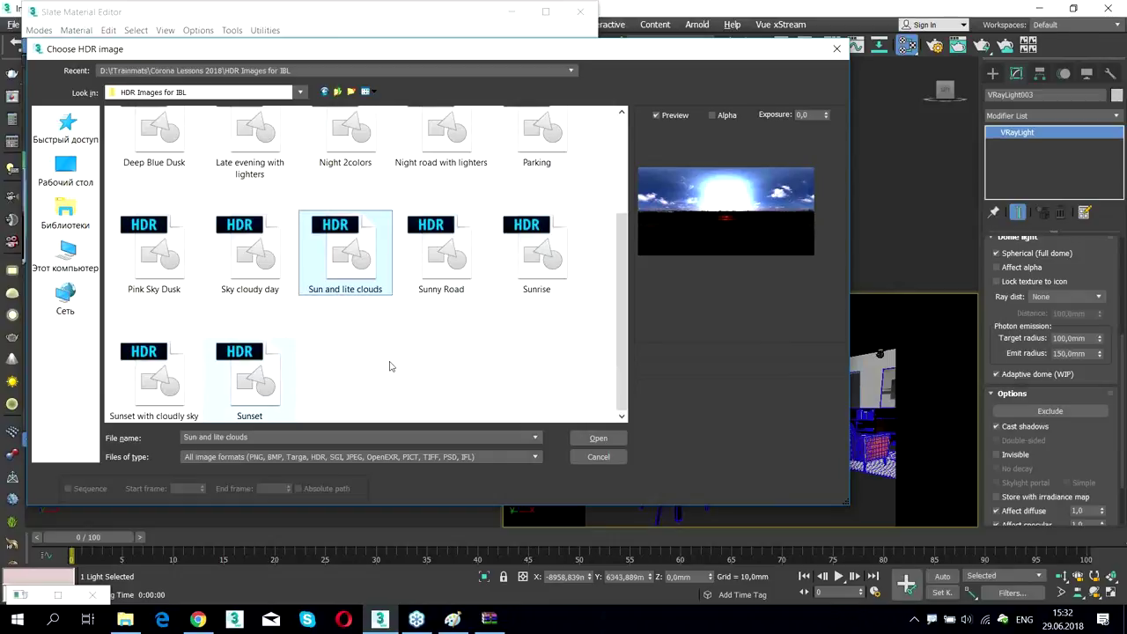
key("Down")
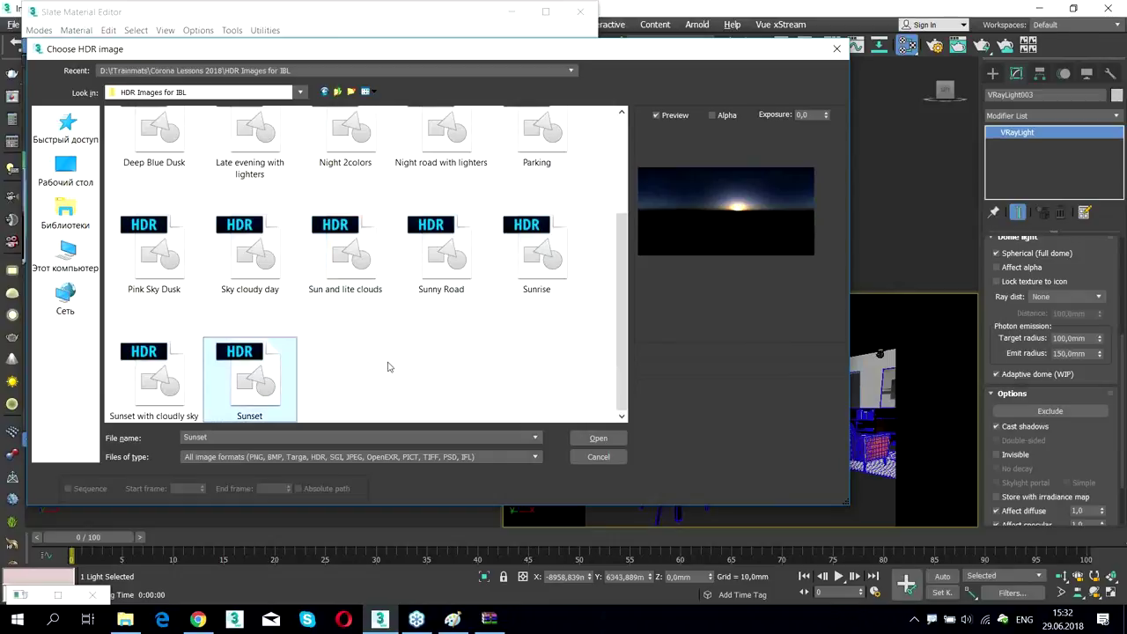
left_click(242, 273)
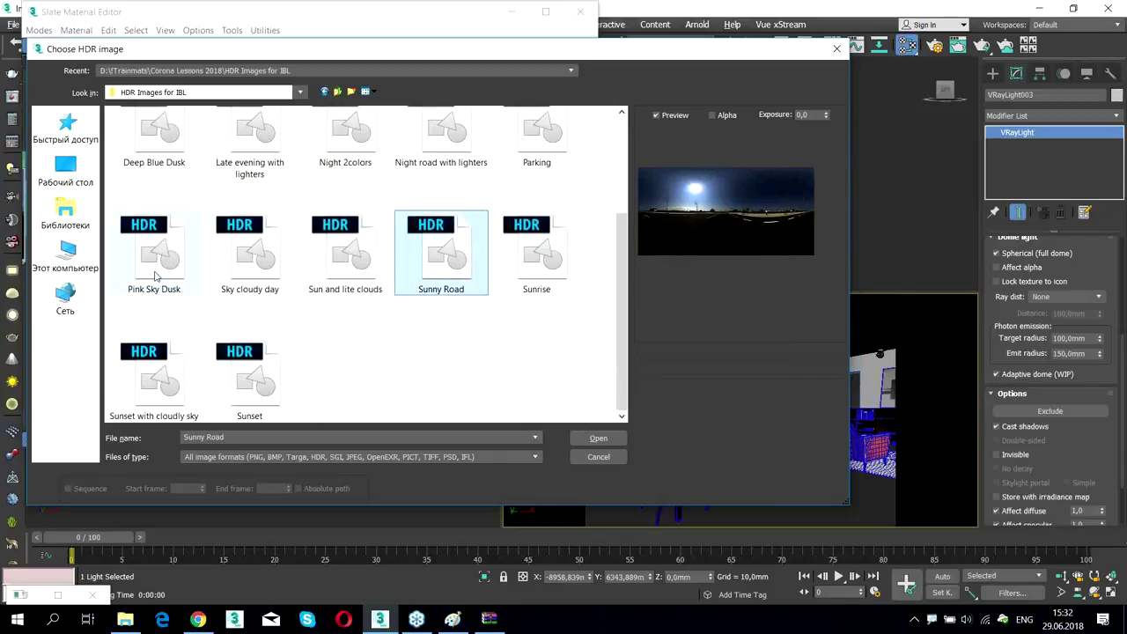
left_click(148, 294)
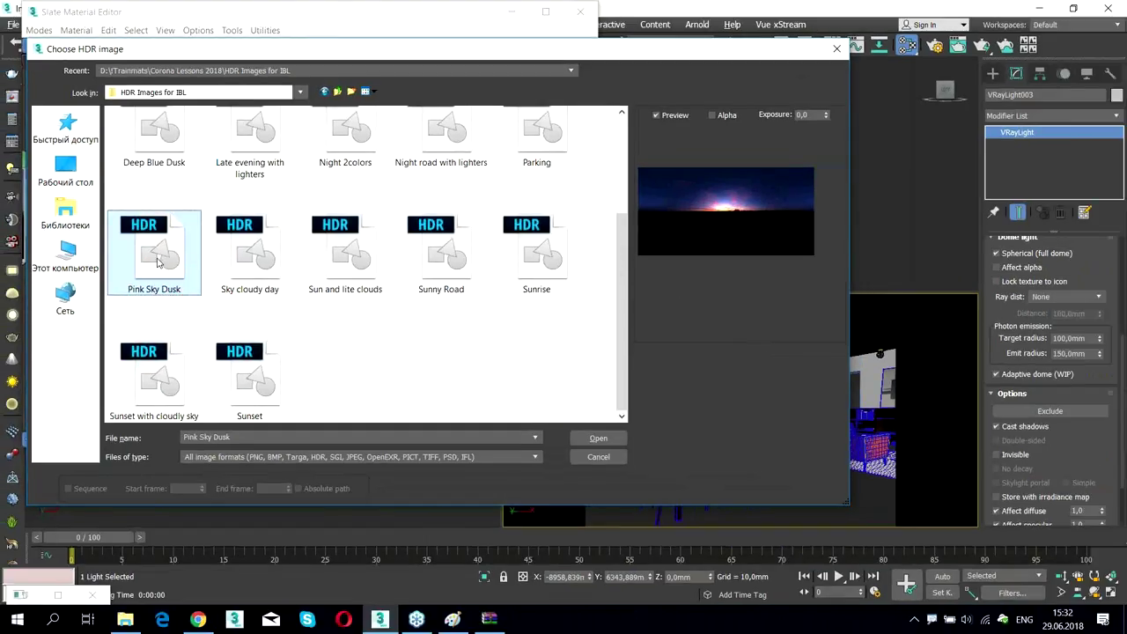
double_click(159, 260)
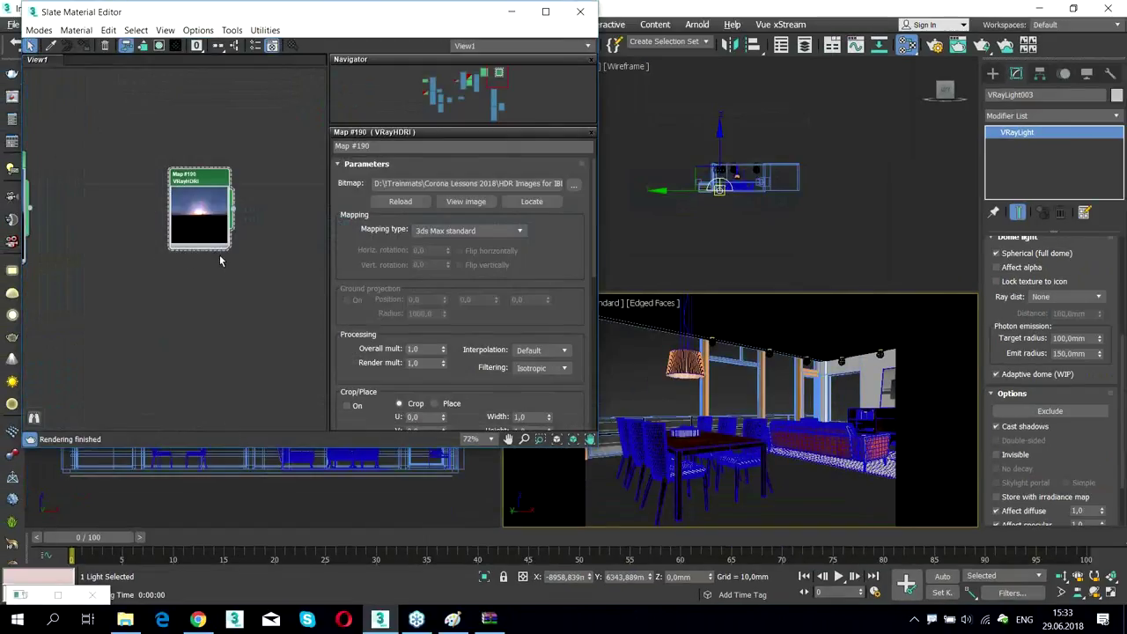
Enlarge the HDRI node's preview and set the map's mapping type to Spherical
left_click_drag(236, 256, 310, 328)
left_click(467, 231)
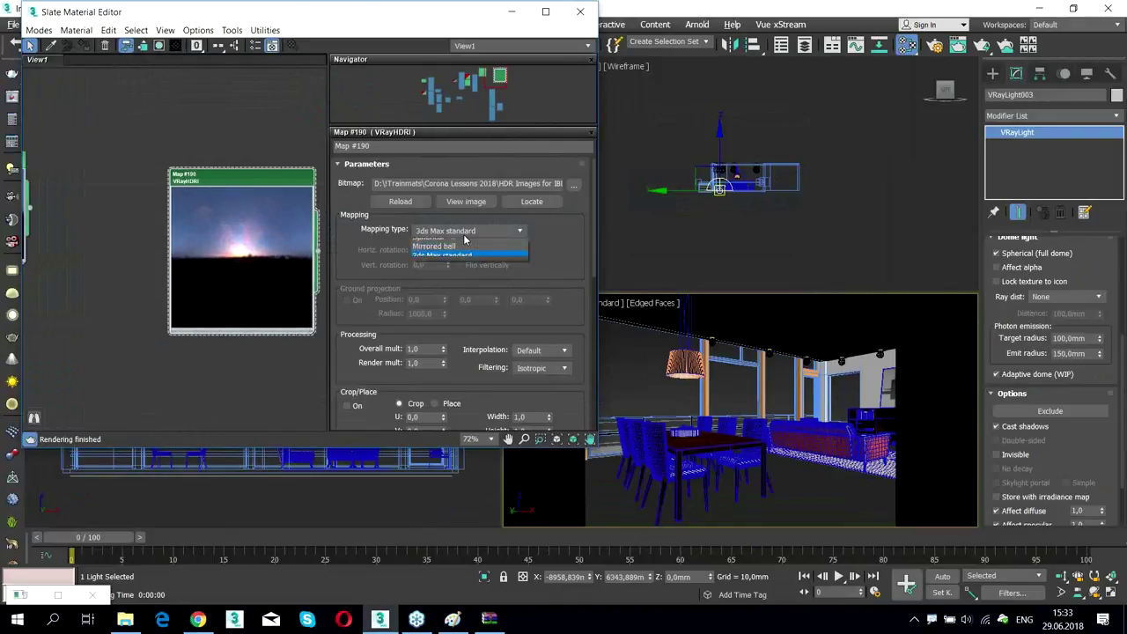
left_click(461, 263)
left_click_drag(398, 19, 507, 55)
left_click_drag(363, 210, 323, 186)
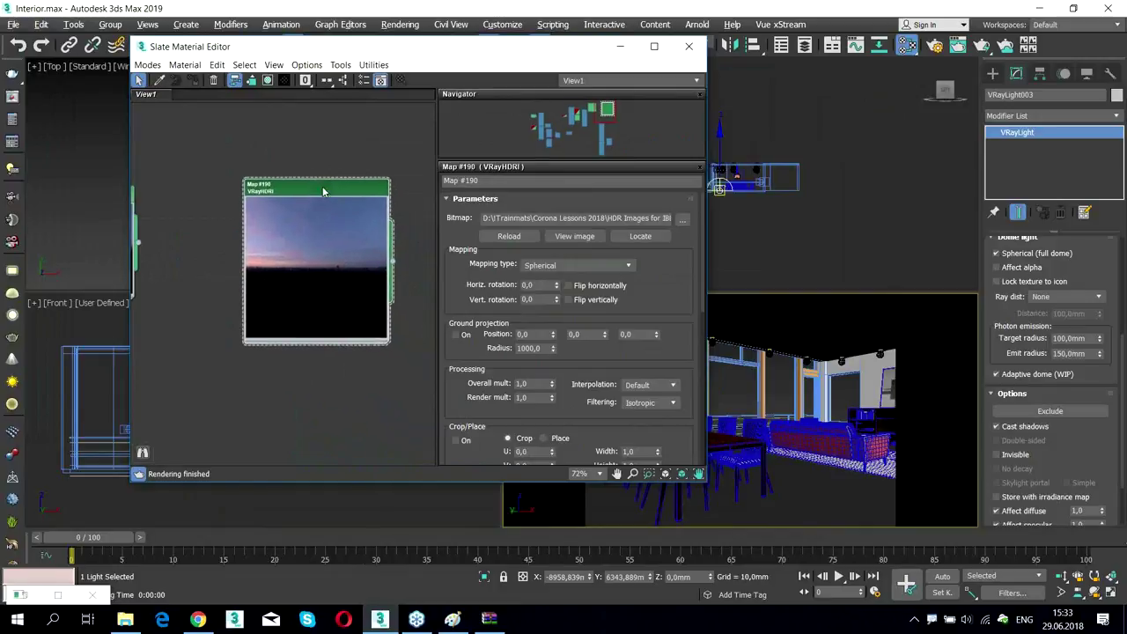
Assign the HDRI map as an instance to the dome light's texture at resolution 2048, and move the material editor clear of the camera view
scroll(1002, 331, "up", 5)
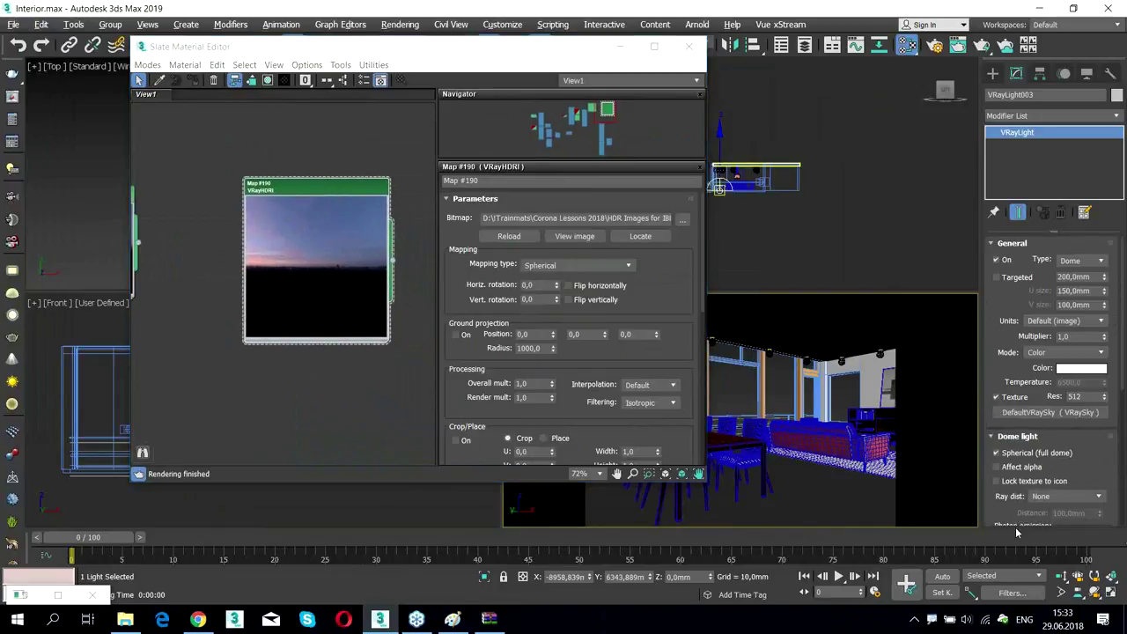
left_click_drag(393, 261, 1013, 421)
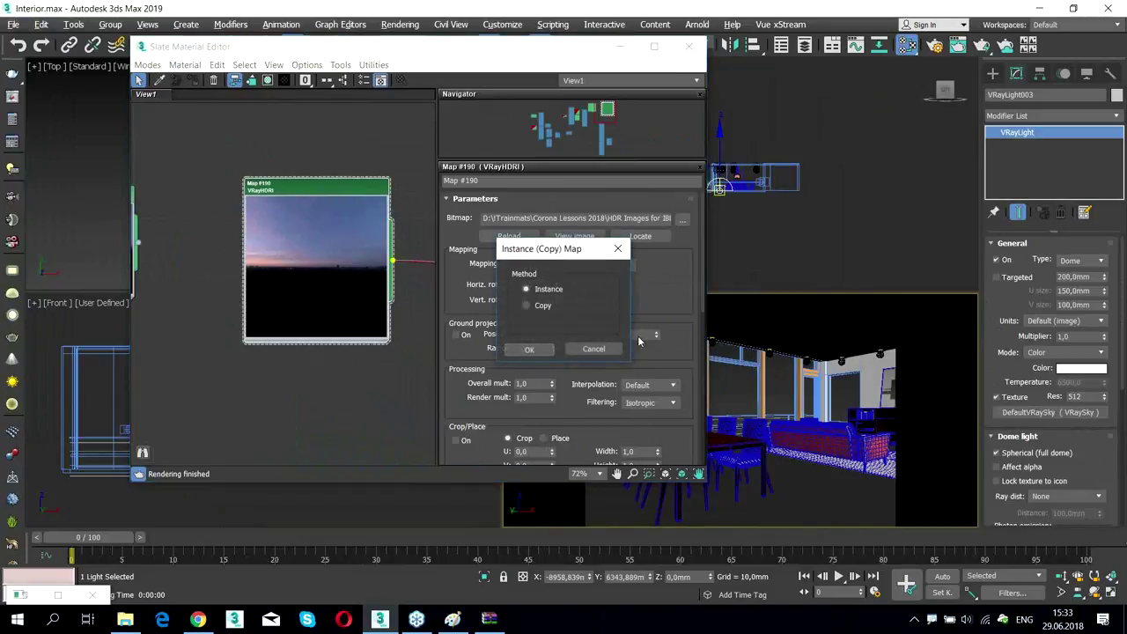
left_click(531, 351)
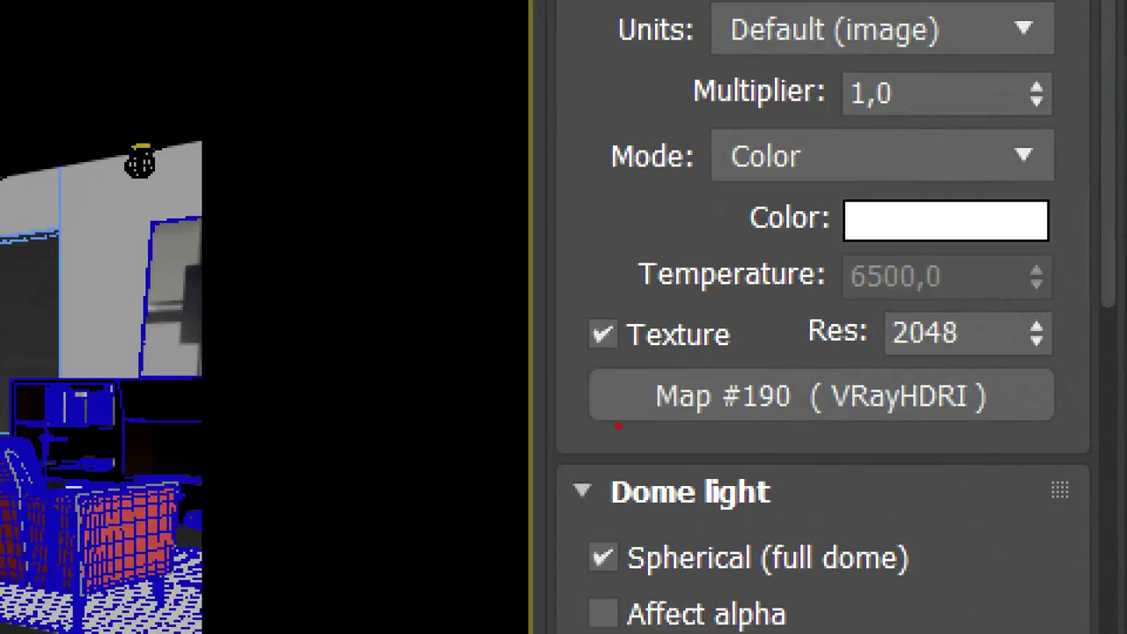
left_click_drag(619, 426, 1068, 453)
left_click_drag(872, 354, 1075, 374)
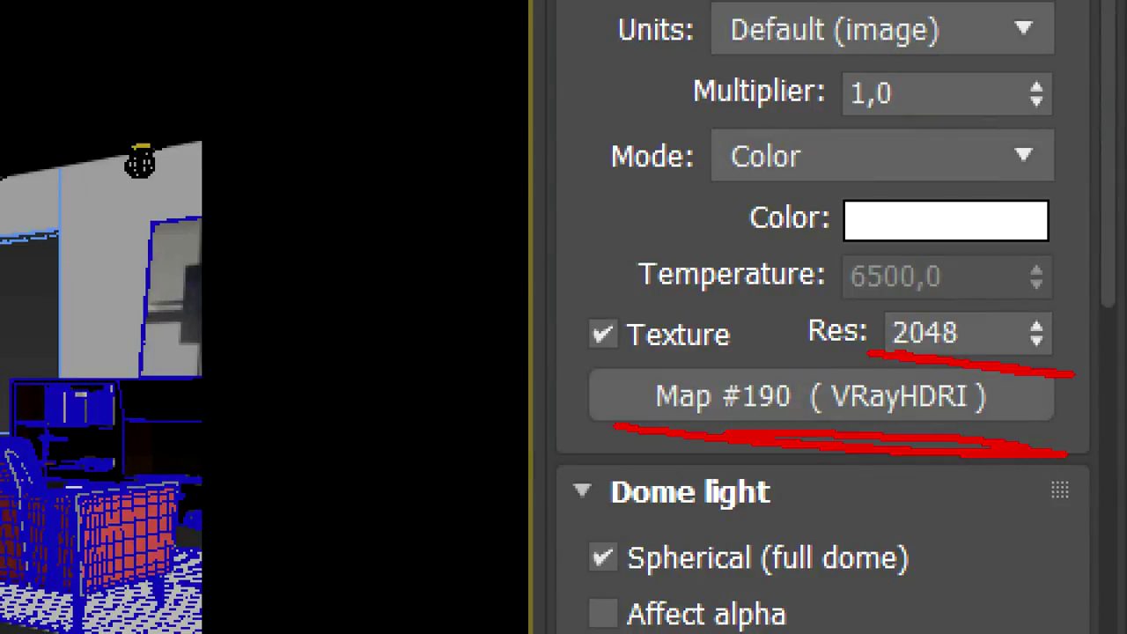
key("Escape")
key("m")
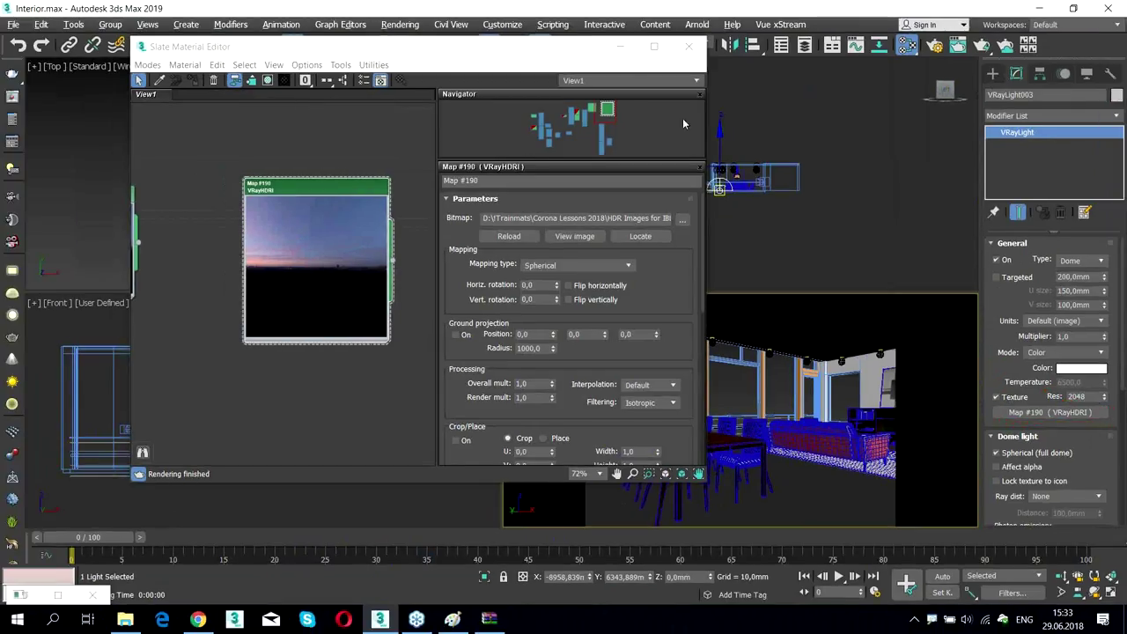
left_click_drag(569, 52, 408, 108)
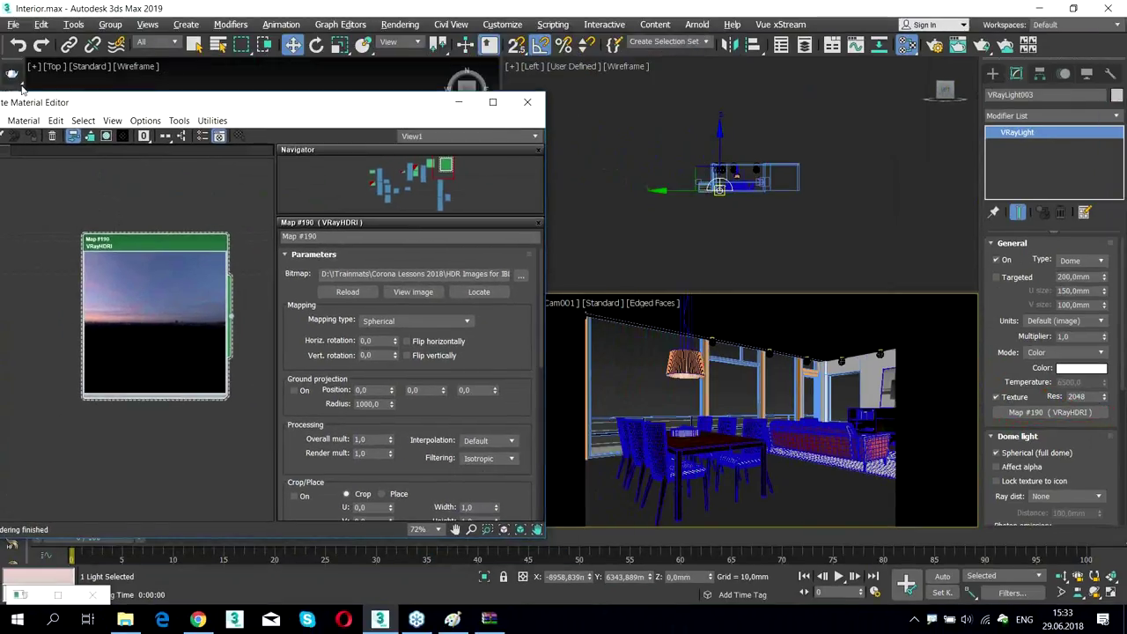
Arrange the material editor and the frame buffer side by side and set the HDRI map's horizontal rotation to 90
left_click_drag(37, 104, 87, 133)
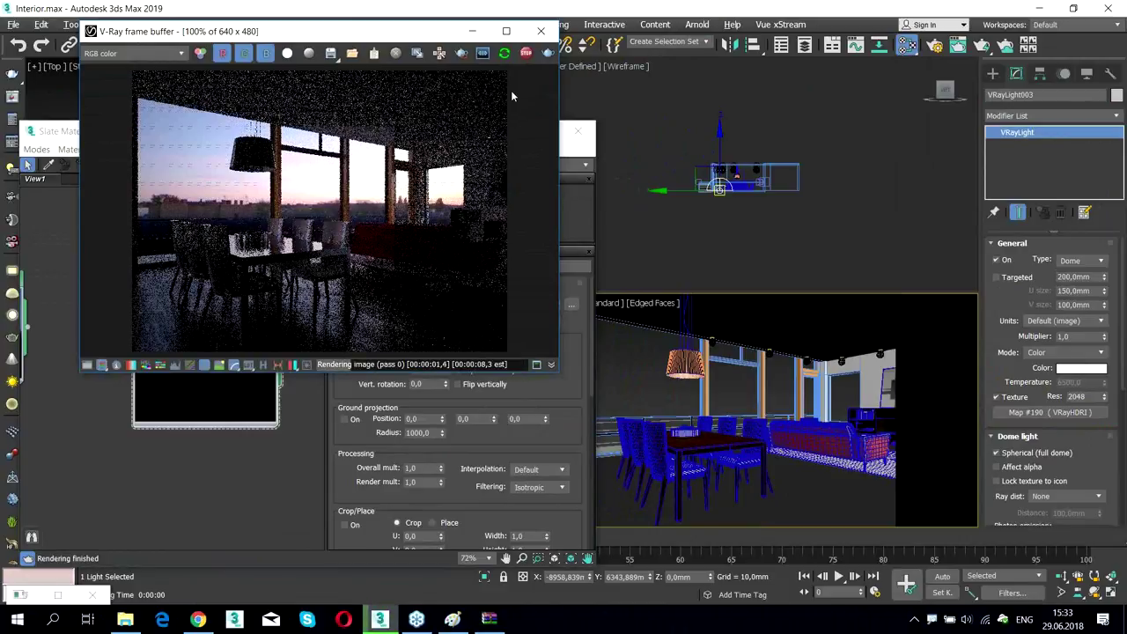
left_click_drag(375, 35, 872, 49)
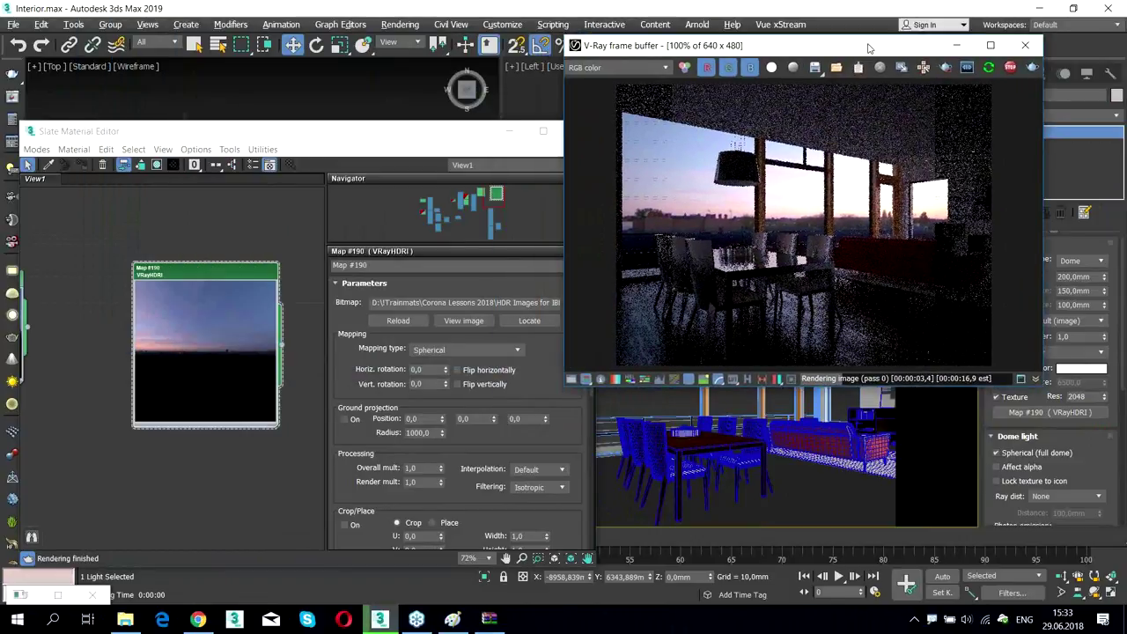
left_click_drag(403, 134, 348, 96)
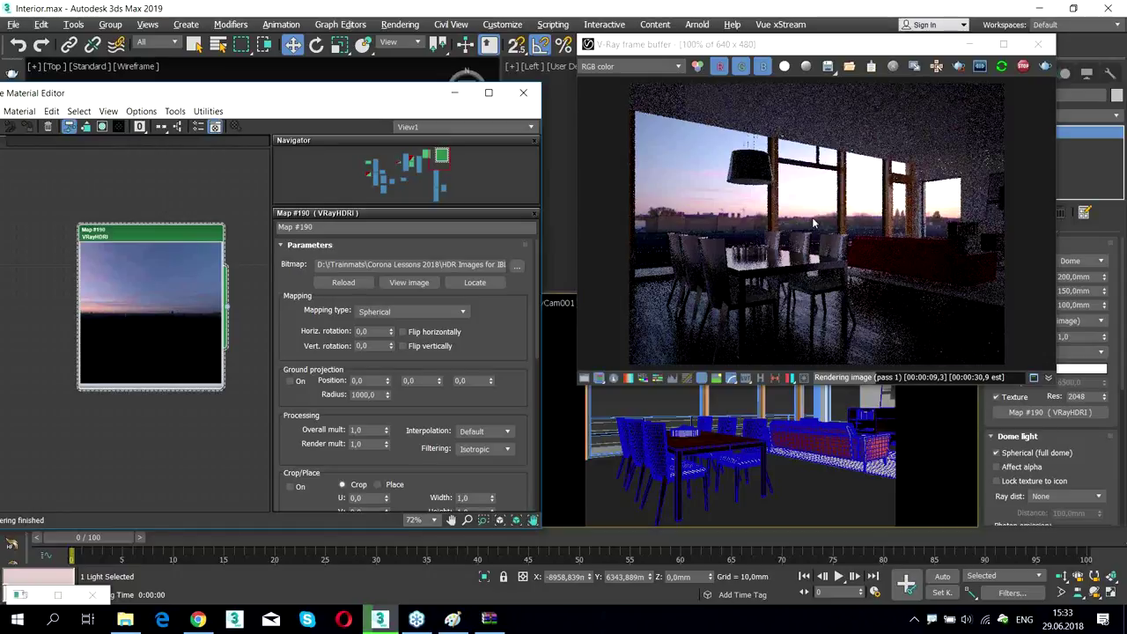
left_click(377, 331)
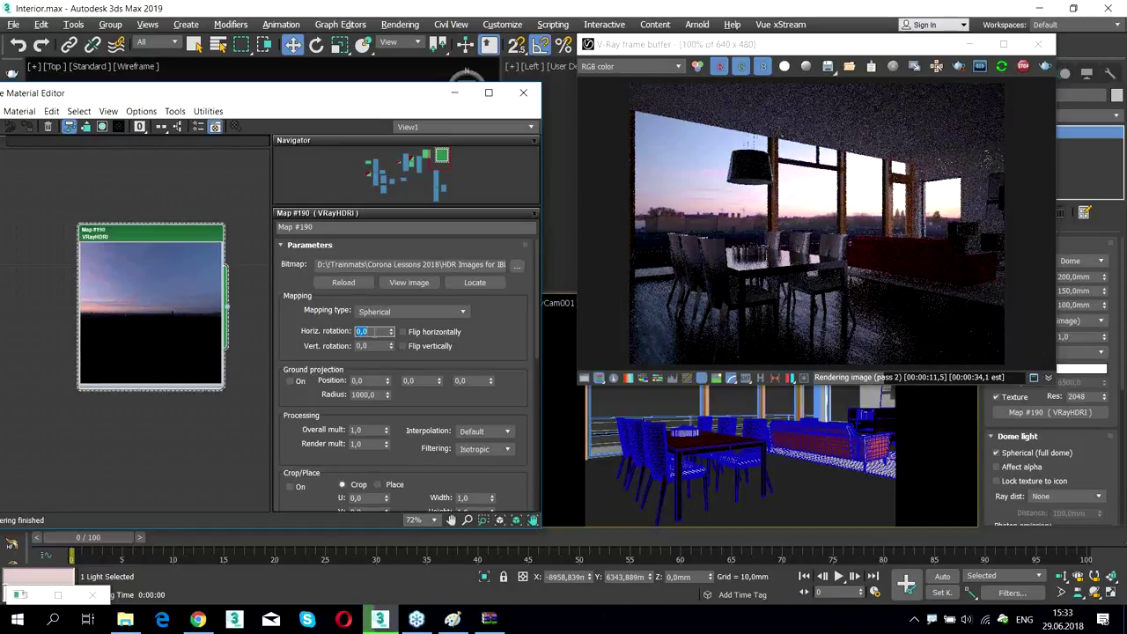
type("90")
key("Return")
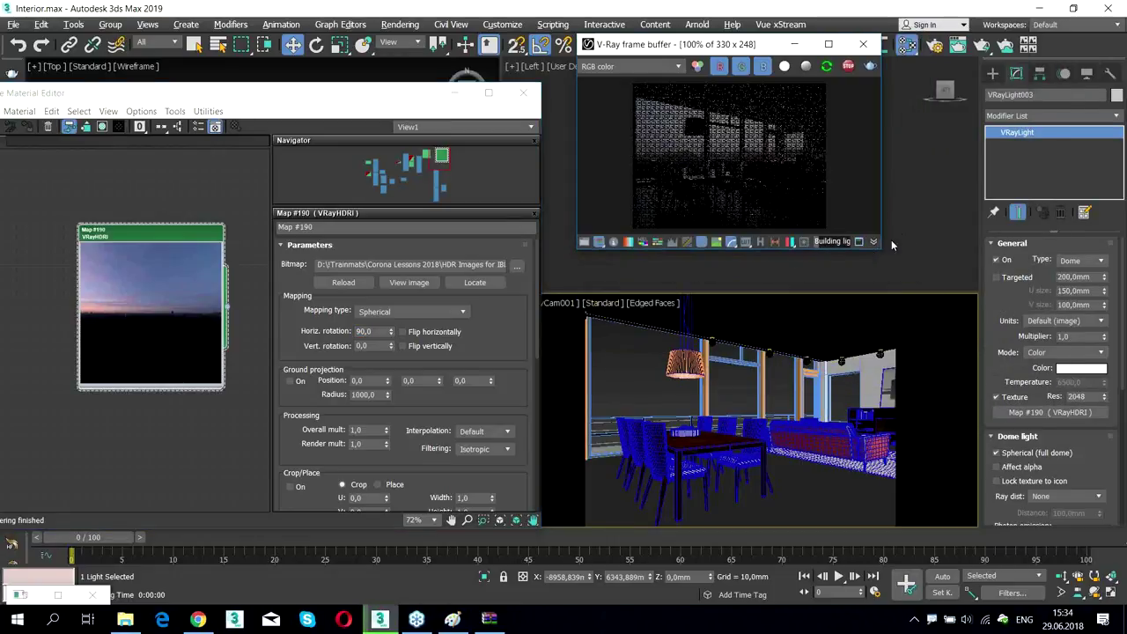
Resize the frame buffer to 449 x 337 and set the HDRI map's horizontal rotation to 270
left_click_drag(881, 251, 936, 300)
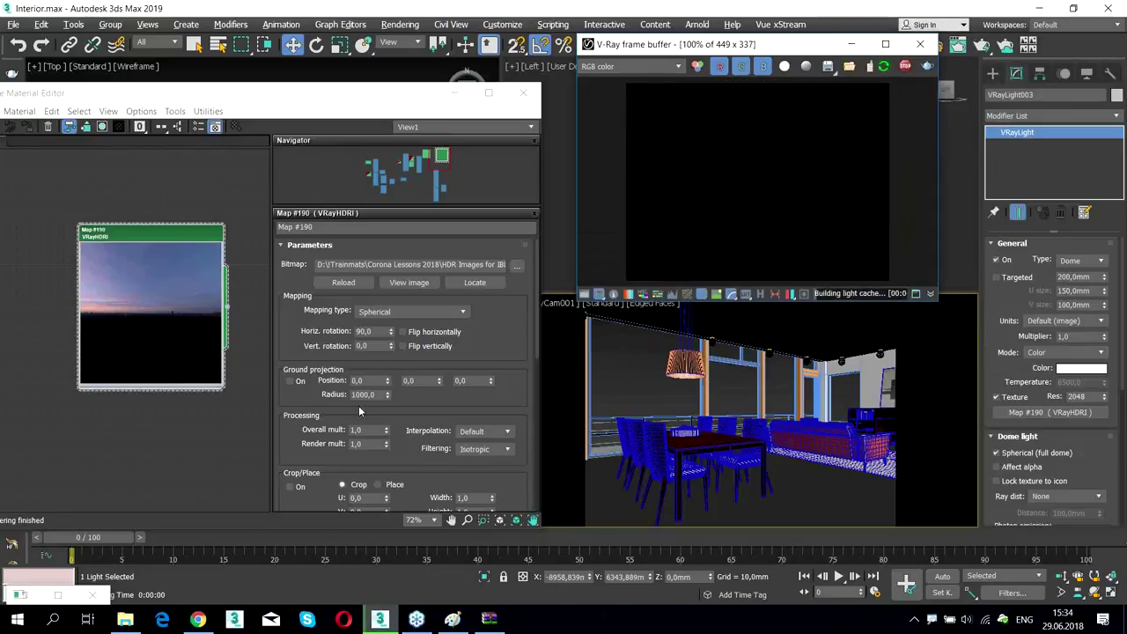
left_click(380, 332)
type("270")
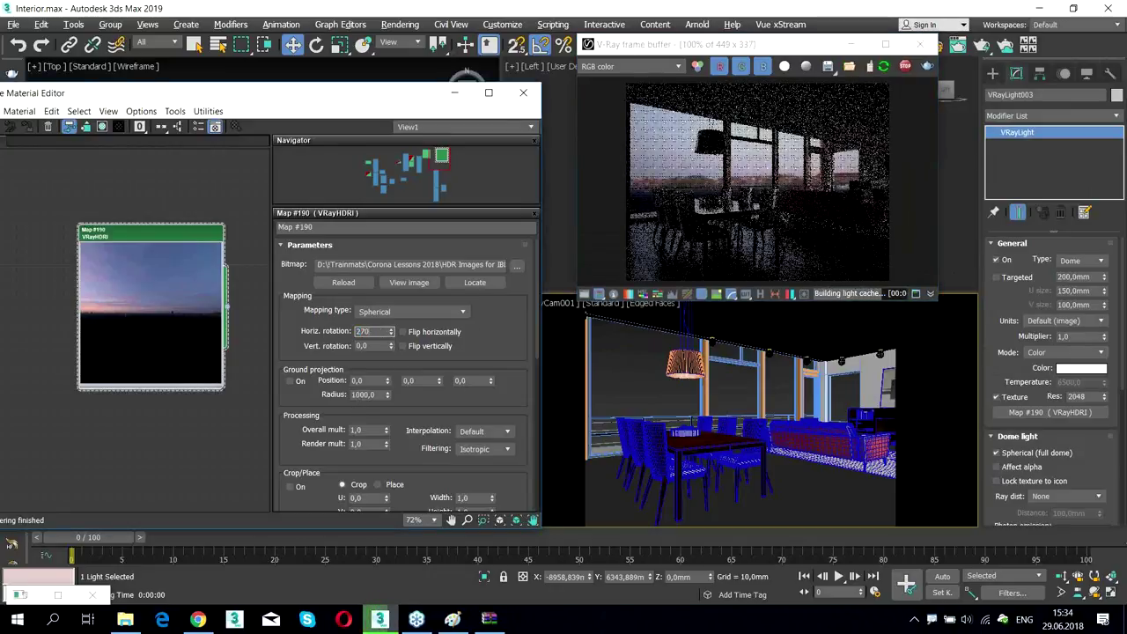
key("Return")
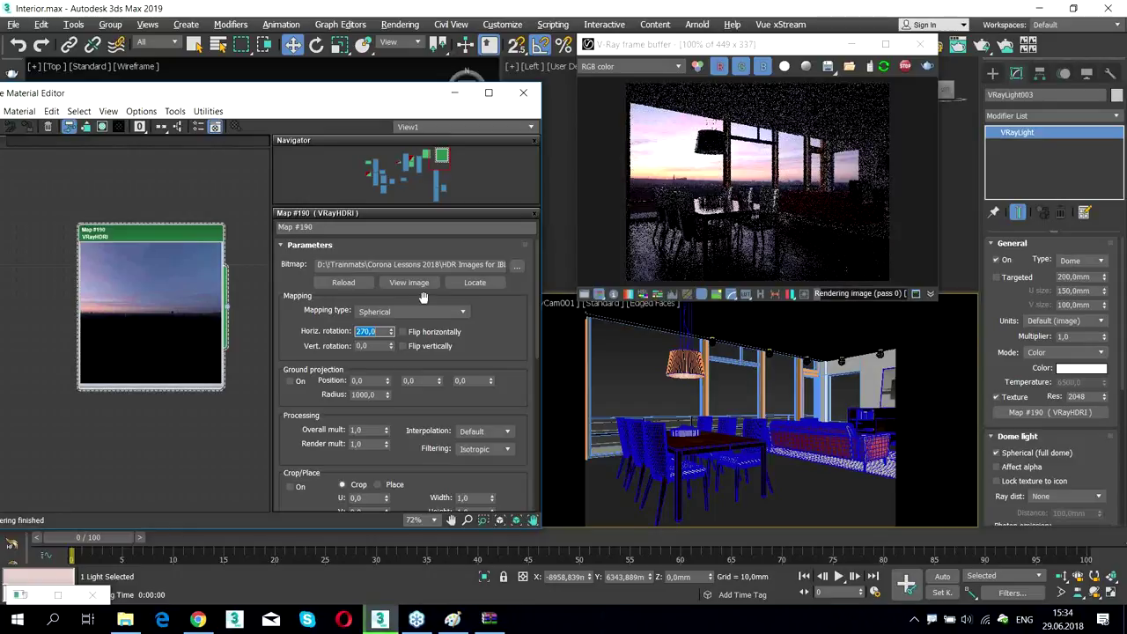
Preview the Dawn Sun sky and load Night 2colors as the HDRI map's bitmap
left_click(518, 266)
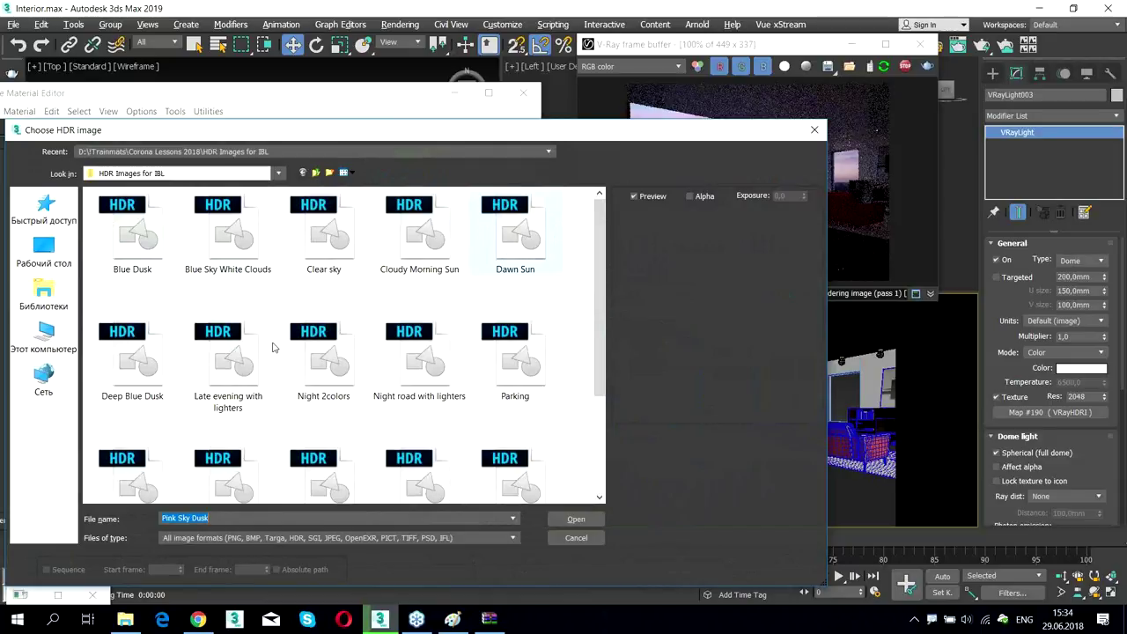
key("shift+Tab")
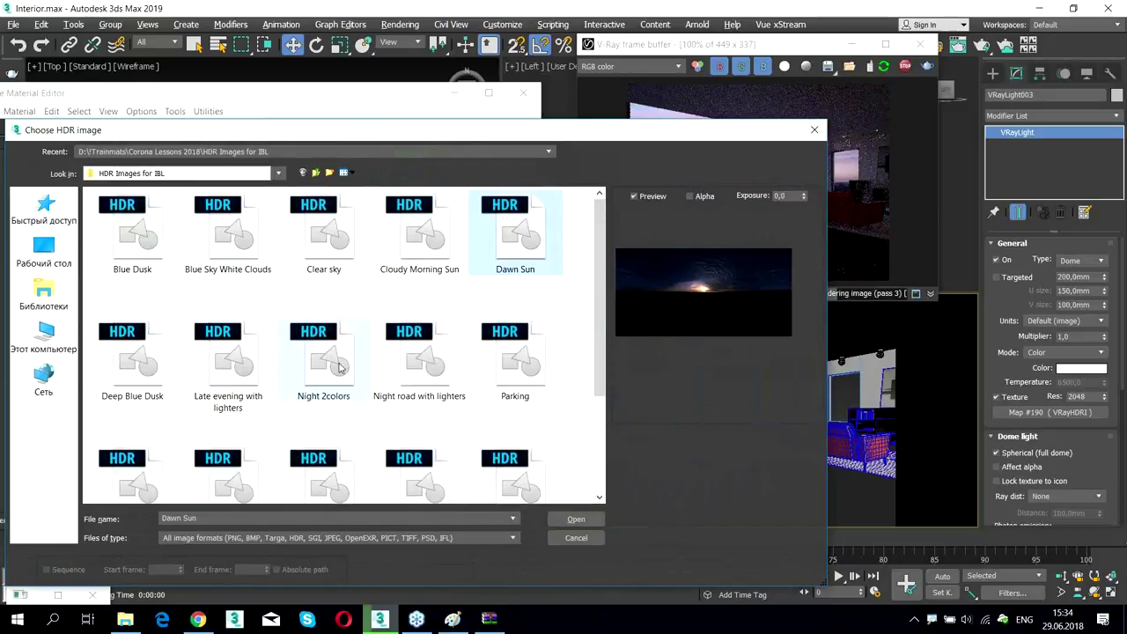
left_click(323, 376)
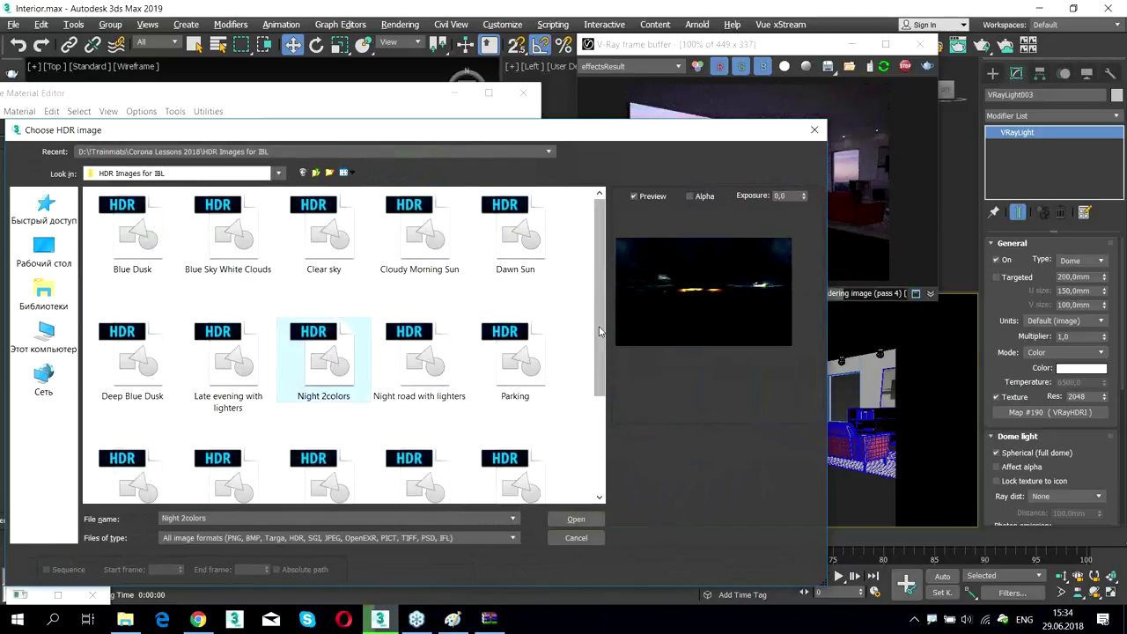
double_click(343, 375)
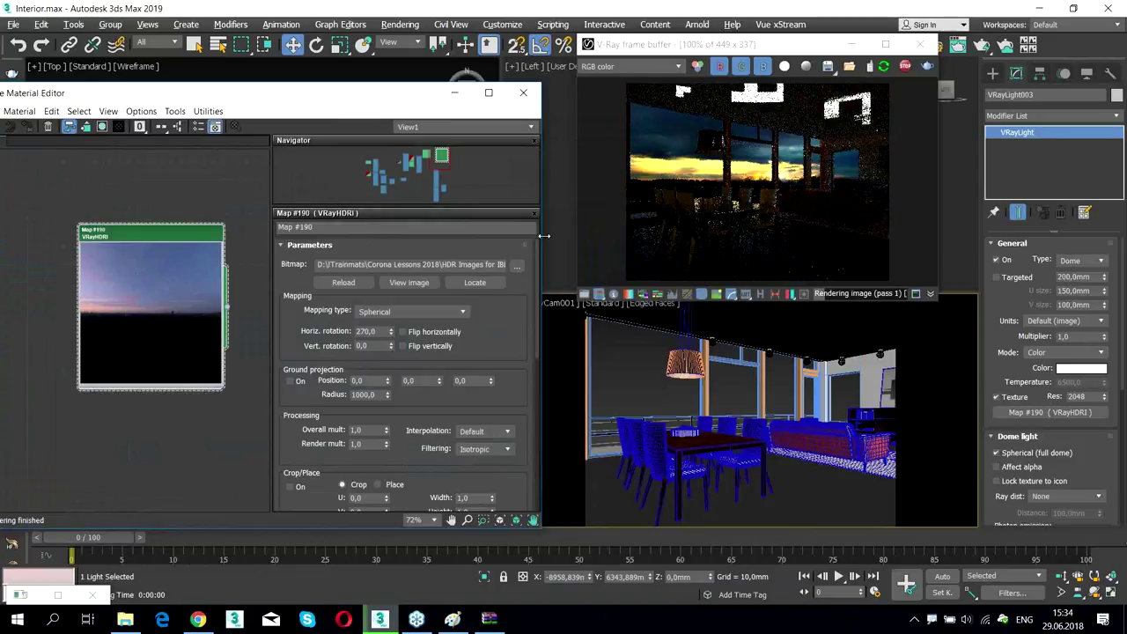
Set the horizontal rotation of the Night 2colors map to 90
double_click(366, 331)
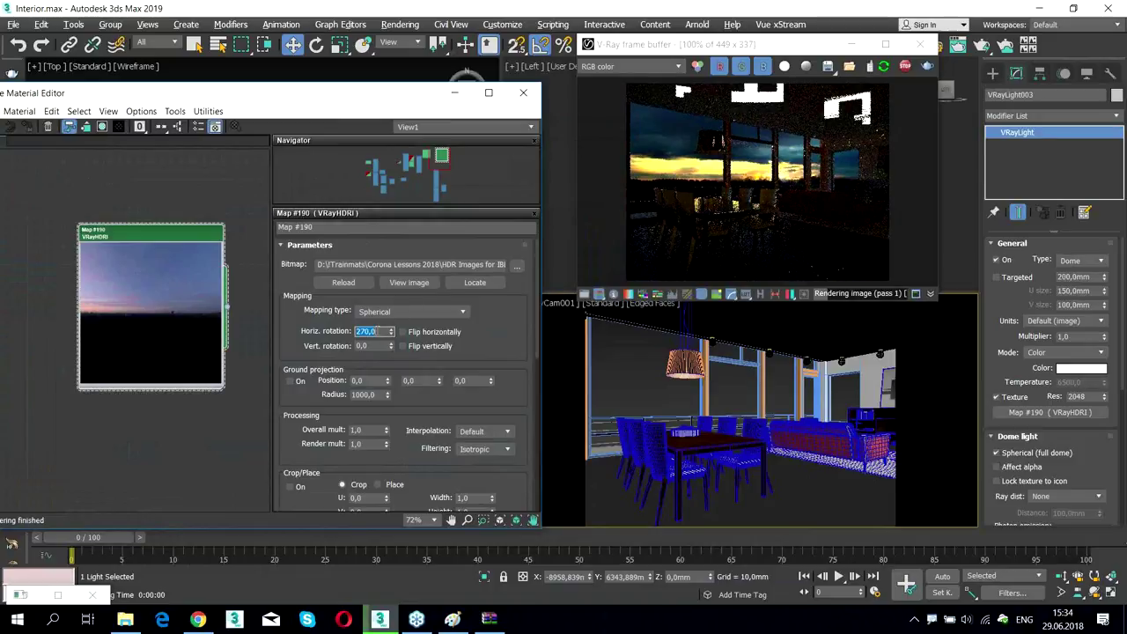
type("90")
key("Return")
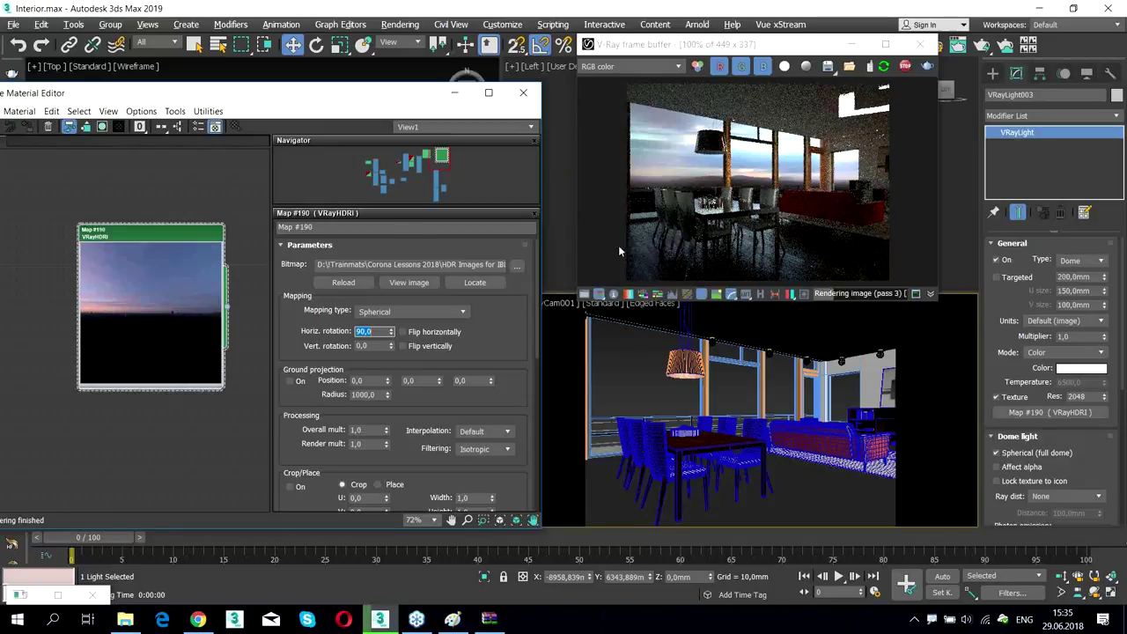
Bring the whole frame buffer into view and lower its exposure correction to -3.06
left_click(658, 205)
left_click_drag(748, 44, 524, 46)
left_click_drag(825, 120, 758, 123)
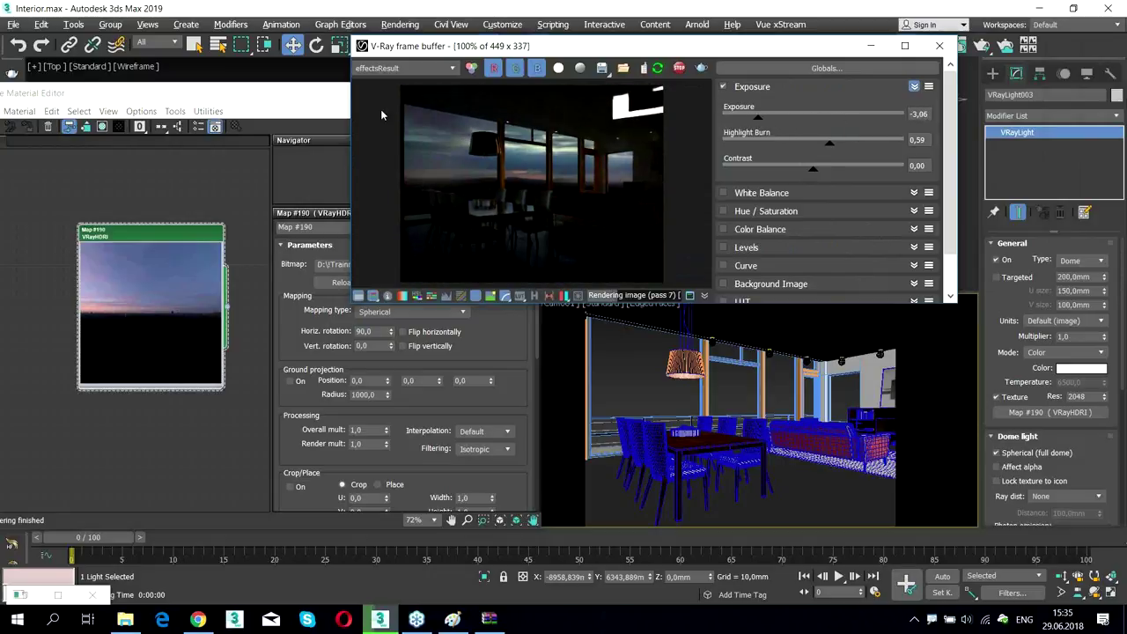
Preview the Deep Blue Dusk and Sky cloudy day images and load Pink Sky Dusk as the HDRI map's bitmap
left_click_drag(253, 99, 354, 83)
left_click(616, 249)
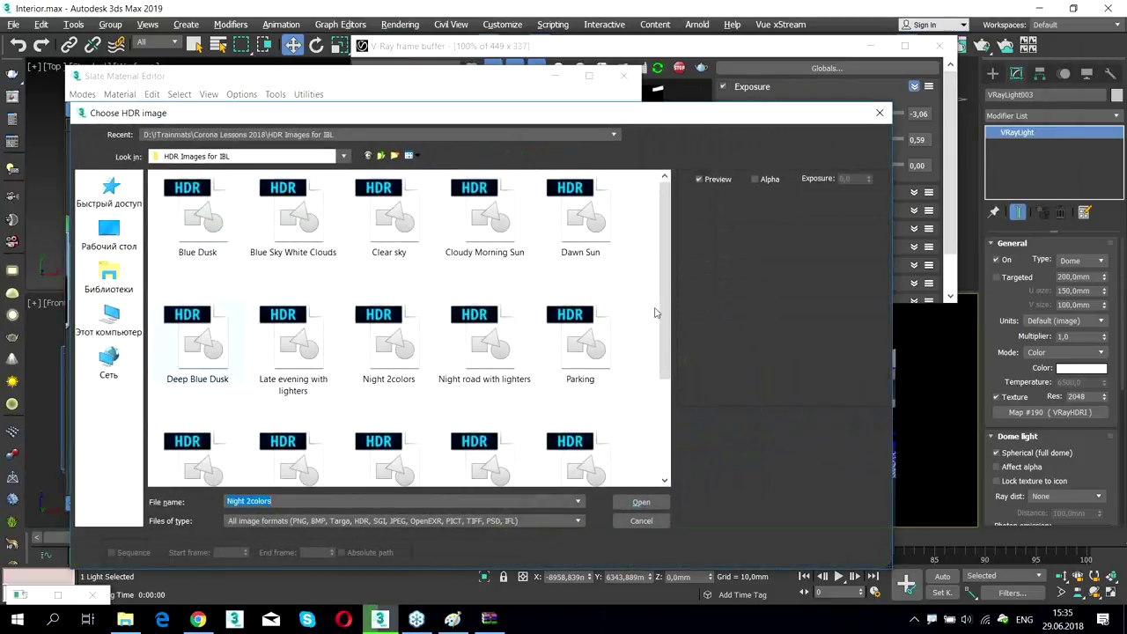
left_click(198, 344)
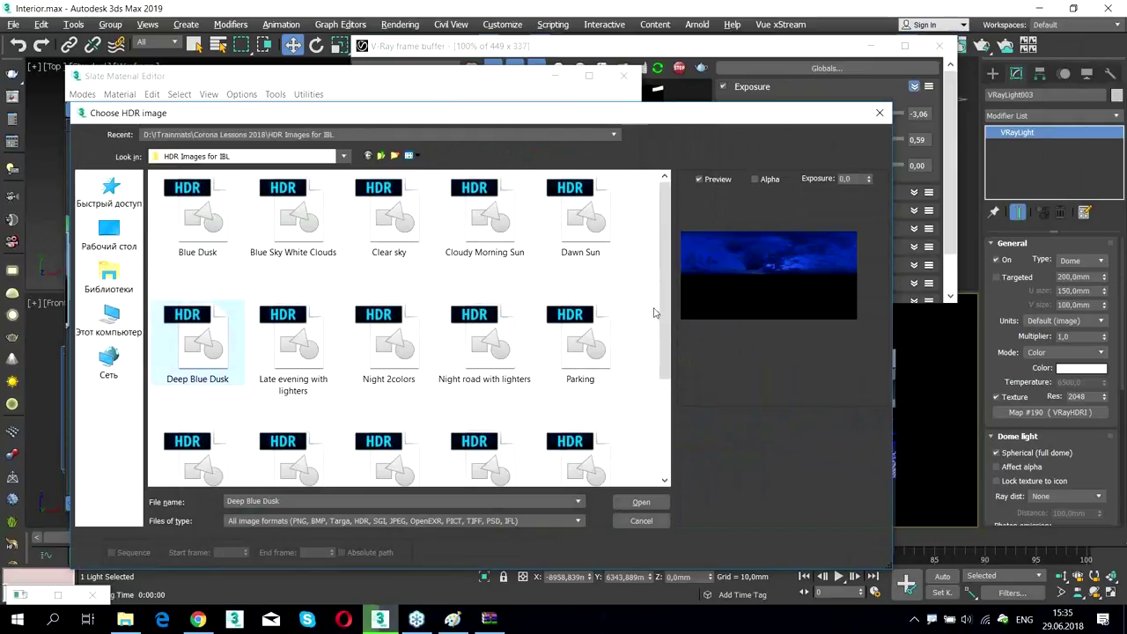
left_click_drag(672, 286, 647, 373)
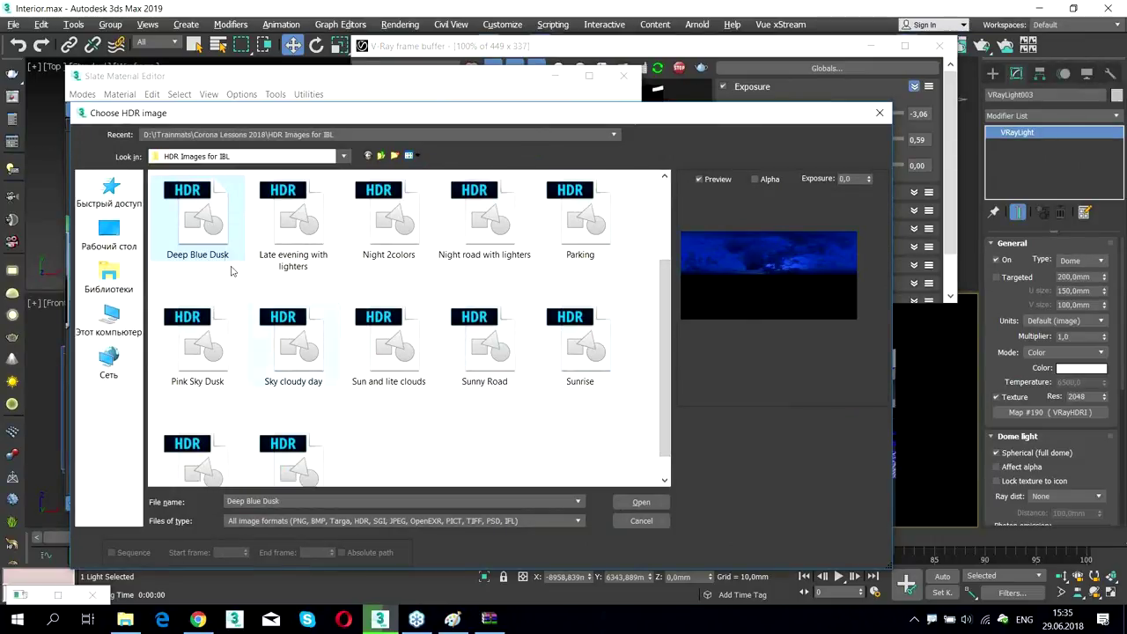
left_click(201, 344)
left_click(273, 349)
left_click(213, 347)
double_click(219, 350)
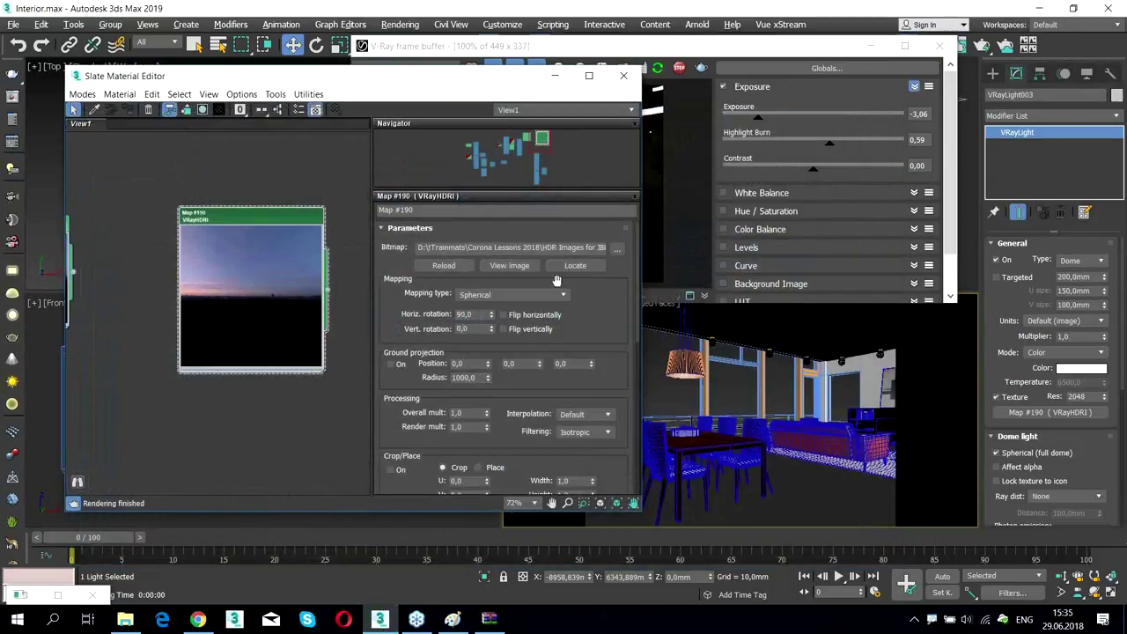
Set the Pink Sky Dusk map's horizontal rotation to 270 and raise the frame buffer's exposure to -0.02
type("270")
key("Return")
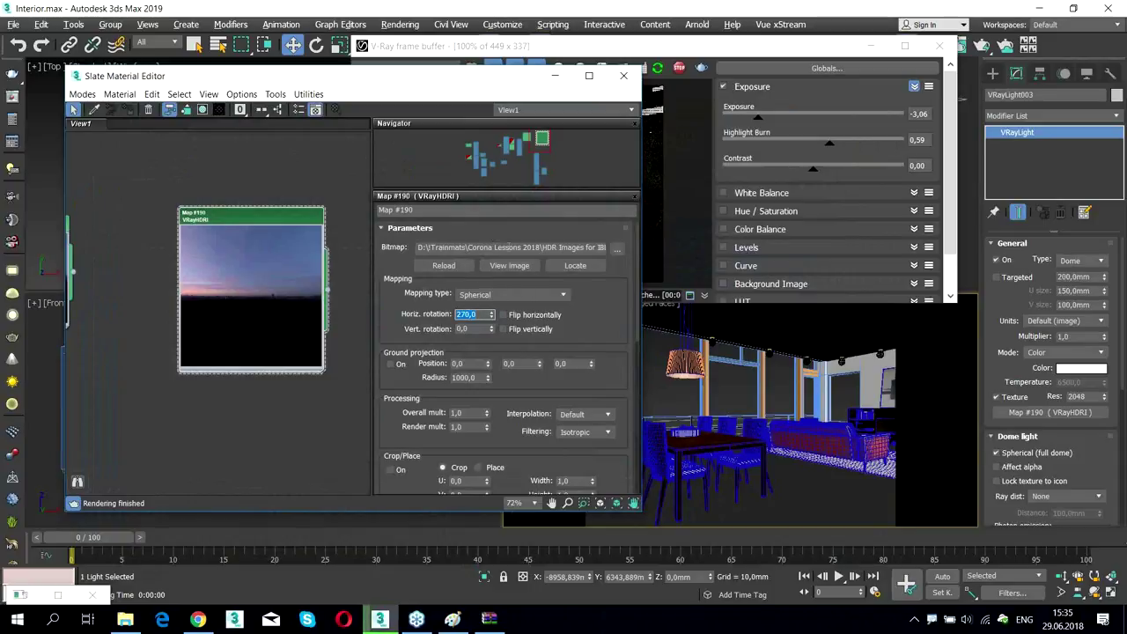
left_click(624, 75)
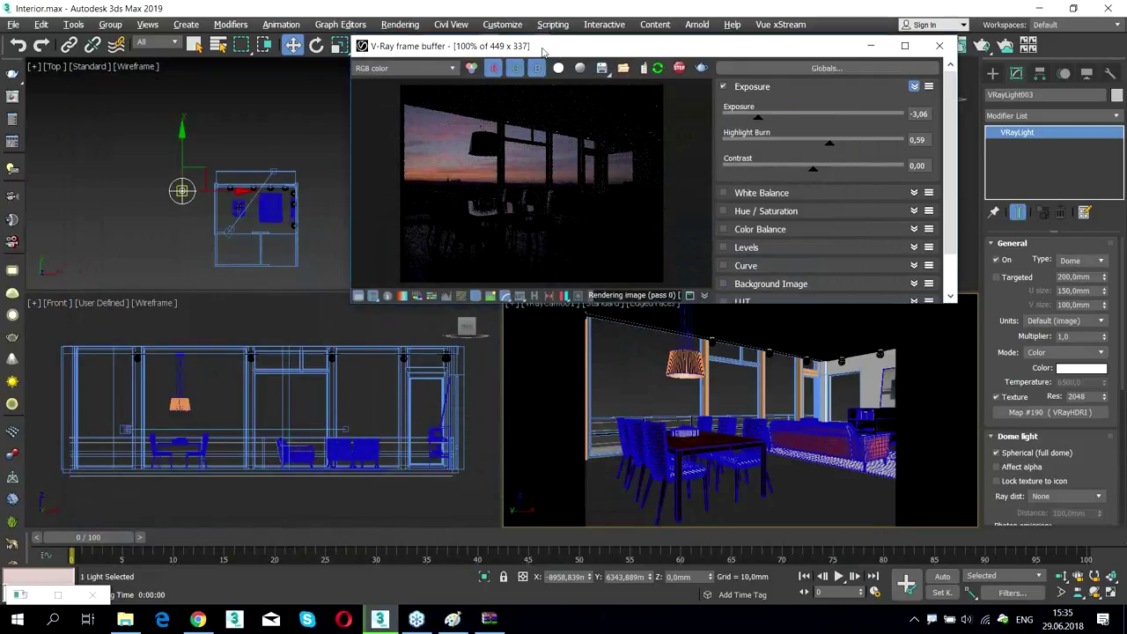
left_click_drag(711, 117, 769, 123)
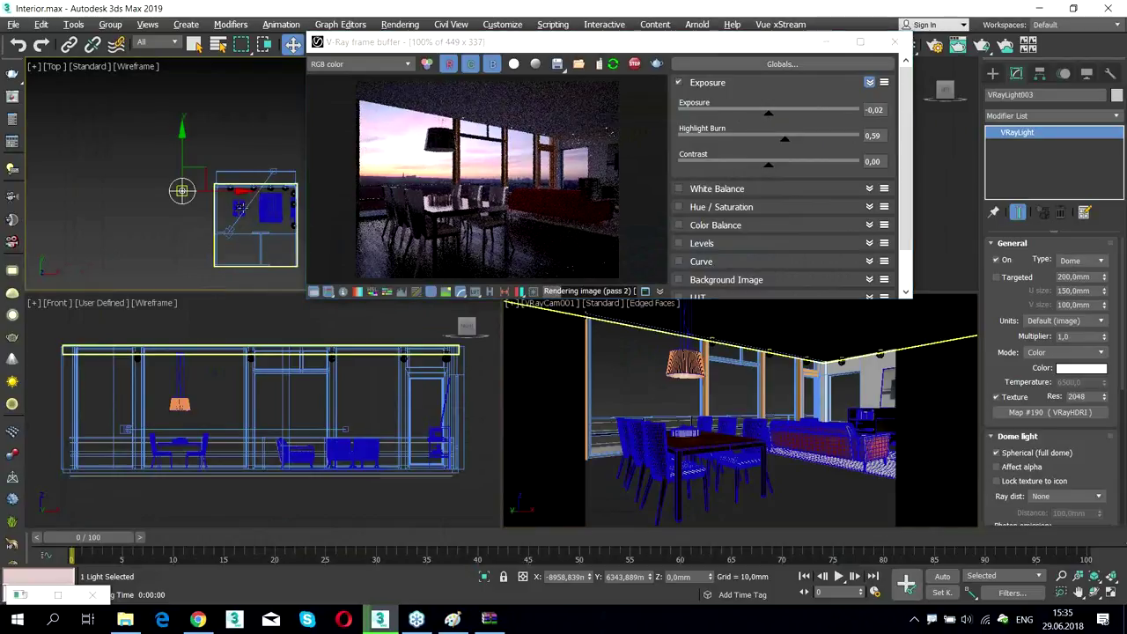
Restrict selection to lights and select the disc light inside the pendant lamp above the dining table
scroll(239, 208, "up", 2)
scroll(237, 207, "up", 2)
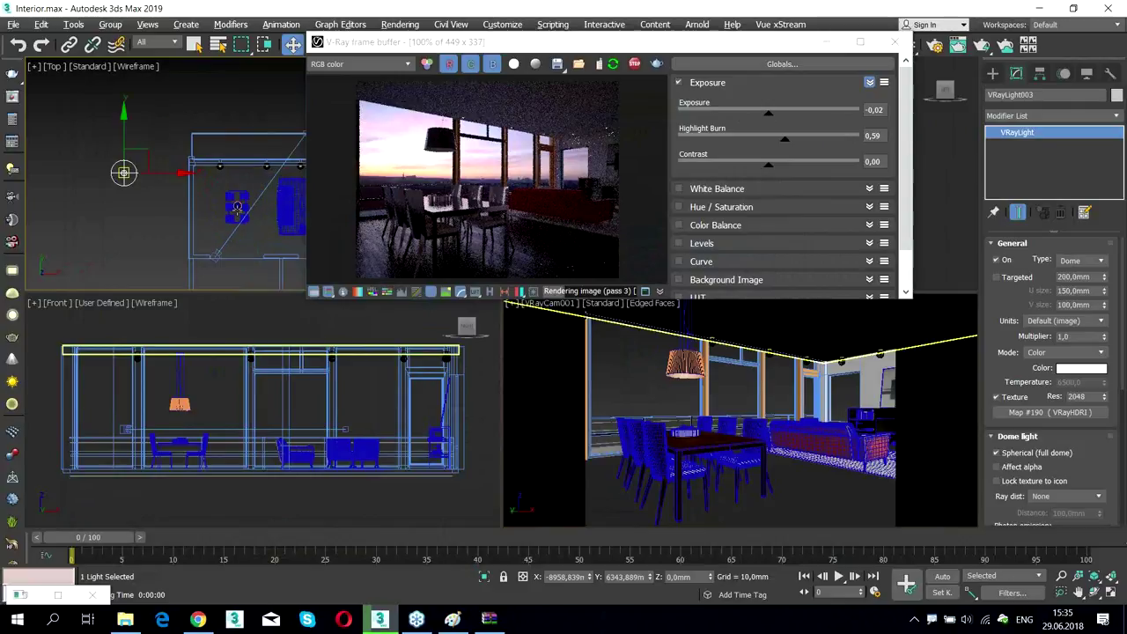
scroll(238, 204, "up", 6)
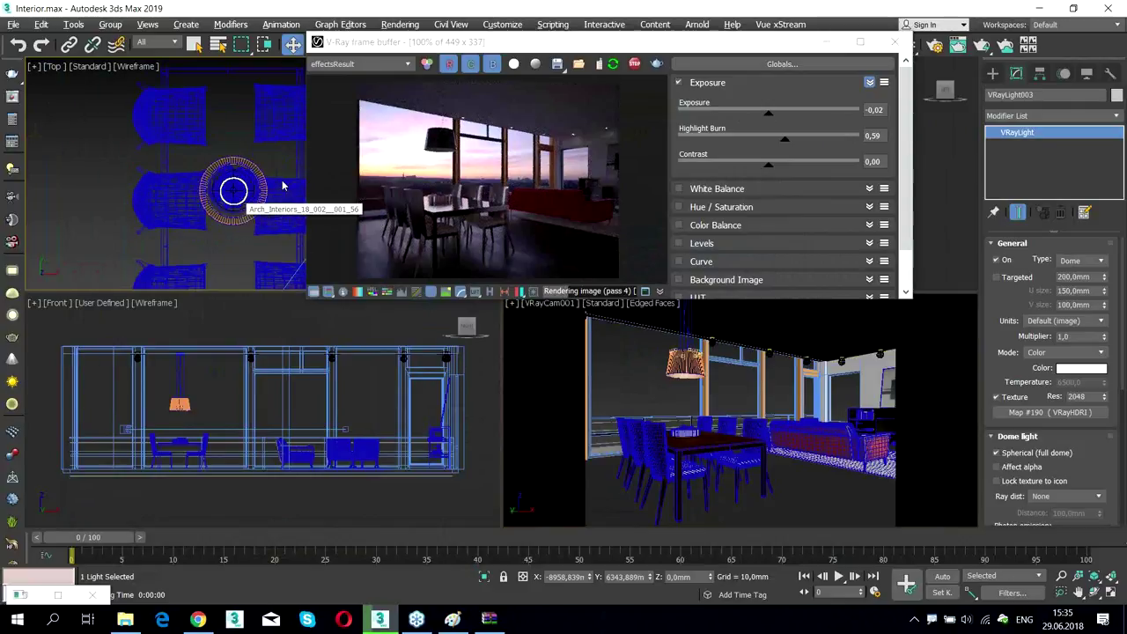
left_click(155, 43)
left_click(157, 88)
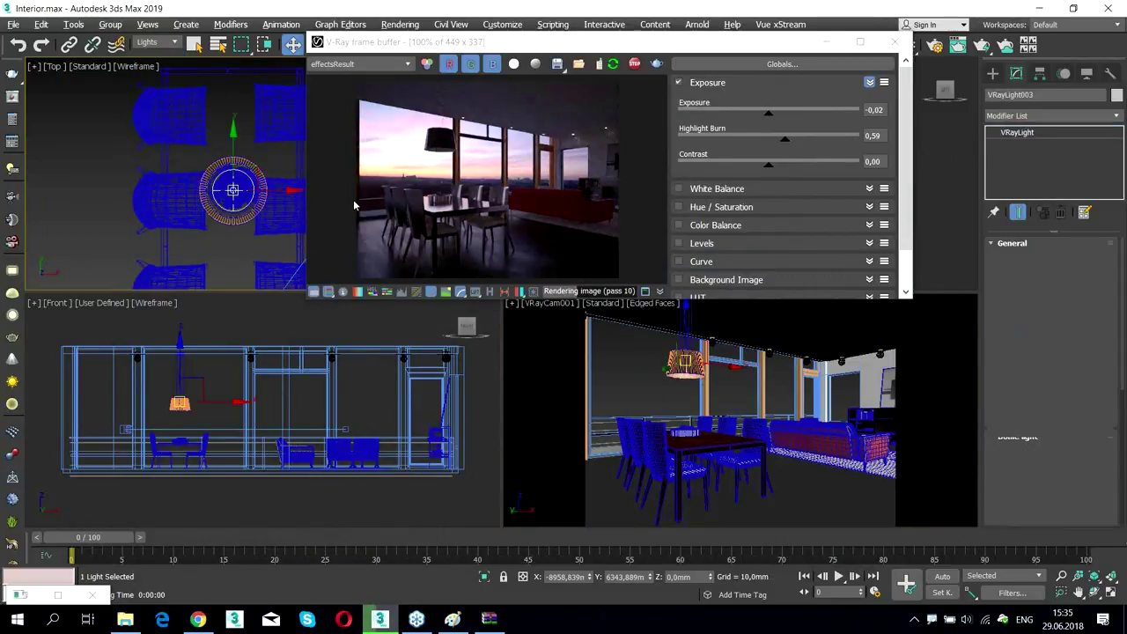
left_click_drag(493, 41, 297, 19)
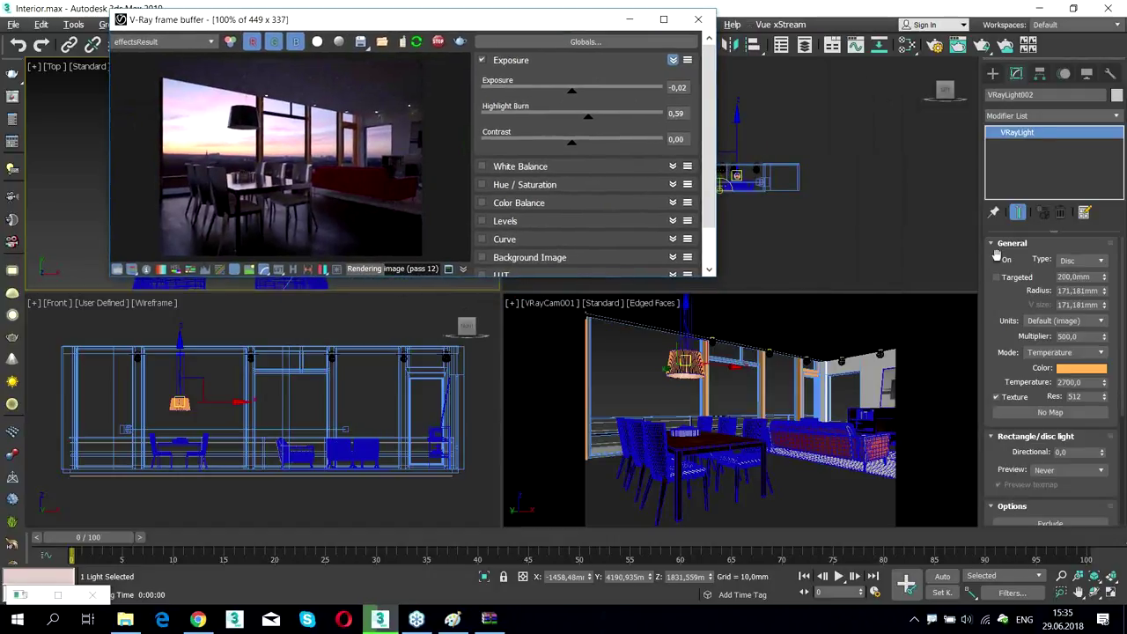
Turn on the pendant lamp's disc light and try multipliers of 50 and 5000
left_click(997, 258)
left_click(1070, 336)
type("50")
key("Return")
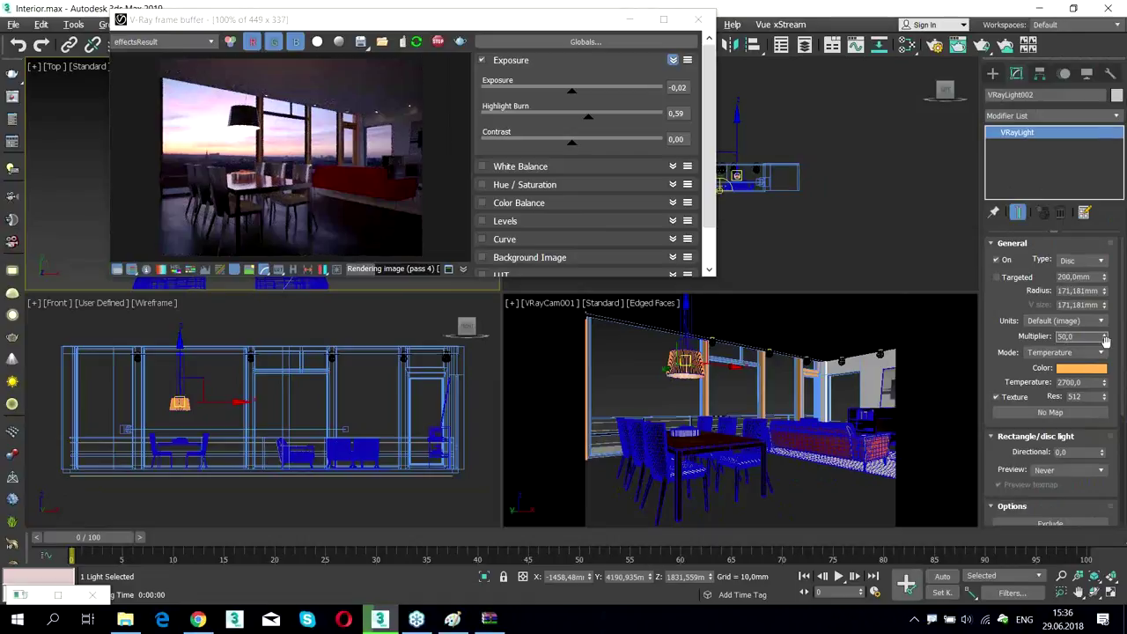
left_click_drag(1106, 341, 1106, 291)
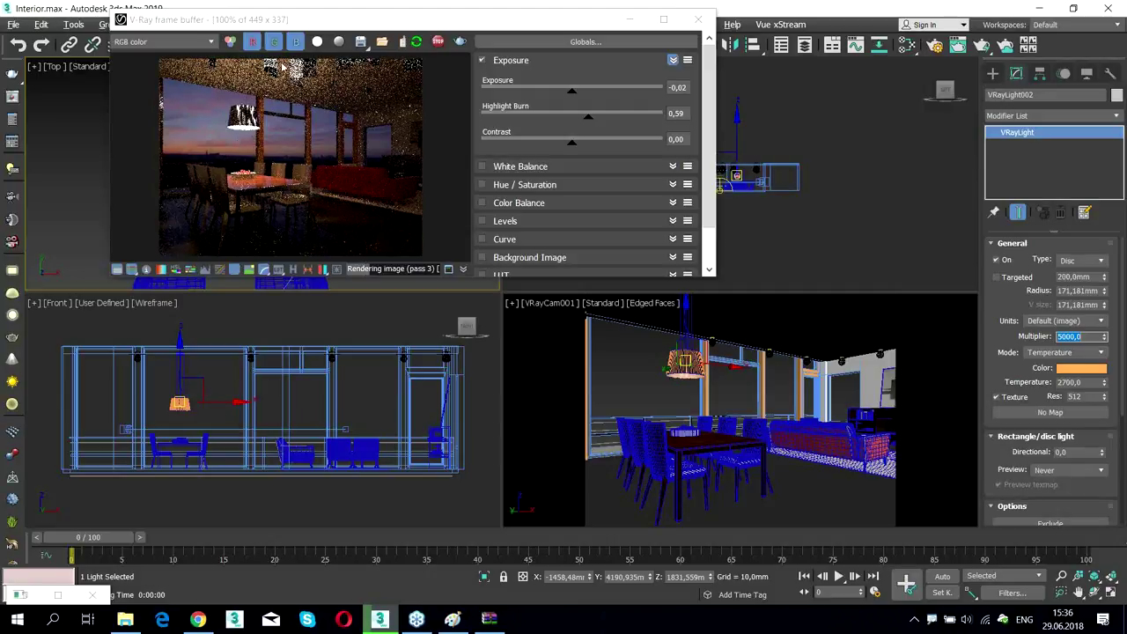
Select the IES light in the ceiling spotlight near the window wall and enable it
left_click_drag(298, 29, 357, 206)
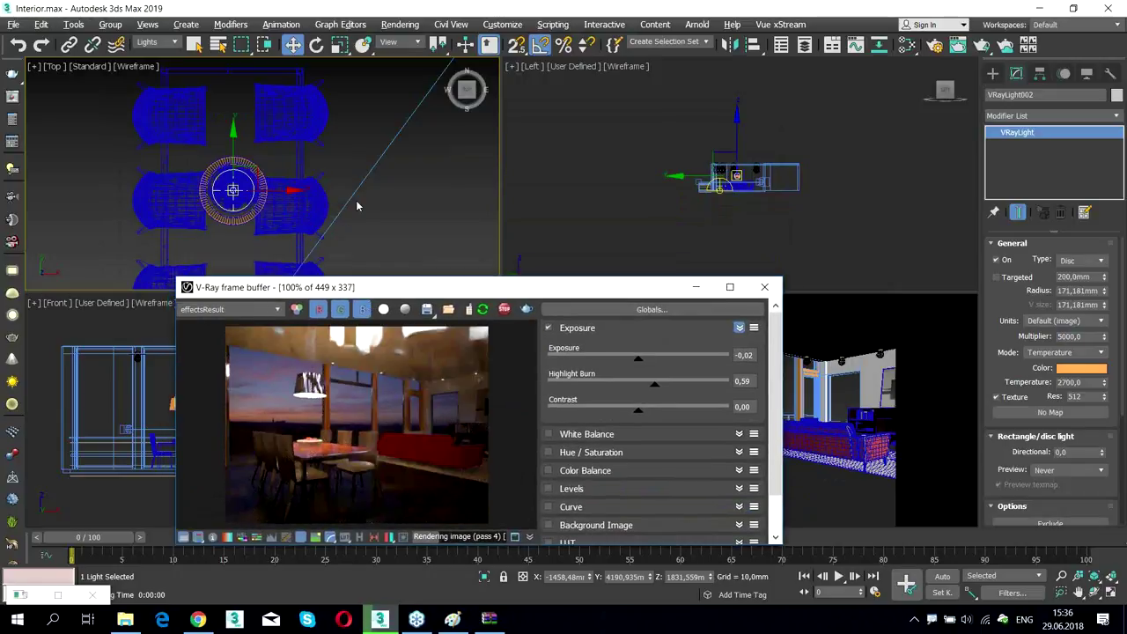
scroll(385, 176, "down", 3)
middle_click_drag(283, 80, 300, 173)
scroll(236, 103, "up", 10)
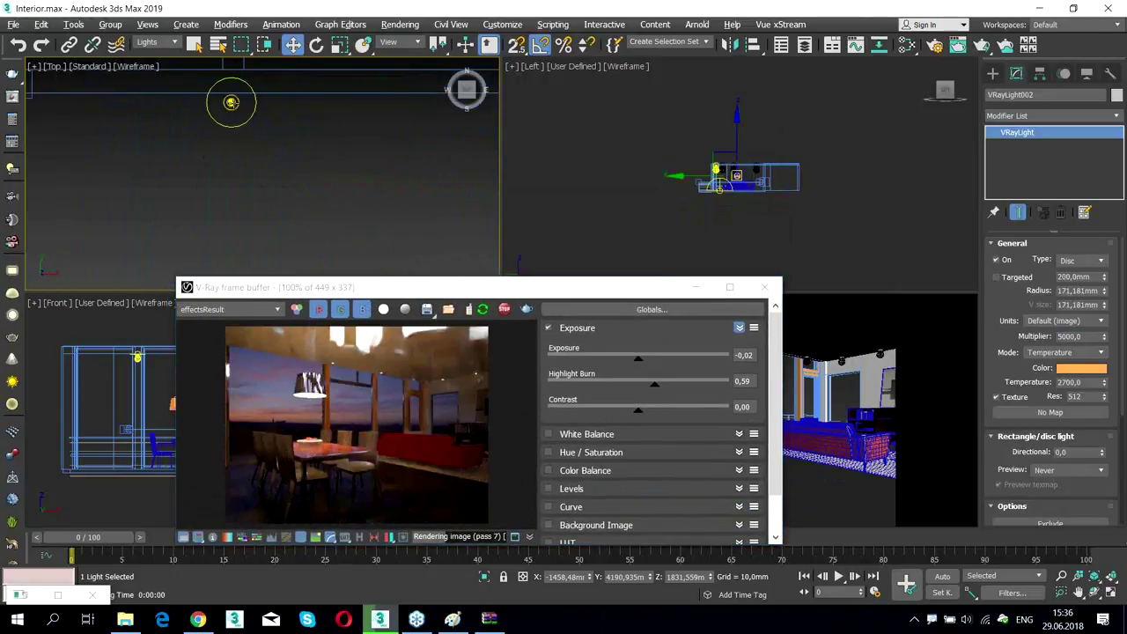
left_click(345, 156)
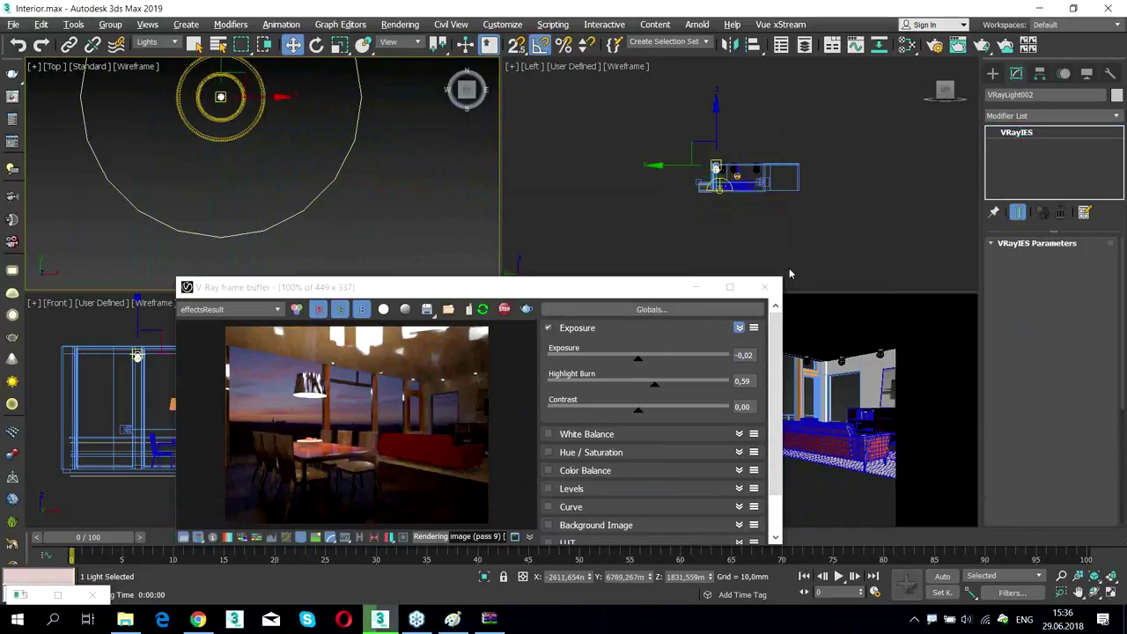
left_click(1101, 262)
Reselect the pendant lamp's disc light in the top view and set its multiplier to 500
left_click_drag(616, 285, 820, 222)
scroll(283, 161, "down", 3)
scroll(283, 162, "down", 2)
middle_click_drag(276, 197, 137, 168)
scroll(299, 192, "up", 2)
scroll(299, 192, "up", 3)
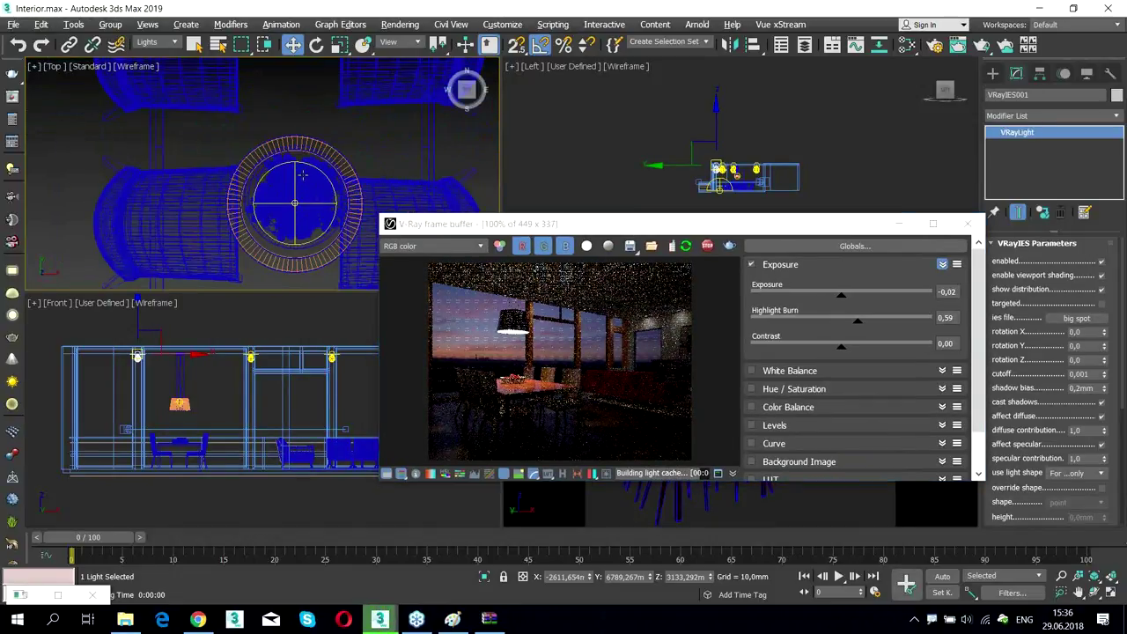
left_click(294, 202)
double_click(1080, 335)
type("5")
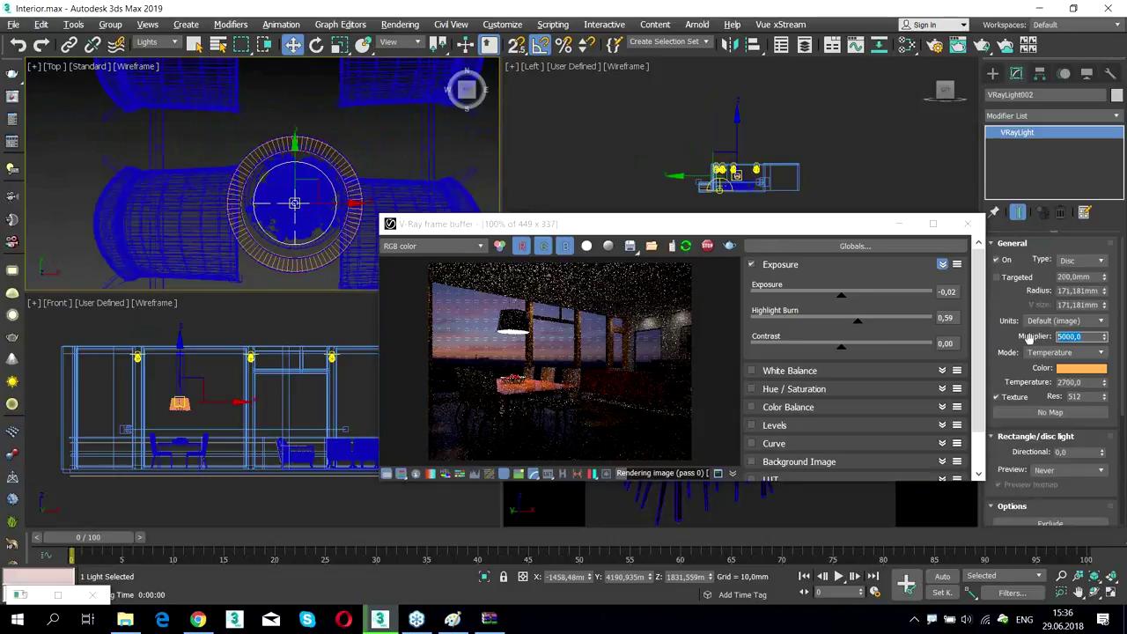
type("00")
key("Return")
Enlarge the frame buffer to 706 x 530 and move it clear of the light's parameters
left_click_drag(564, 223, 382, 68)
left_click_drag(808, 323, 979, 437)
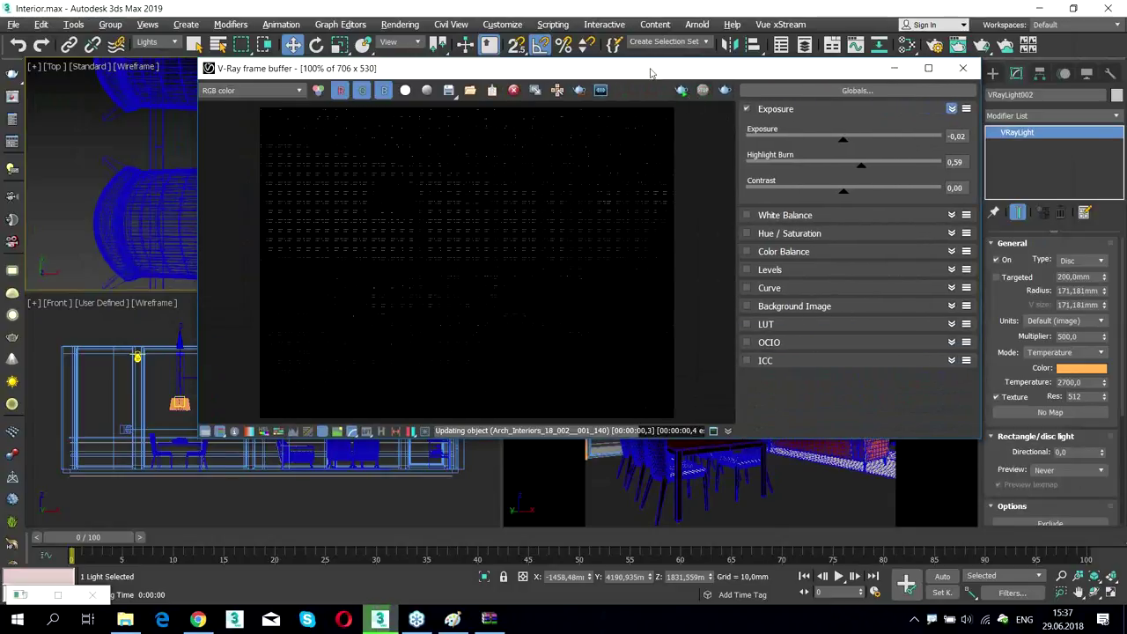
left_click_drag(651, 75, 528, 22)
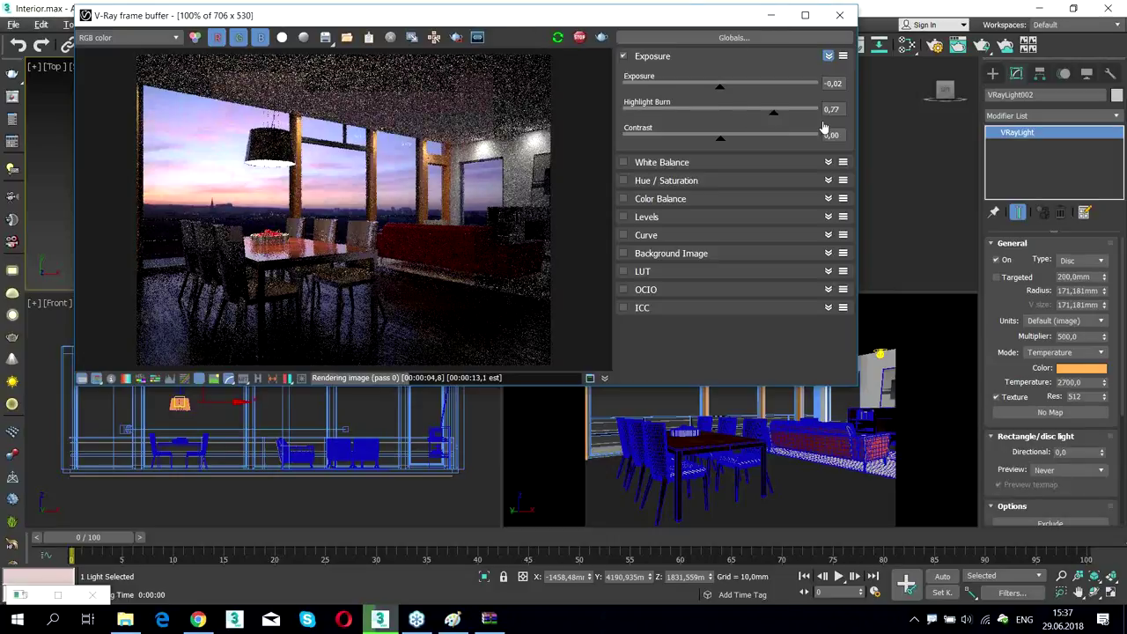
Set the frame buffer's exposure correction to Exposure 0.11, Highlight Burn 0.90 and Contrast 0.04
left_click_drag(738, 113, 798, 113)
left_click_drag(727, 97, 732, 94)
left_click_drag(722, 142, 725, 137)
left_click_drag(731, 93, 723, 95)
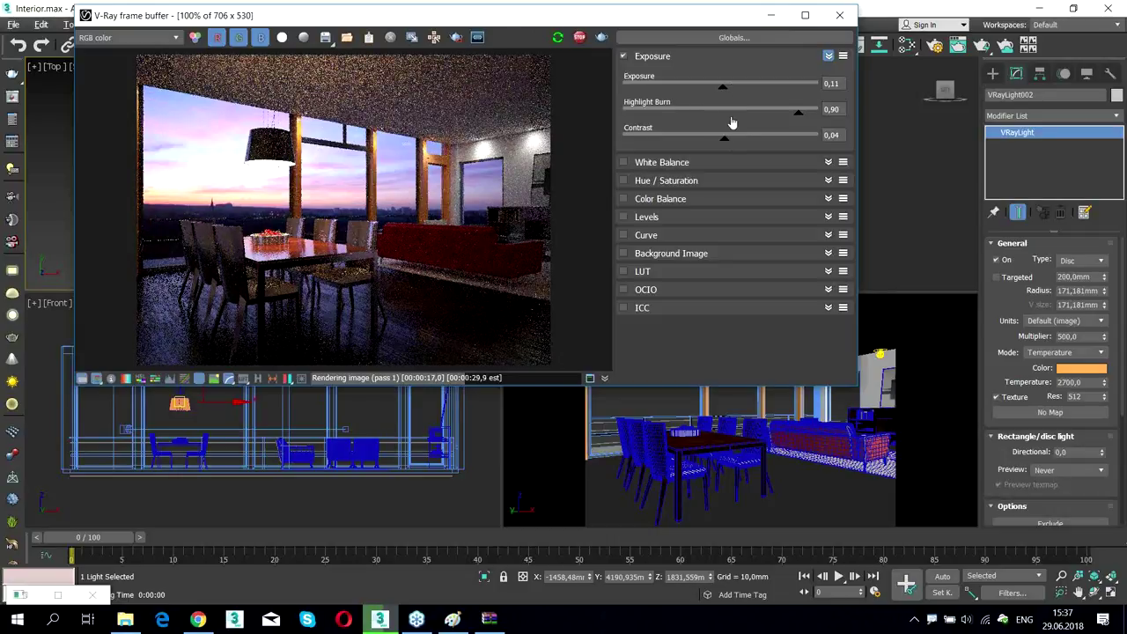
Enable the Curve correction with an upward bow in the darker tones, set Highlight Burn to 0.86 and close the frame buffer
left_click(631, 238)
left_click(623, 235)
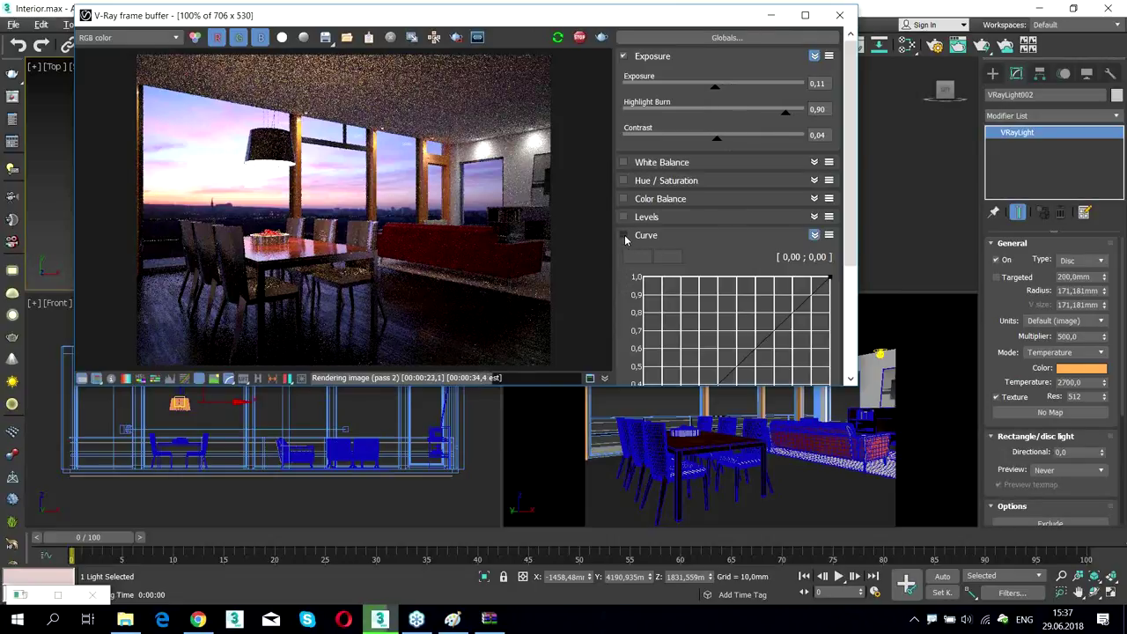
scroll(819, 297, "down", 3)
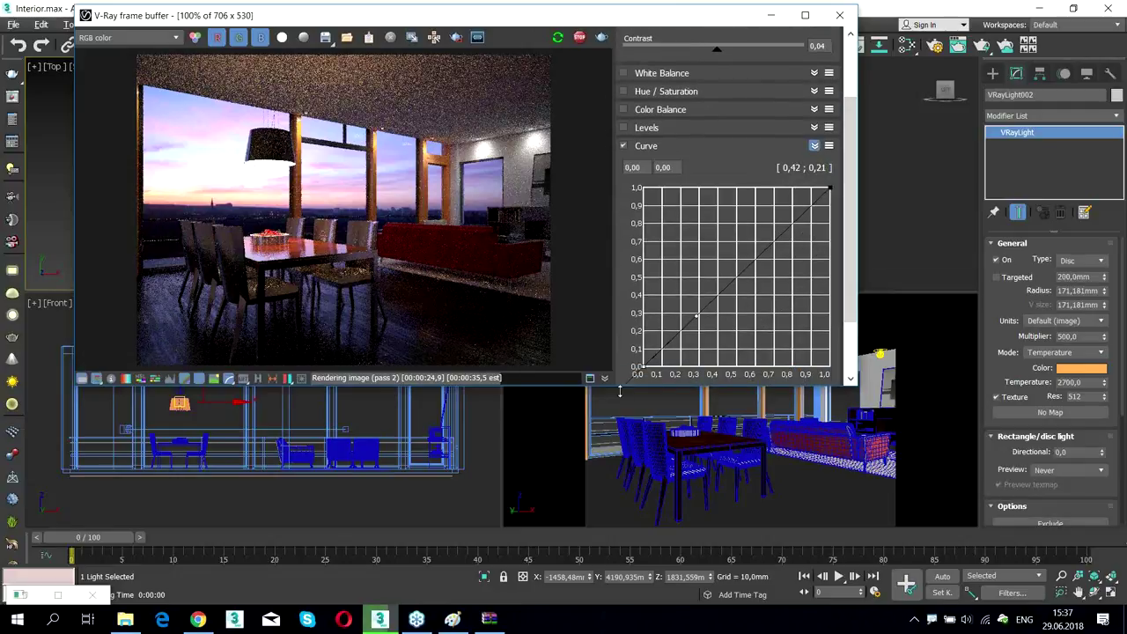
left_click_drag(696, 305, 684, 273)
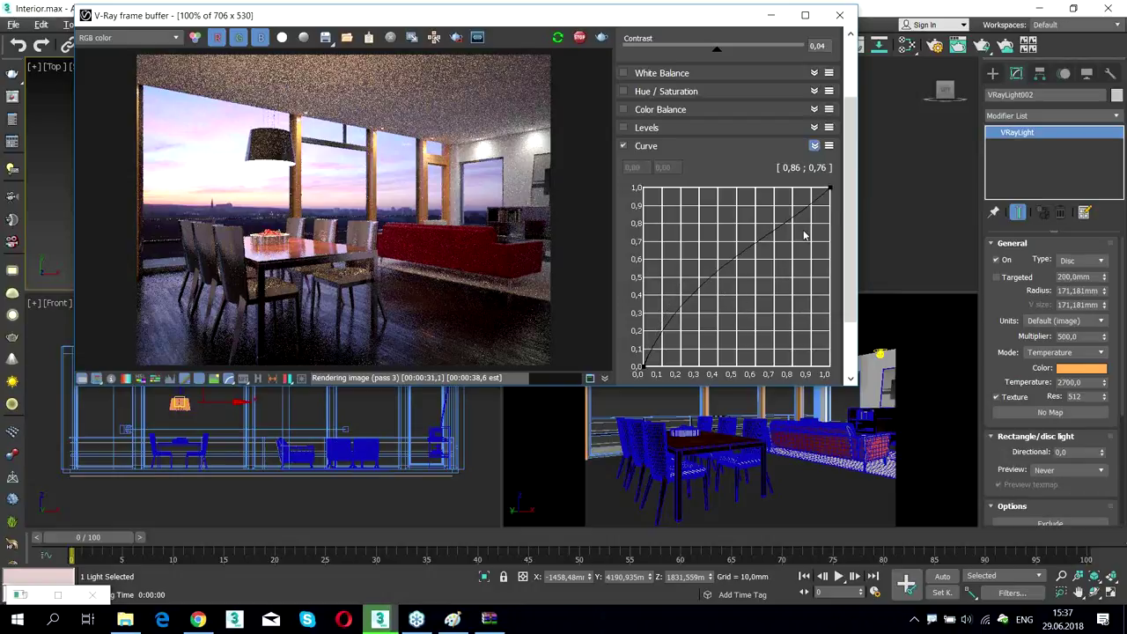
left_click(815, 146)
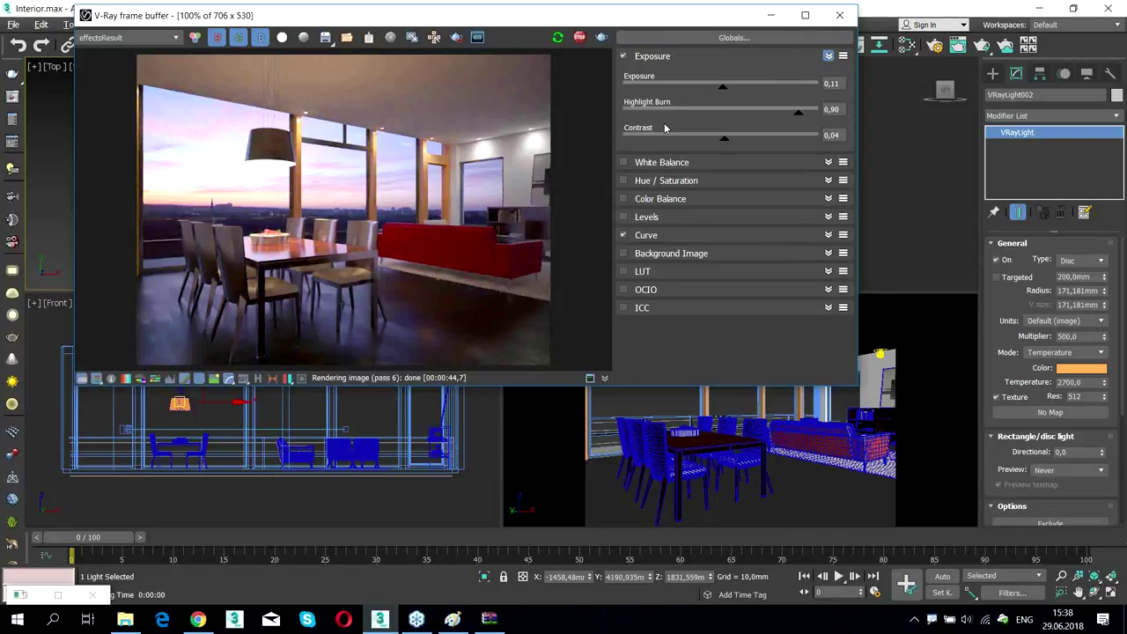
left_click_drag(799, 114, 791, 120)
left_click(841, 17)
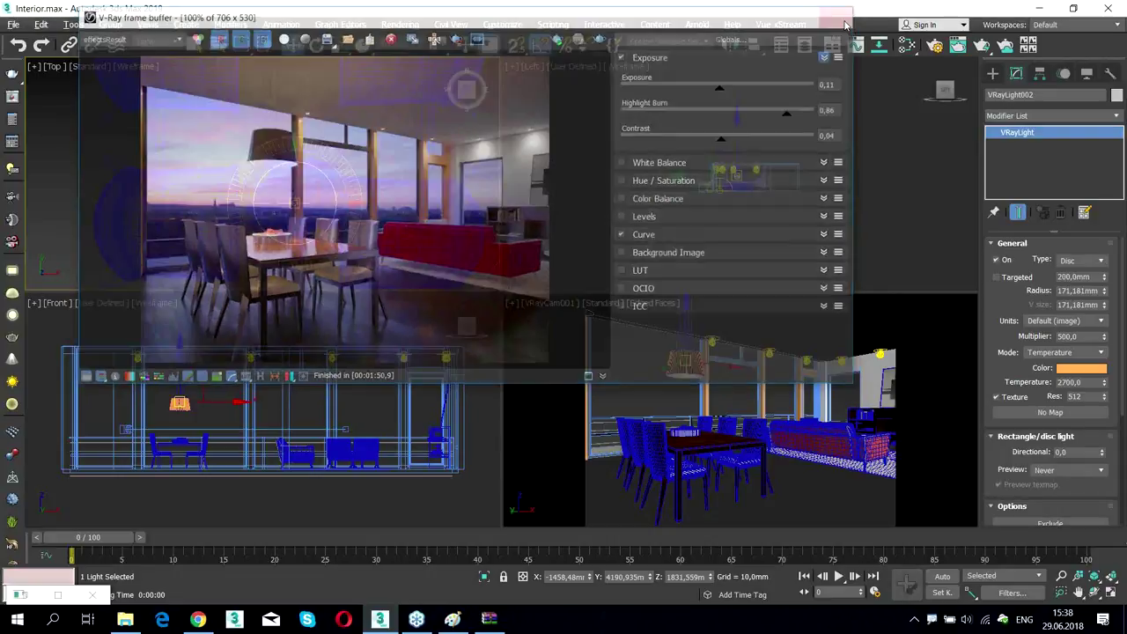
Switch the production renderer to V-Ray GPU Next in Render Setup
left_click(935, 50)
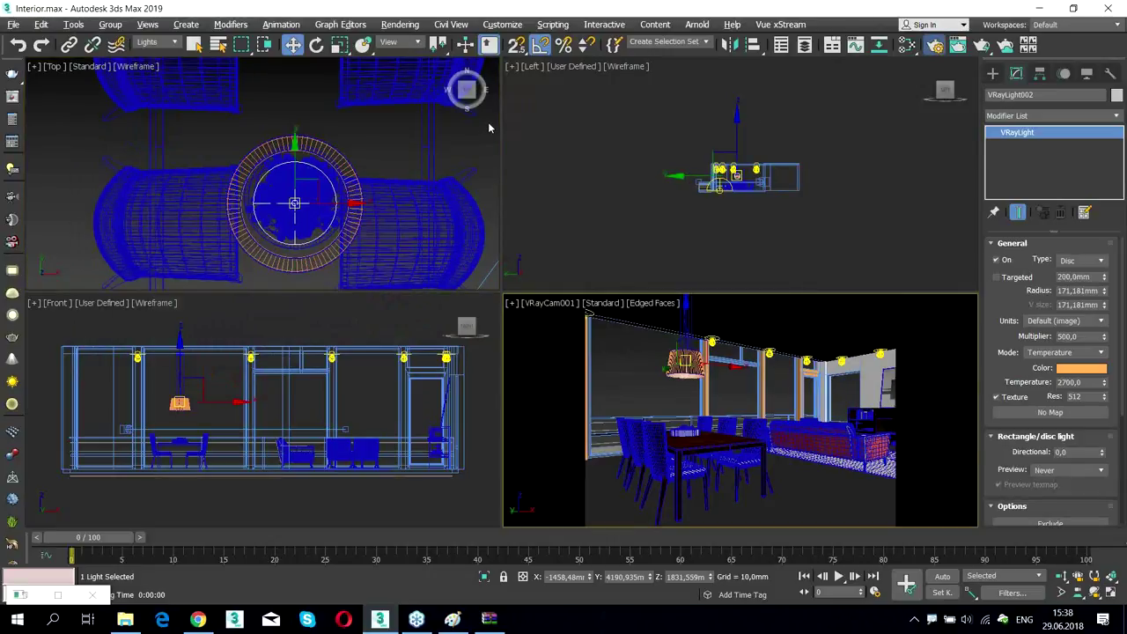
left_click(273, 89)
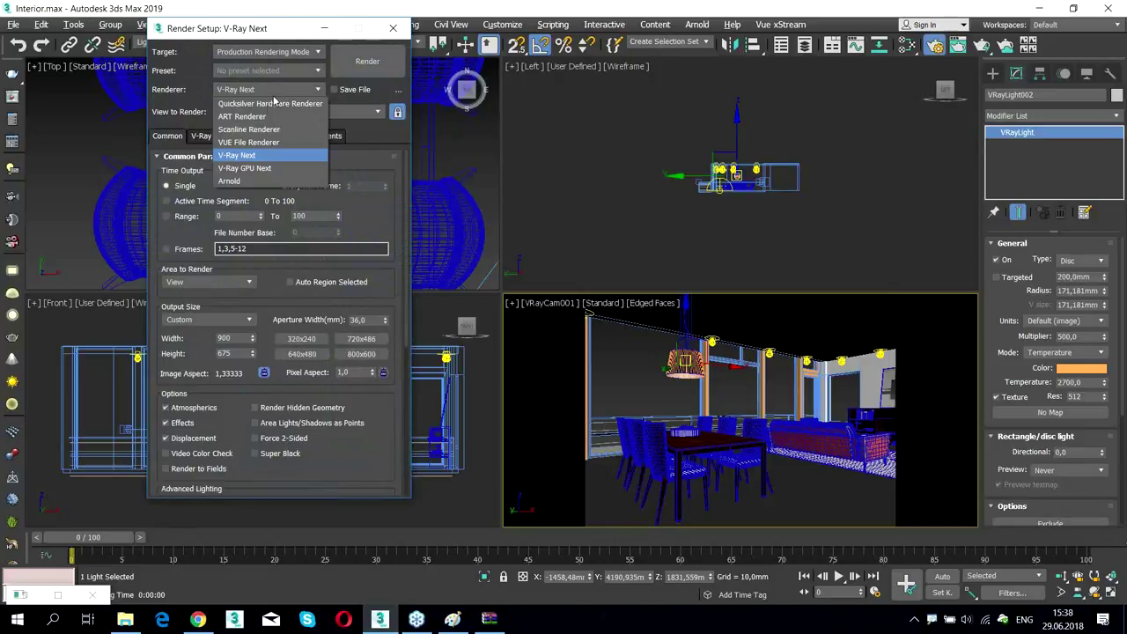
left_click(262, 169)
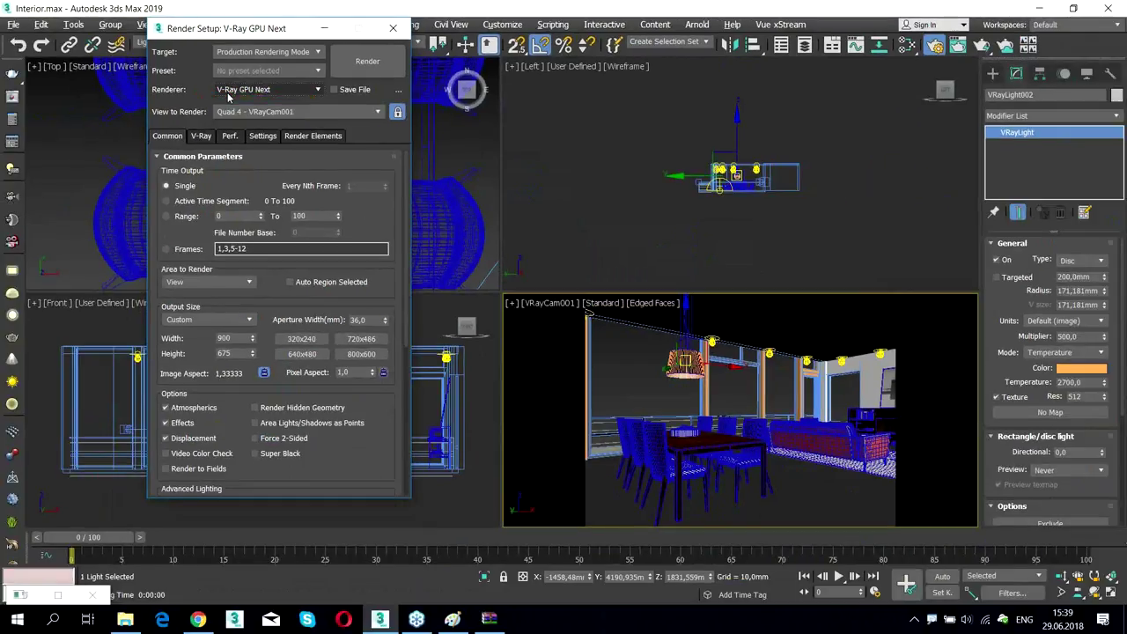
Examine the GPU renderer's GI engine choices and the CPU and NVIDIA devices selected for CUDA rendering
left_click(200, 136)
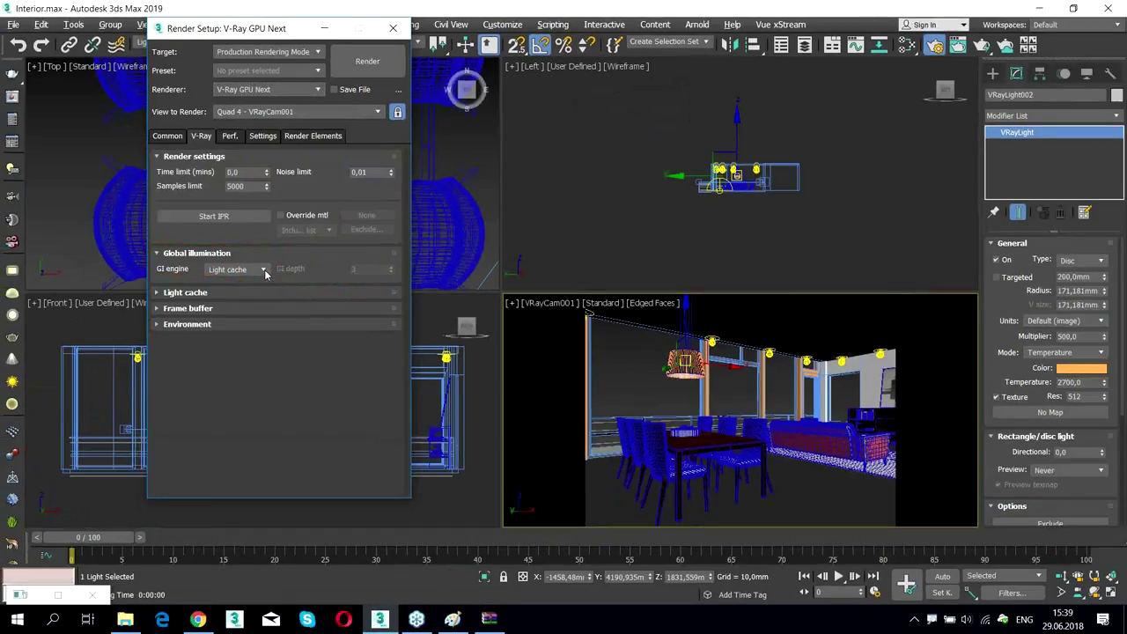
left_click(264, 270)
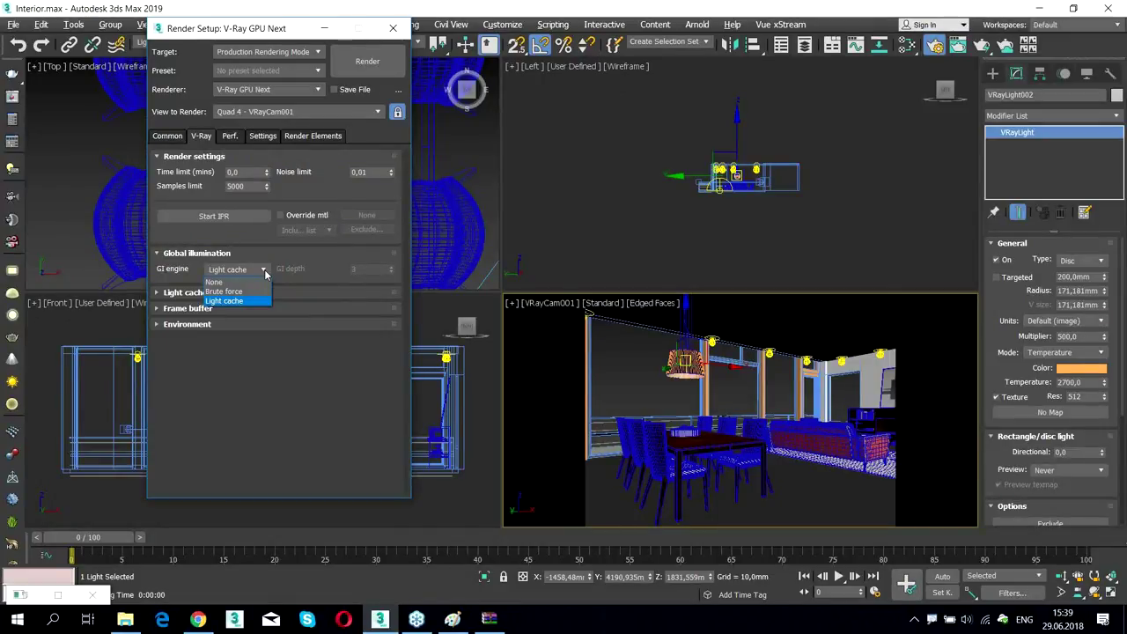
left_click(264, 273)
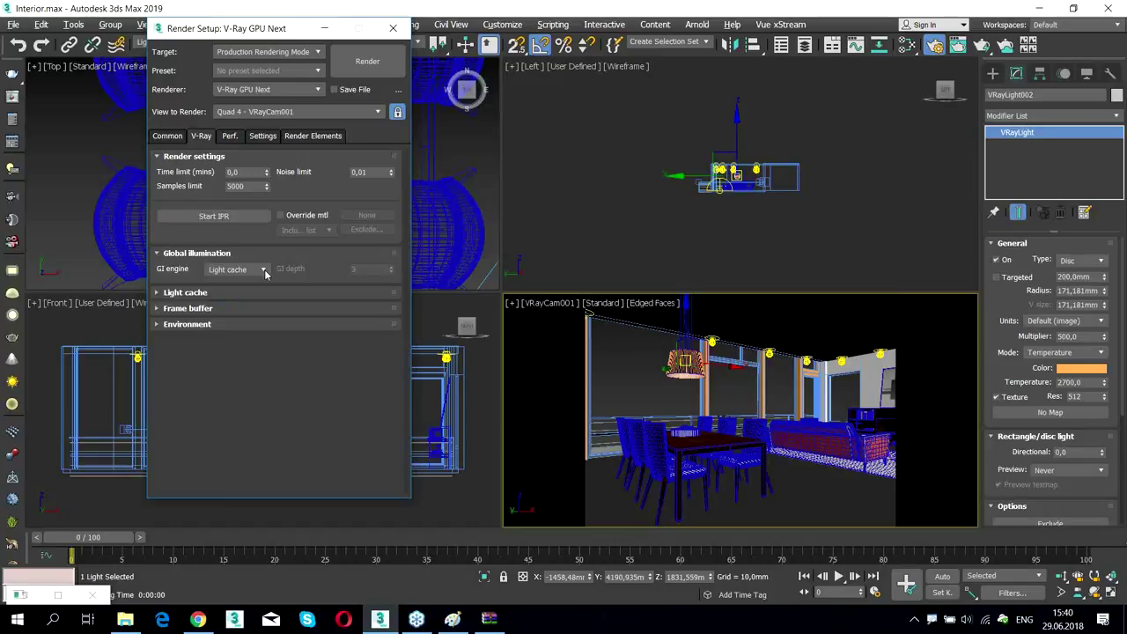
left_click(231, 139)
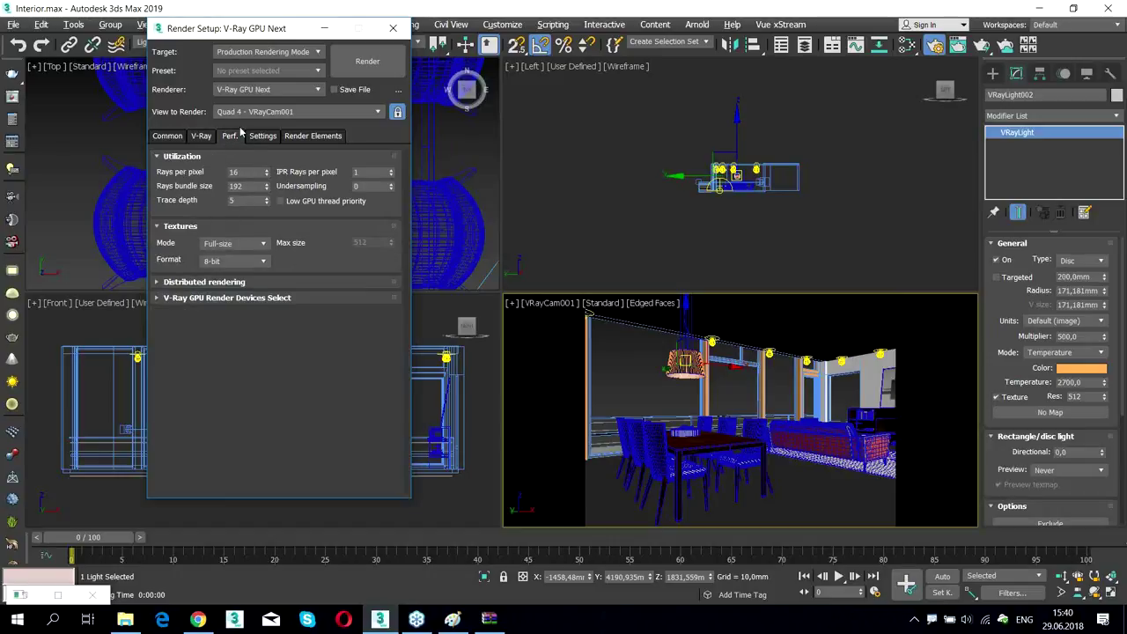
left_click(209, 299)
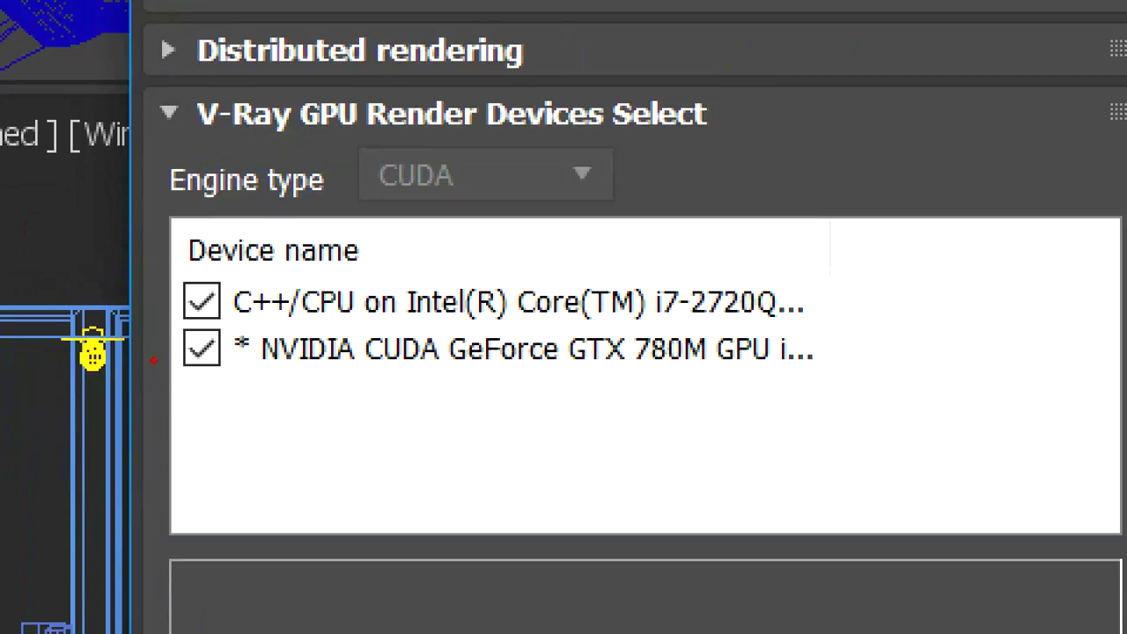
left_click_drag(676, 368, 715, 369)
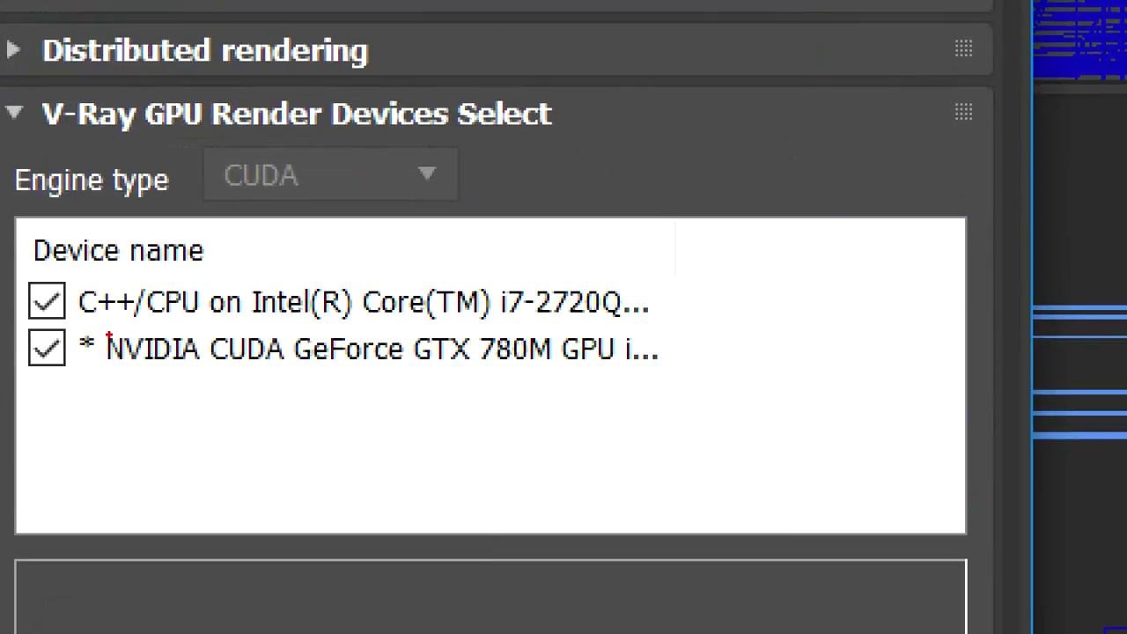
left_click_drag(172, 353, 189, 353)
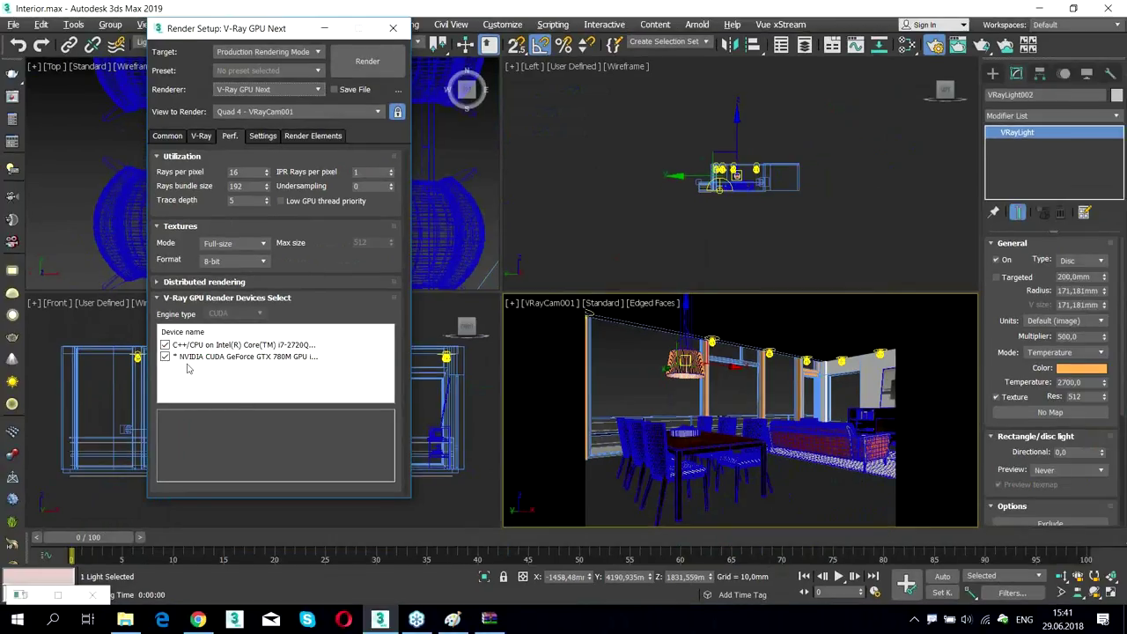
Look through each category of V-Ray GPU Next render settings, from common parameters to render elements
left_click(265, 136)
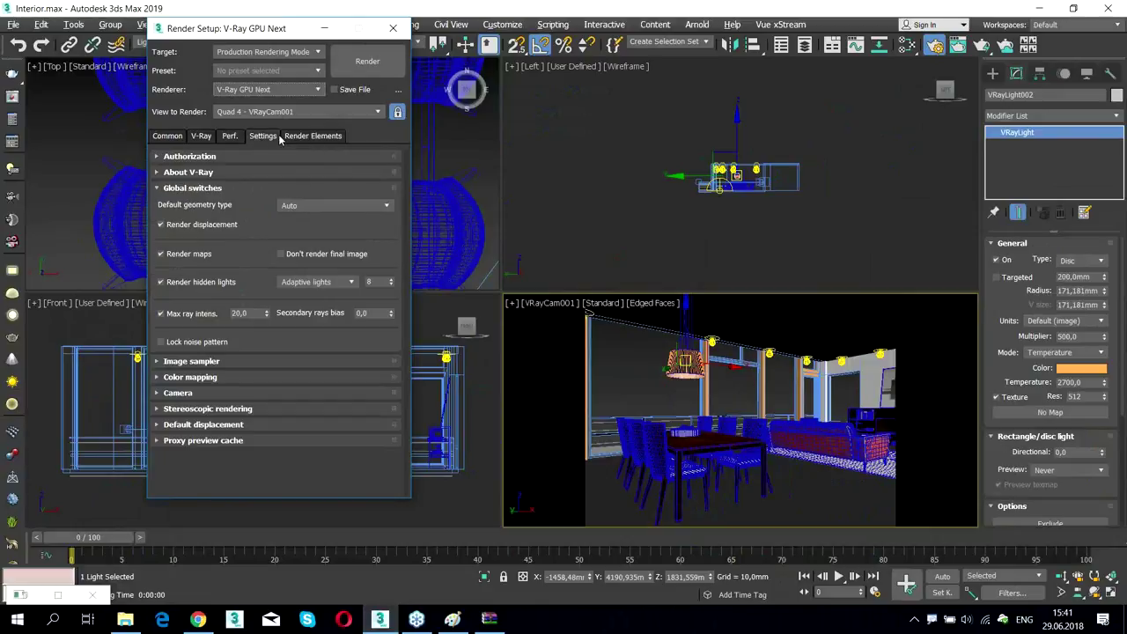
left_click(193, 138)
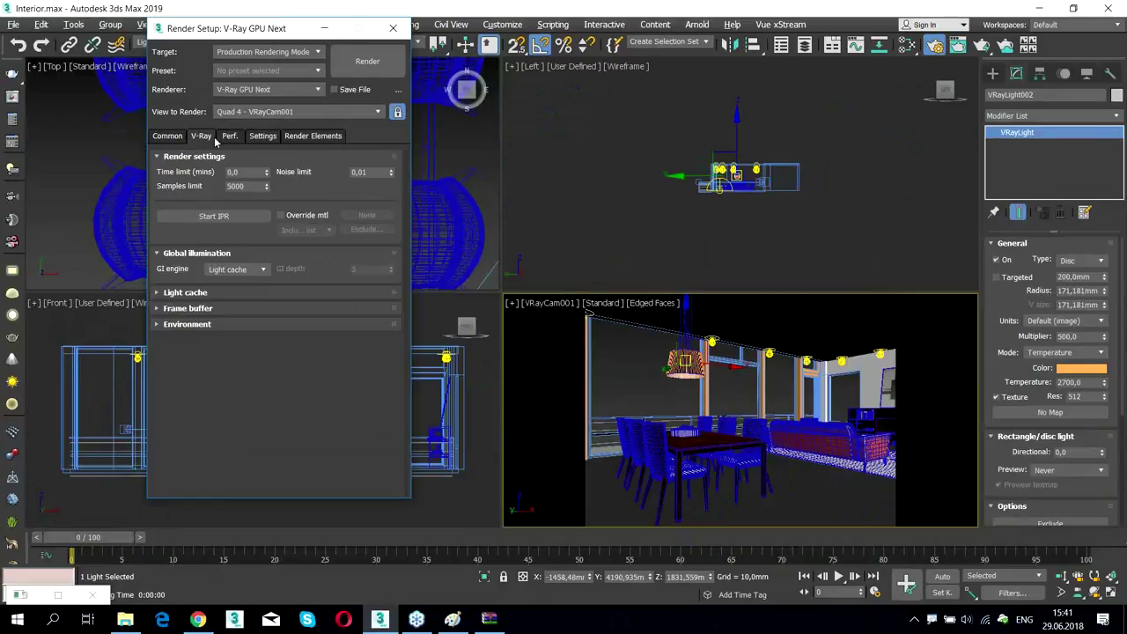
left_click(171, 137)
left_click(198, 138)
left_click(231, 138)
left_click(266, 138)
left_click(309, 138)
Expand the Camera settings and examine the Auto exposure and Auto white balance options
left_click(263, 135)
left_click(176, 393)
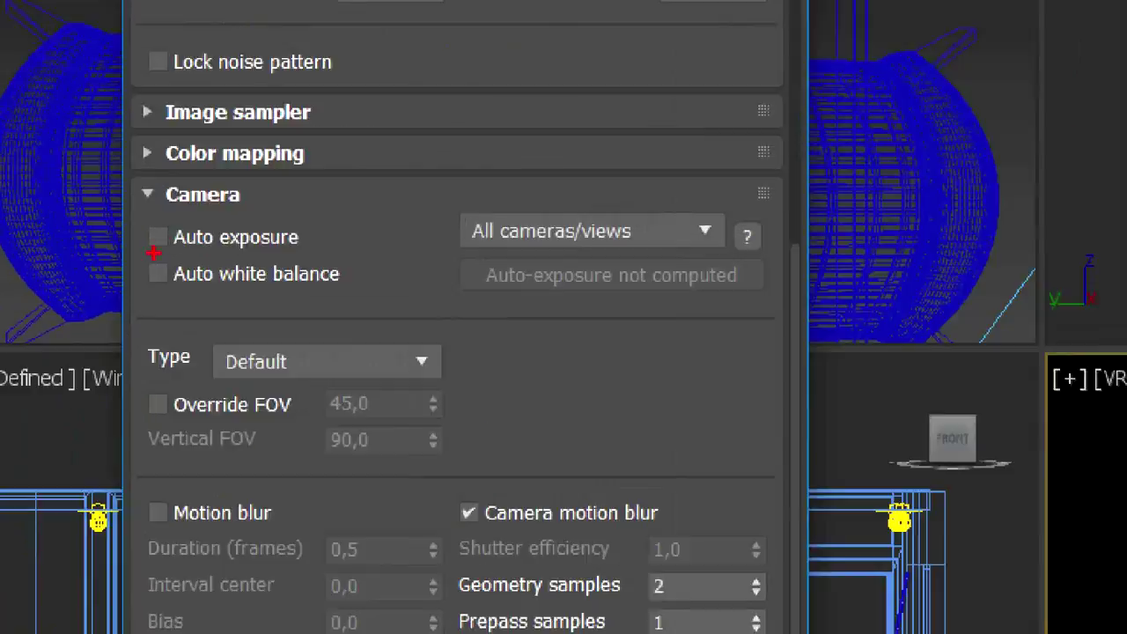
mouse_move(252, 310)
left_mouse_down()
mouse_move(371, 300)
mouse_move(144, 322)
left_mouse_up()
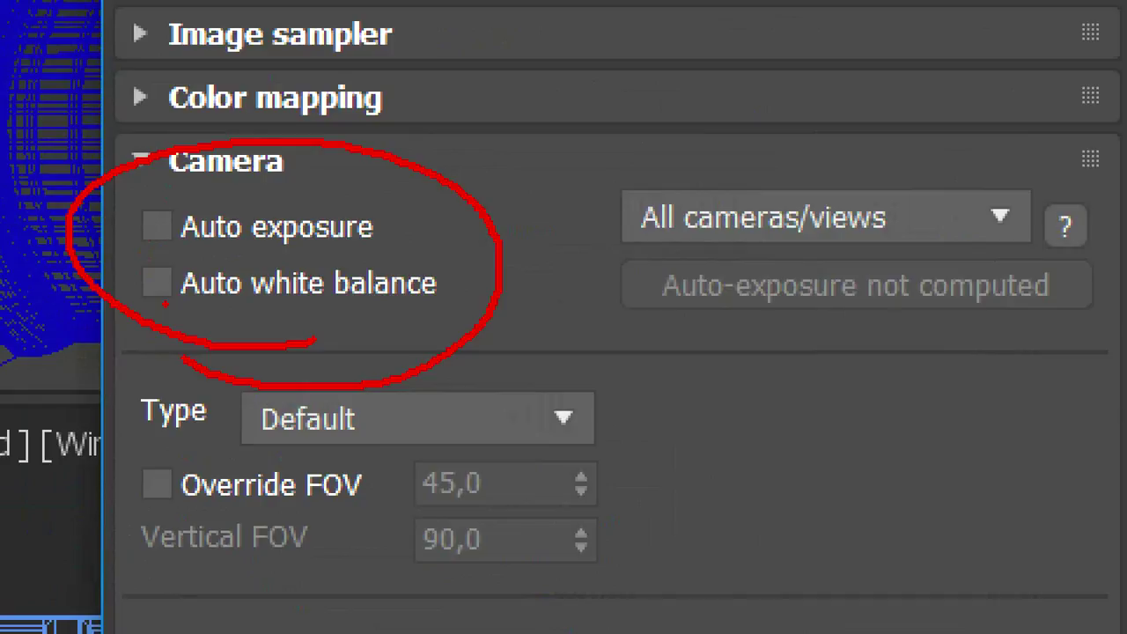
mouse_move(194, 181)
left_mouse_down()
mouse_move(124, 187)
mouse_move(114, 361)
left_mouse_up()
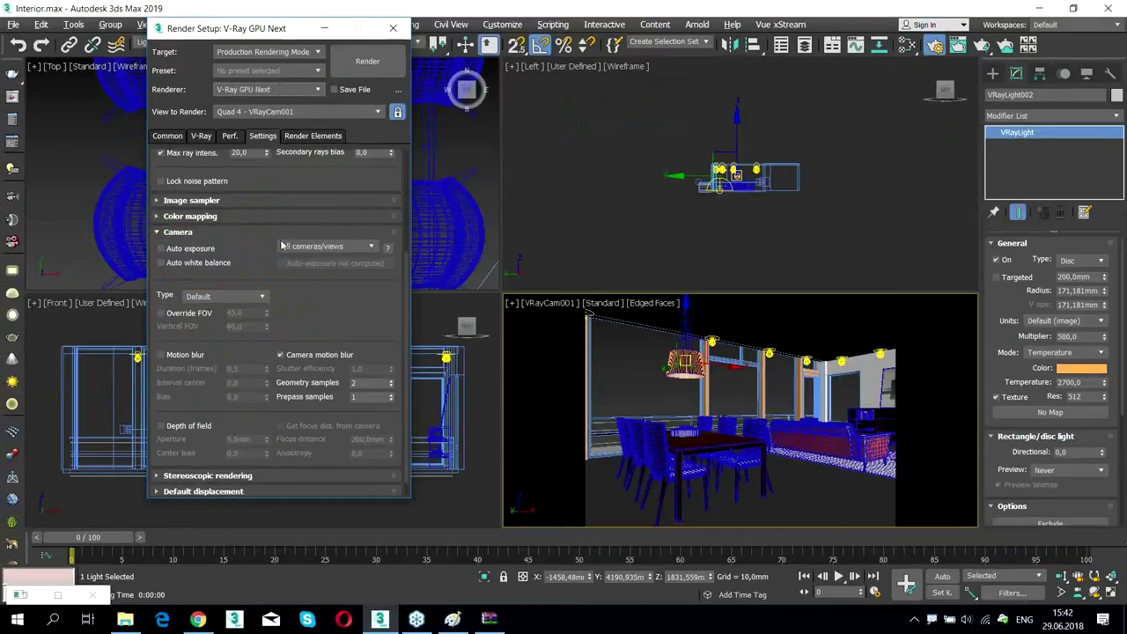
left_click(317, 281)
left_click(193, 252)
Start a V-Ray GPU interactive render and move the frame buffer clear of Render Setup
left_click(171, 141)
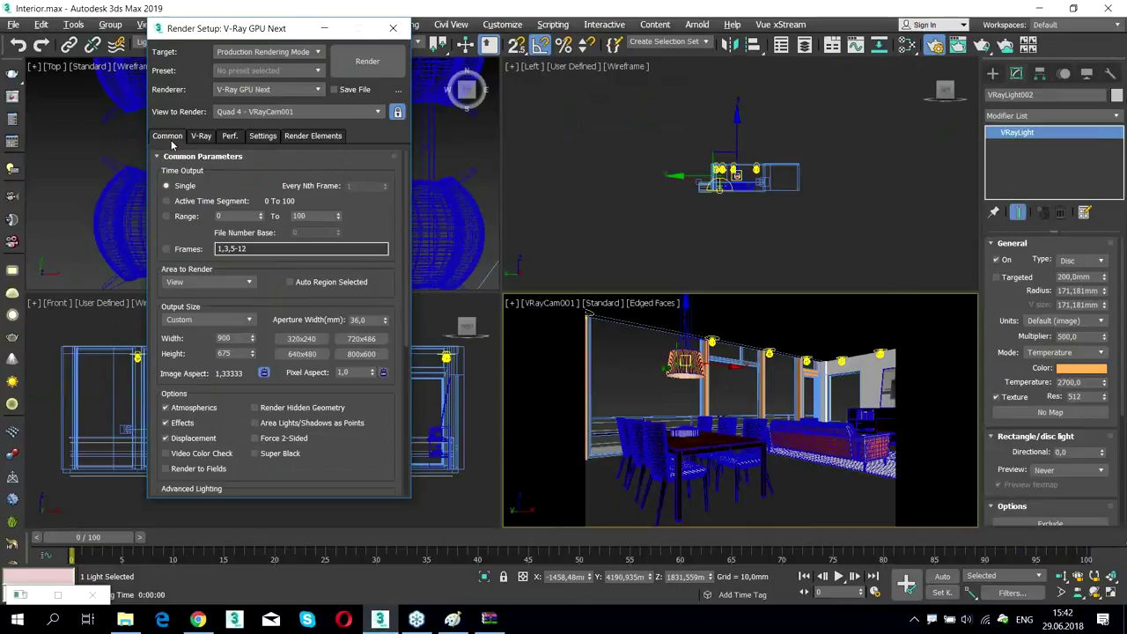
left_click(208, 140)
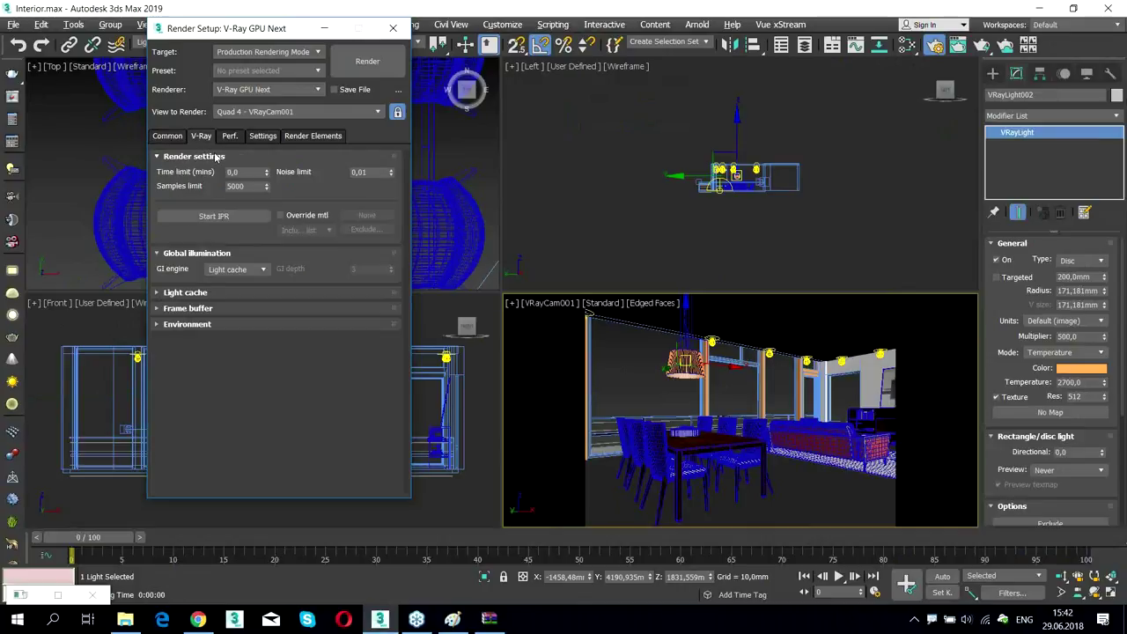
left_click(224, 218)
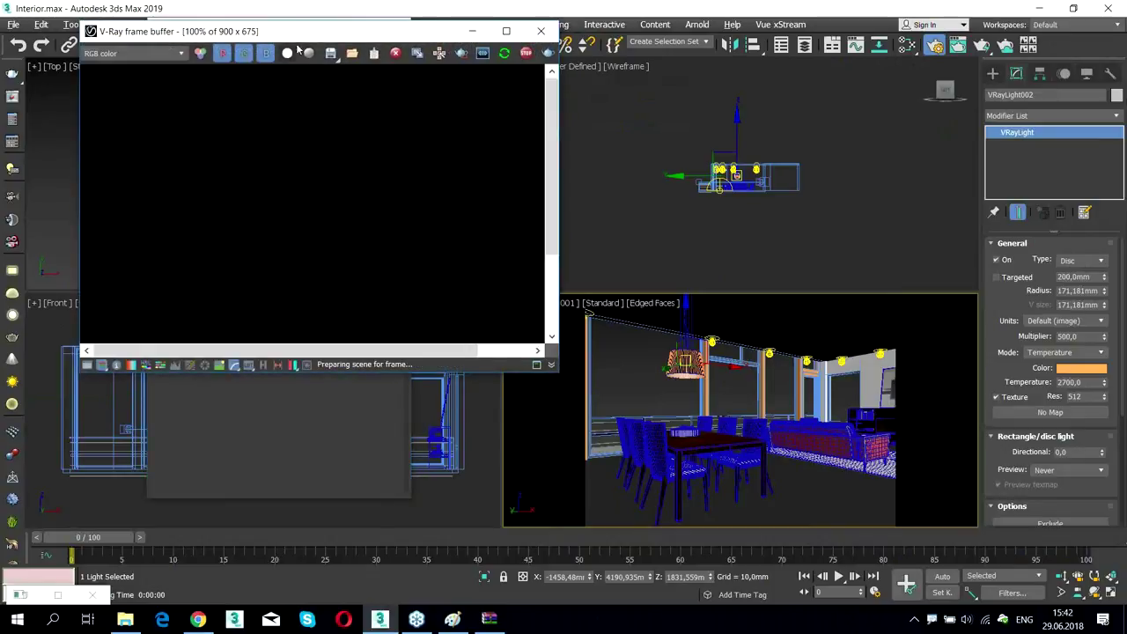
left_click_drag(310, 35, 724, 55)
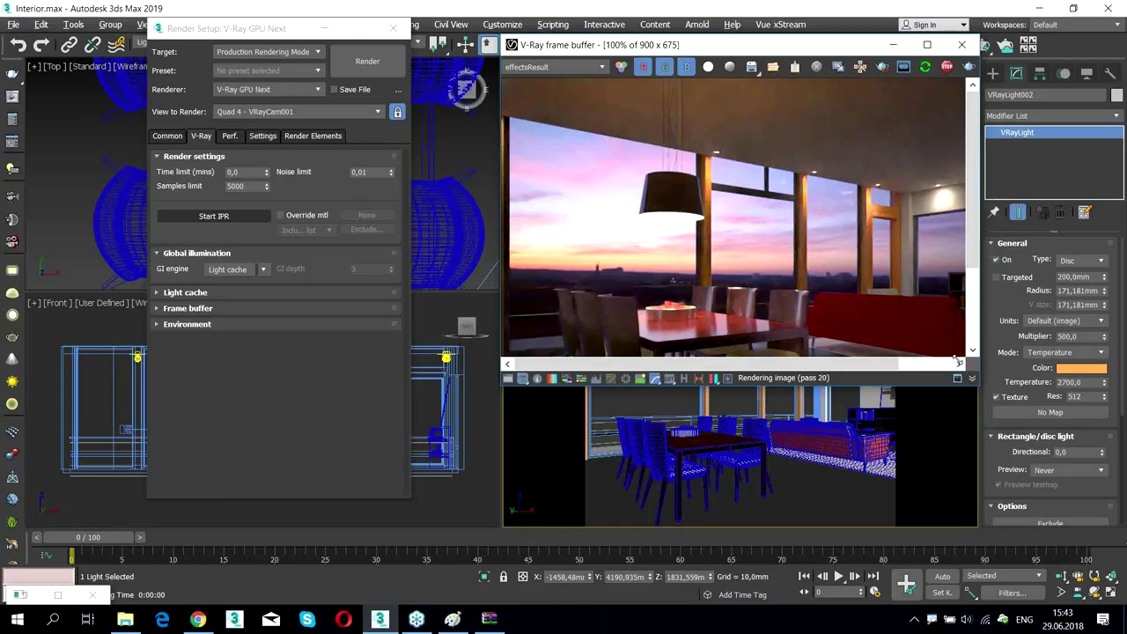
Resize the frame buffer to 560 x 420, close Render Setup and place the frame buffer over the Top viewport
key("shift+q")
left_click_drag(1027, 420, 885, 327)
left_click_drag(694, 49, 670, 46)
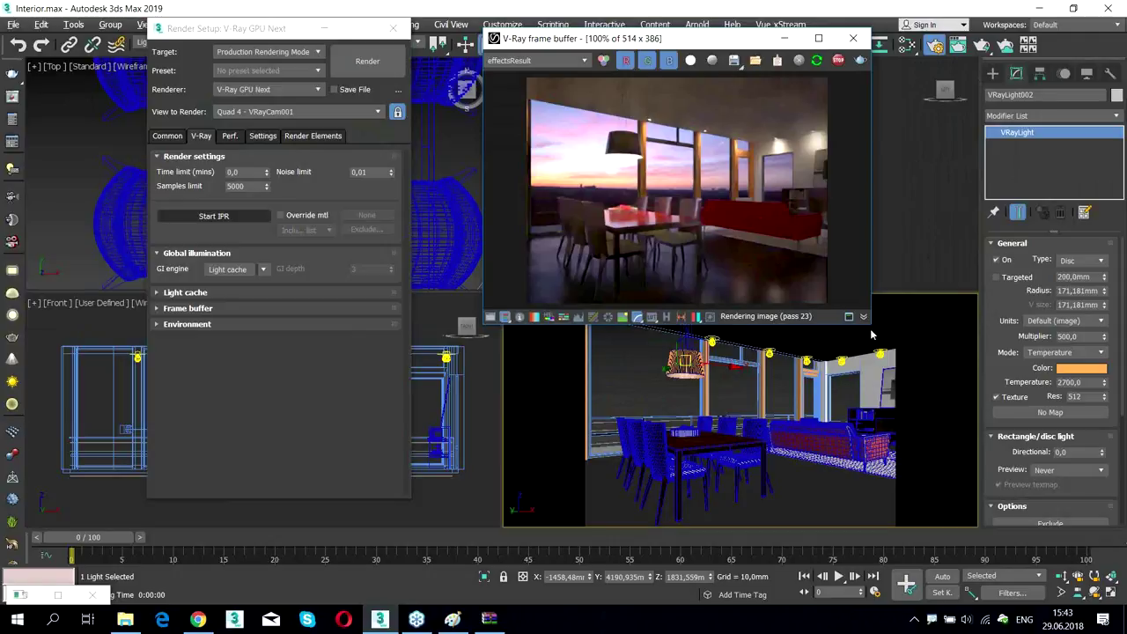
left_click_drag(871, 326, 796, 244)
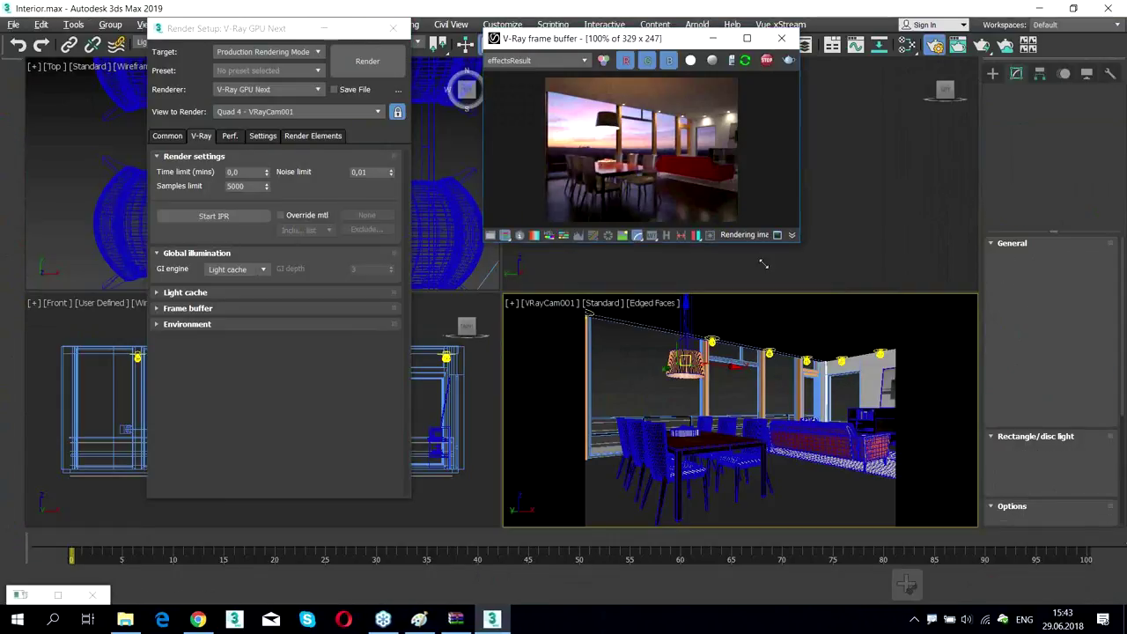
left_click_drag(798, 241, 932, 346)
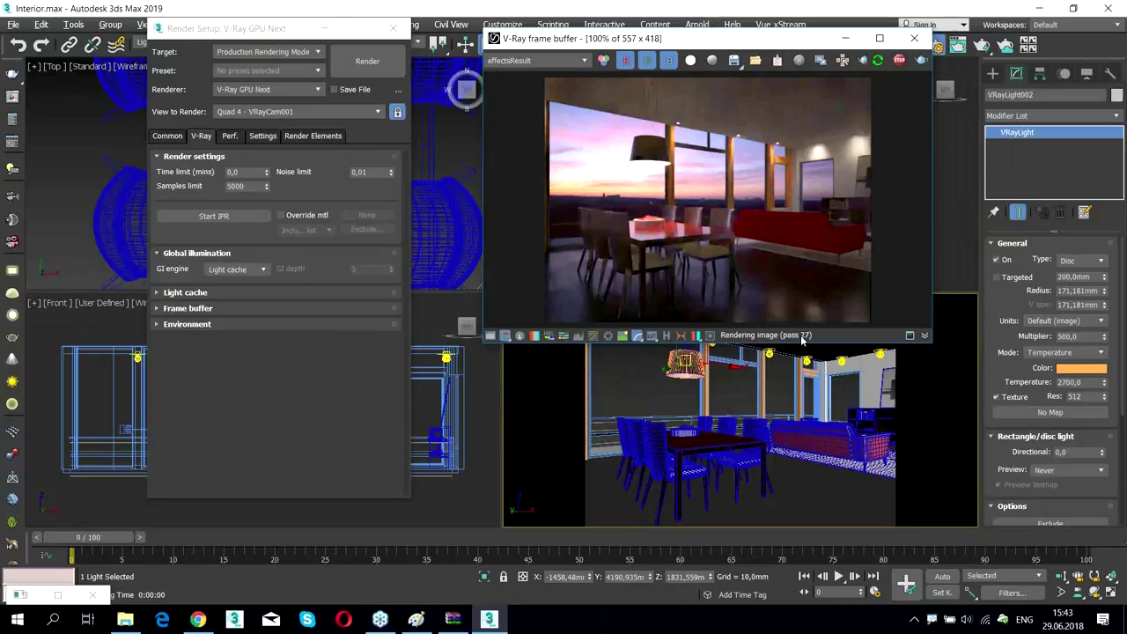
left_click_drag(931, 343, 1035, 423)
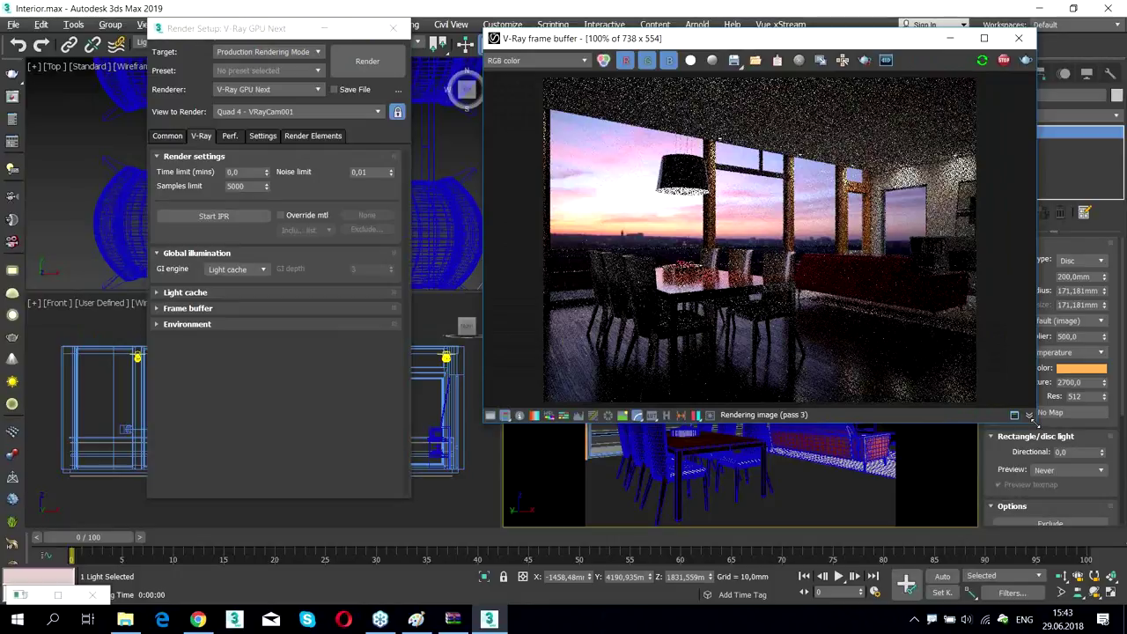
left_click_drag(1037, 424, 945, 346)
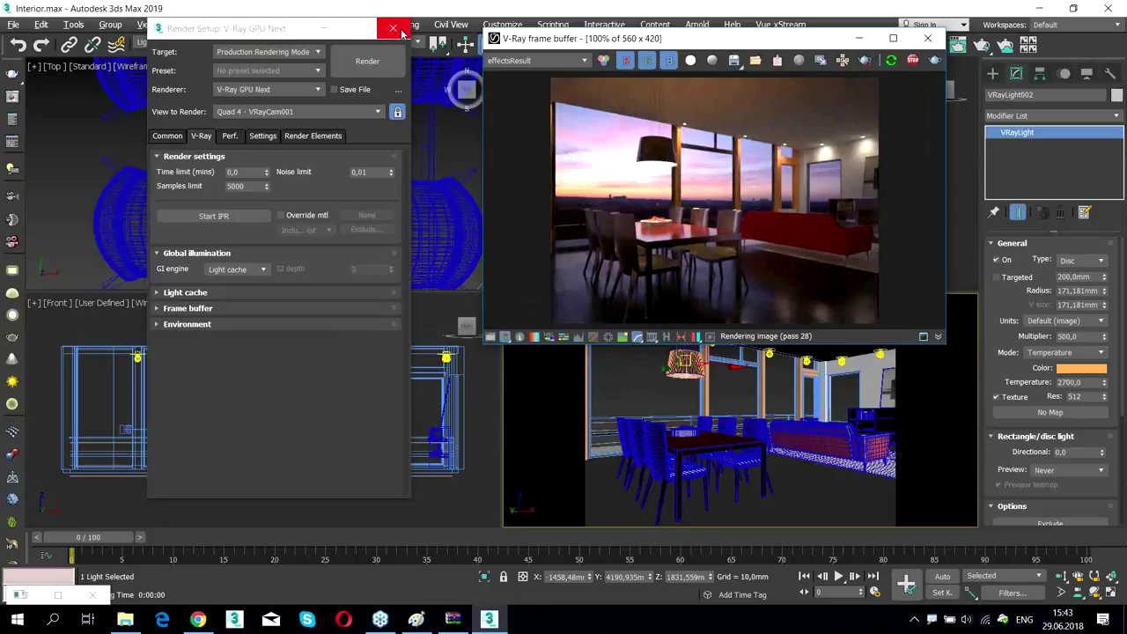
left_click_drag(392, 33, 149, 31)
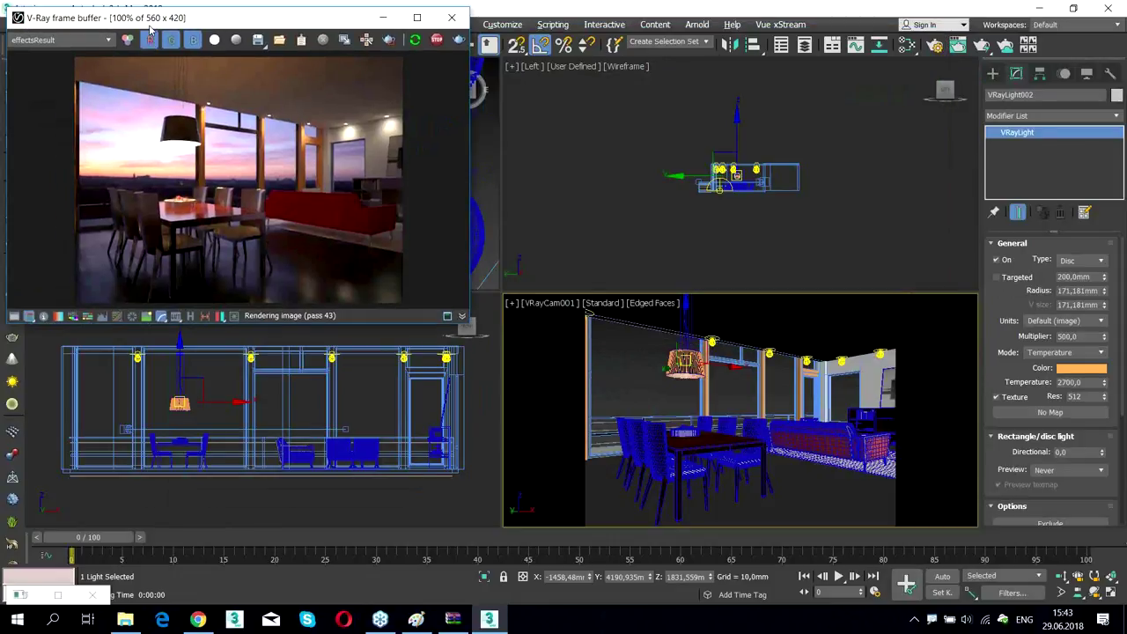
Replace the bitmap of the VRayHDRI map with the Sunset with cloudly sky HDR image
key("m")
left_click_drag(395, 81, 851, 37)
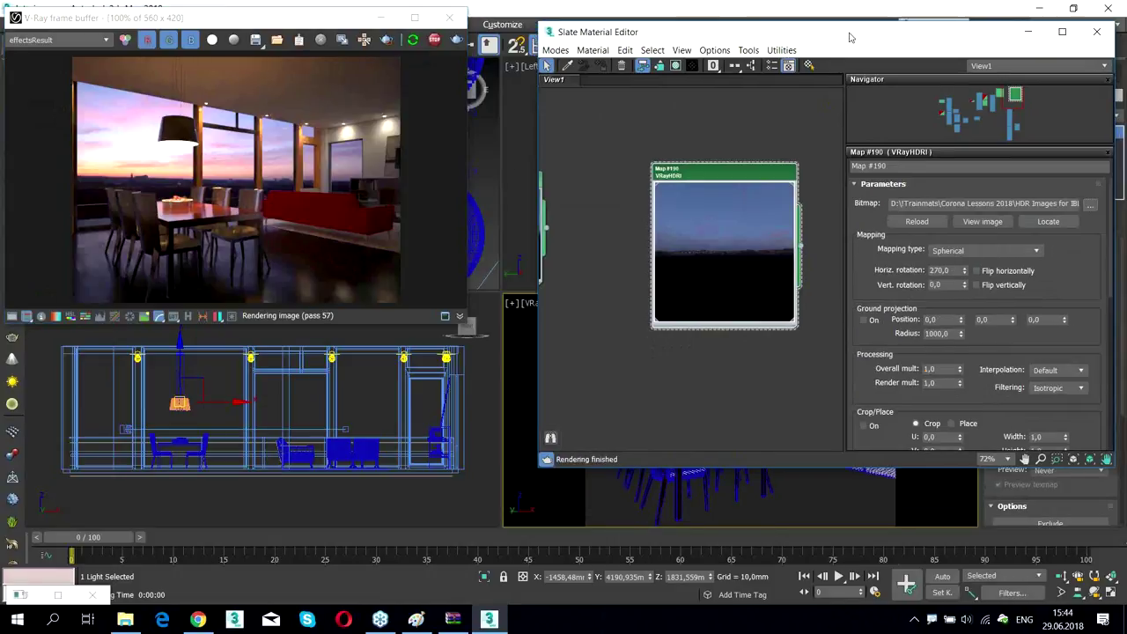
left_click(1090, 204)
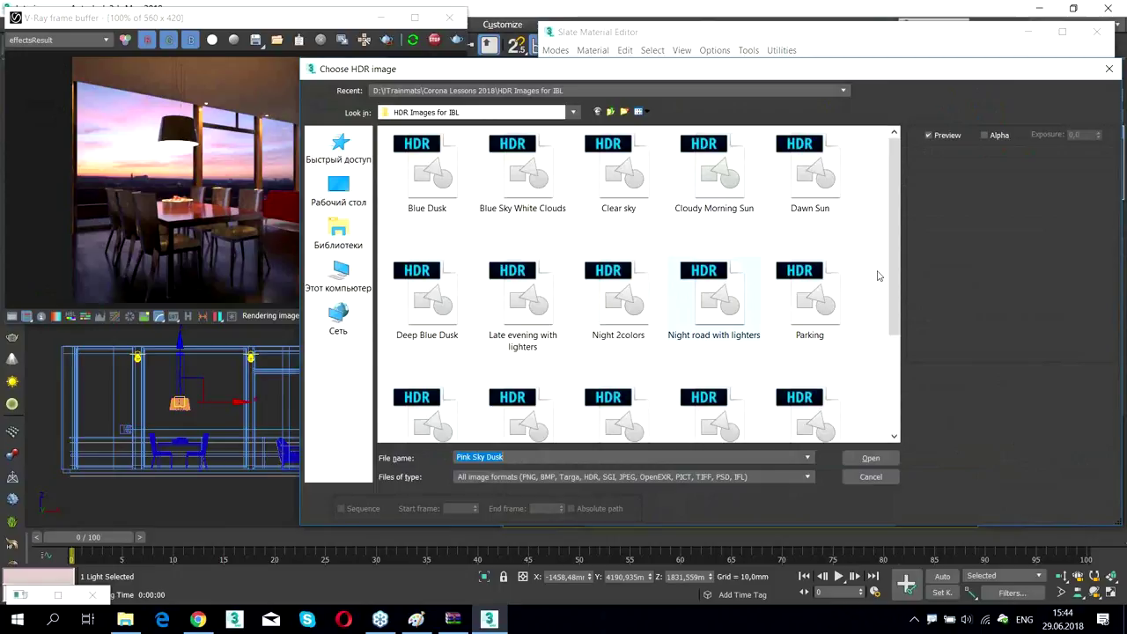
scroll(890, 344, "down", 2)
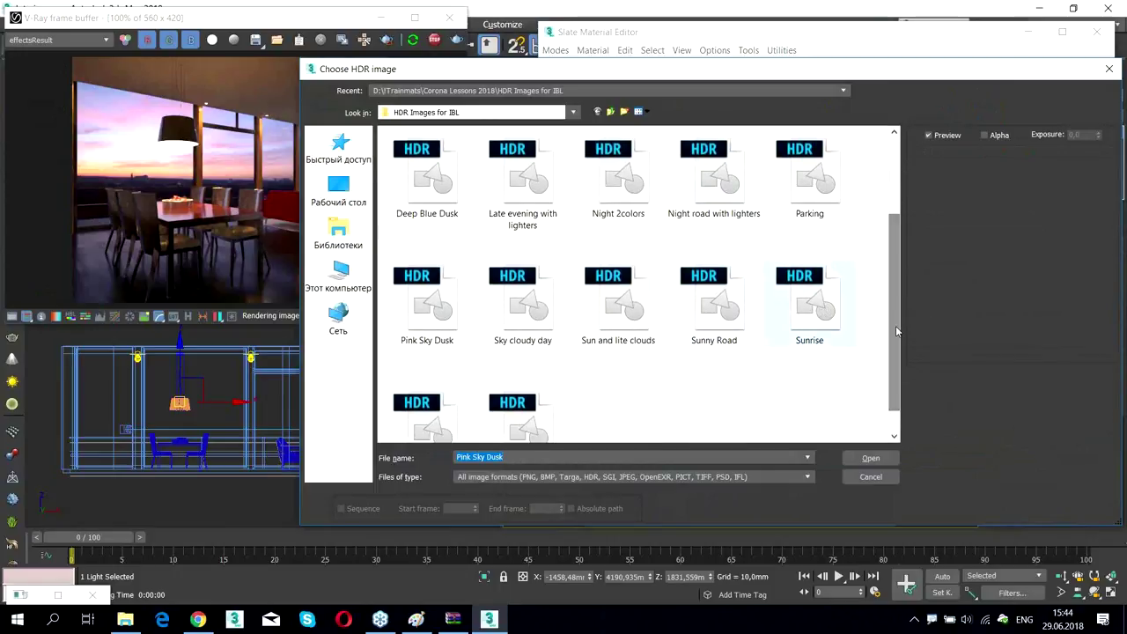
scroll(896, 332, "down", 1)
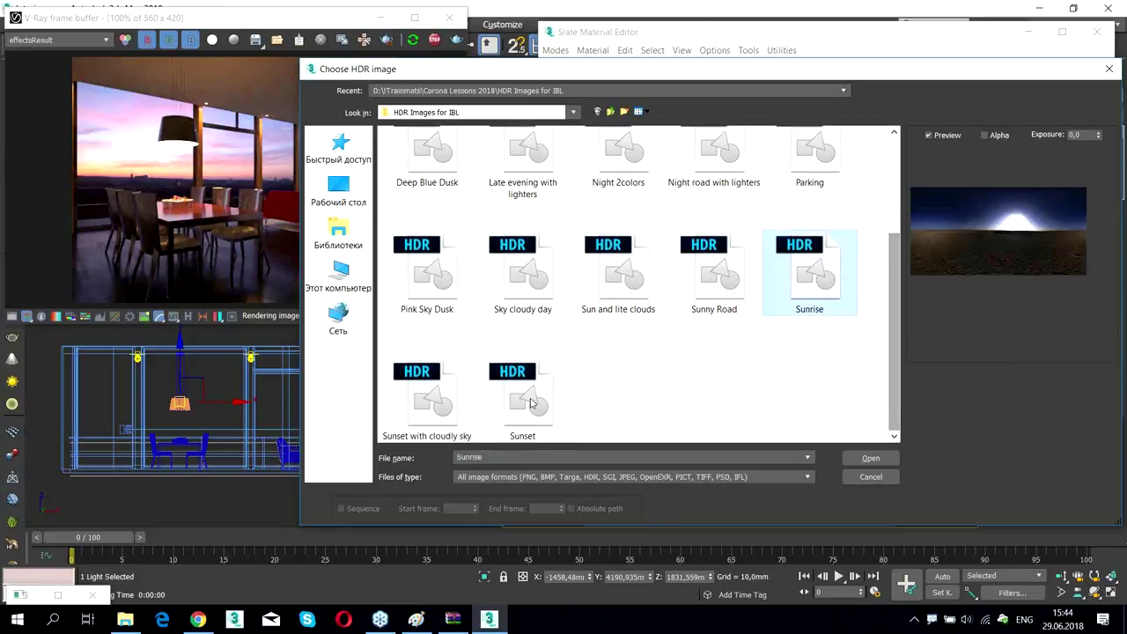
left_click(531, 403)
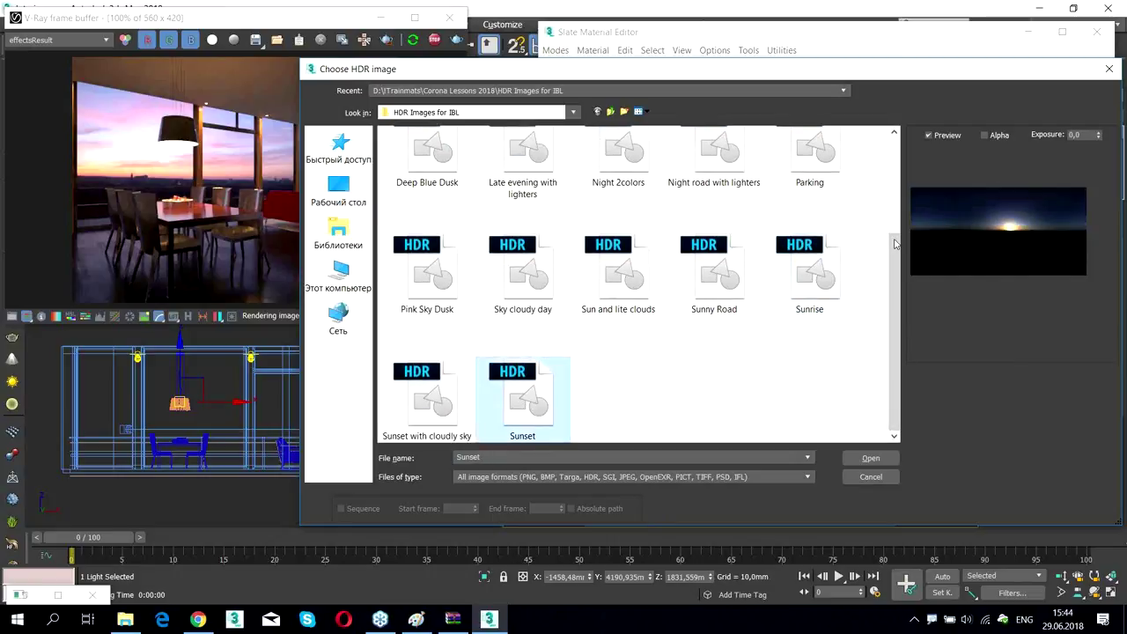
left_click(446, 407)
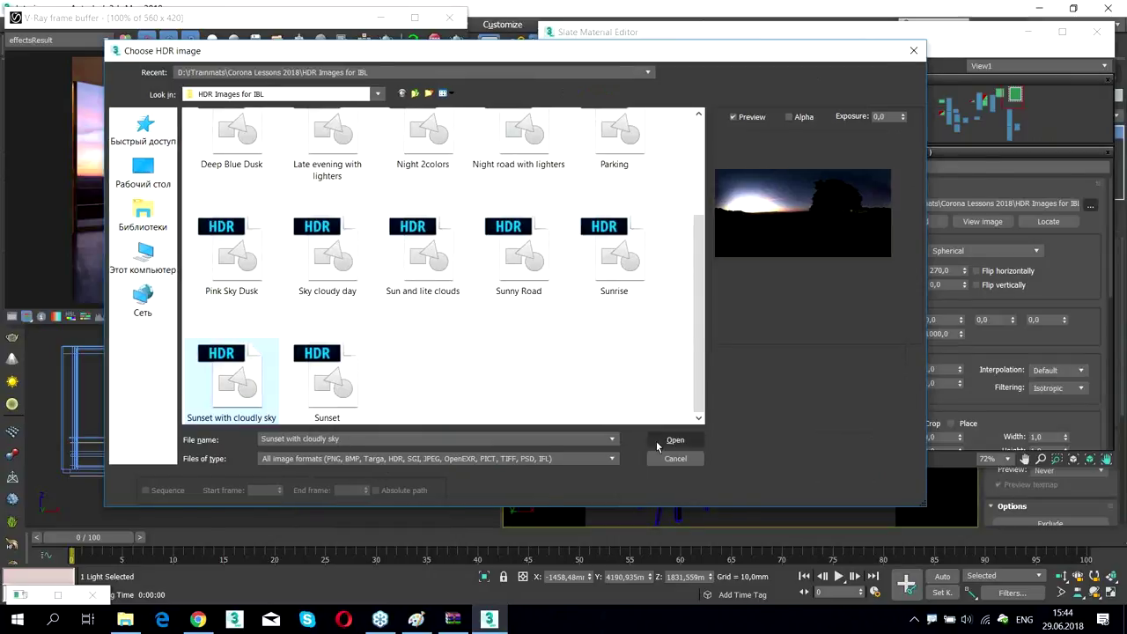
left_click(657, 440)
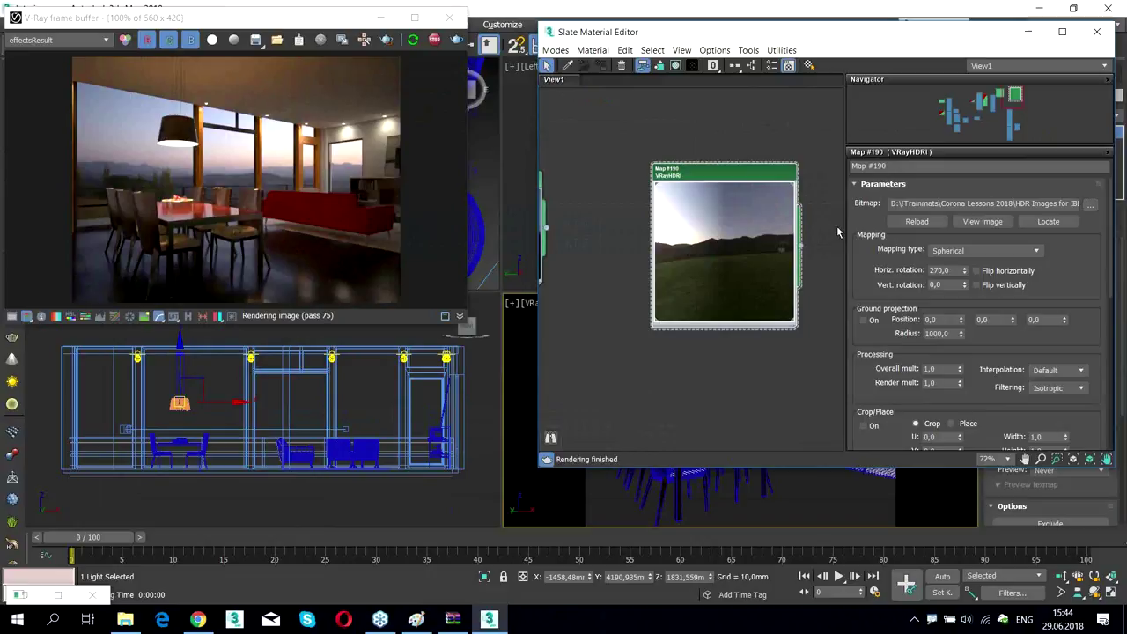
Set the VRayHDRI map's horizontal rotation to 180 and its overall multiplier to 0,1
key("Tab")
type("180")
key("Return")
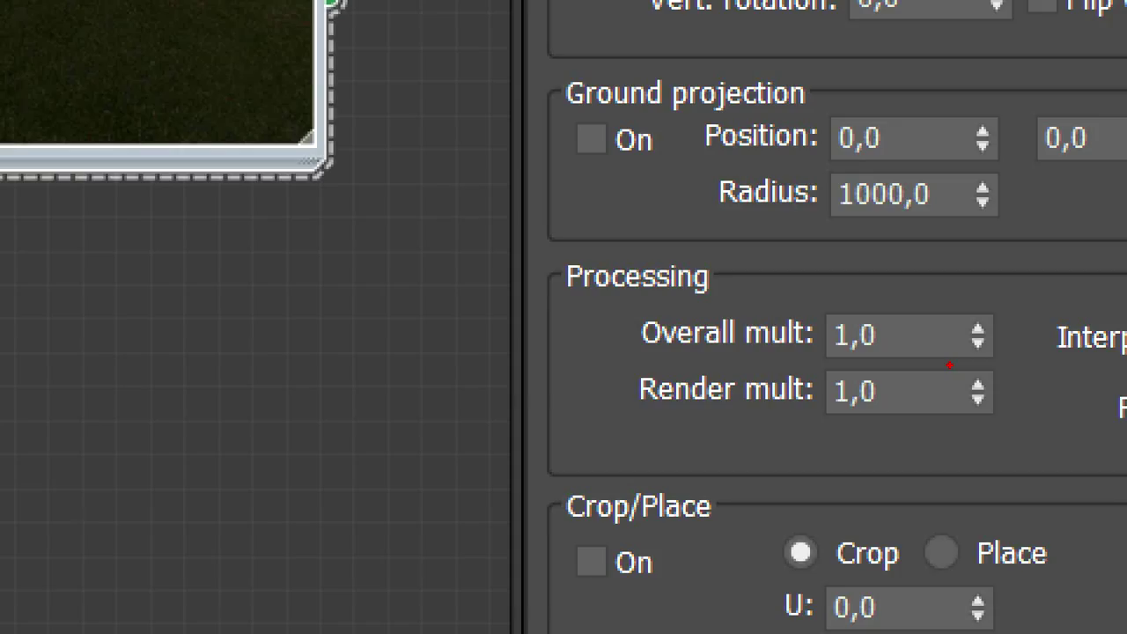
mouse_move(952, 361)
left_mouse_down()
mouse_move(940, 379)
mouse_move(794, 371)
left_mouse_up()
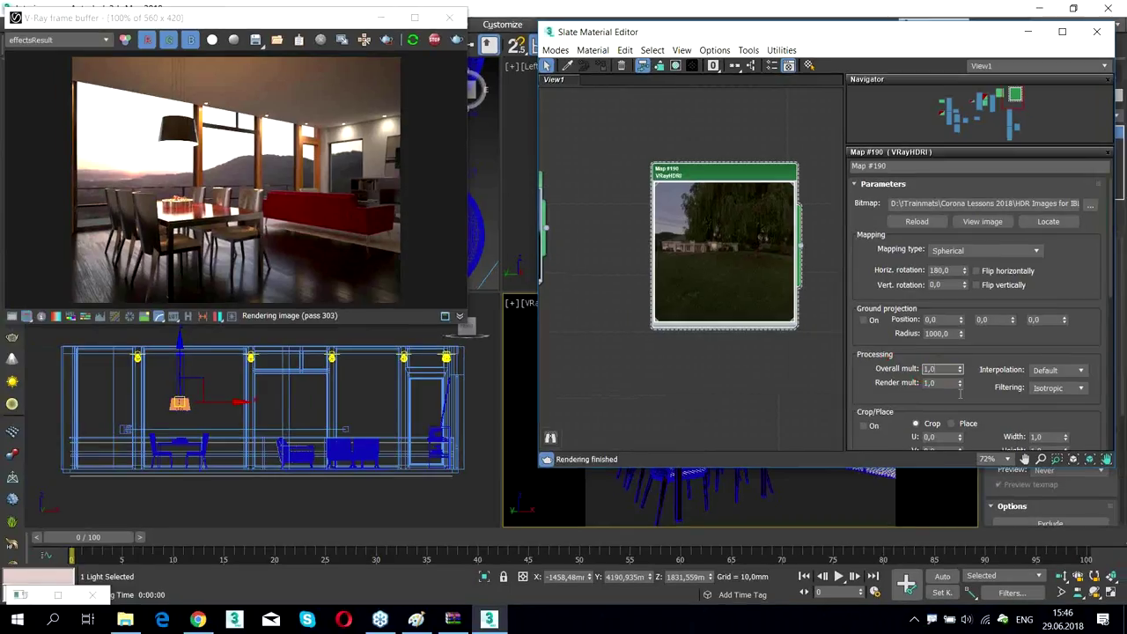
type("0,1")
key("Return")
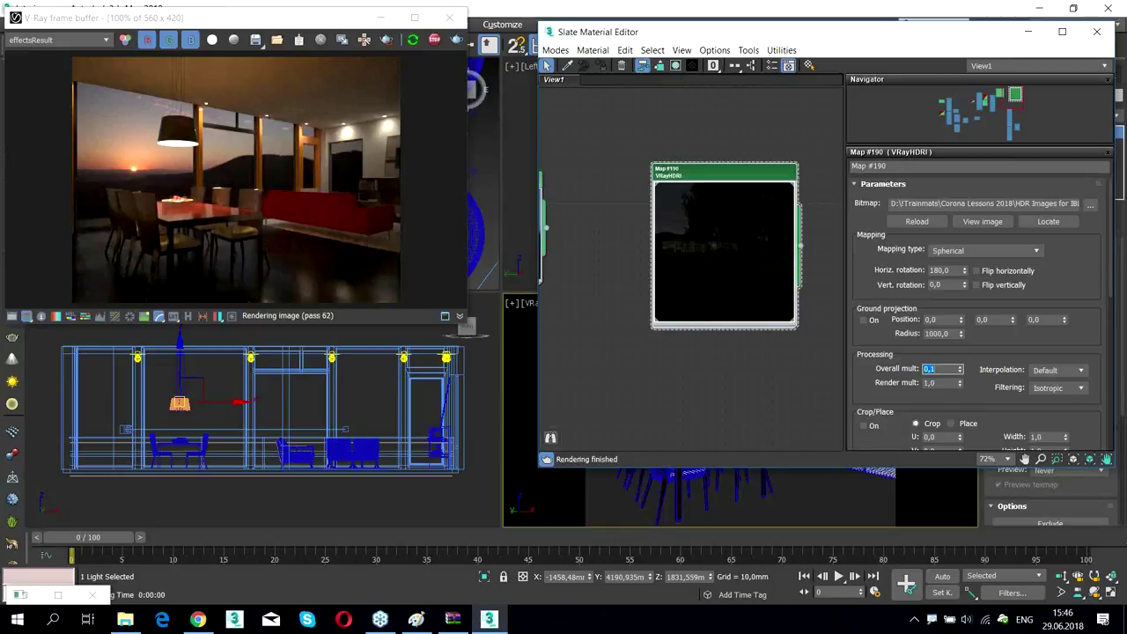
Close the material editor and the frame buffer, and set the render output width to 1200
left_click_drag(616, 32, 455, 58)
key("m")
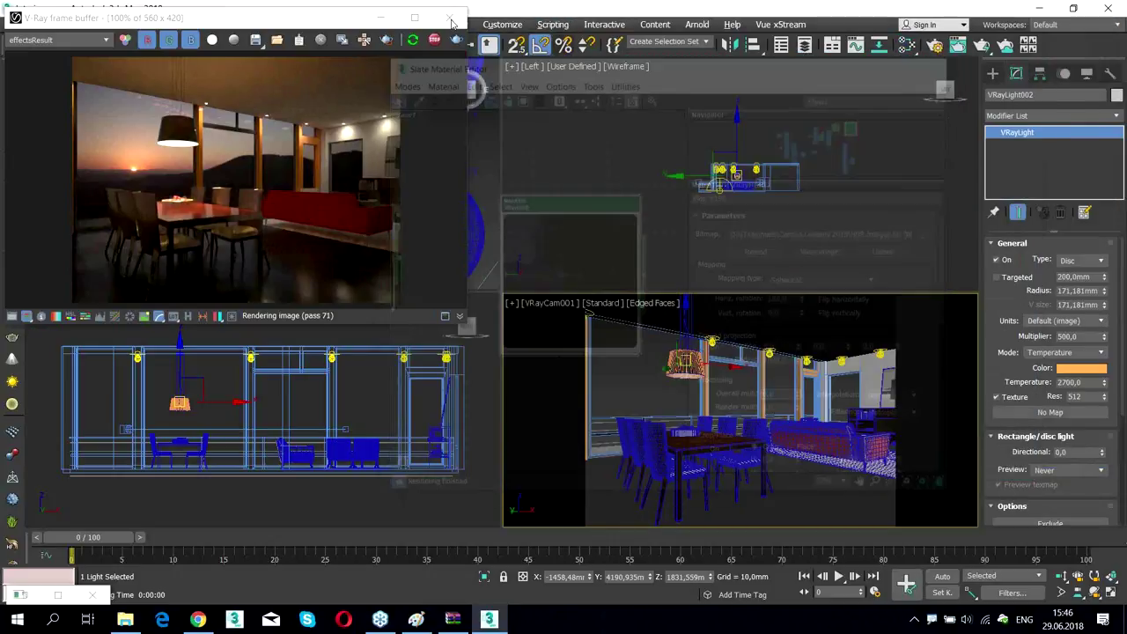
left_click(451, 20)
left_click(933, 49)
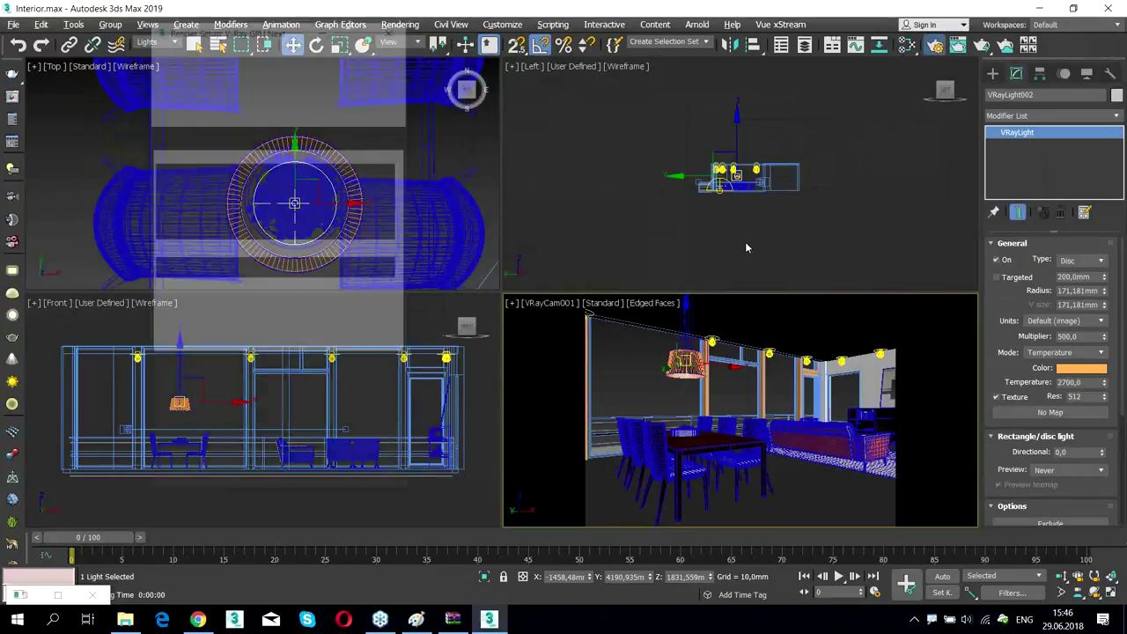
left_click(167, 137)
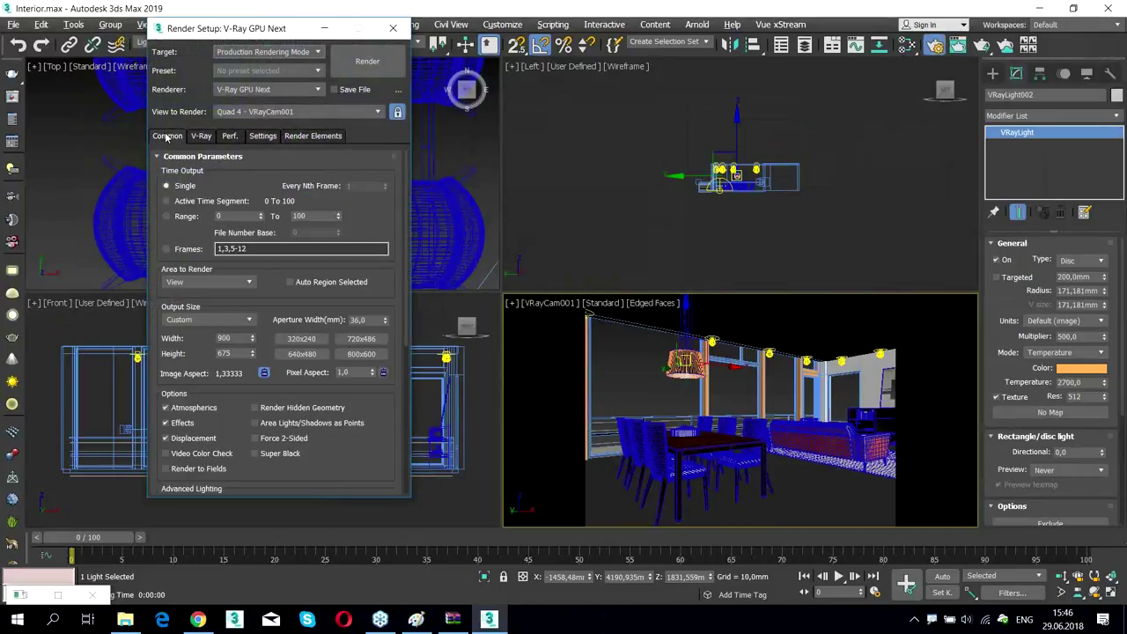
double_click(235, 339)
type("1200")
key("Return")
Switch the VRayDenoiser render element's denoising engine to Default V-Ray denoiser
left_click(314, 137)
left_click(180, 222)
scroll(288, 385, "down", 5)
left_click(313, 405)
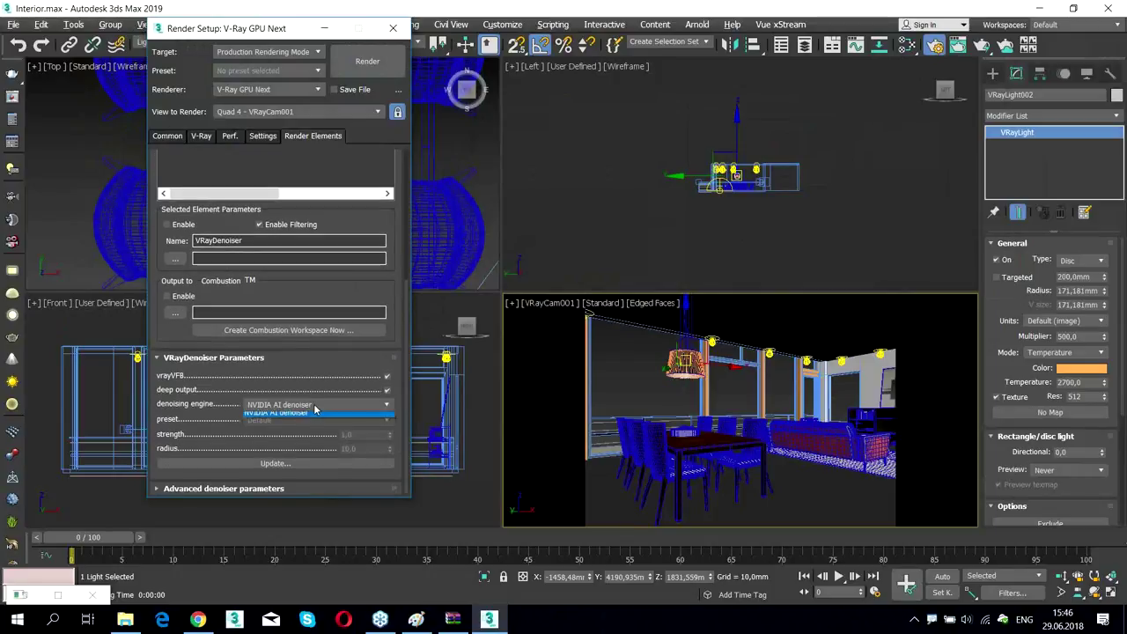
left_click(314, 417)
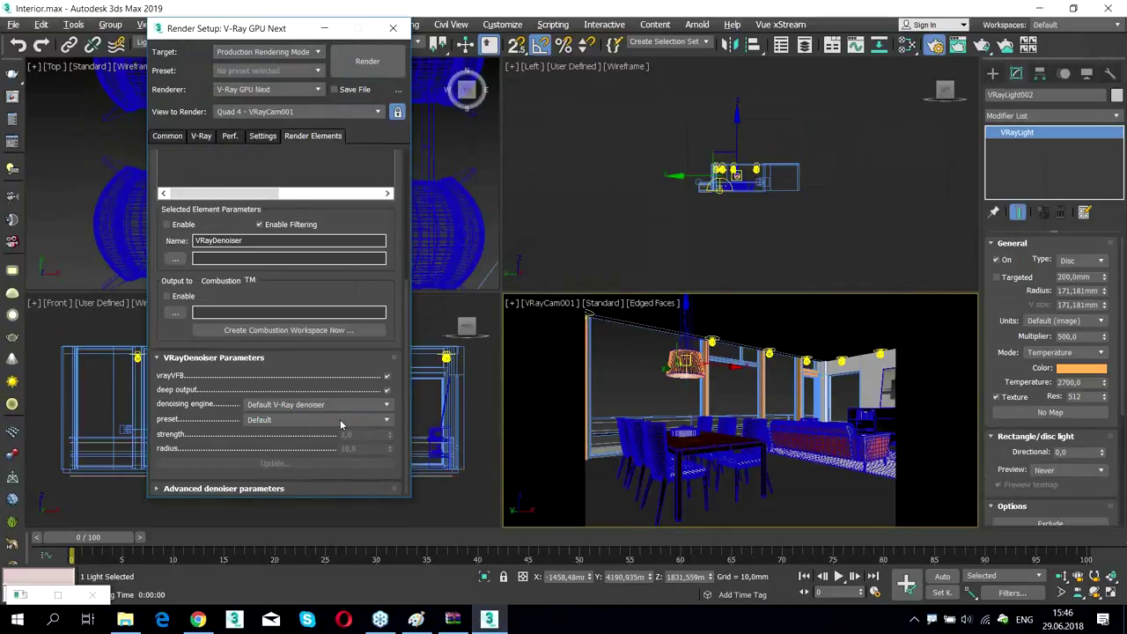
Start the production render and arrange the frame buffer and rendering progress window side by side
left_click(379, 72)
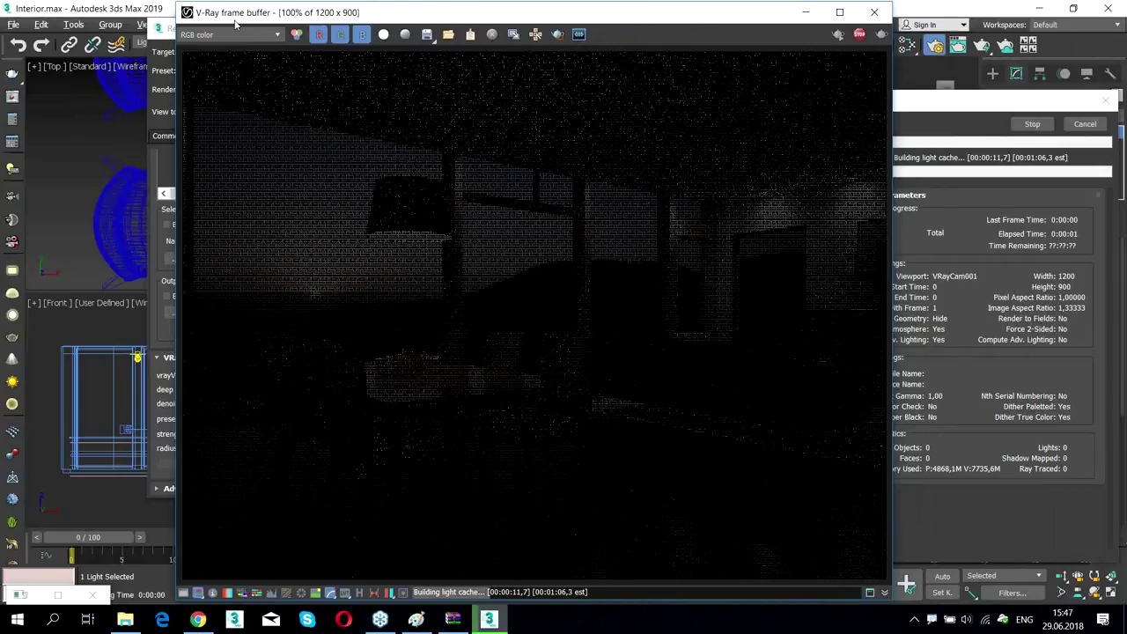
left_click_drag(592, 23, 499, 21)
left_click_drag(892, 105, 866, 82)
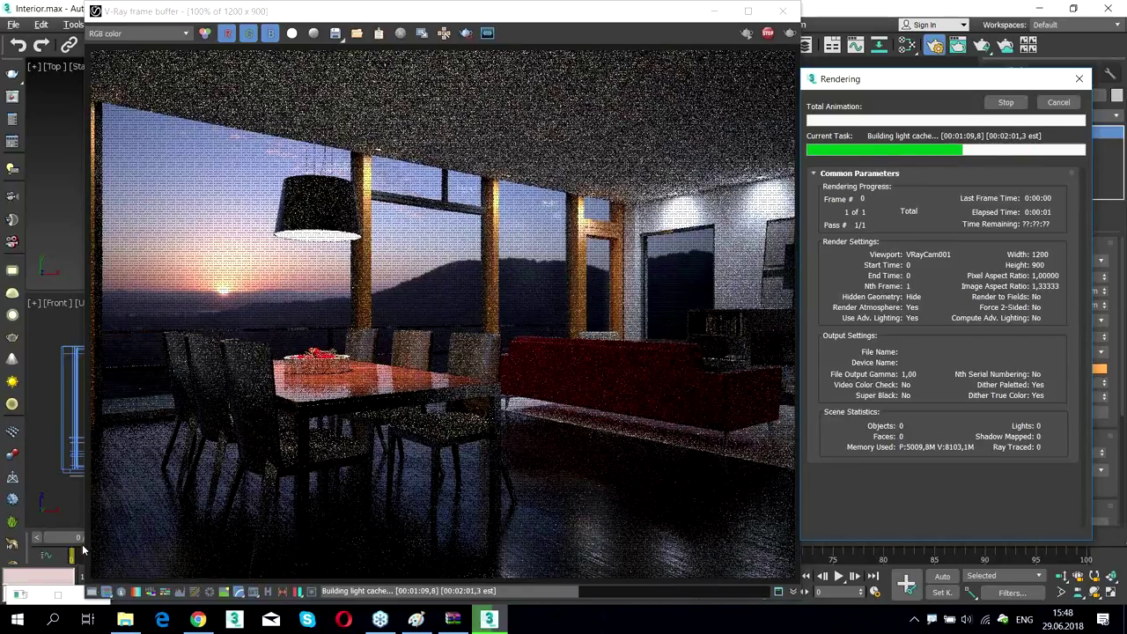
Enable the frame buffer's Exposure correction with exposure about 0,23, highlight burn about 0,83 and contrast about 0,41
left_click(812, 52)
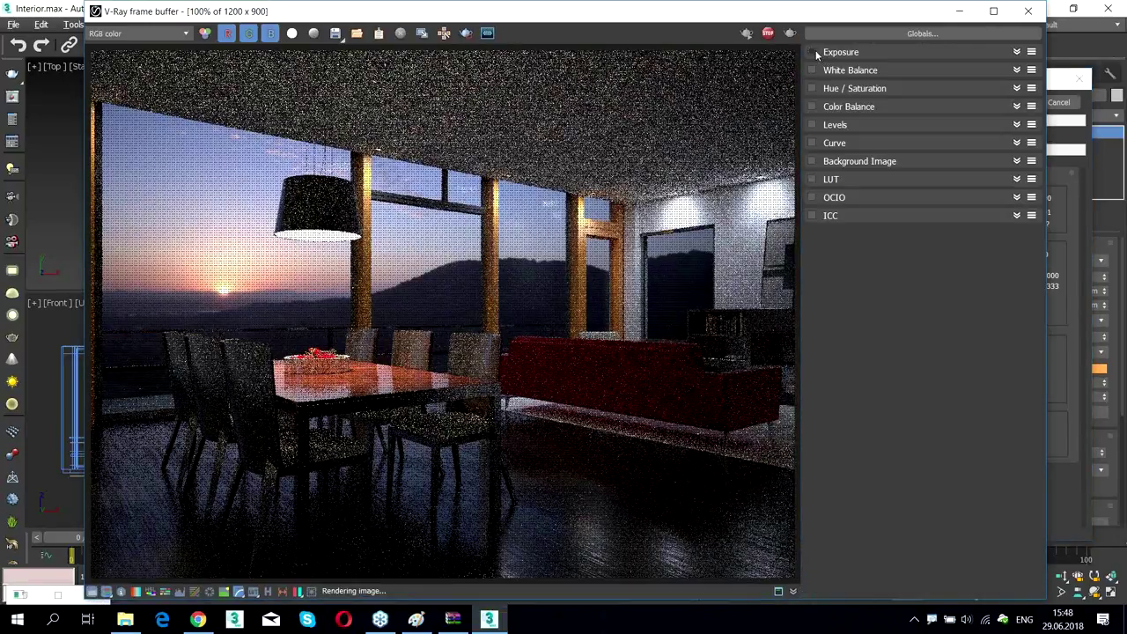
left_click(1017, 51)
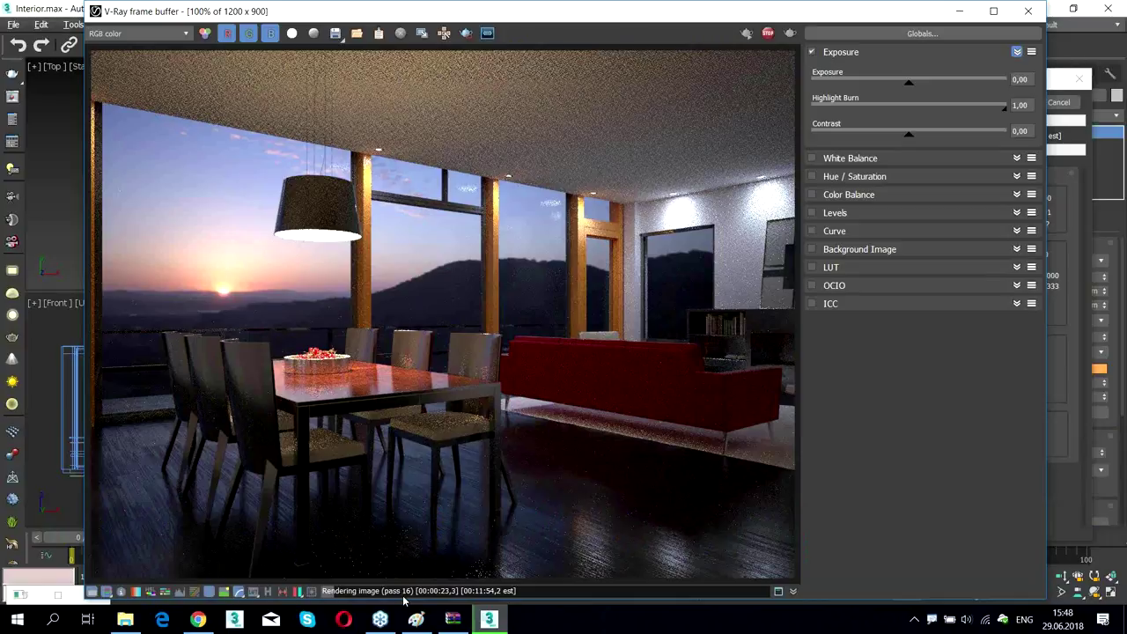
left_click_drag(1004, 108, 973, 107)
left_click_drag(909, 82, 922, 84)
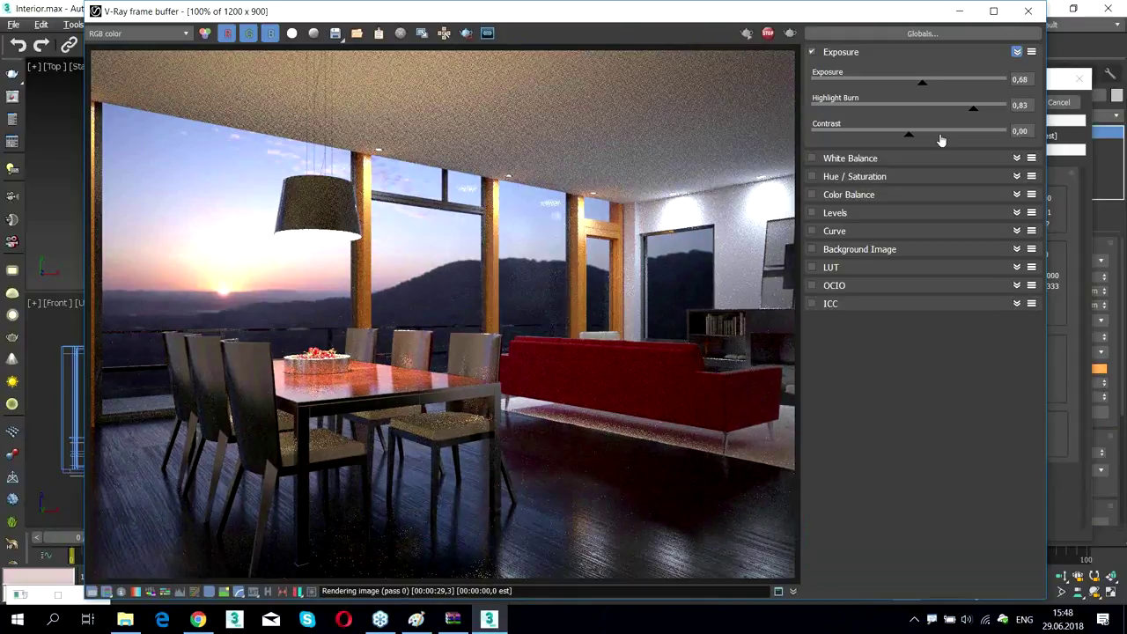
left_click_drag(941, 140, 938, 141)
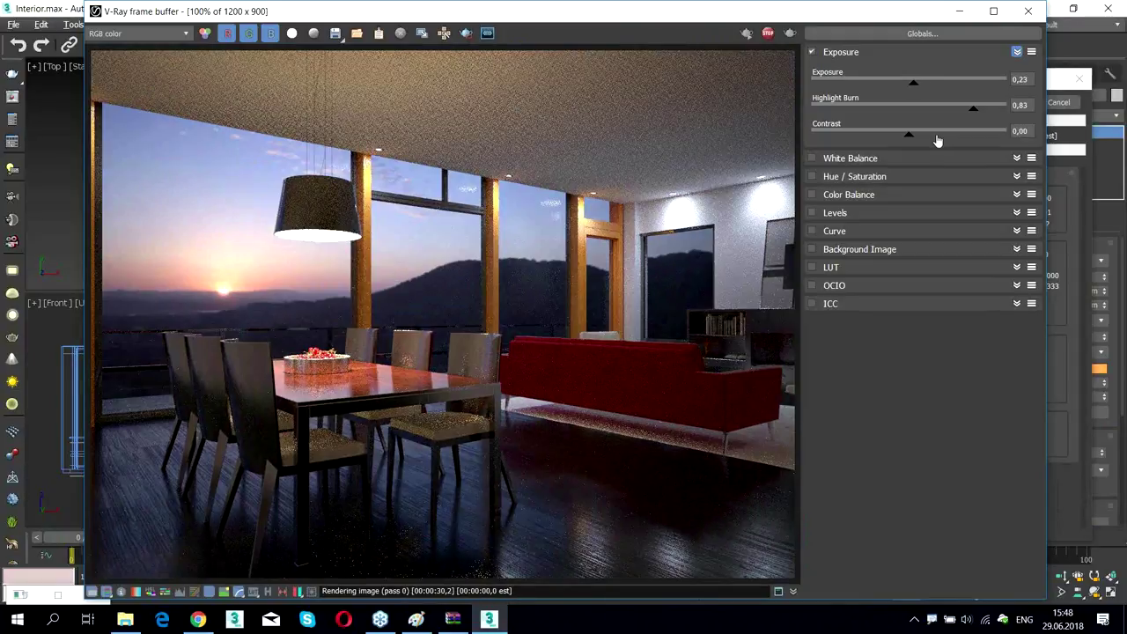
left_click_drag(938, 136, 950, 134)
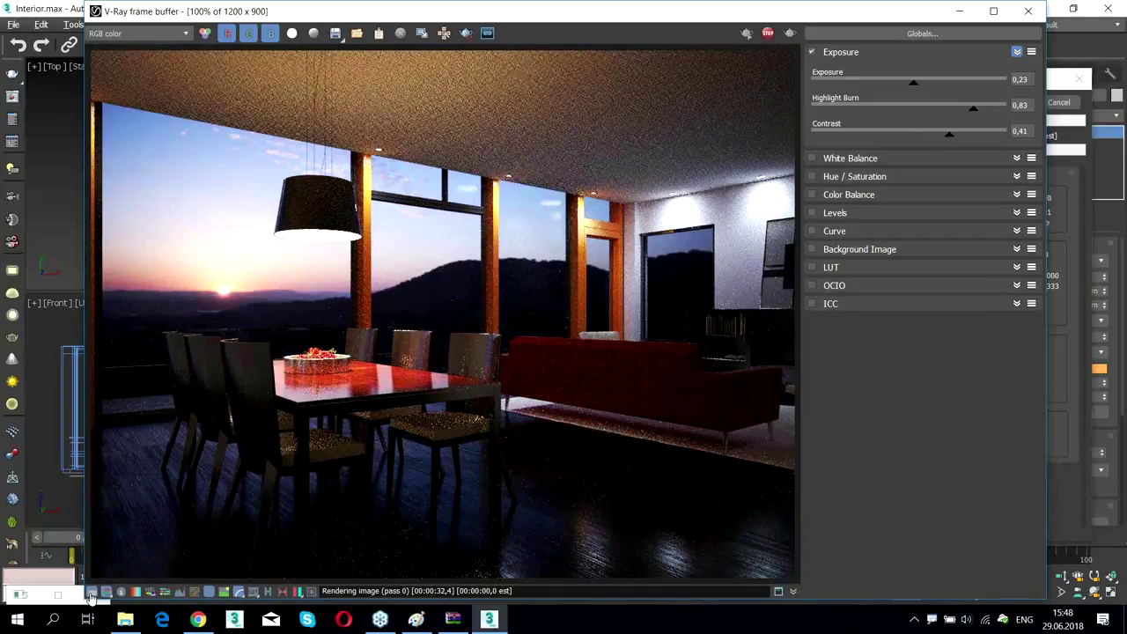
Open the frame buffer's lens effects settings in place of the color corrections and enable the glare effect
left_click(310, 597)
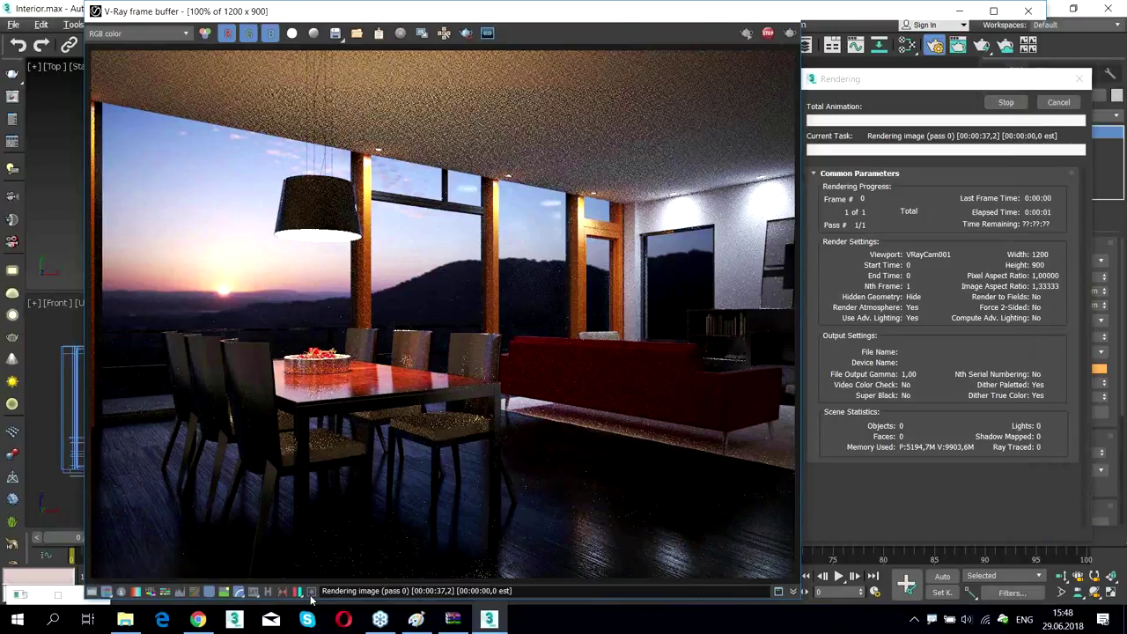
left_click(310, 597)
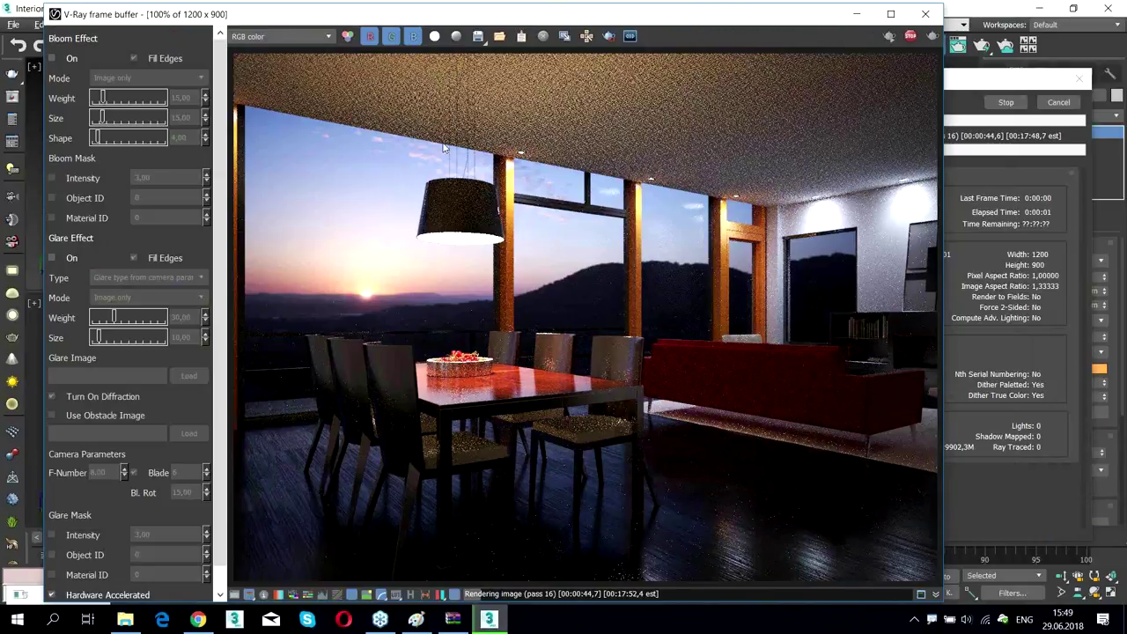
left_click_drag(573, 20, 392, 59)
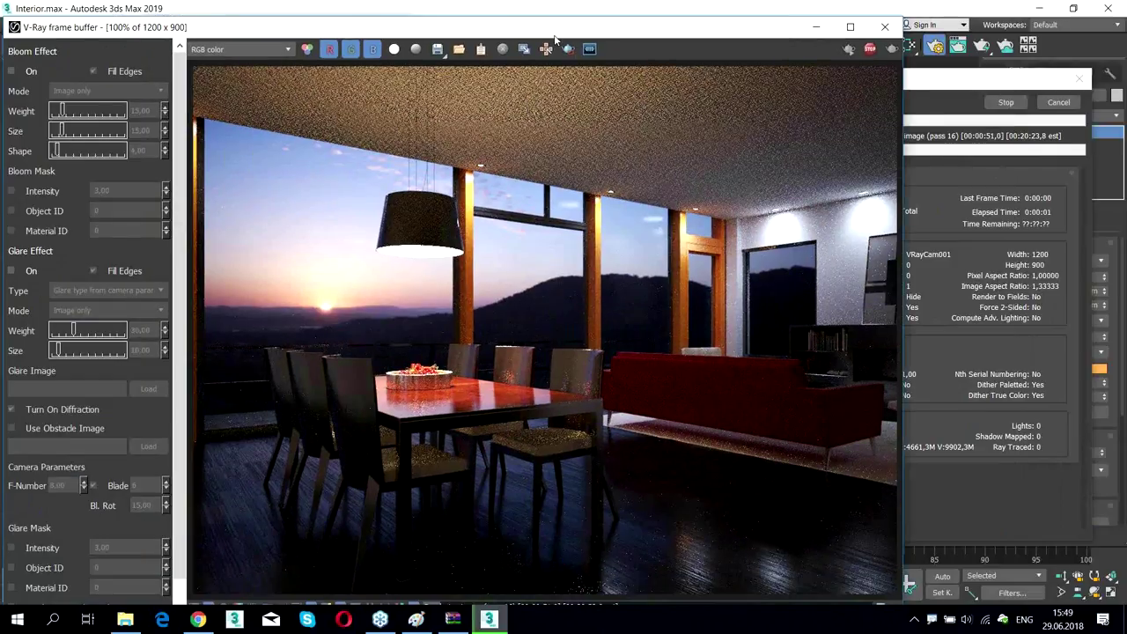
left_click_drag(555, 37, 528, 22)
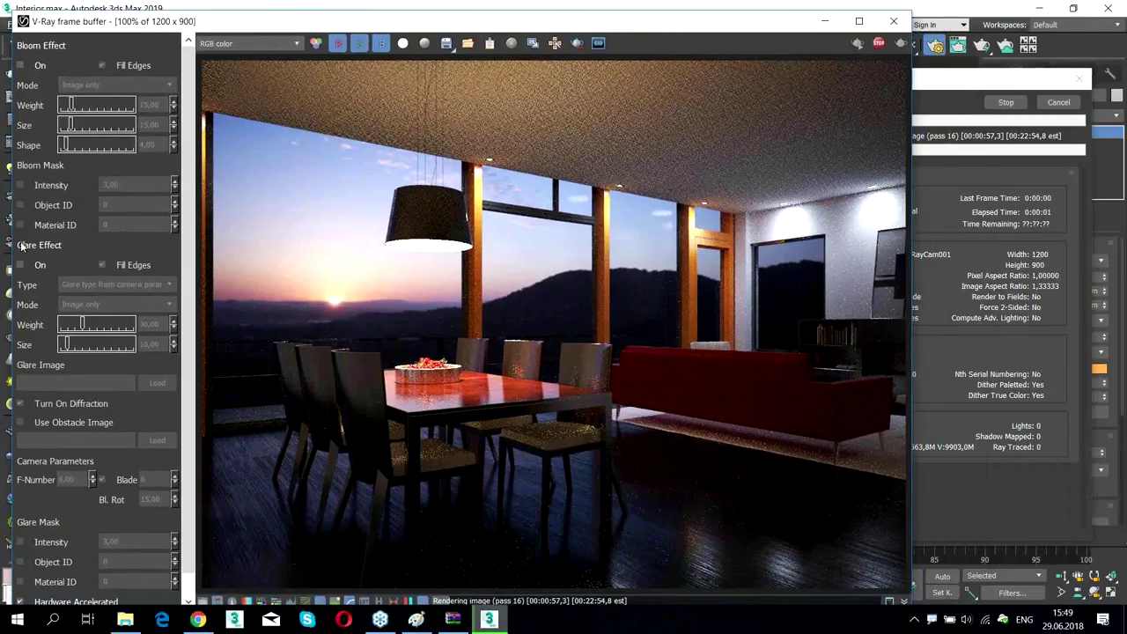
scroll(21, 247, "down", 1)
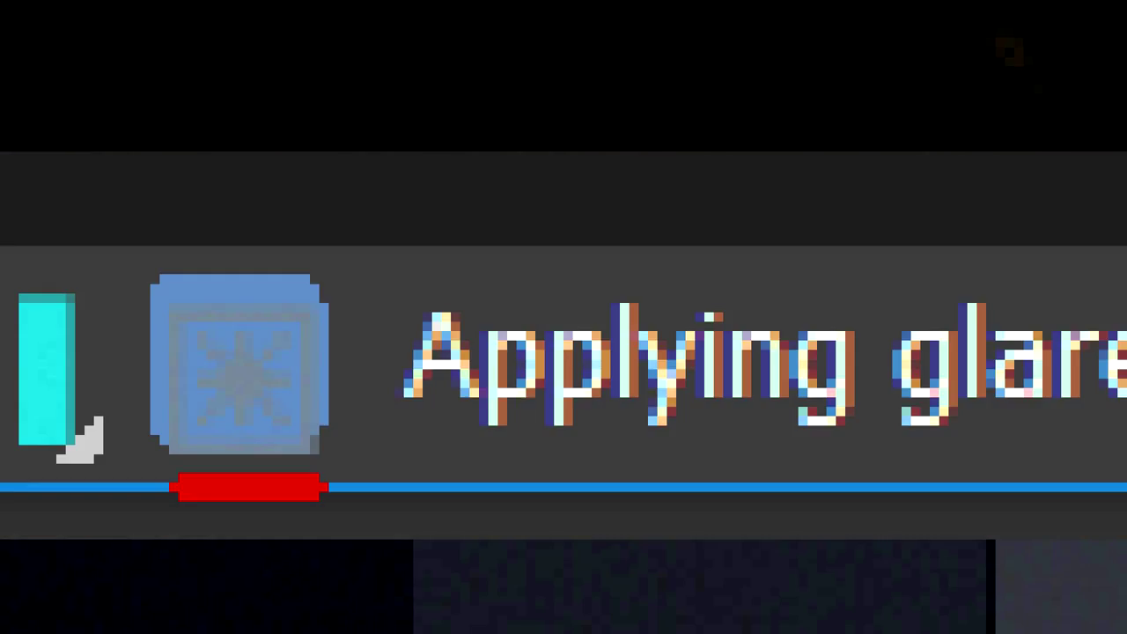
left_click_drag(319, 487, 211, 617)
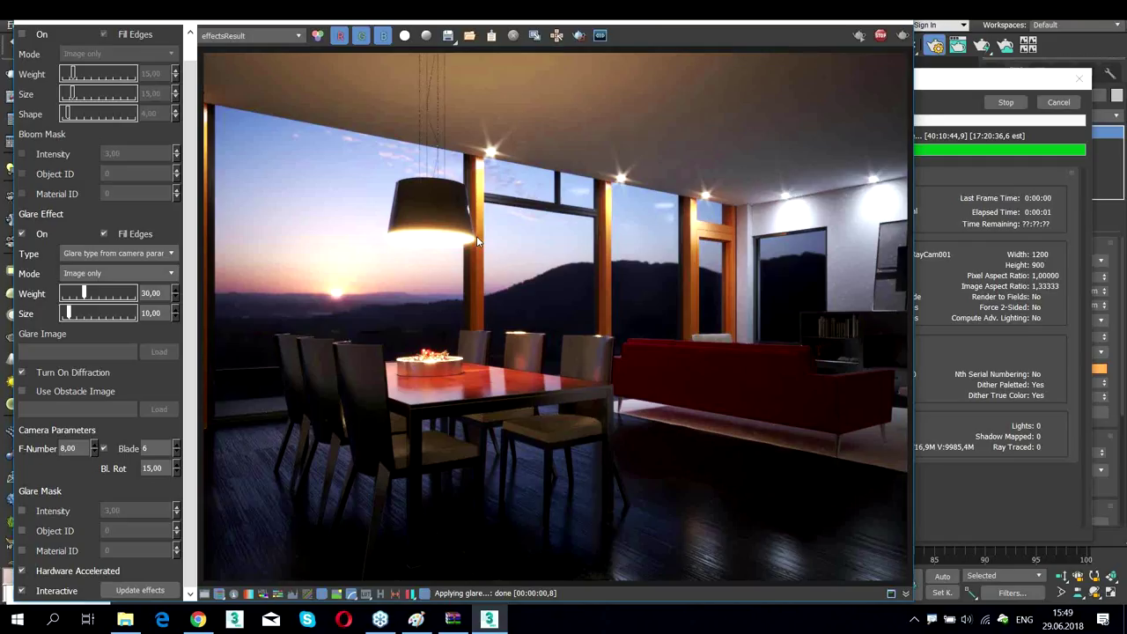
Inspect the glare in the rendered image and adjust its weight to about 22,58 and size to about 12,18
scroll(331, 298, "up", 3)
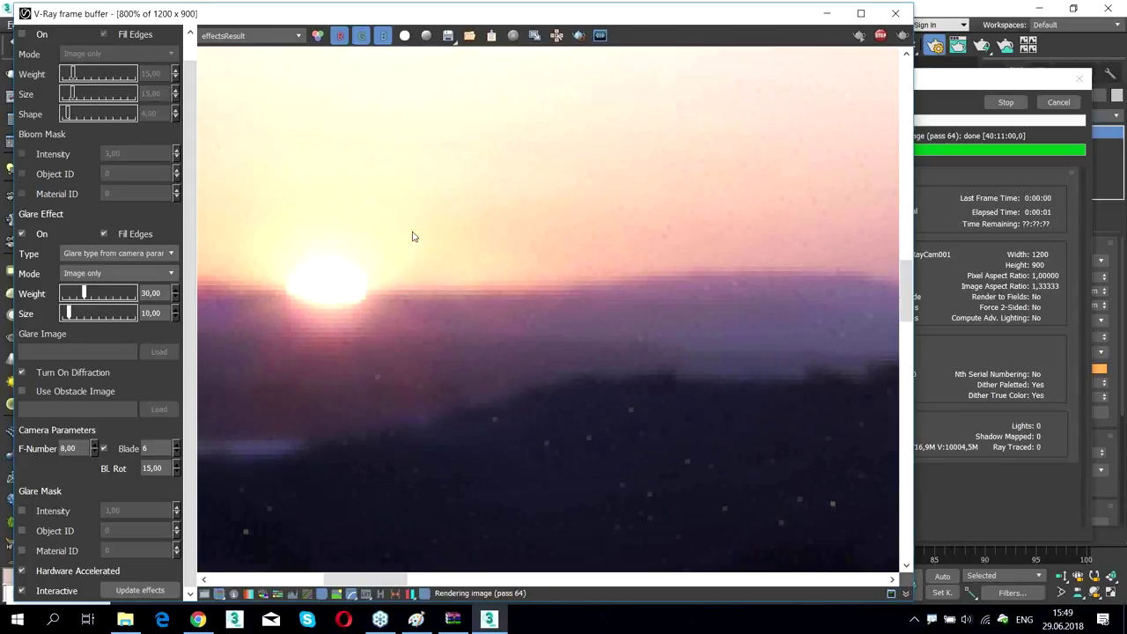
scroll(409, 273, "down", 3)
scroll(406, 282, "down", 2)
scroll(406, 281, "up", 2)
left_click_drag(628, 14, 666, 15)
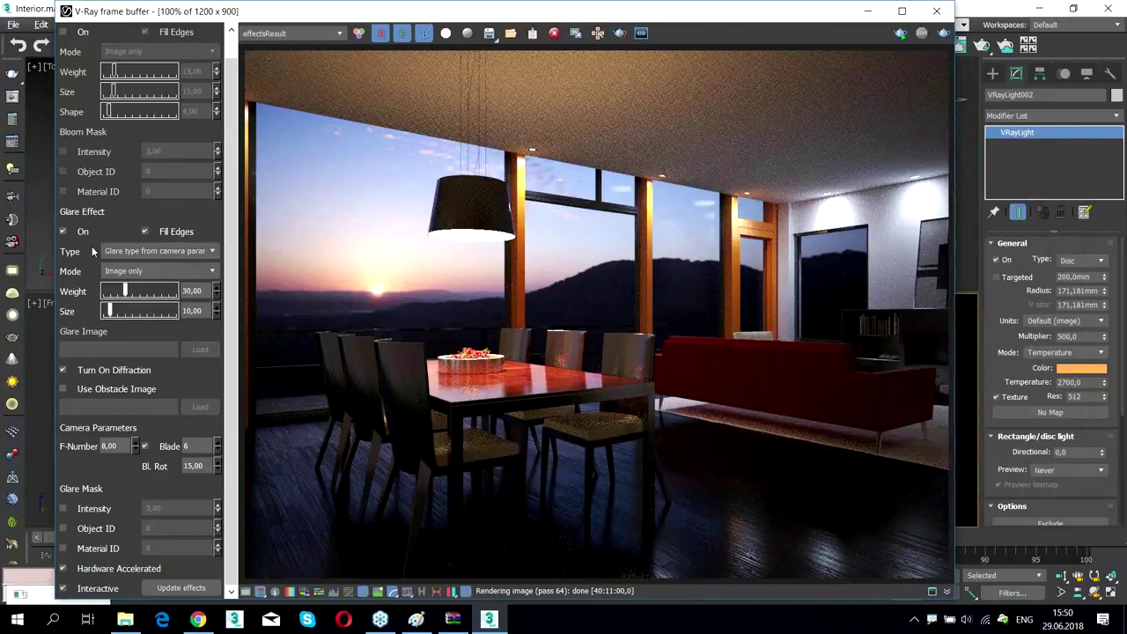
mouse_move(110, 313)
left_mouse_down()
mouse_move(128, 293)
mouse_move(118, 293)
left_mouse_up()
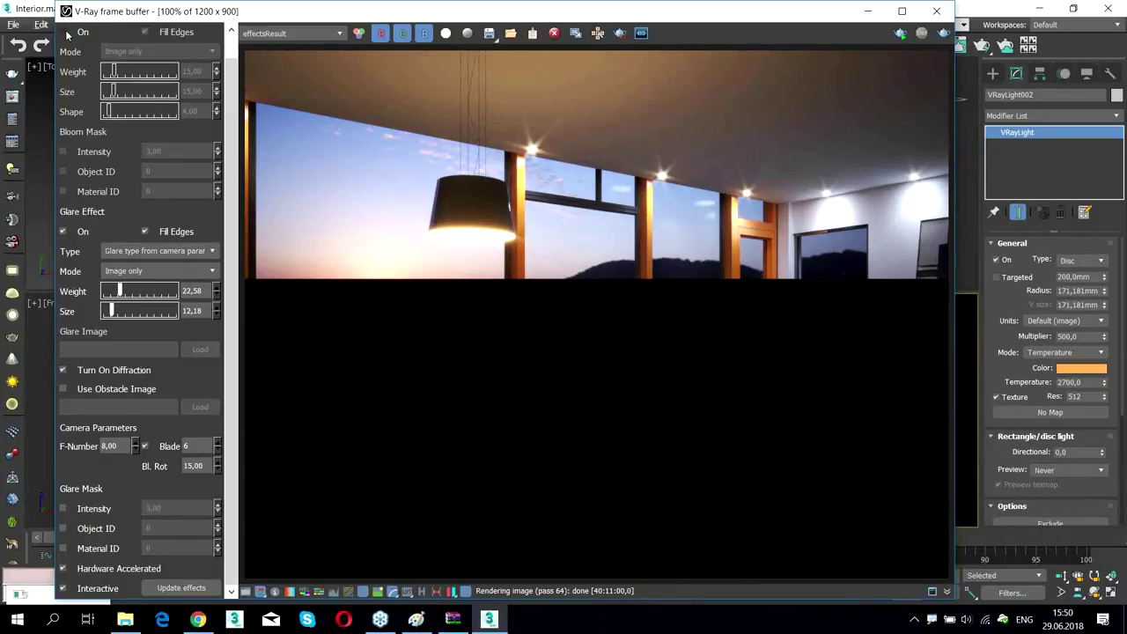
Enable the bloom effect with a weight of 5 and turn on the glare intensity mask
left_click_drag(112, 70, 121, 77)
left_click(63, 152)
left_click(65, 153)
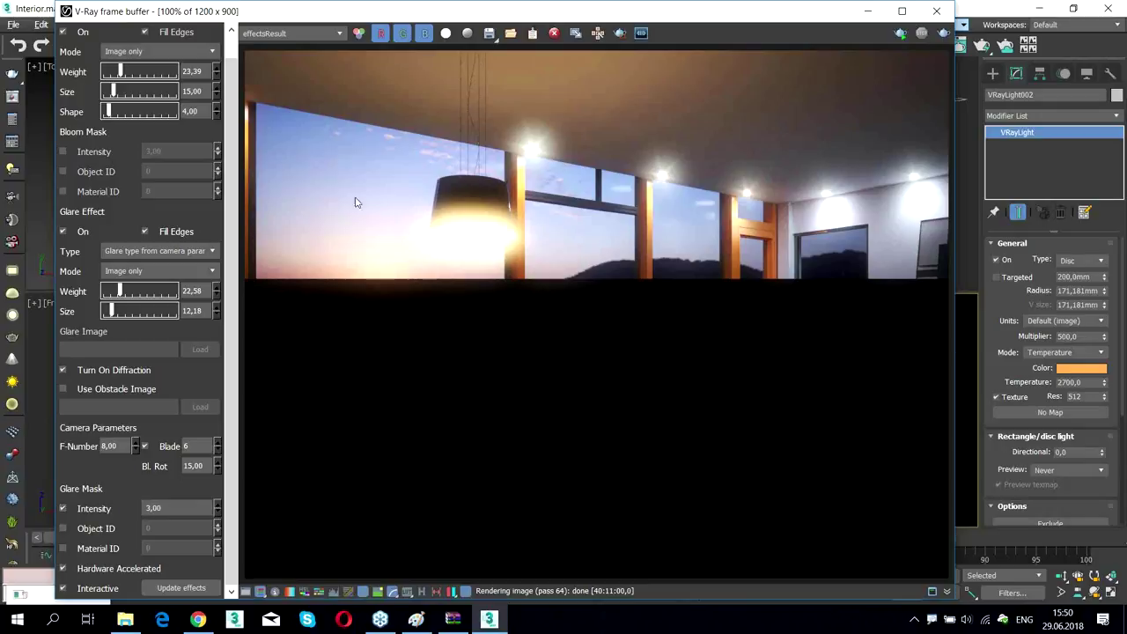
double_click(195, 71)
type("5")
key("Return")
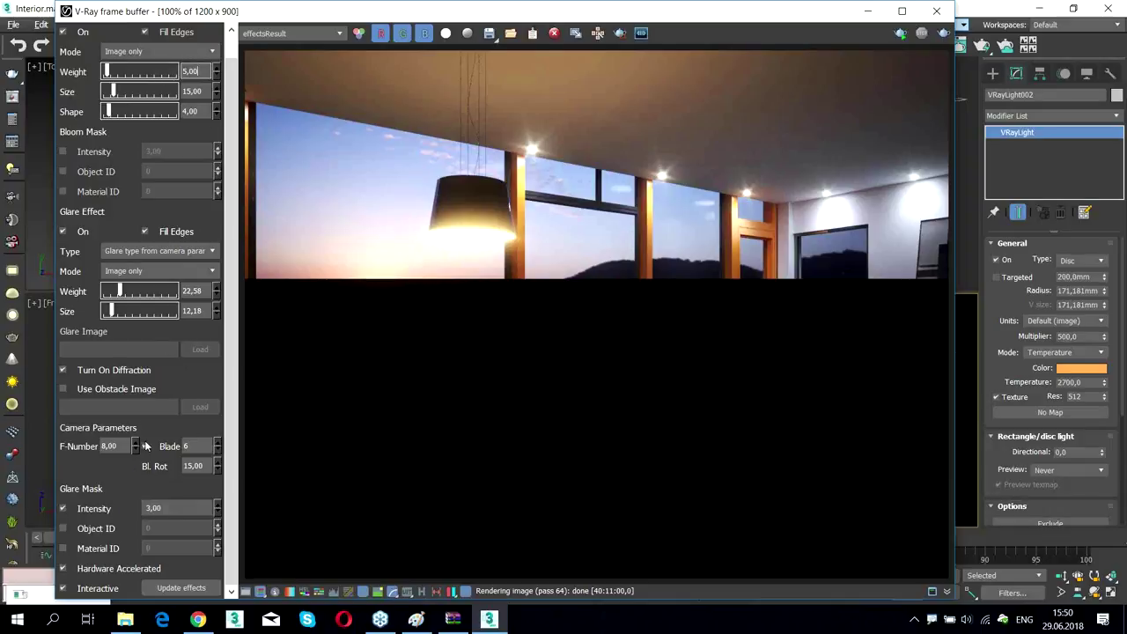
Set the glare effect's weight to 15 and close the frame buffer
double_click(204, 294)
type("15")
key("Return")
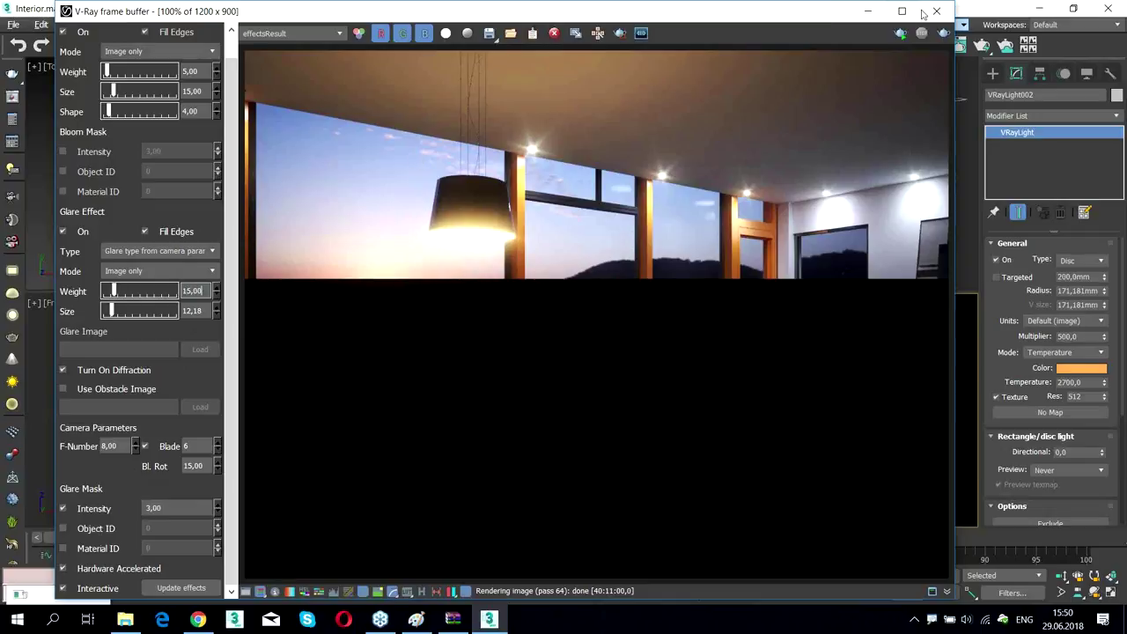
left_click(936, 10)
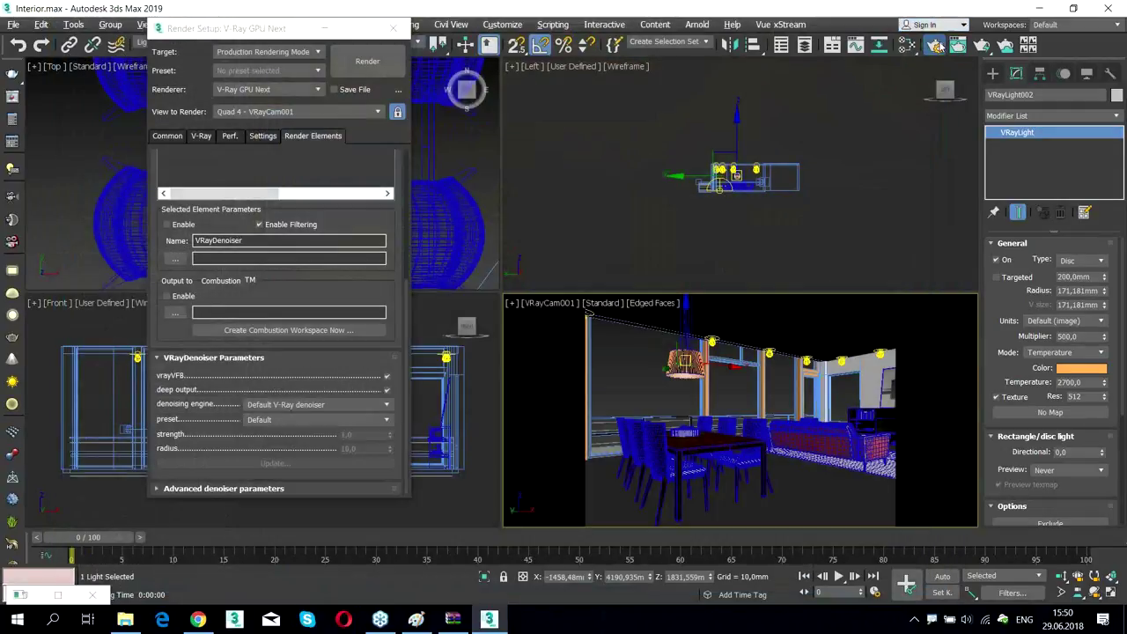
Set the output width to 800 pixels and render the VRayCam001 view
left_click(167, 136)
double_click(231, 338)
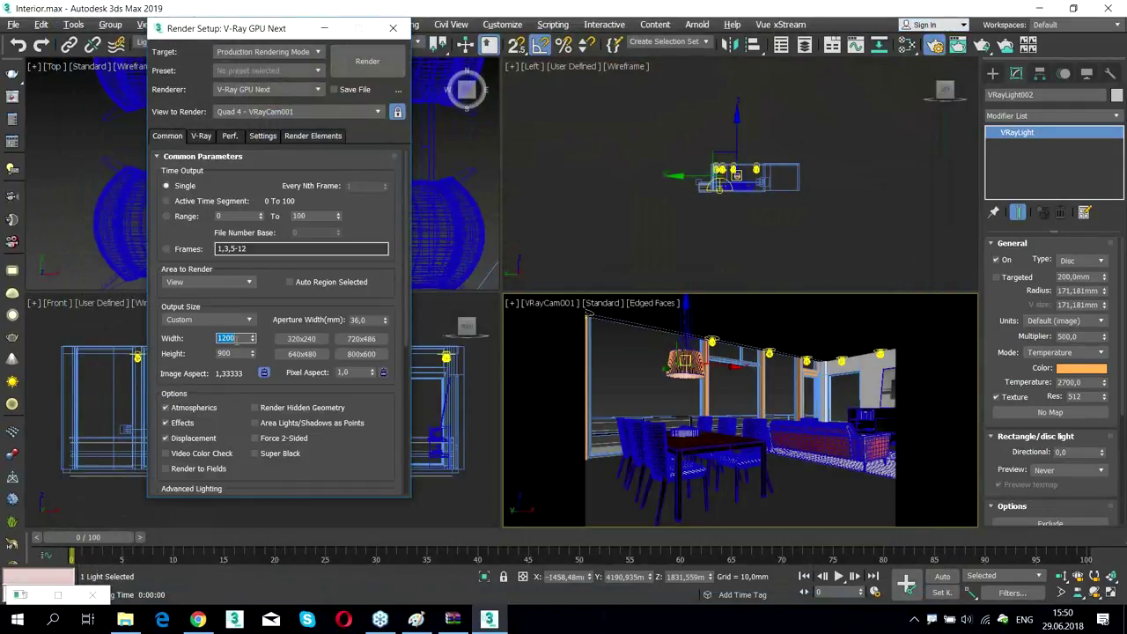
type("800")
key("Return")
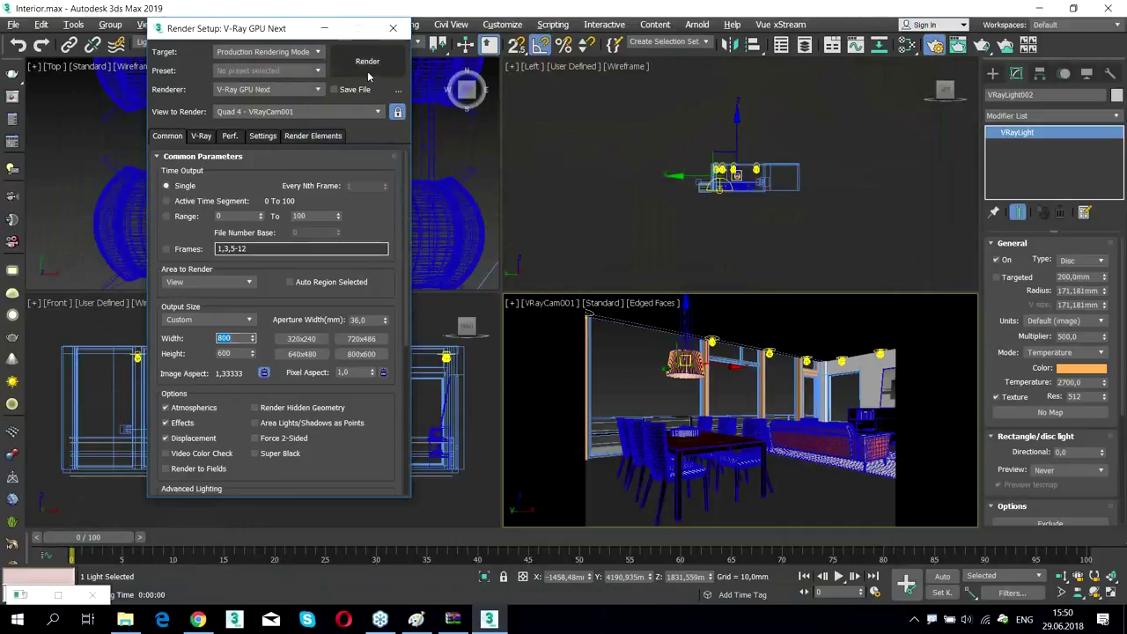
left_click(368, 75)
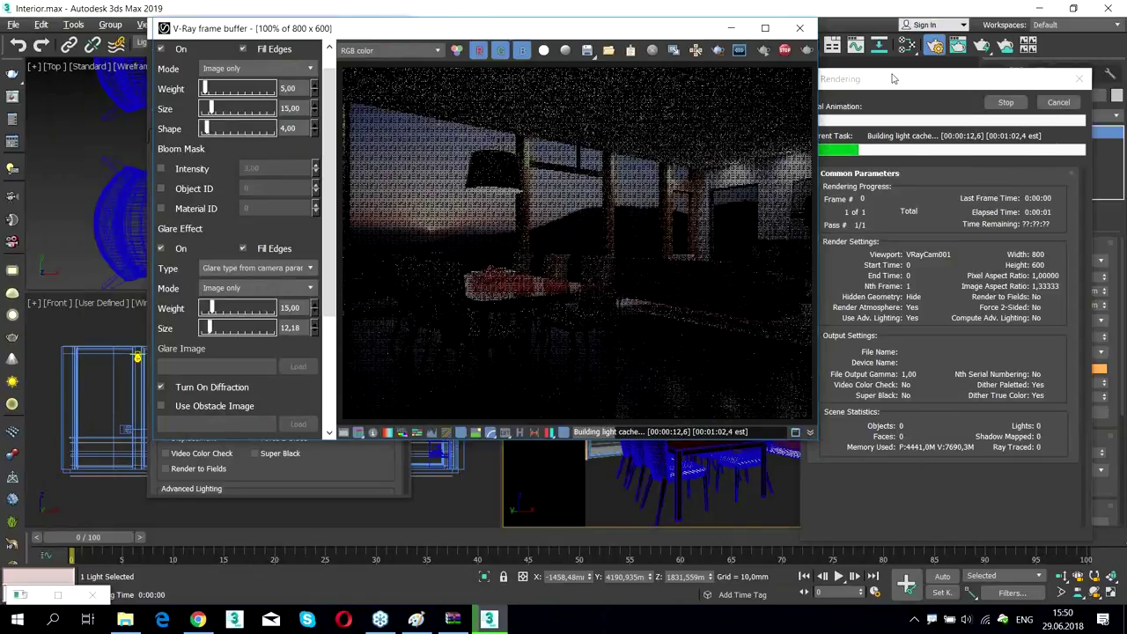
left_click_drag(657, 31, 615, 35)
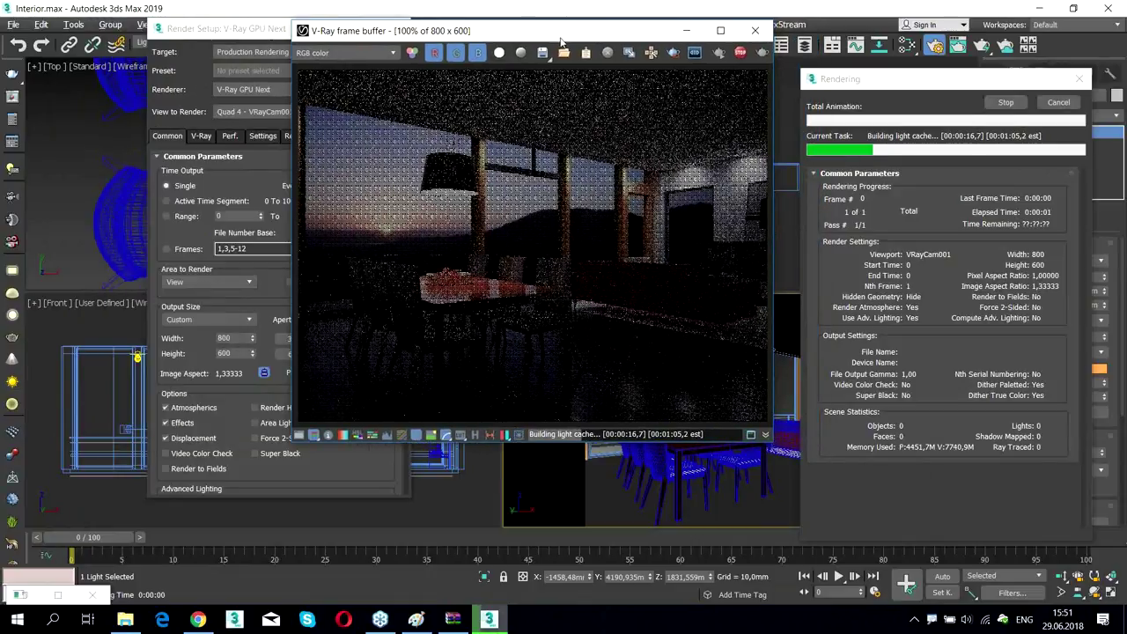
left_click_drag(559, 37, 507, 50)
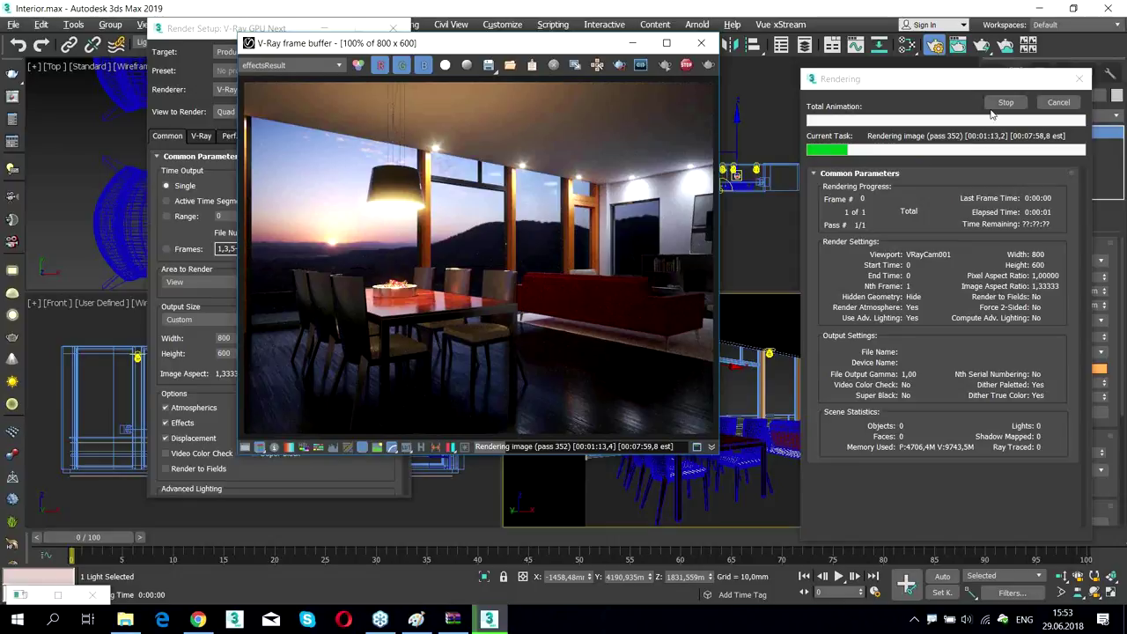
Stop the interior render and close the frame buffer and render settings
left_click(952, 169)
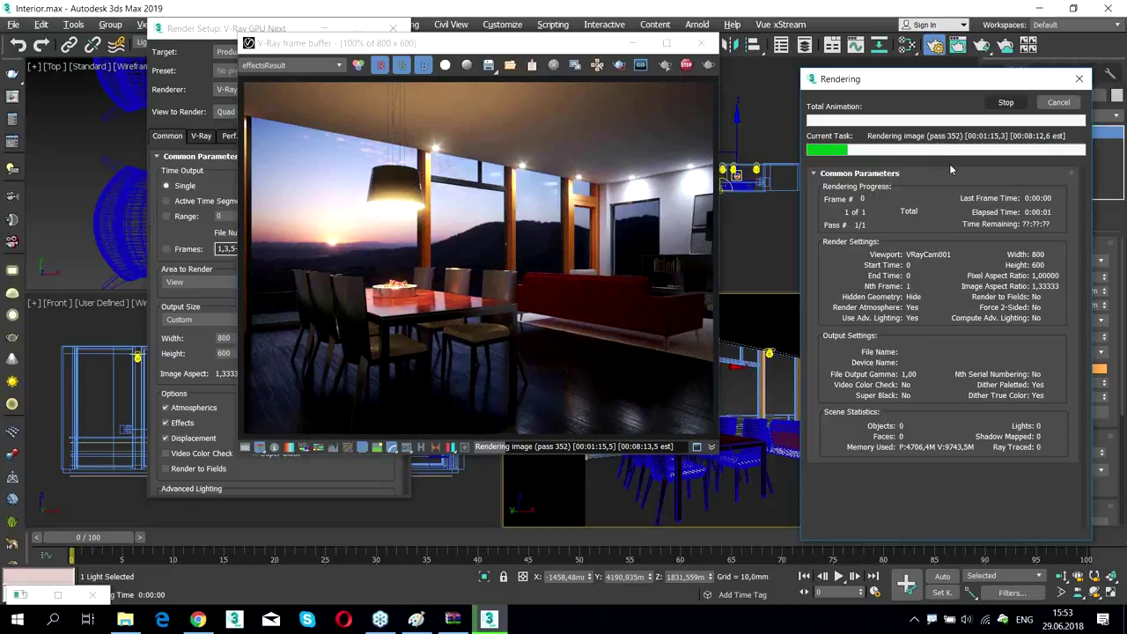
left_click(687, 66)
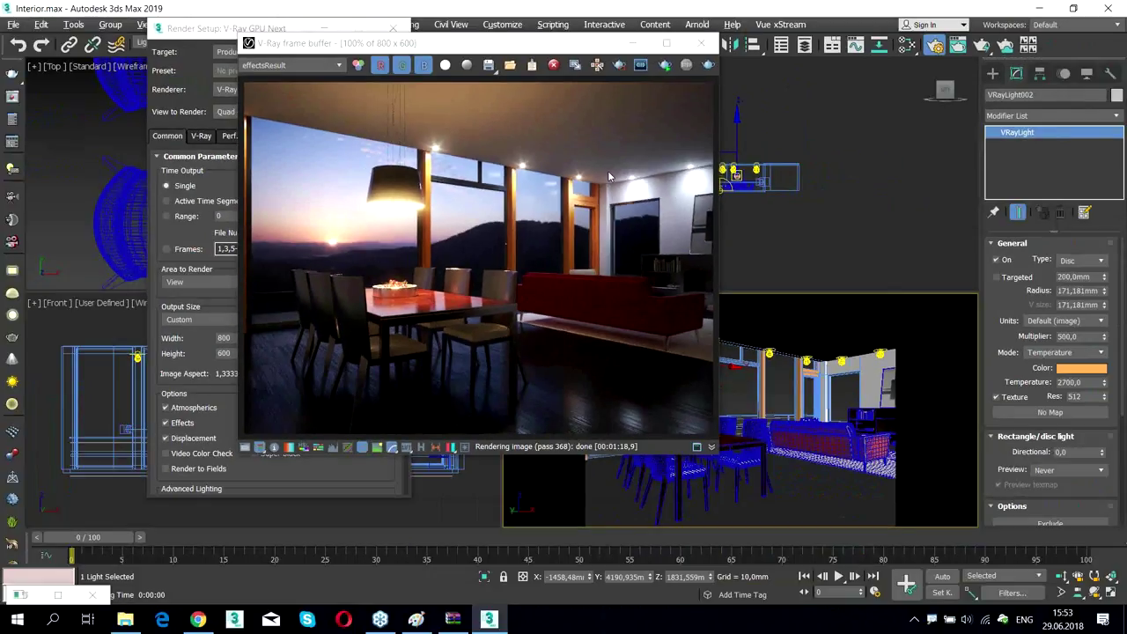
left_click(701, 43)
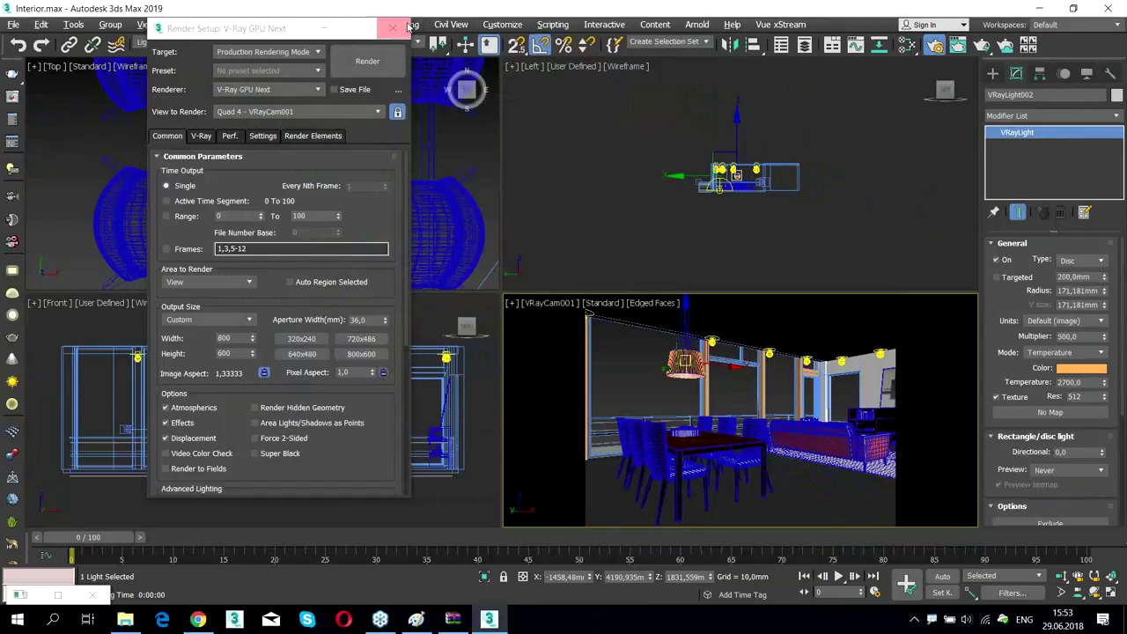
key("F10")
Open the jewelry render scene from the VrayGPU project folder without saving the interior scene
left_click(13, 25)
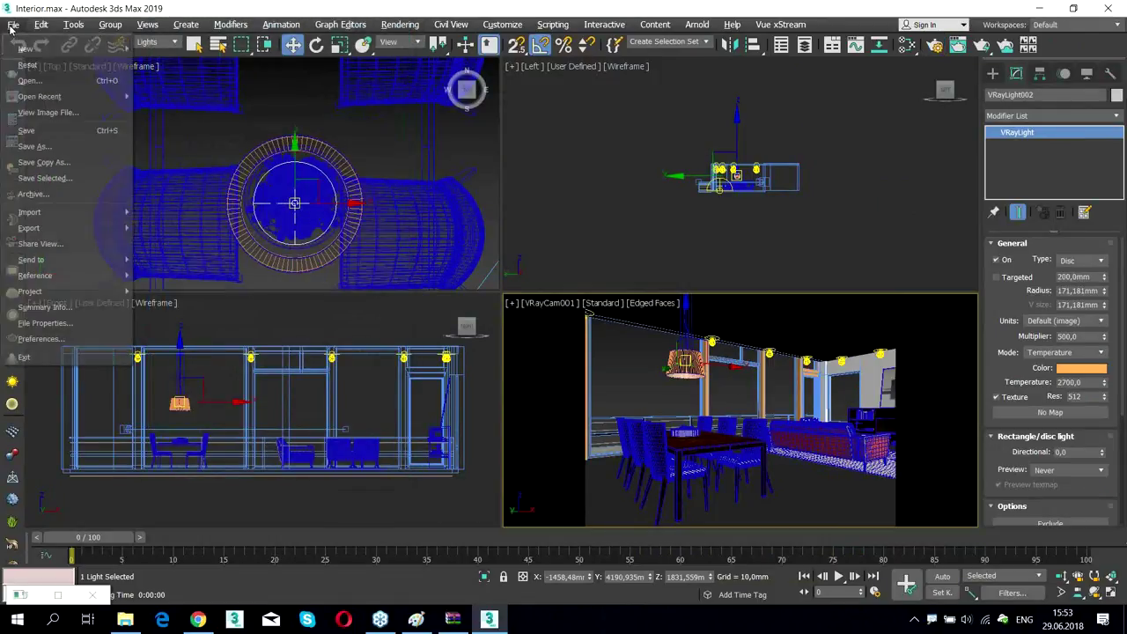
left_click(31, 80)
left_click(556, 330)
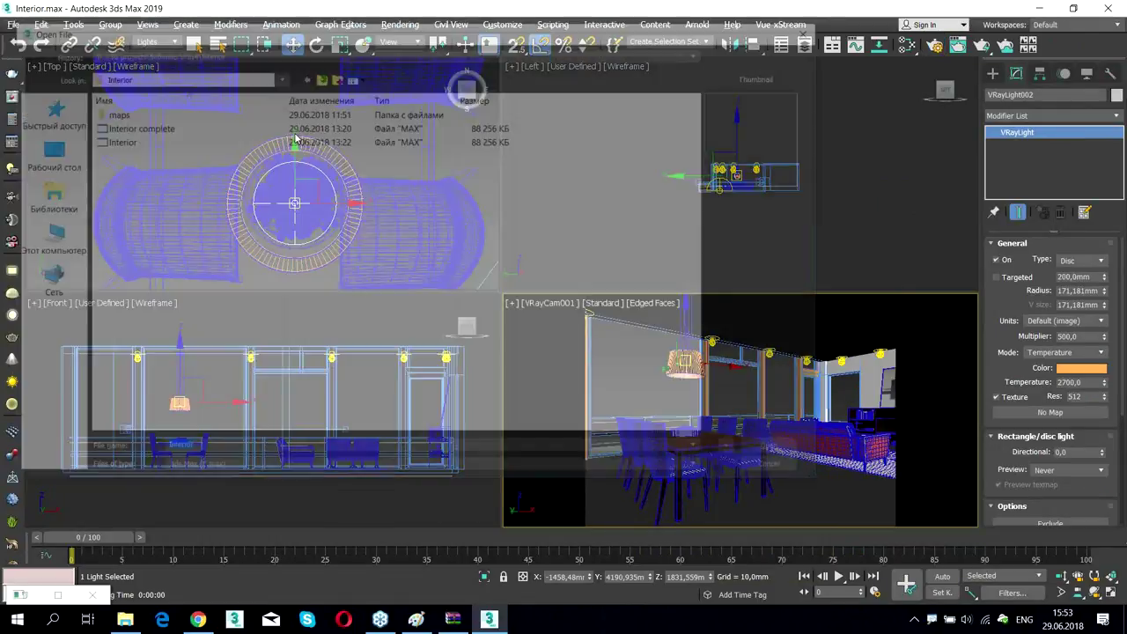
left_click(320, 74)
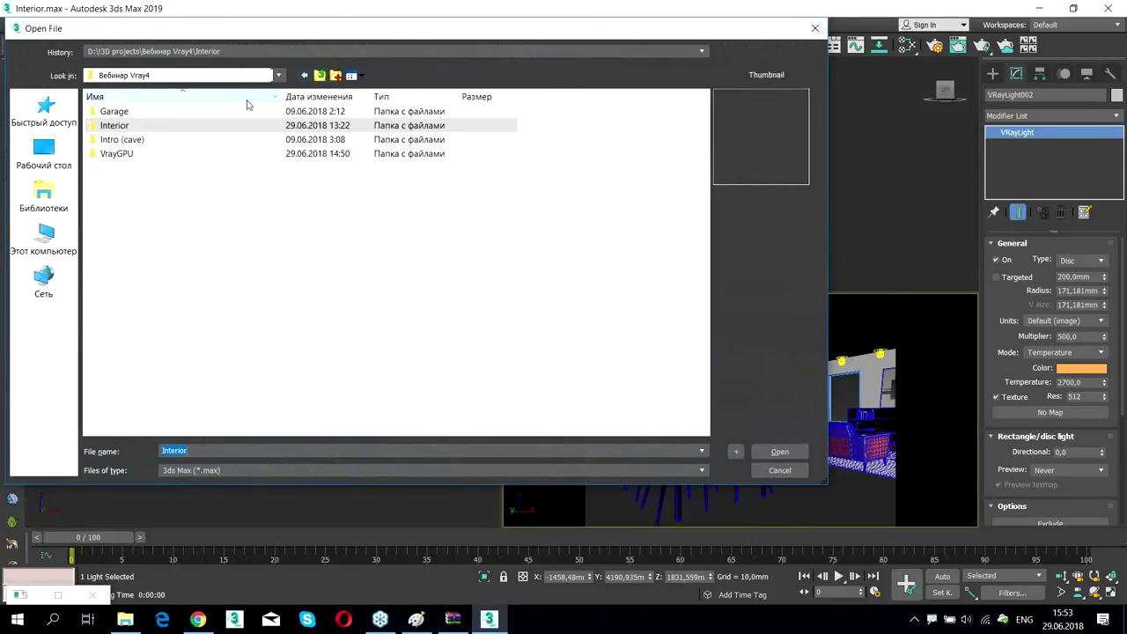
double_click(127, 155)
left_click(250, 152)
left_click(131, 136)
double_click(226, 135)
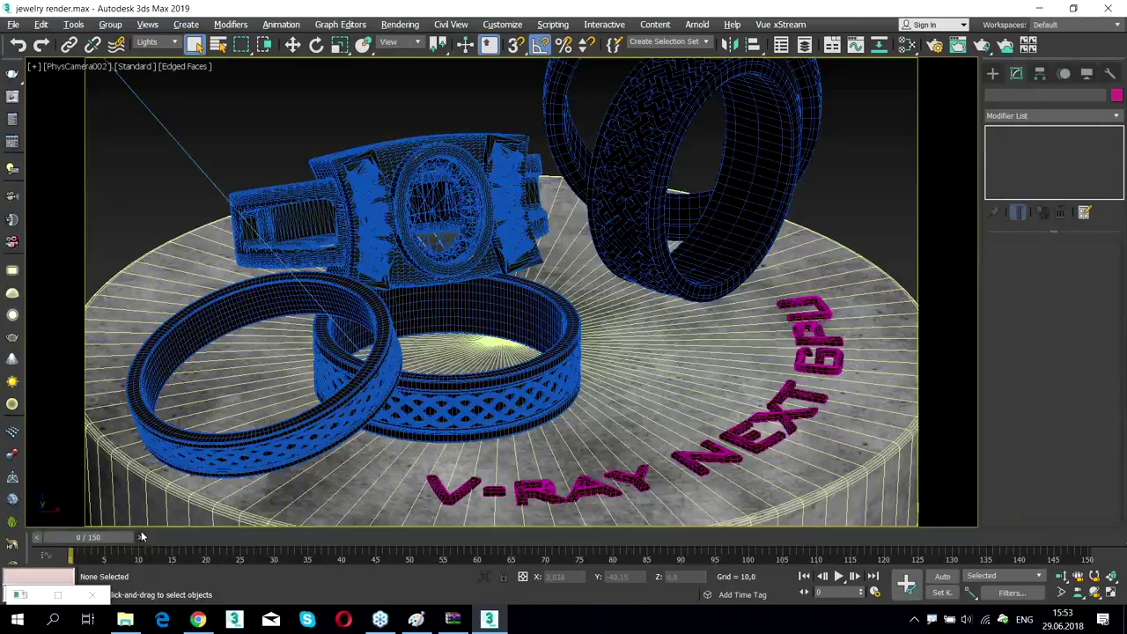
Scrub the jewelry animation to frame 25, and switch the renderer to V-Ray Next and back to V-Ray GPU Next
left_click_drag(153, 536, 284, 565)
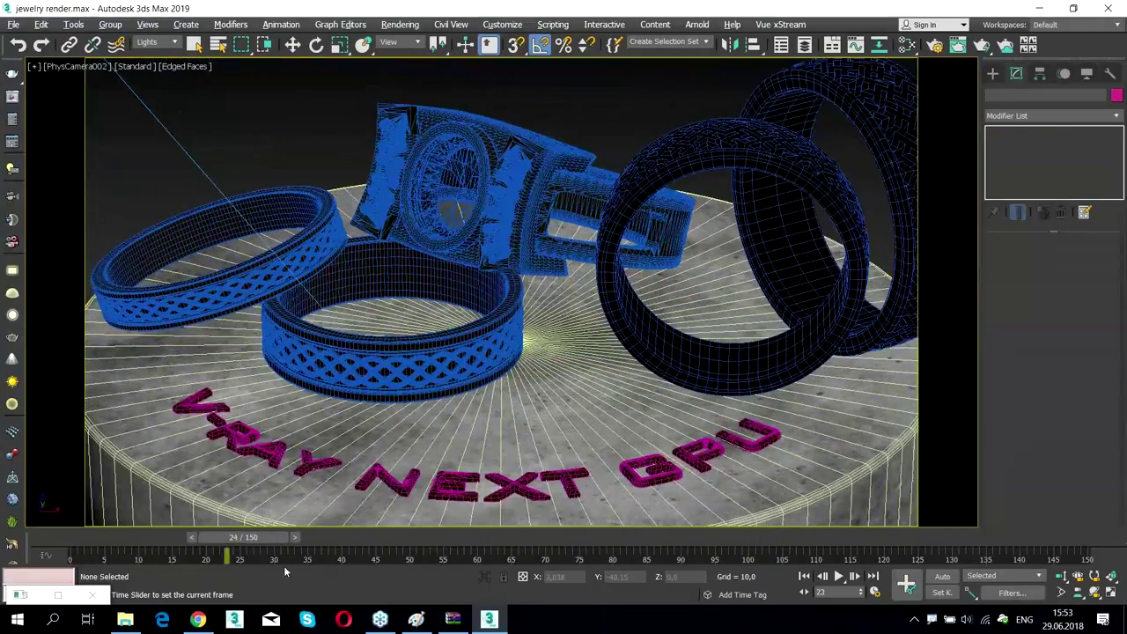
left_click(935, 45)
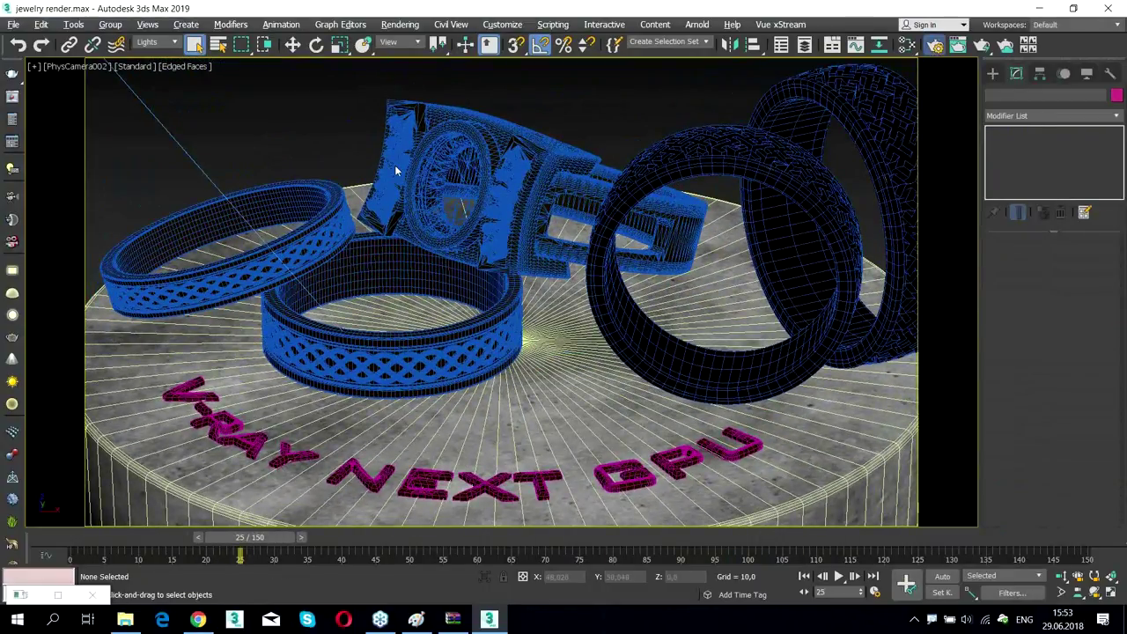
left_click(264, 89)
left_click(243, 153)
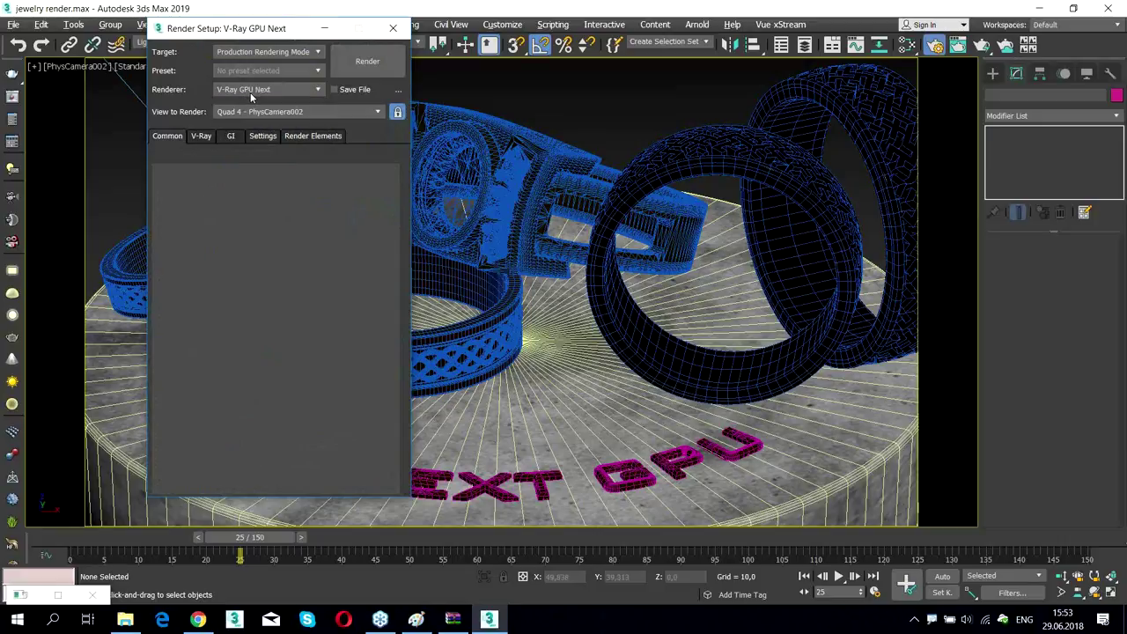
left_click(250, 92)
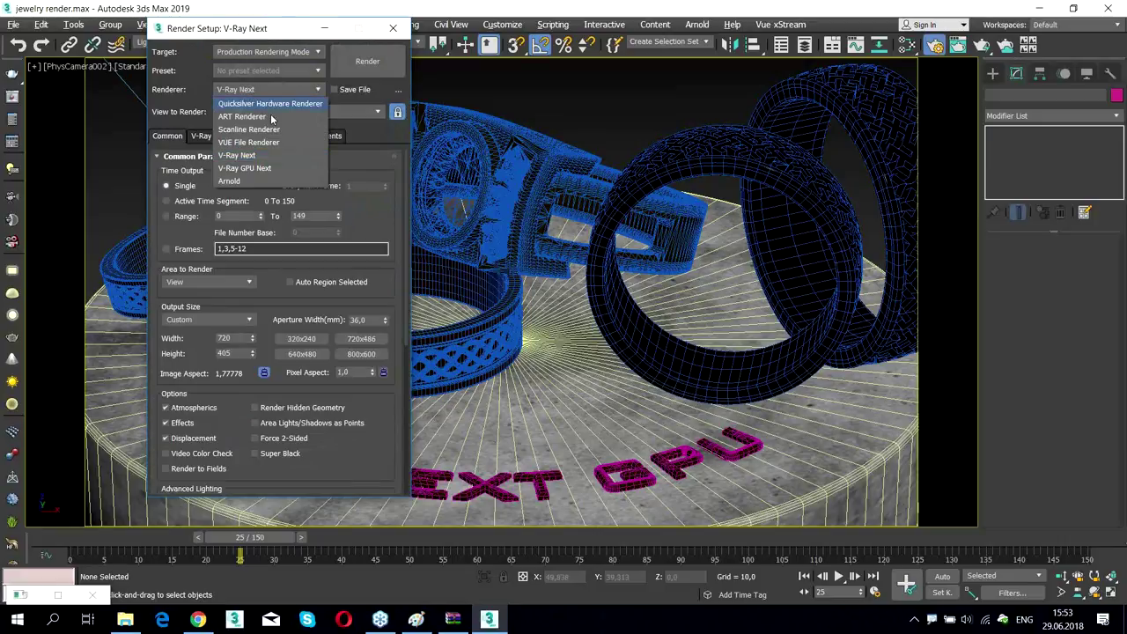
left_click(257, 169)
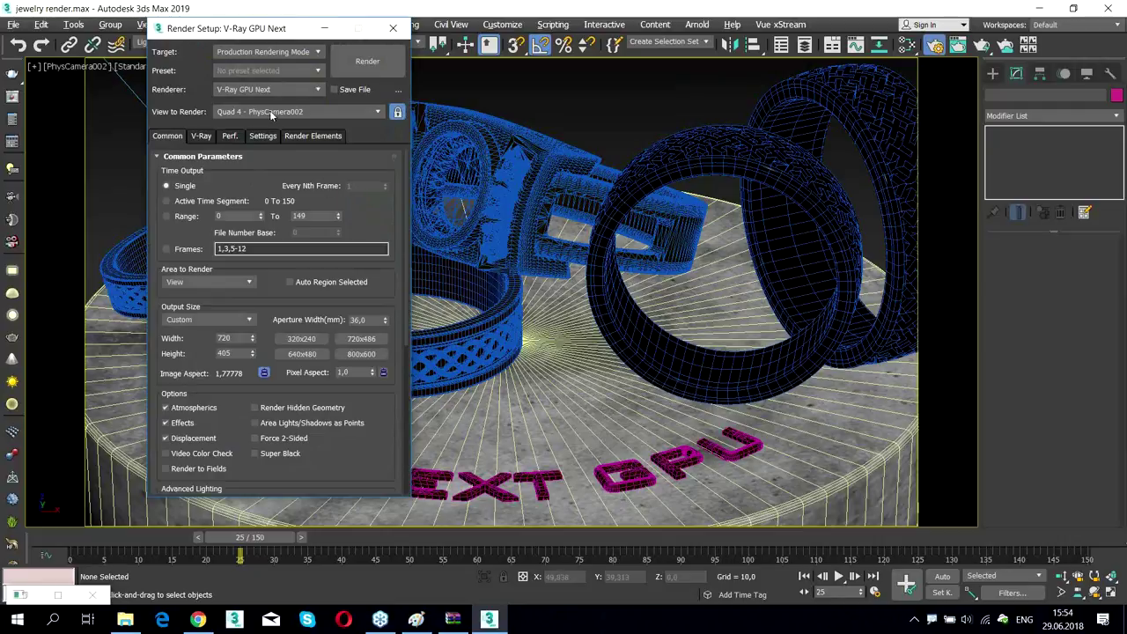
Set the V-Ray render time limit to 5 minutes, the noise limit to 0,005 and the samples limit to 500
left_click(229, 137)
scroll(229, 139, "up", 1)
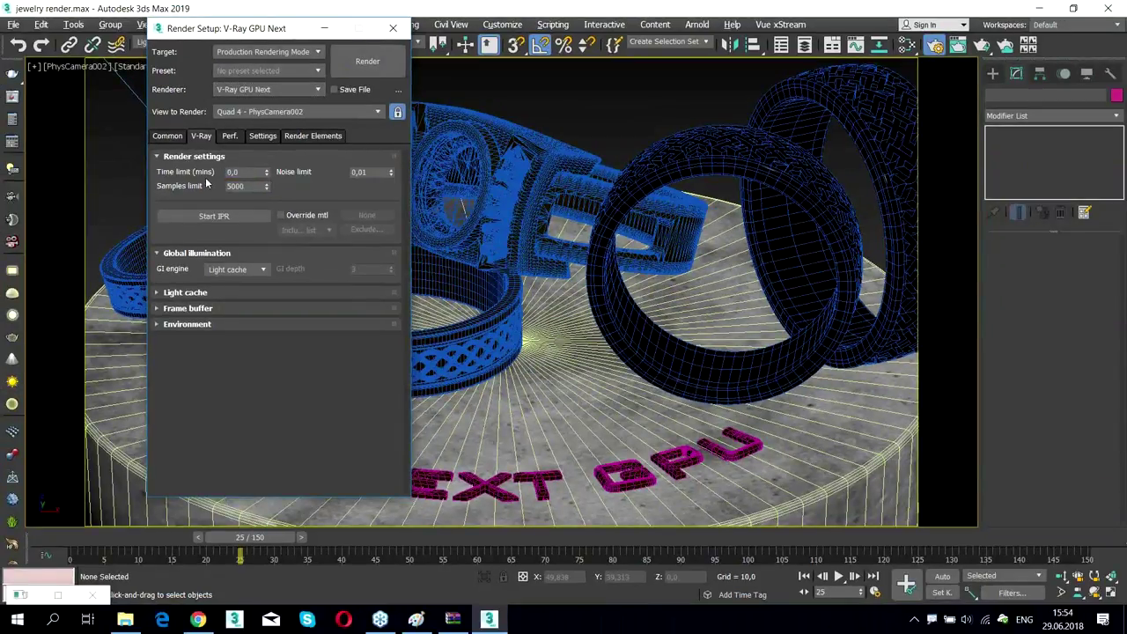
left_click(236, 171)
key("Tab")
type("0,005")
key("Return")
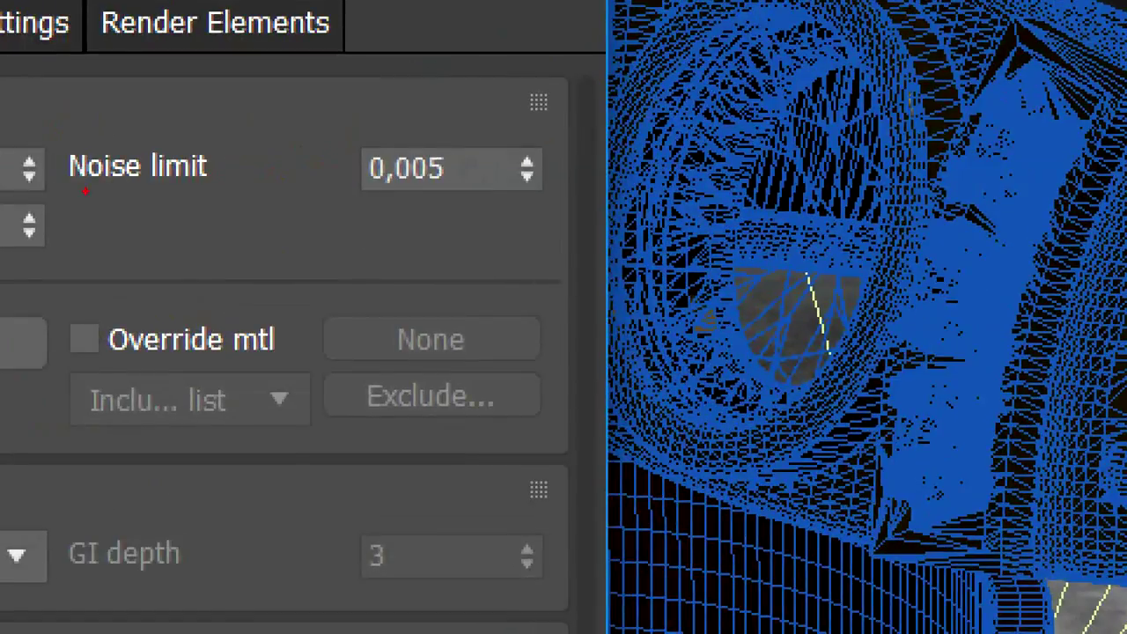
mouse_move(143, 182)
left_mouse_down()
mouse_move(543, 188)
mouse_move(378, 197)
left_mouse_up()
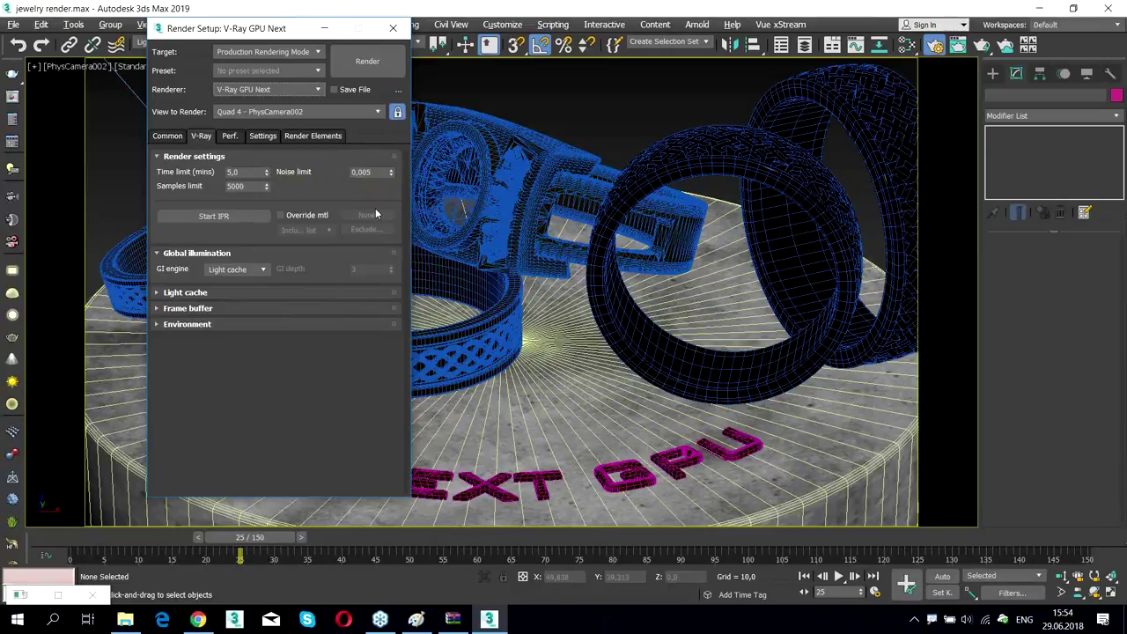
left_click(254, 185)
type("500")
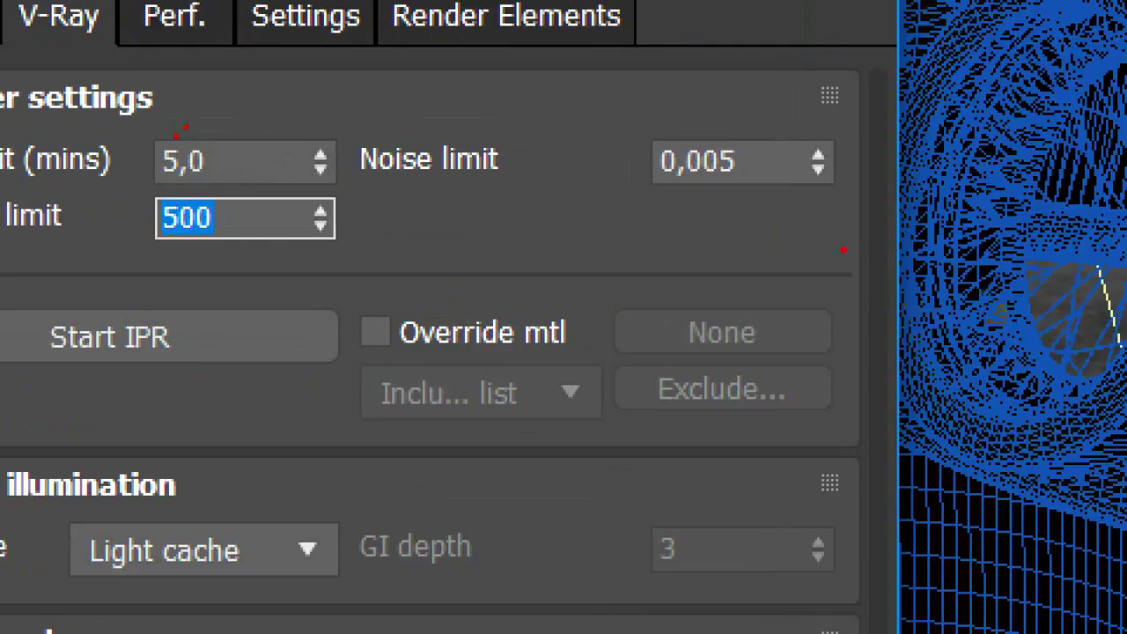
mouse_move(844, 251)
left_mouse_down()
mouse_move(89, 234)
mouse_move(362, 101)
mouse_move(890, 176)
mouse_move(709, 257)
left_mouse_up()
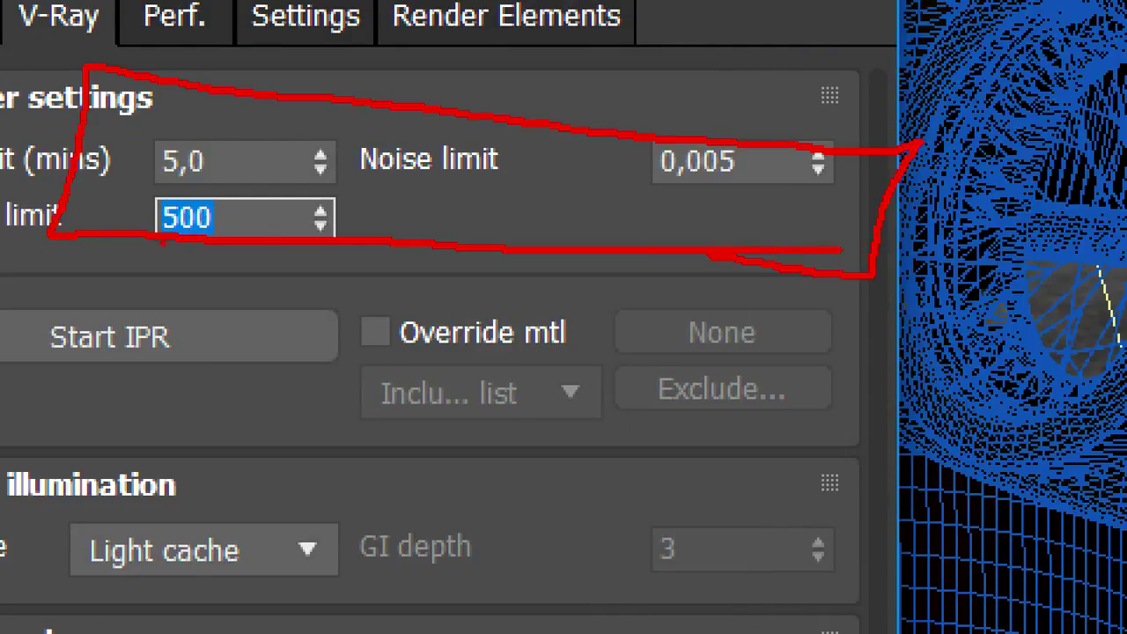
mouse_move(432, 224)
left_mouse_down()
mouse_move(331, 224)
mouse_move(349, 234)
left_mouse_up()
left_click_drag(531, 150, 649, 146)
mouse_move(629, 129)
left_mouse_down()
mouse_move(648, 151)
mouse_move(636, 176)
left_mouse_up()
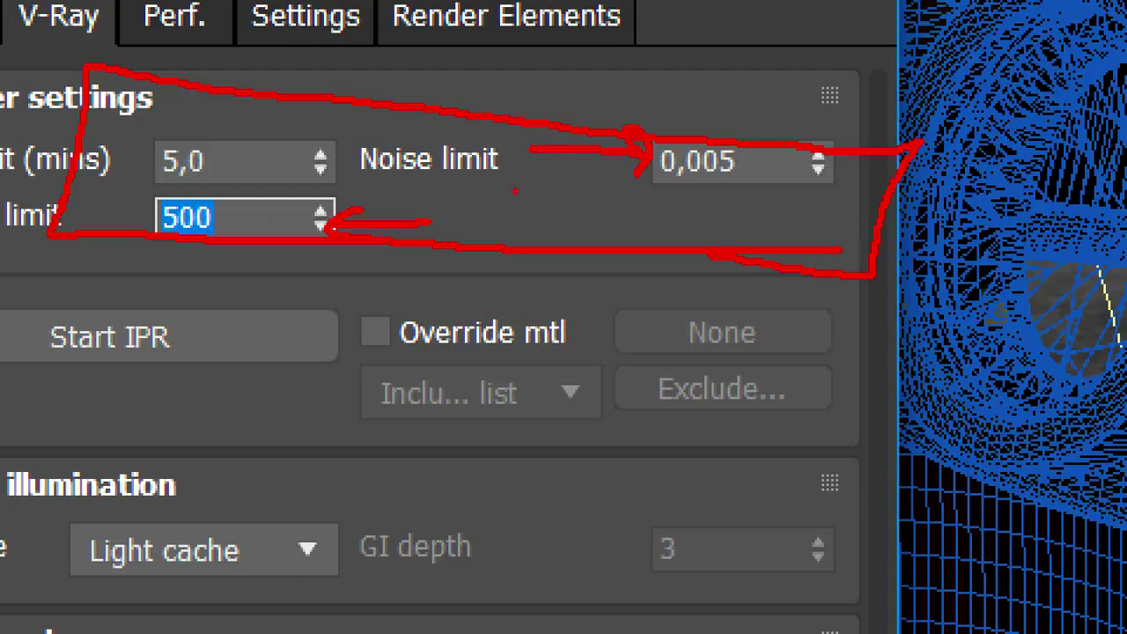
mouse_move(298, 58)
left_mouse_down()
mouse_move(270, 132)
mouse_move(348, 128)
left_mouse_up()
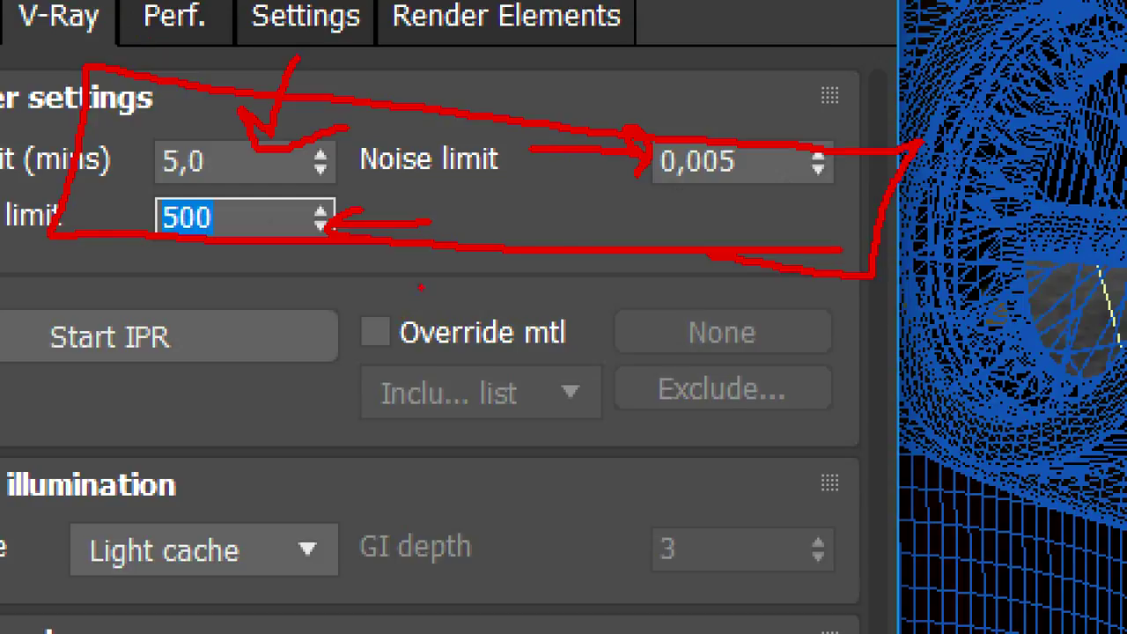
key("Escape")
Move the animation to frame 4 and render the PhysCamera002 view as a single 720 x 405 frame
left_click_drag(275, 546, 137, 529)
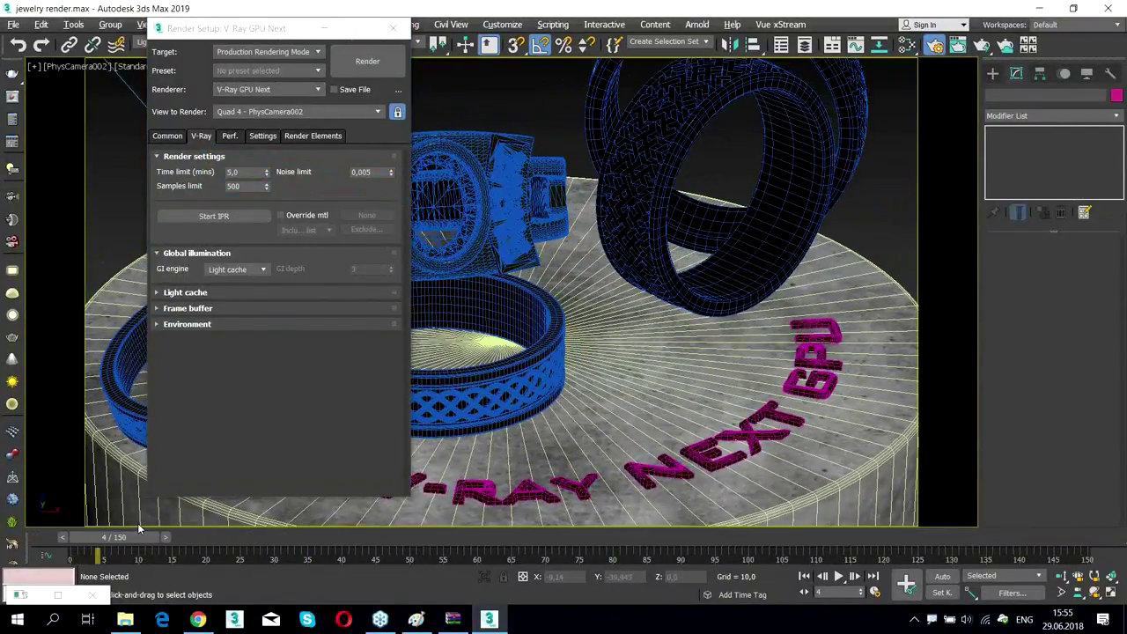
left_click(167, 136)
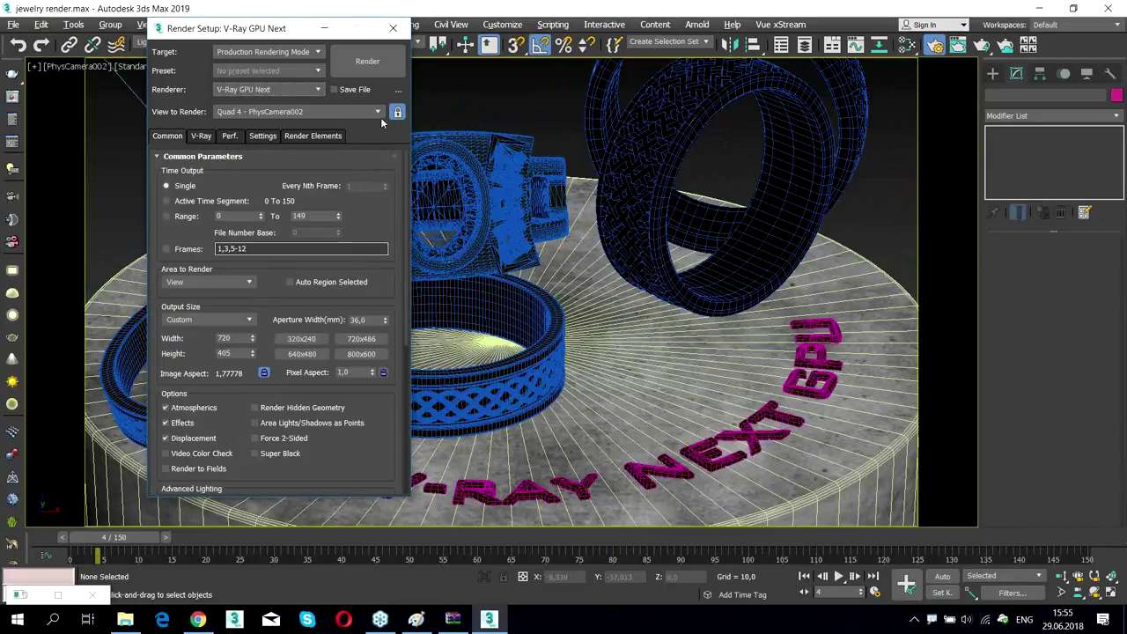
left_click(384, 61)
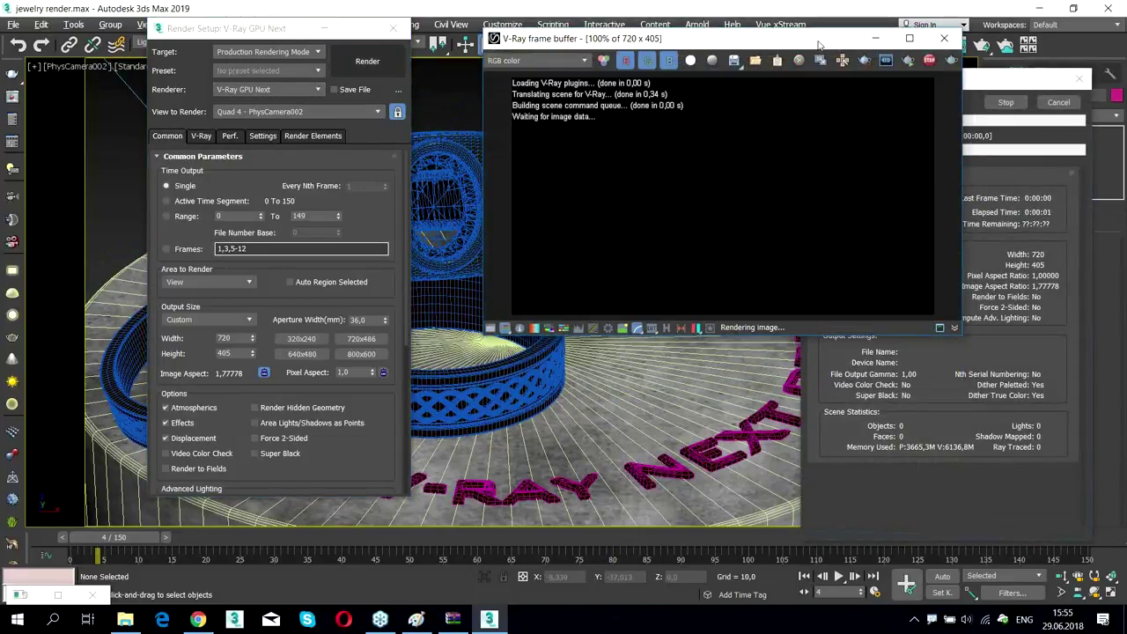
left_click_drag(818, 45, 599, 74)
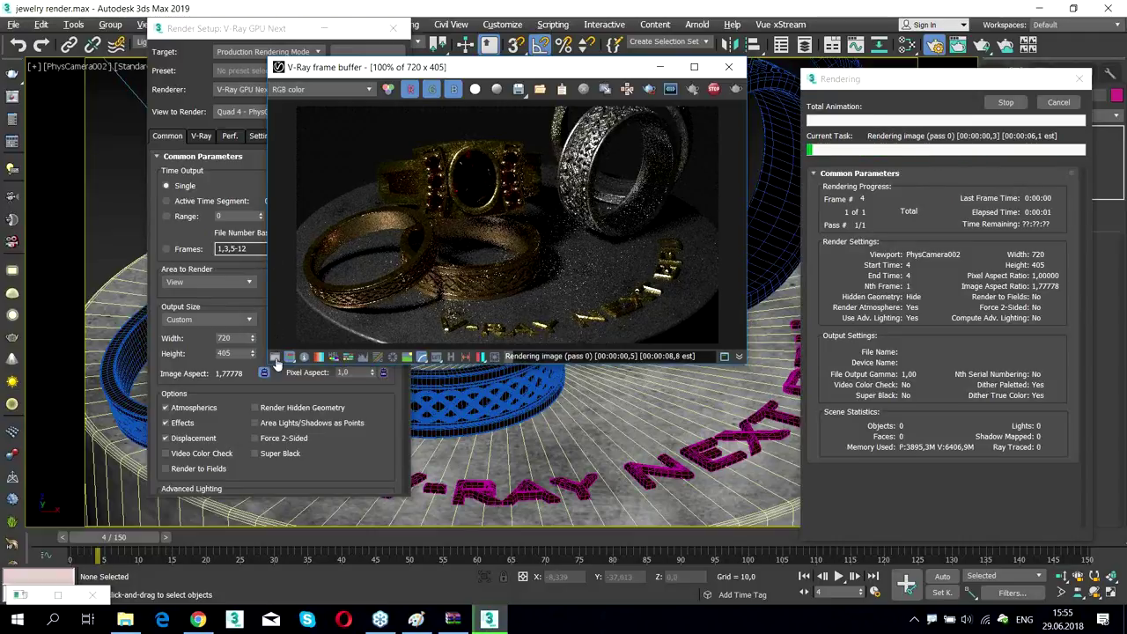
Open the frame buffer's color corrections and set exposure to 1,57, highlight burn to 0,85 and contrast to 0,28
left_click(275, 358)
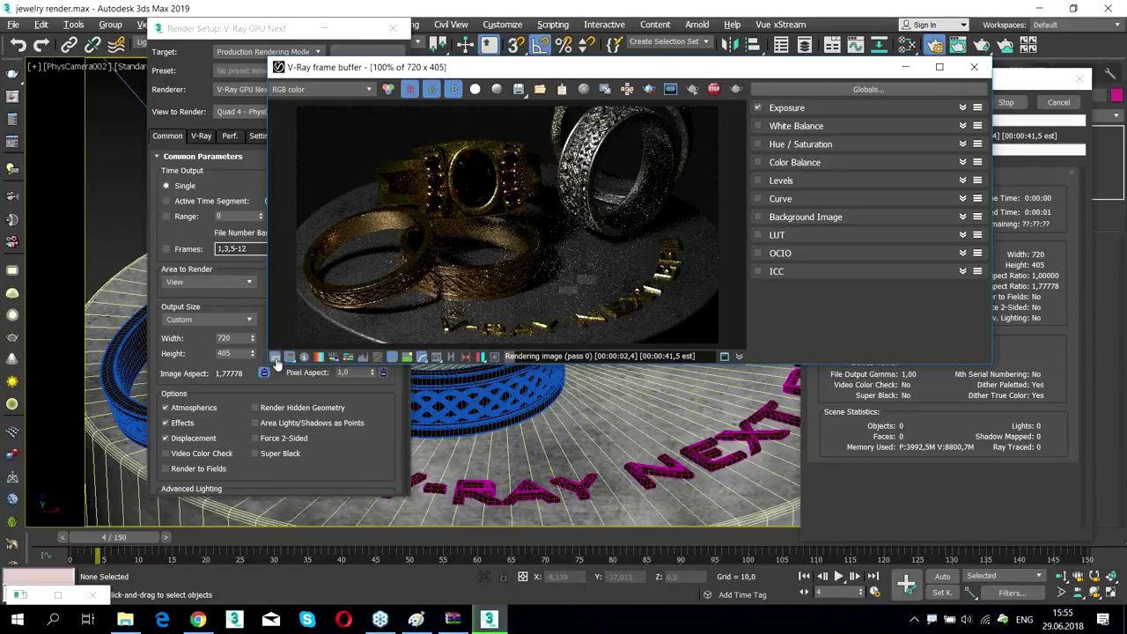
left_click(963, 107)
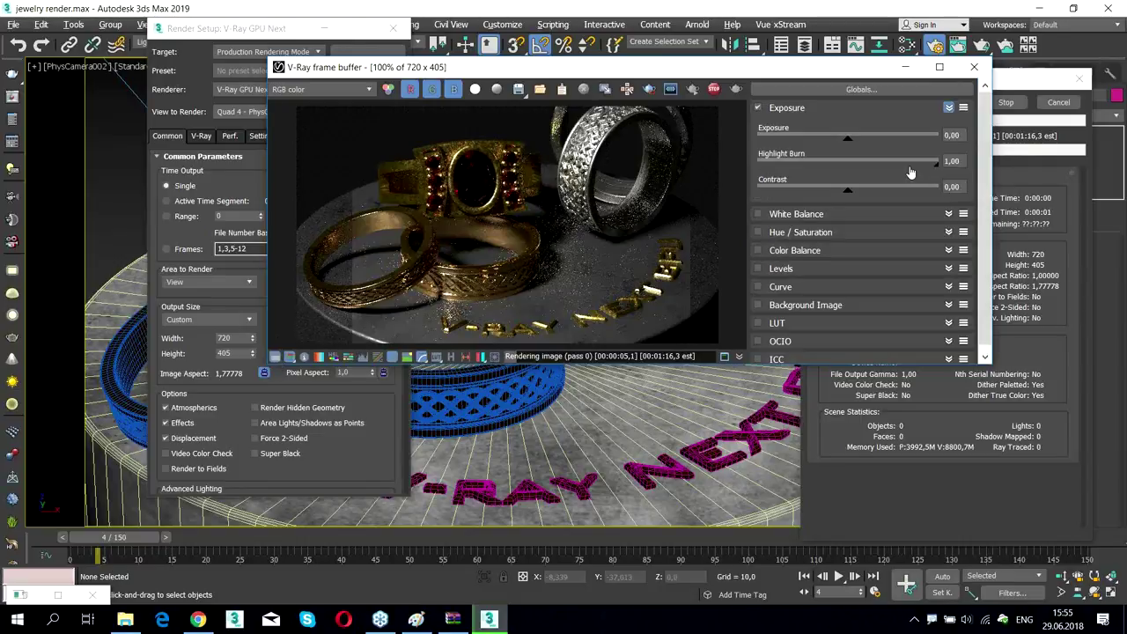
left_click_drag(936, 163, 912, 165)
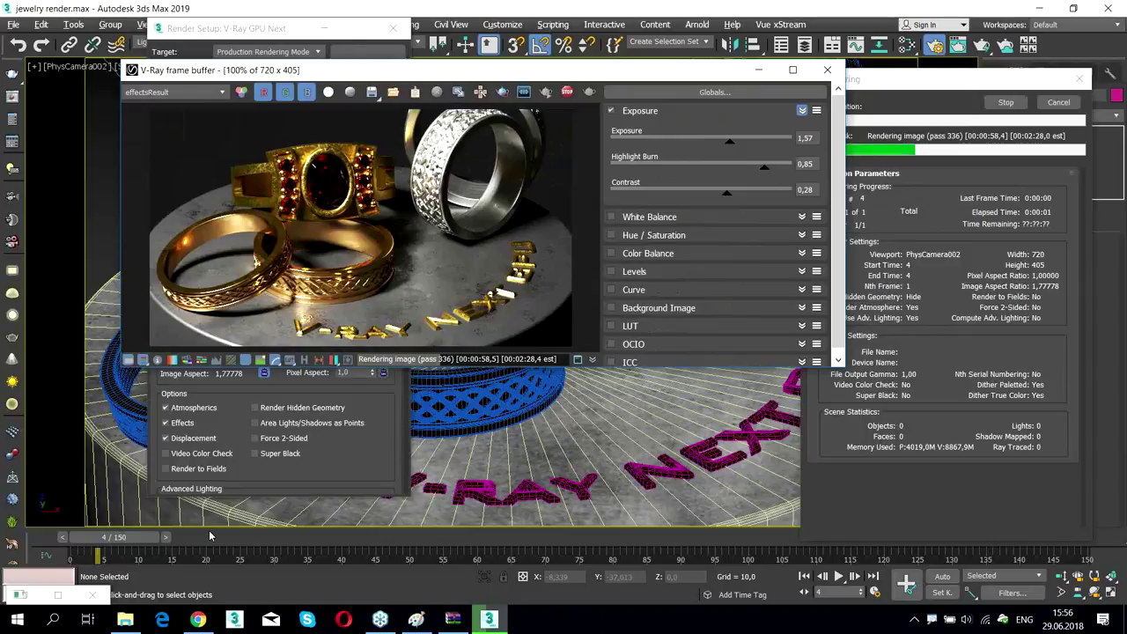
Stop the render in progress, switch to File Explorer and select the final video in the VrayGPU folder
left_click(115, 626)
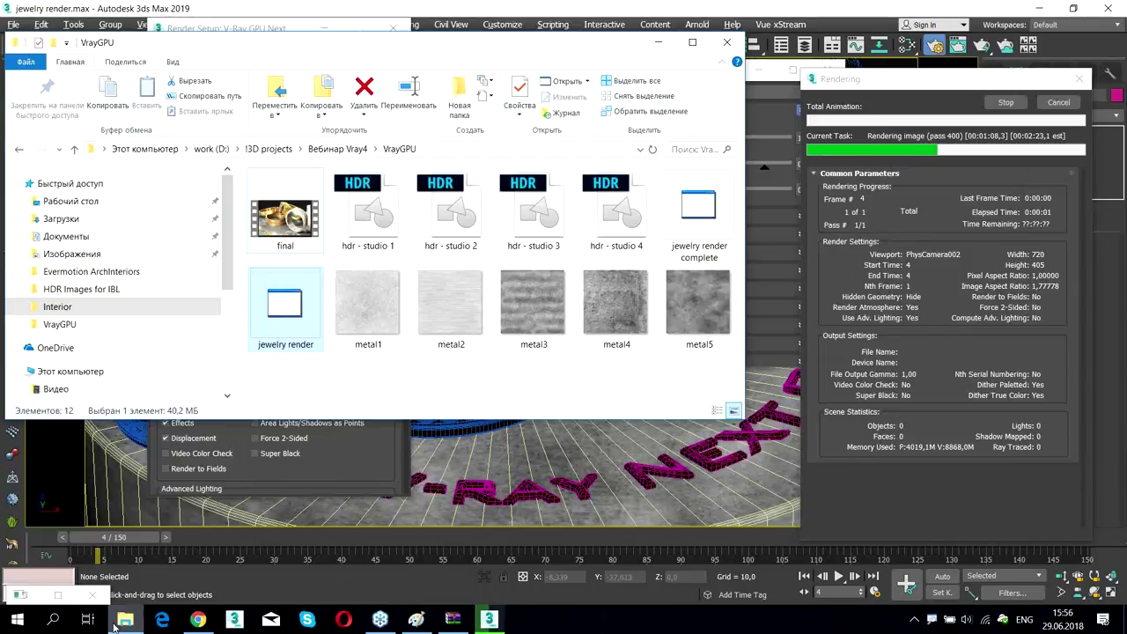
left_click(1011, 104)
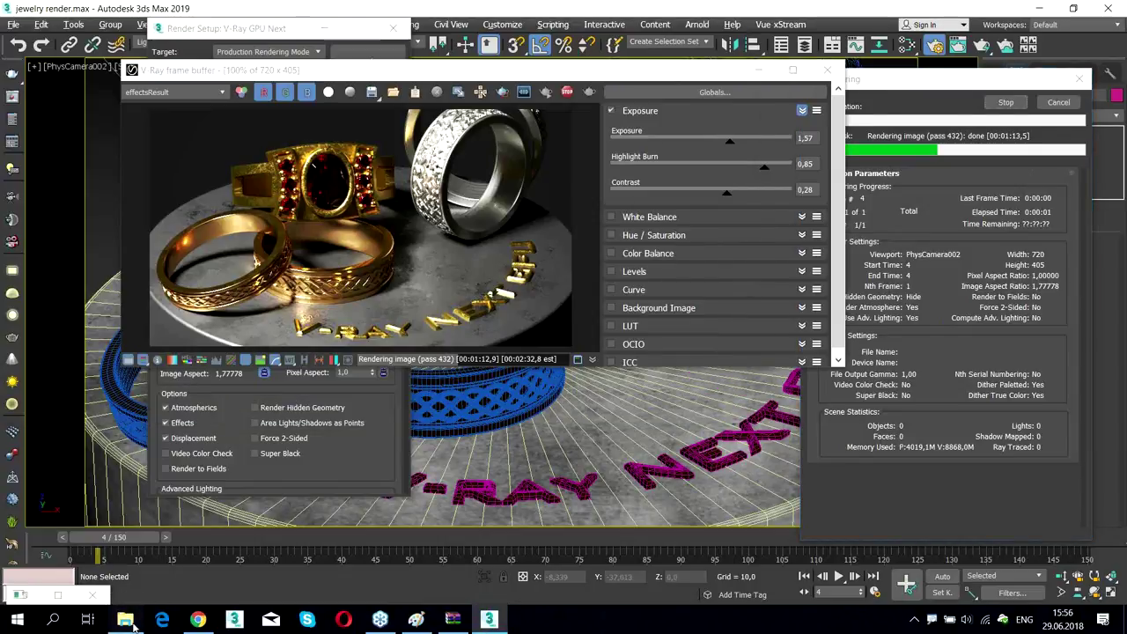
left_click(125, 620)
left_click(294, 220)
Try to play the final video in iTunes, declining the offered iTunes update, and close the player
right_click(293, 220)
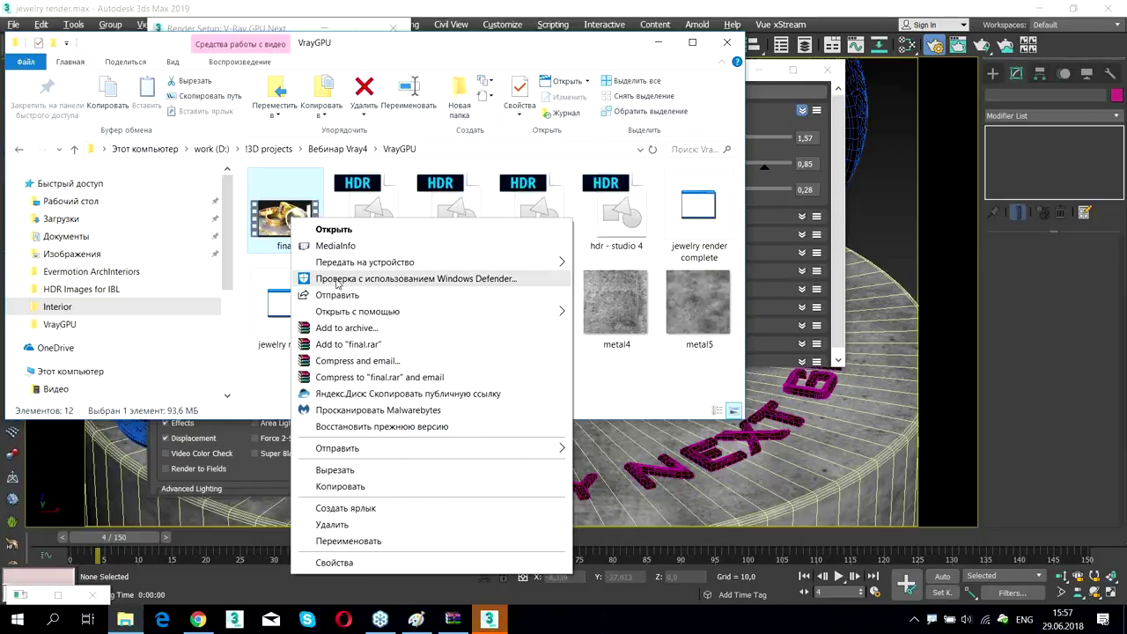
mouse_move(401, 313)
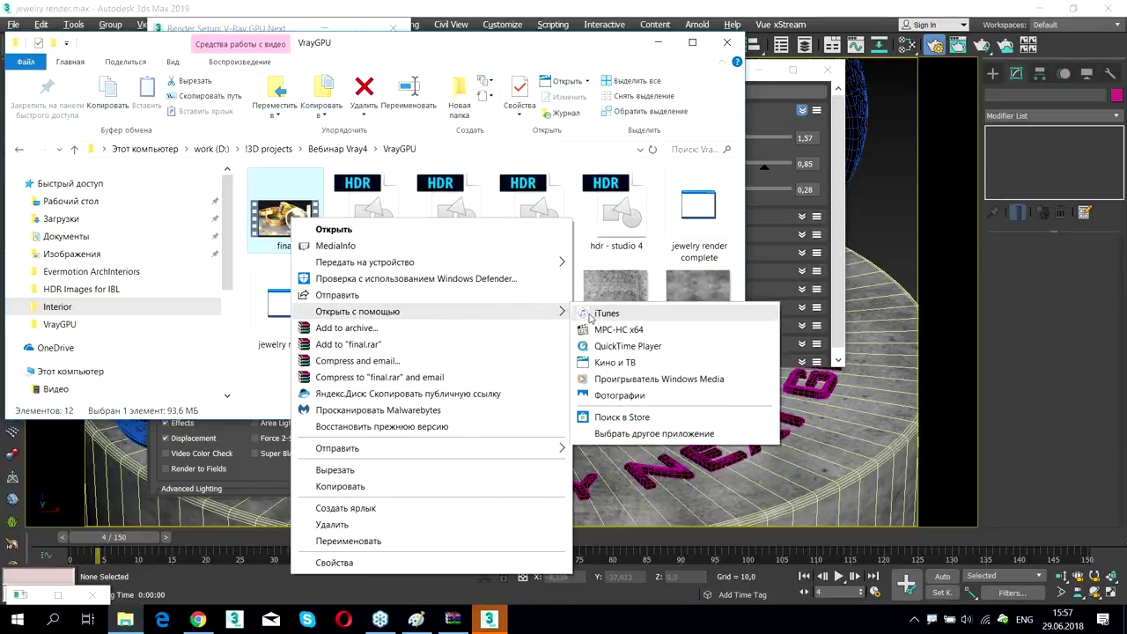
left_click(594, 383)
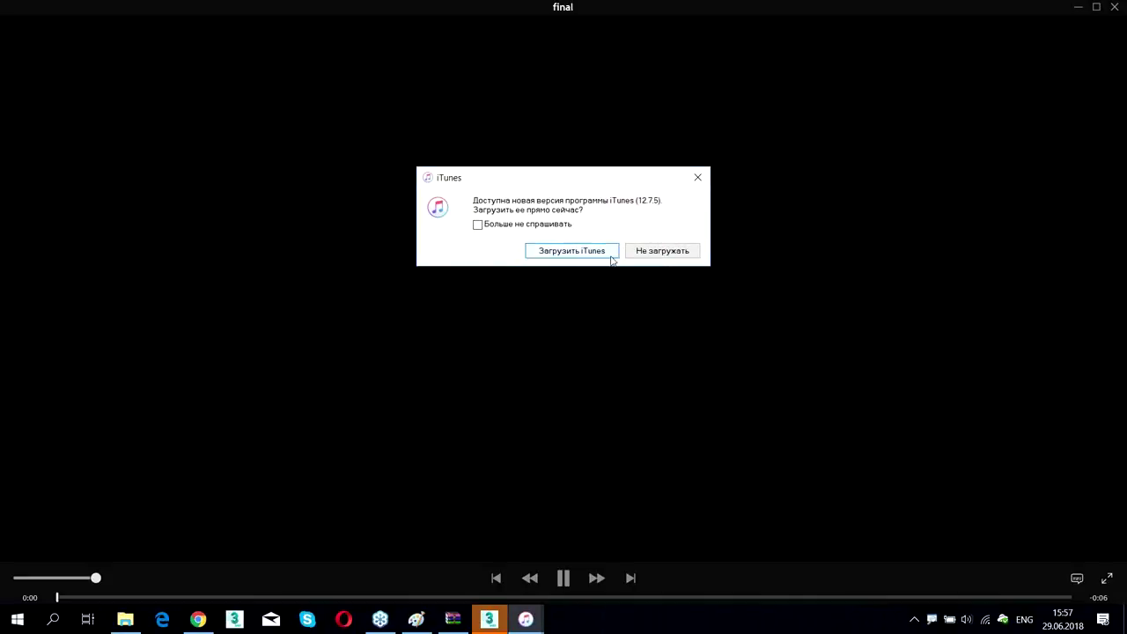
left_click(655, 253)
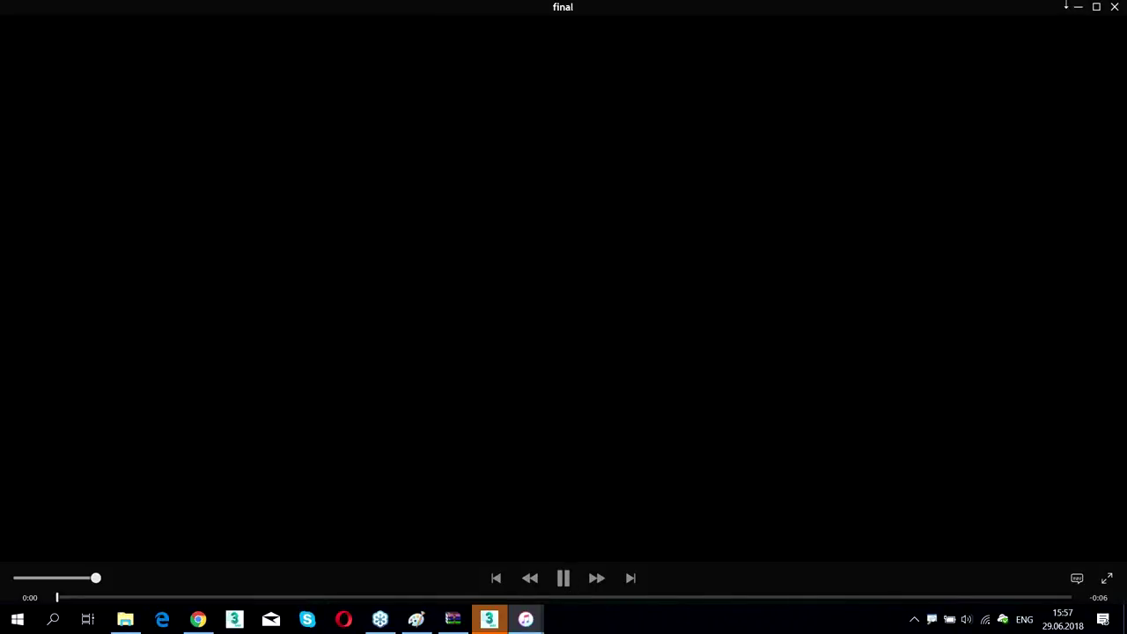
left_click(1115, 6)
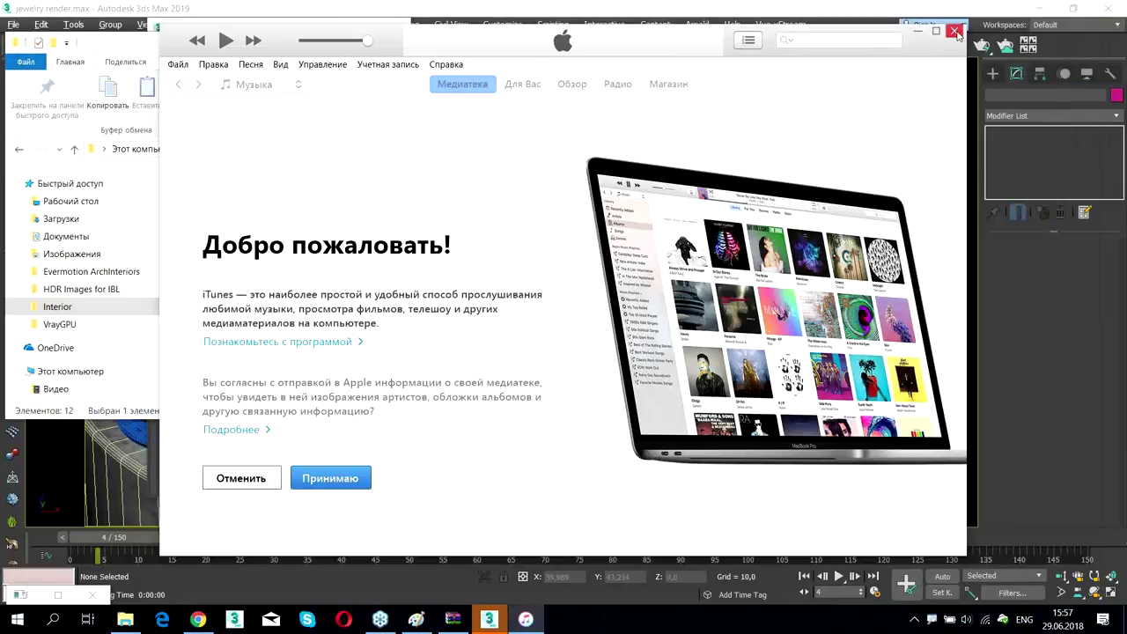
left_click(954, 31)
Open the final video in QuickTime Player and set it to loop continuously
right_click(296, 216)
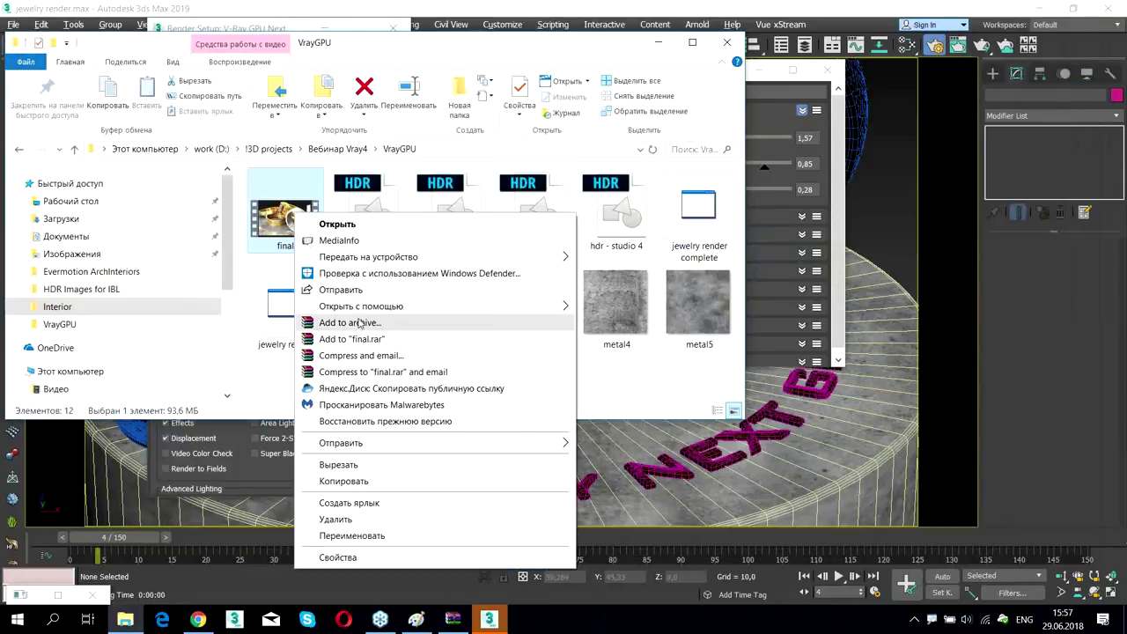
mouse_move(361, 308)
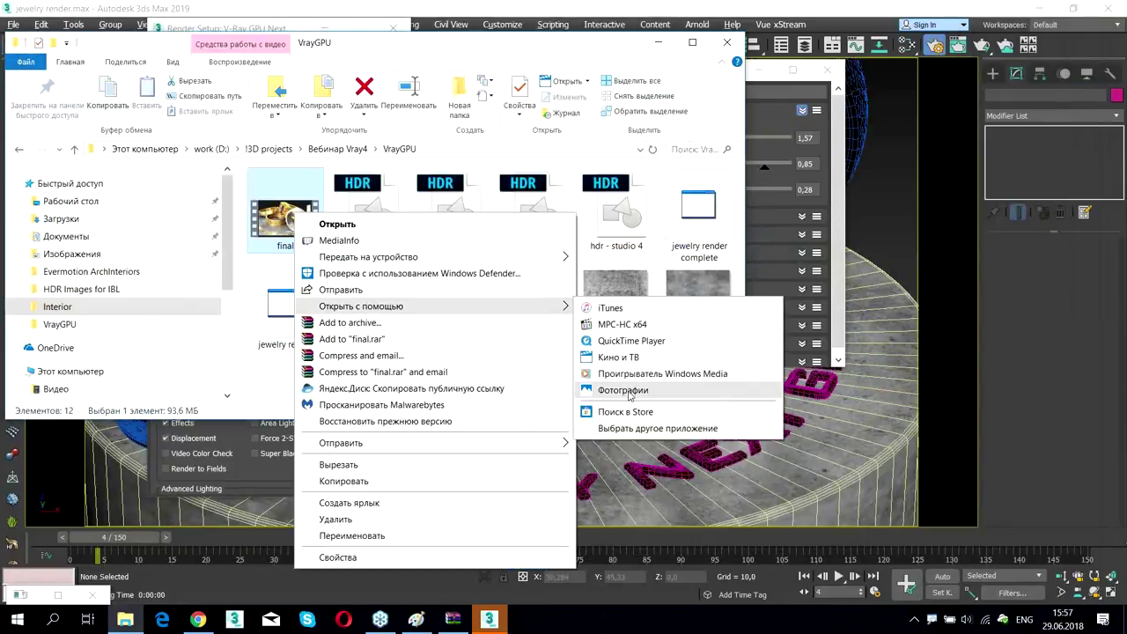
left_click(634, 341)
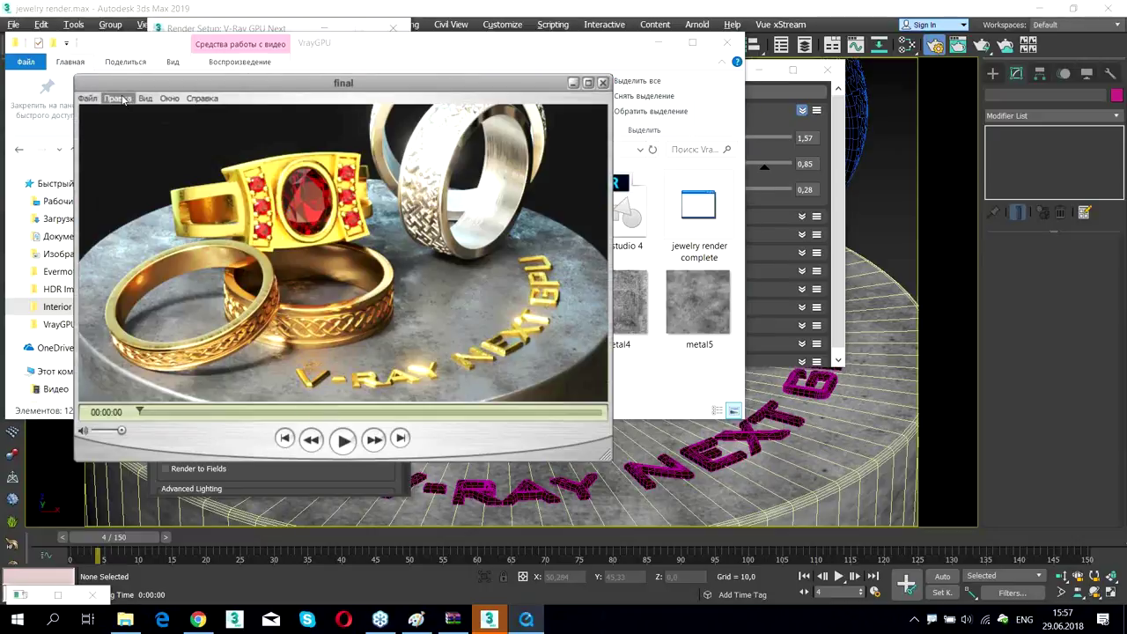
left_click(118, 98)
mouse_move(146, 98)
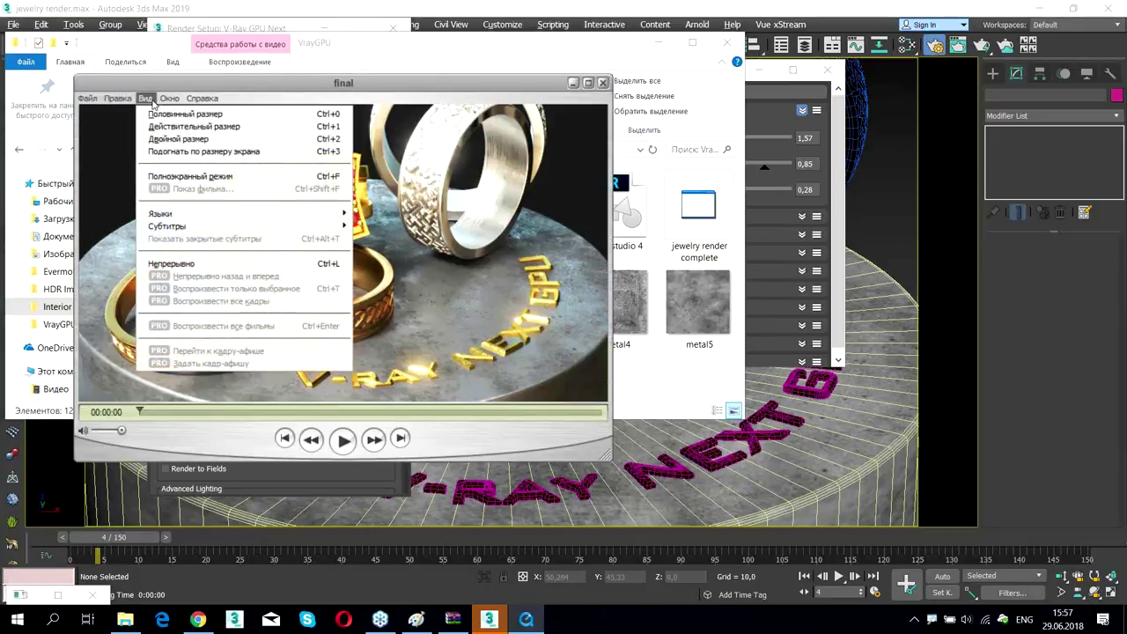
left_click(223, 264)
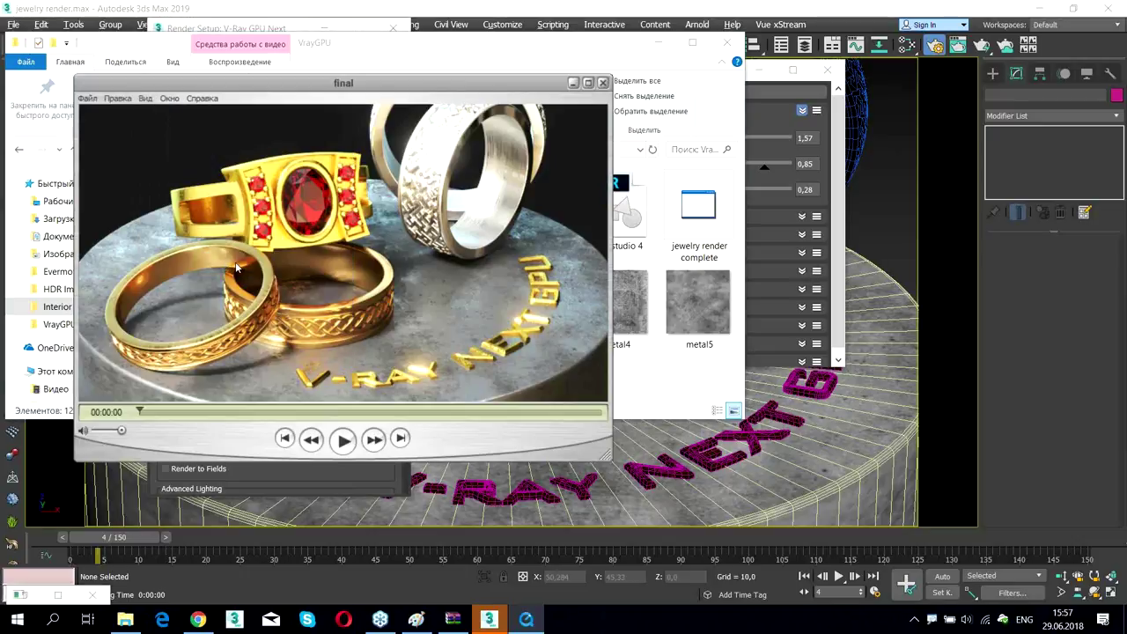